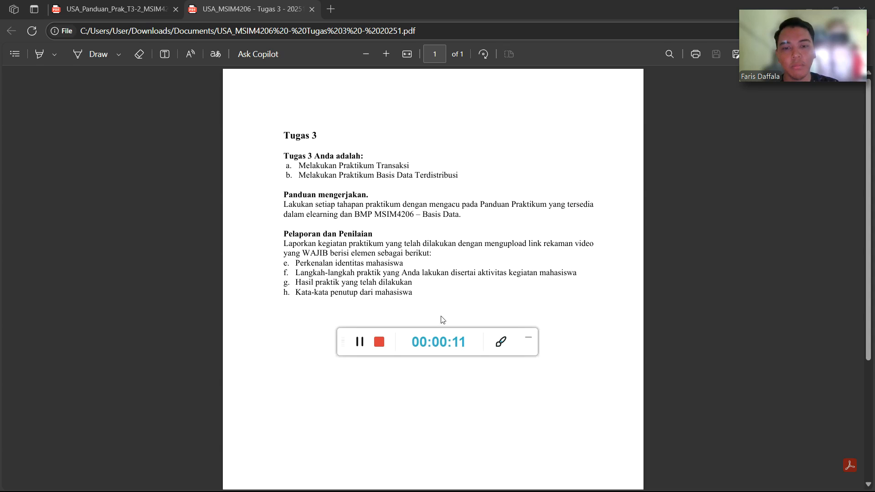
Switch to the practicum guide USA_Panduan_Prak_T3-2_MSIM4206.pdf, page 8 on transactions.
left_click_drag(530, 351, 852, 116)
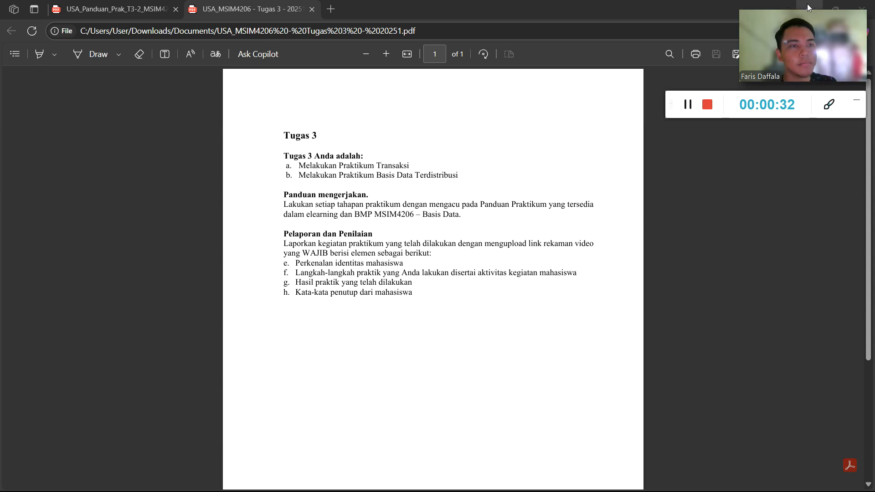
left_click(161, 10)
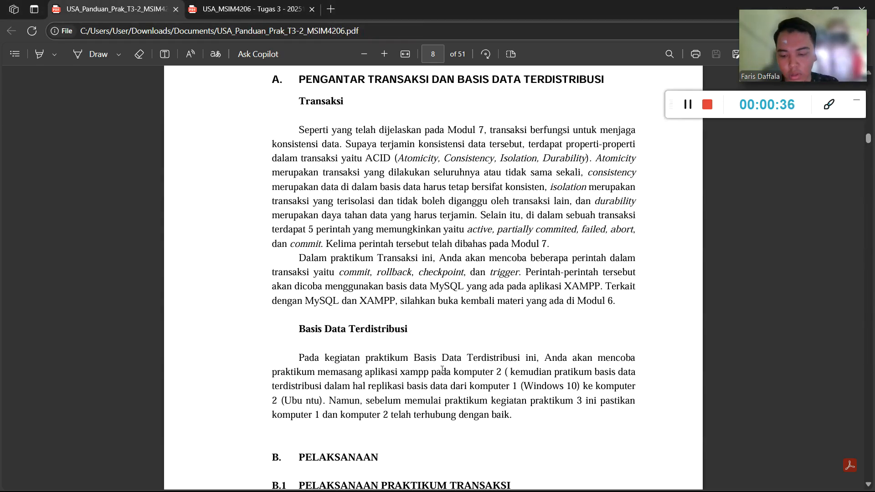
Check the rumah_sakit page in phpMyAdmin in Firefox.
key("super")
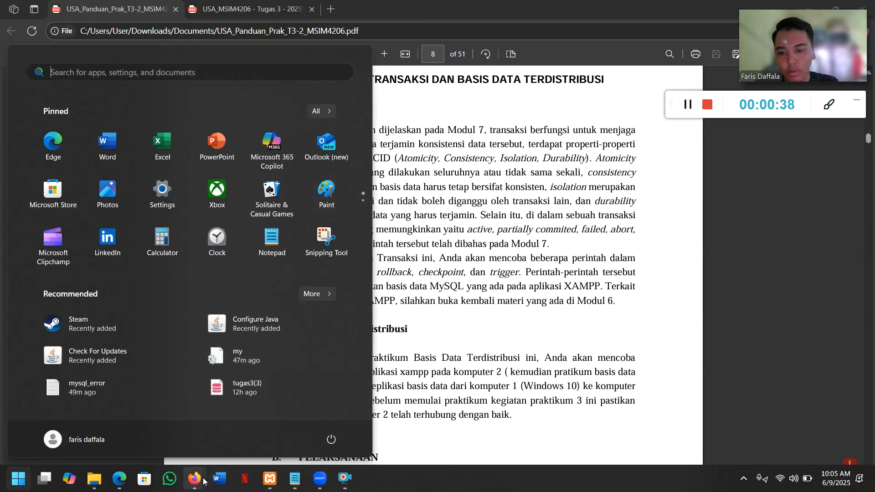
mouse_move(203, 481)
left_click(134, 422)
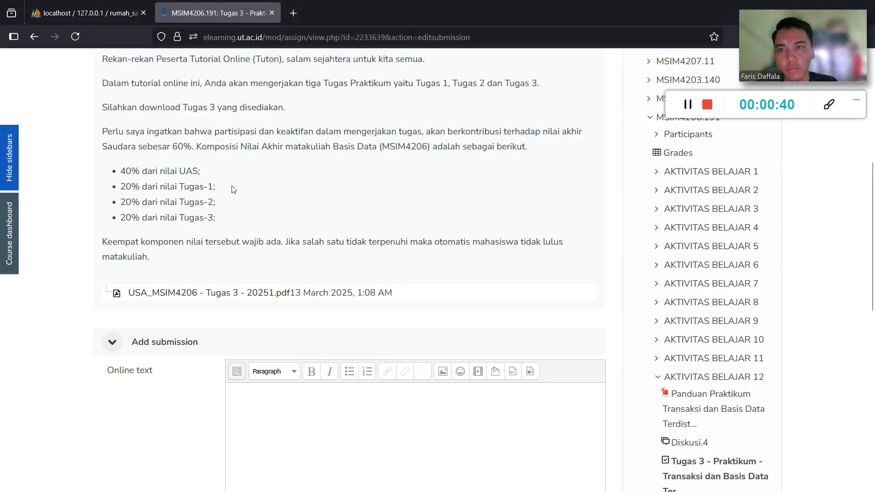
left_click(124, 4)
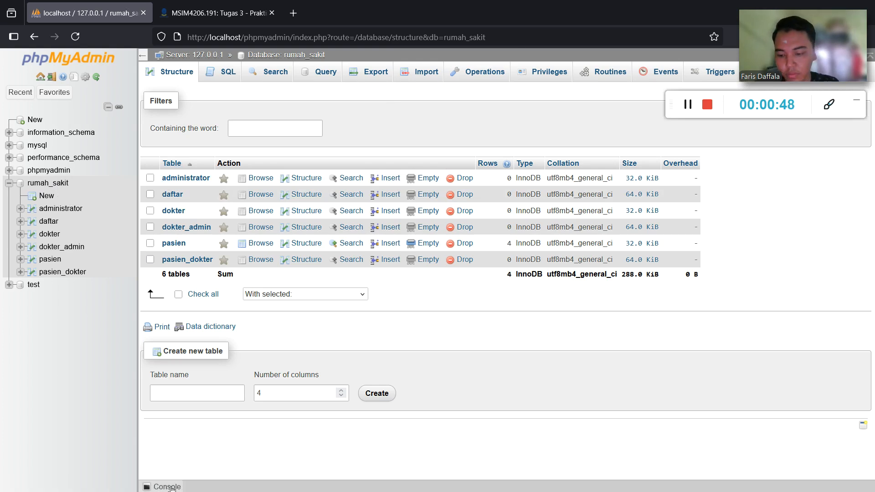
Scroll the Edge guide to page 11 on Commit, then bring up the Notepad SQL notes.
key("super")
left_click(118, 482)
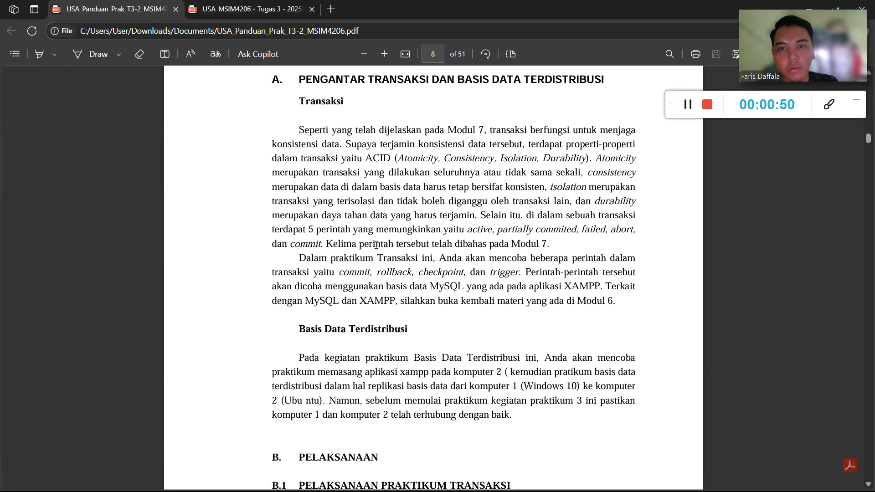
scroll(375, 244, "down", 15)
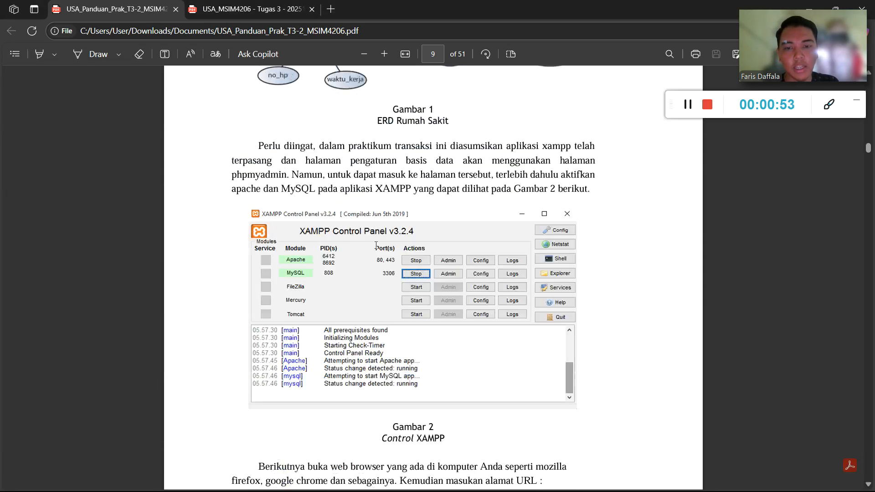
scroll(375, 245, "down", 15)
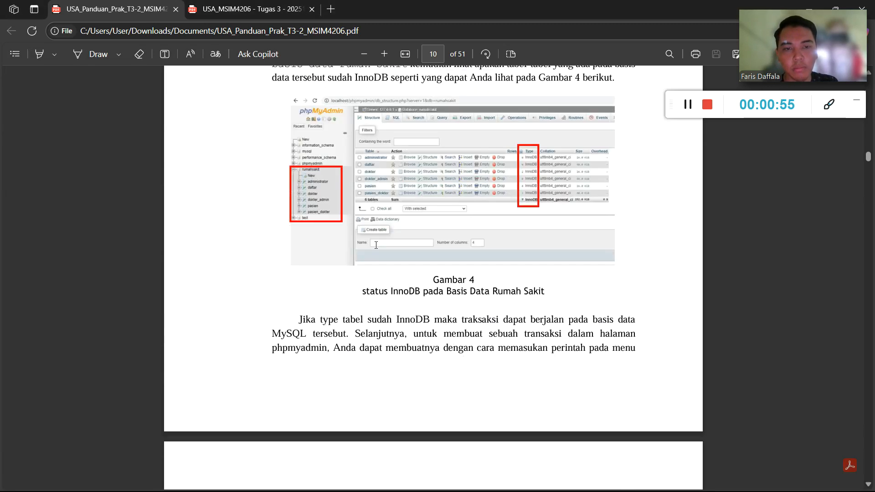
scroll(375, 245, "down", 8)
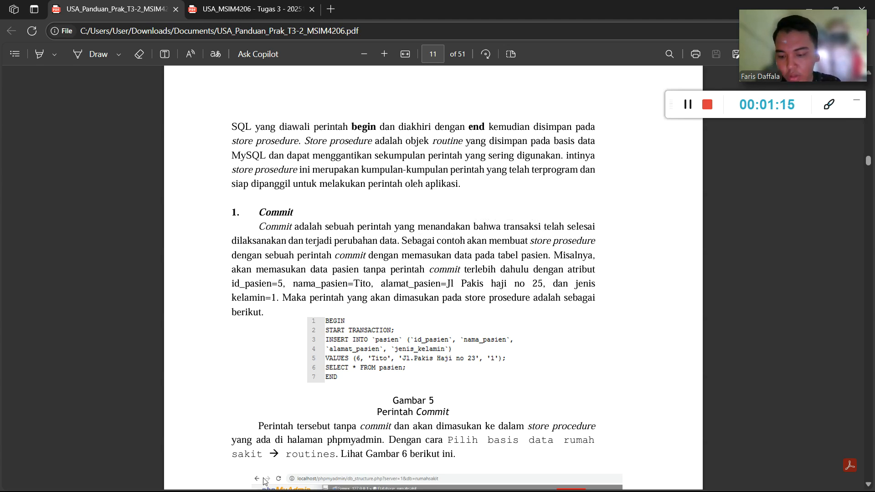
key("super")
left_click(296, 486)
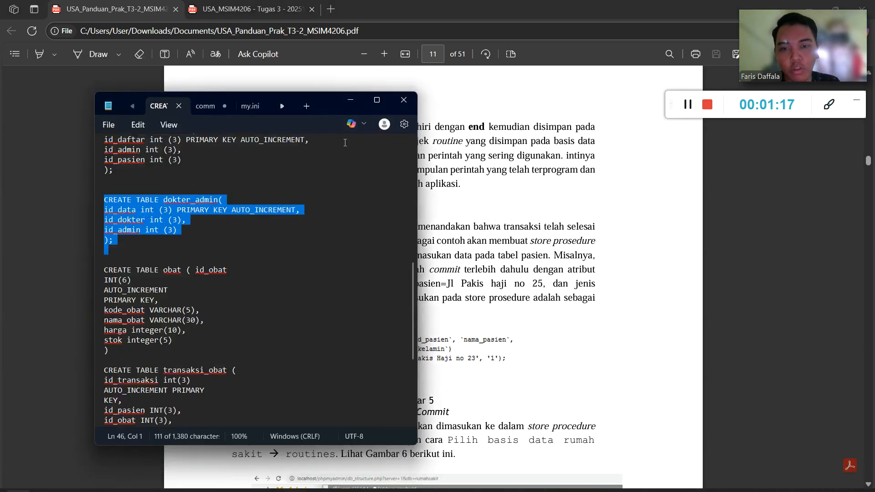
Show the comm notes with the transaksi1 transaction SQL in Notepad.
left_click(205, 106)
scroll(257, 221, "up", 8)
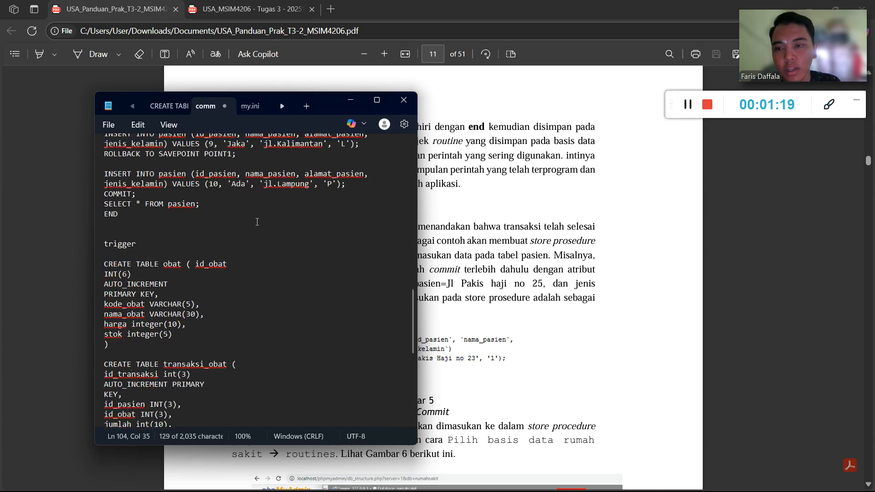
scroll(257, 222, "up", 10)
left_click_drag(326, 103, 527, 89)
Bring phpMyAdmin's rumah_sakit structure page, listing 6 tables, to the front.
left_click(818, 4)
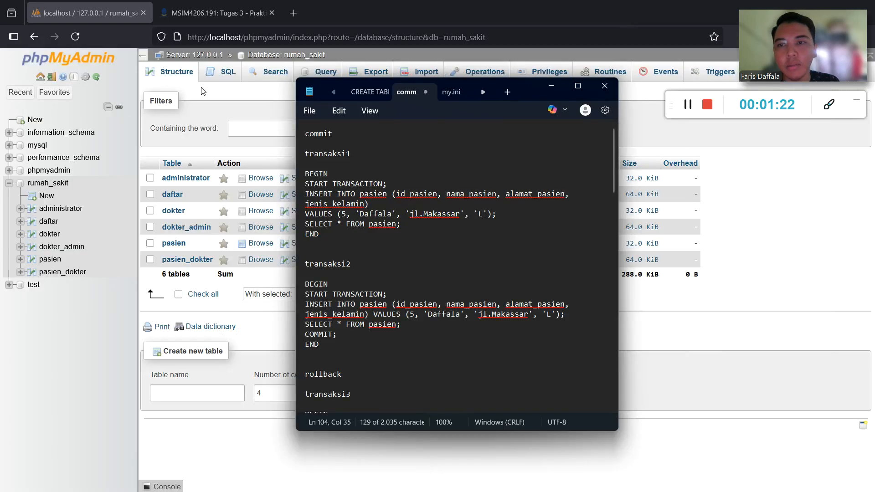
left_click(83, 332)
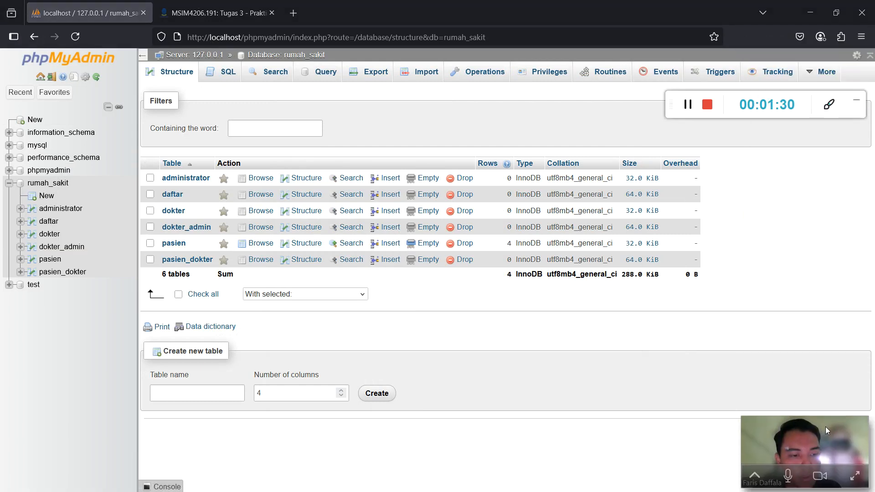
left_click_drag(860, 112, 864, 407)
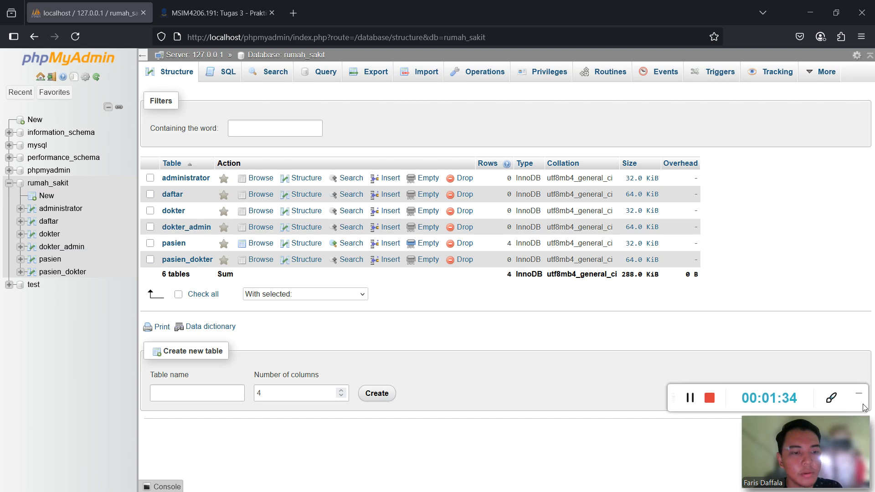
Start a new rumah_sakit routine named transaksi1 with its parameter row removed.
left_click(622, 78)
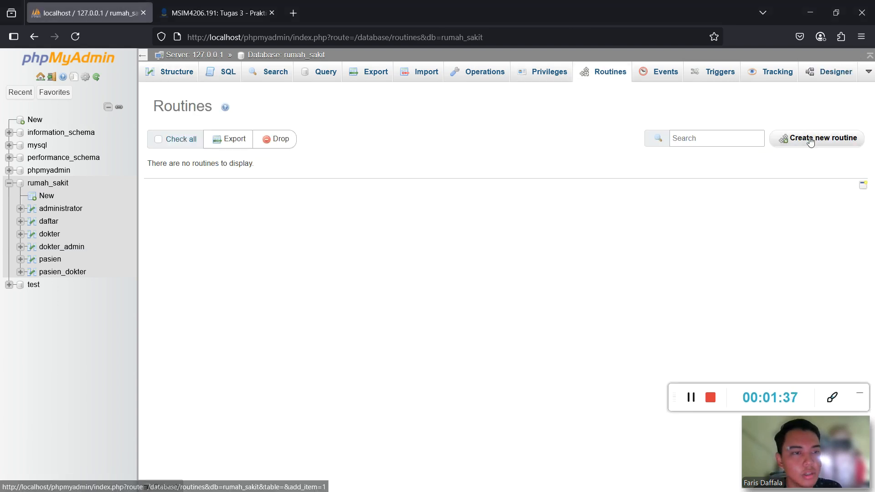
left_click(783, 138)
left_click(387, 231)
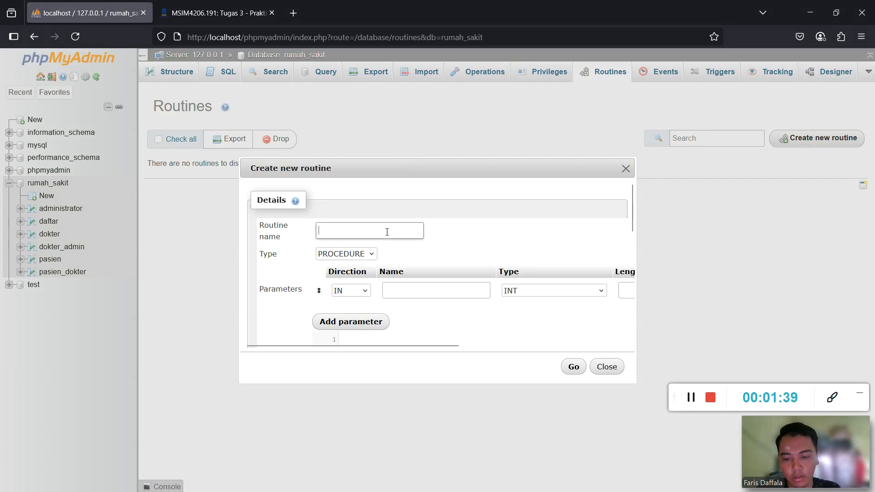
type("transaksi")
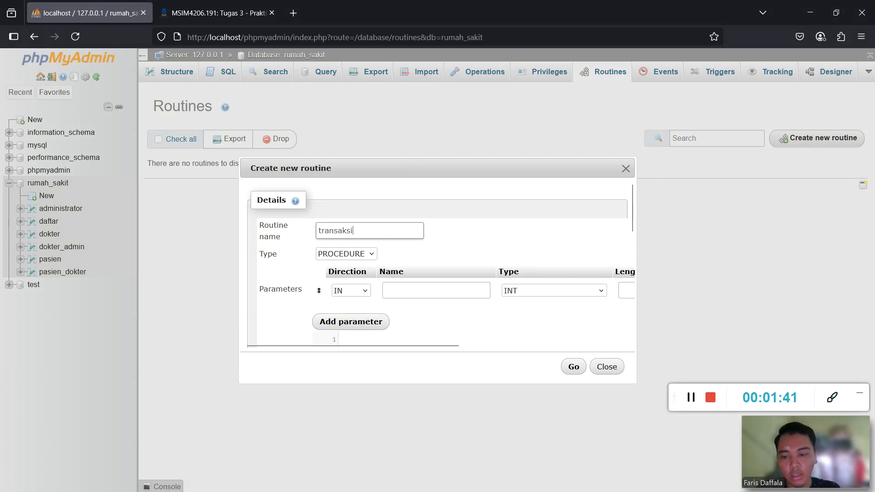
type("1")
left_click_drag(380, 344, 592, 348)
left_click(618, 293)
scroll(376, 292, "down", 3)
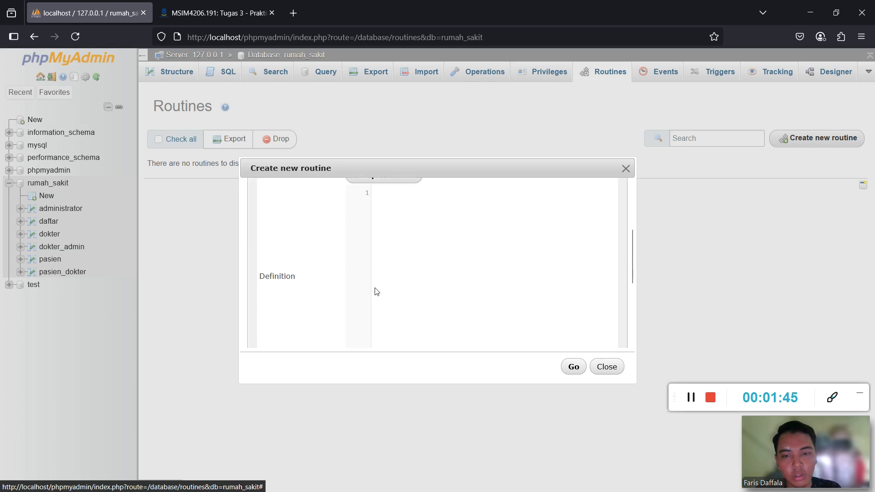
scroll(381, 283, "up", 1)
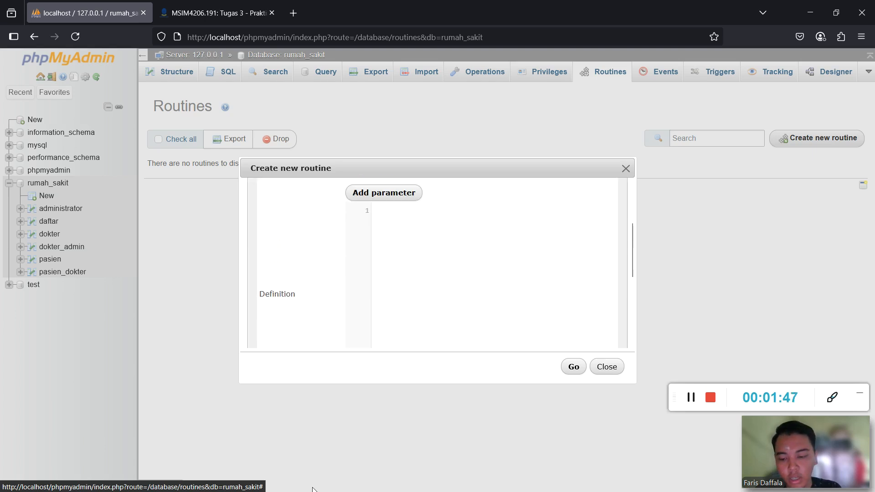
Paste the transaksi1 BEGIN…END block from Notepad into Definition and save the routine.
key("super")
left_click(294, 480)
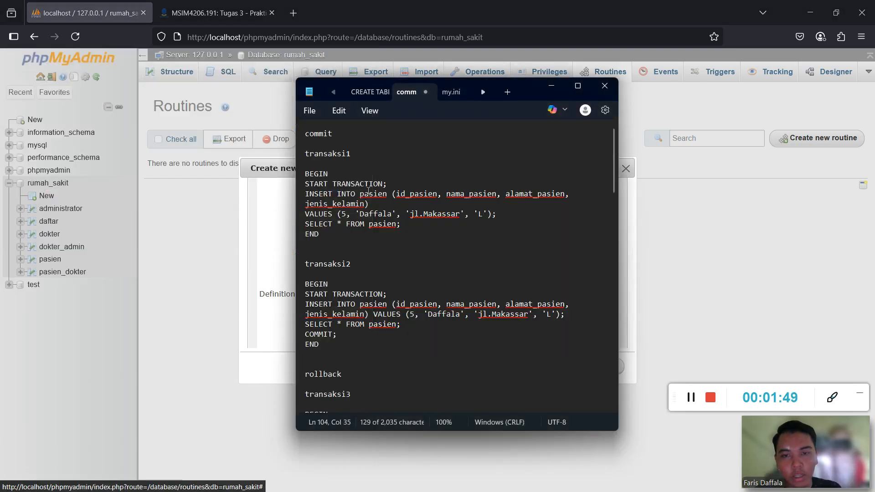
left_click_drag(306, 174, 324, 235)
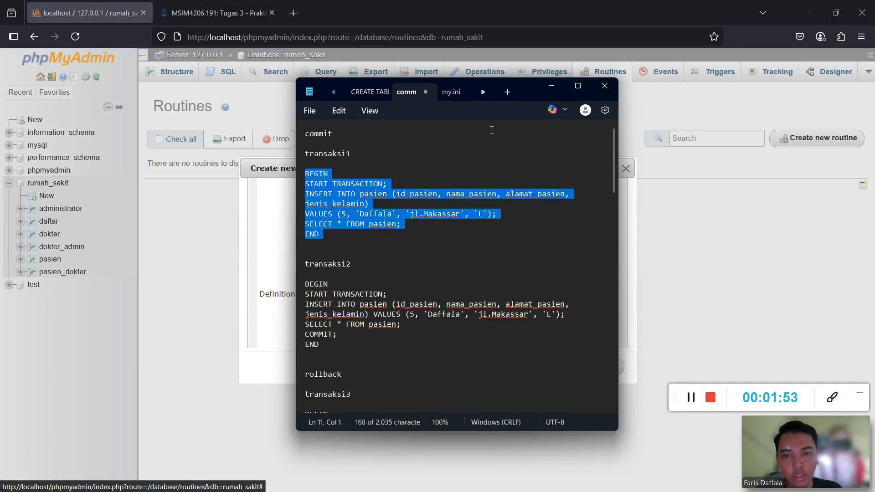
left_click(552, 86)
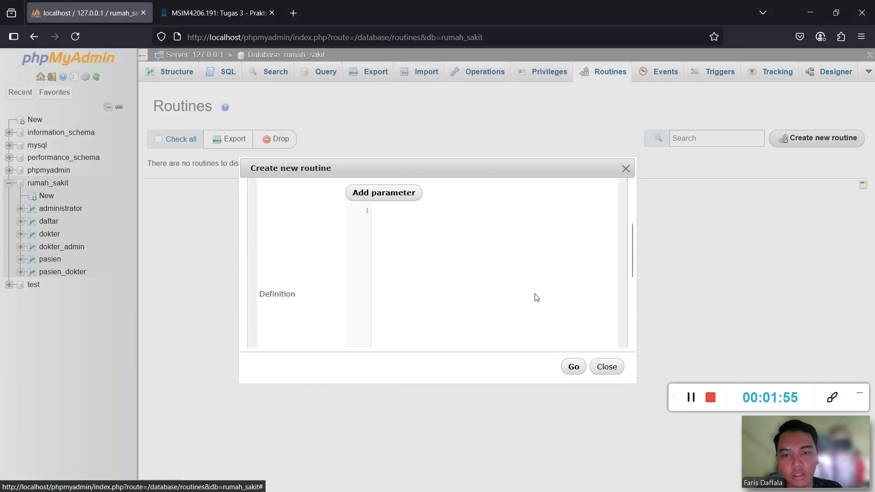
left_click(399, 207)
type("BEGIN START TRANSACTION; INSERT INTO pasien (id_pasien, nama_pasien, alamat_pasien, jenis_kelamin) VALUES ('6', 'Daffala', 'Jl.Pekanbaru', 'L'); SELECT * FROM pasien; END")
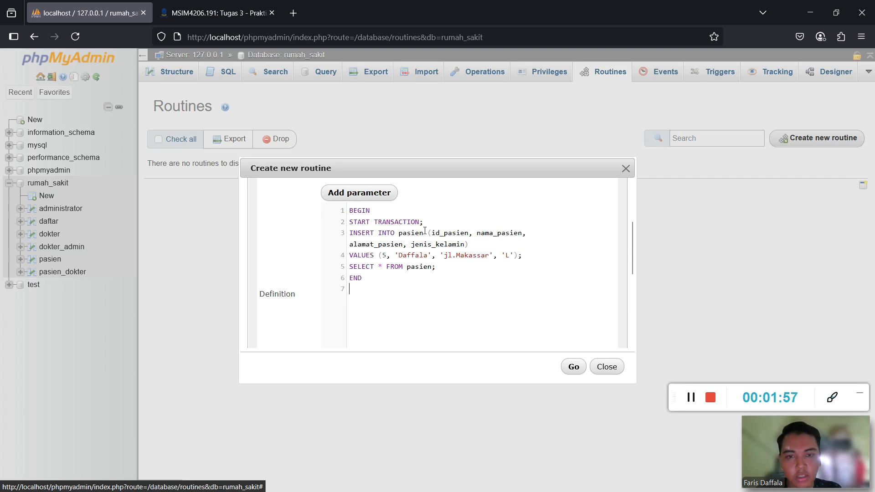
left_click(574, 368)
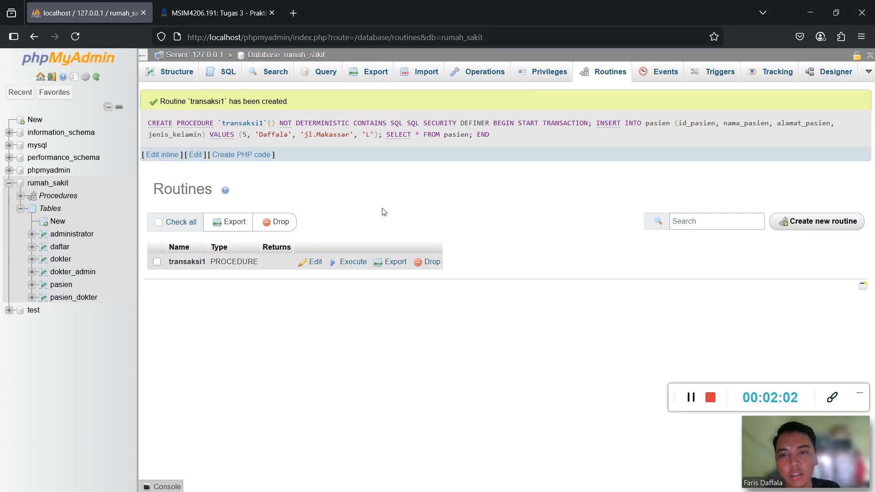
Execute transaksi1, note patient id 5 in results, and verify pasien still has 4 rows.
left_click(349, 263)
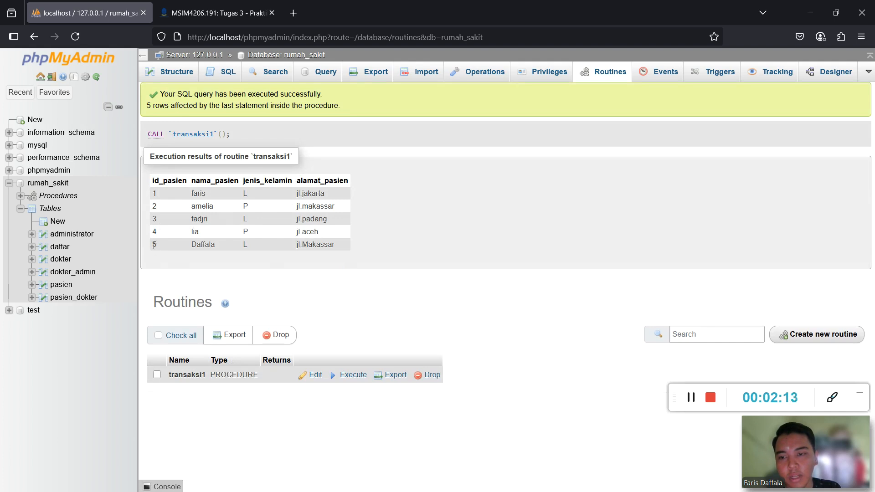
left_click_drag(154, 245, 342, 246)
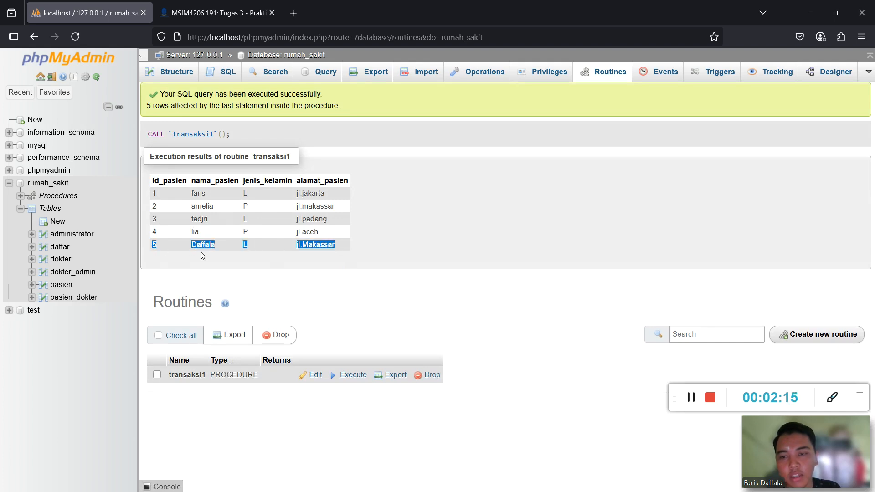
left_click(60, 286)
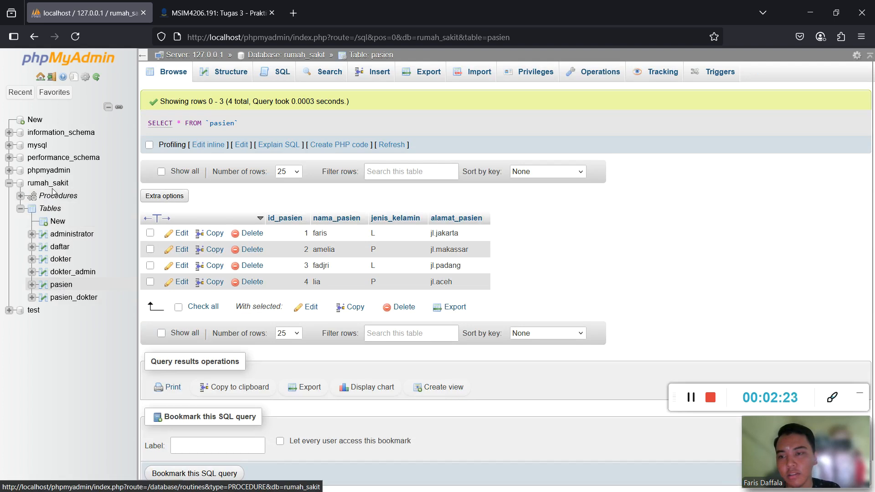
left_click(48, 208)
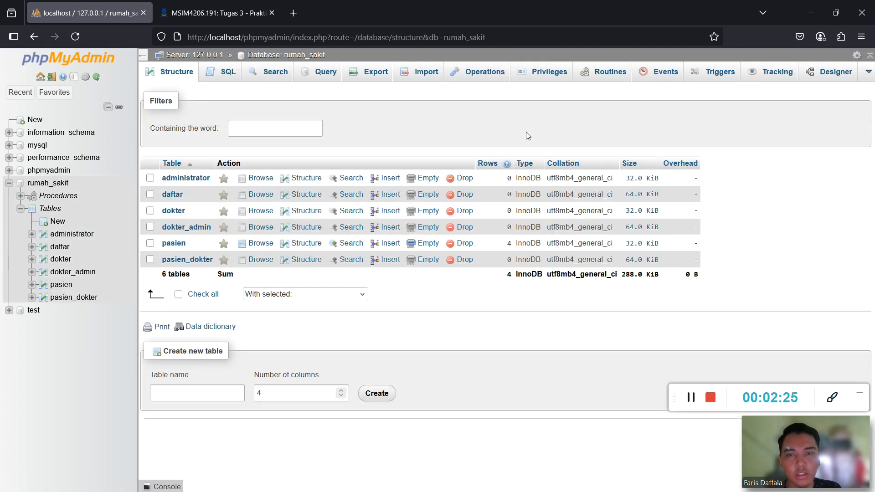
left_click(609, 75)
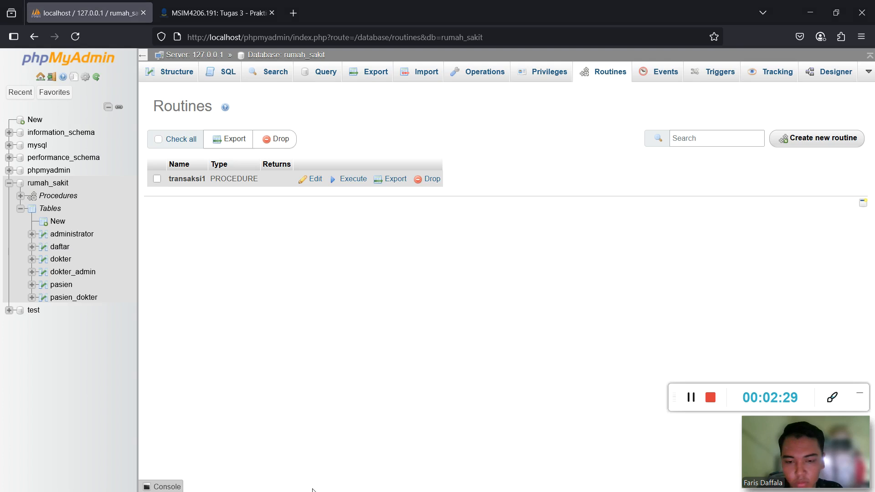
Copy the transaksi2 BEGIN…COMMIT…END block from the Notepad notes.
key("super")
left_click(296, 481)
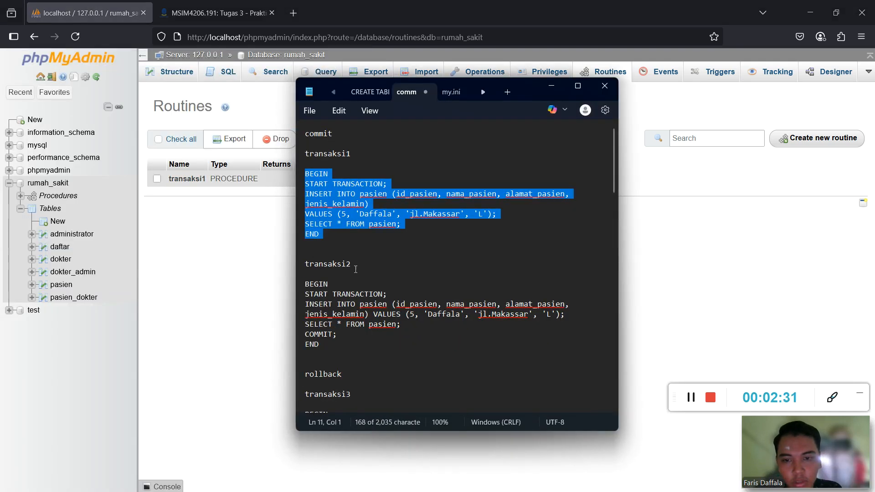
scroll(309, 246, "down", 2)
left_click_drag(306, 245, 352, 307)
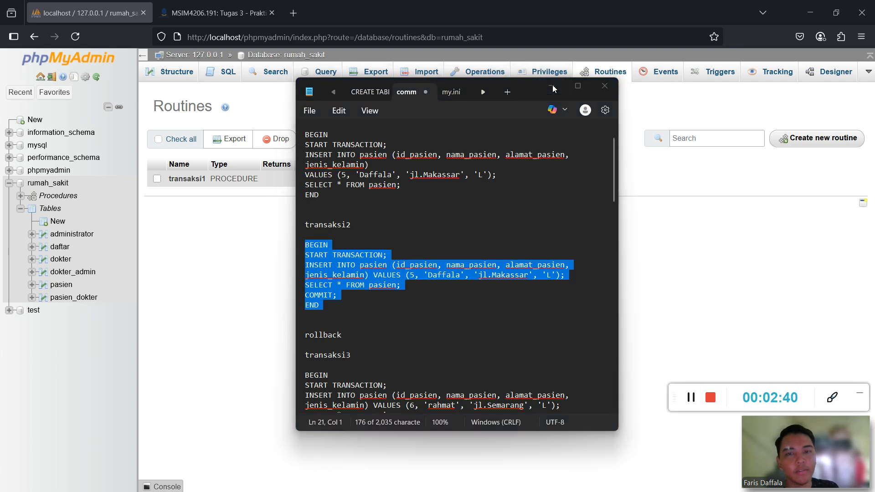
left_click(551, 85)
Create parameterless routine transaksi2 with the pasted body as its definition and save it.
left_click(839, 141)
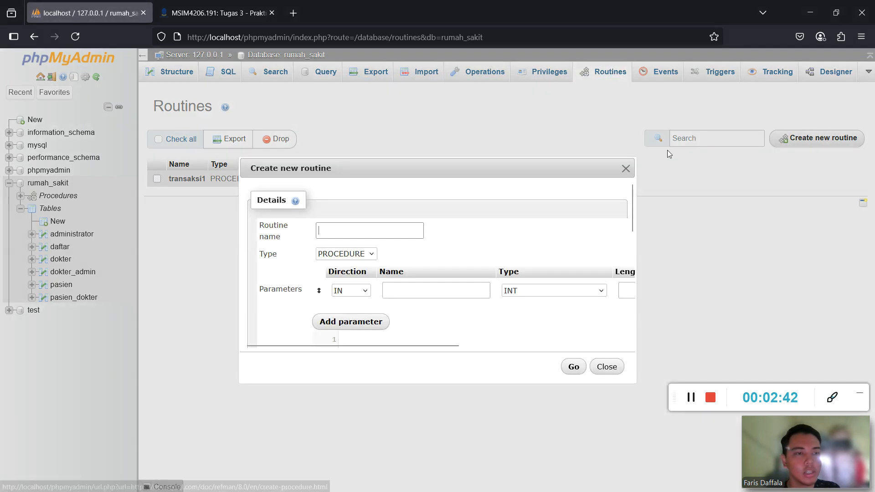
left_click(354, 230)
type("trans")
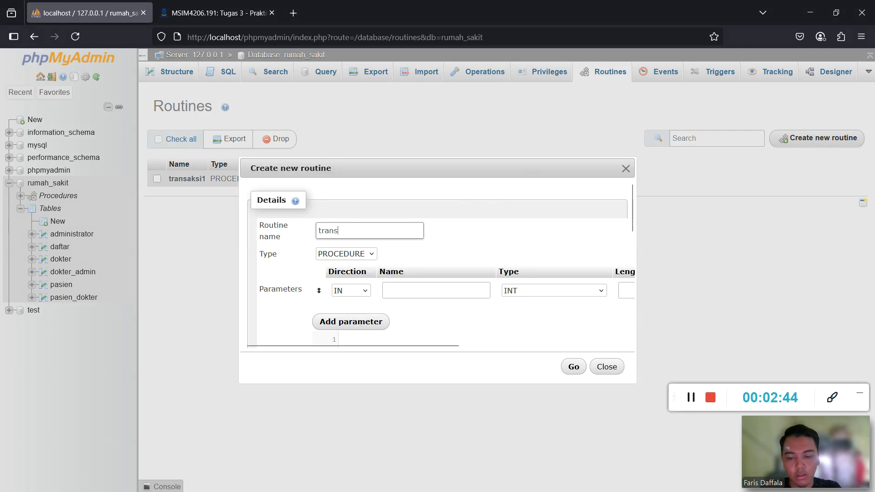
type("aksi3")
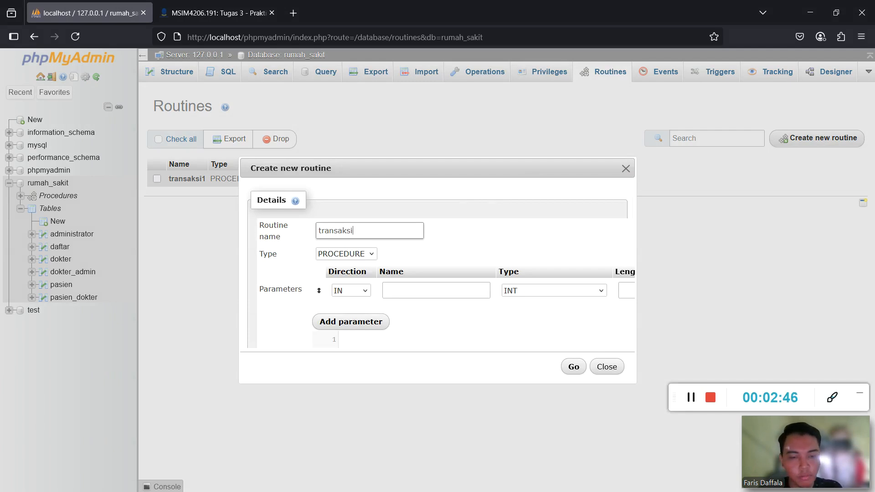
left_click_drag(401, 348, 580, 347)
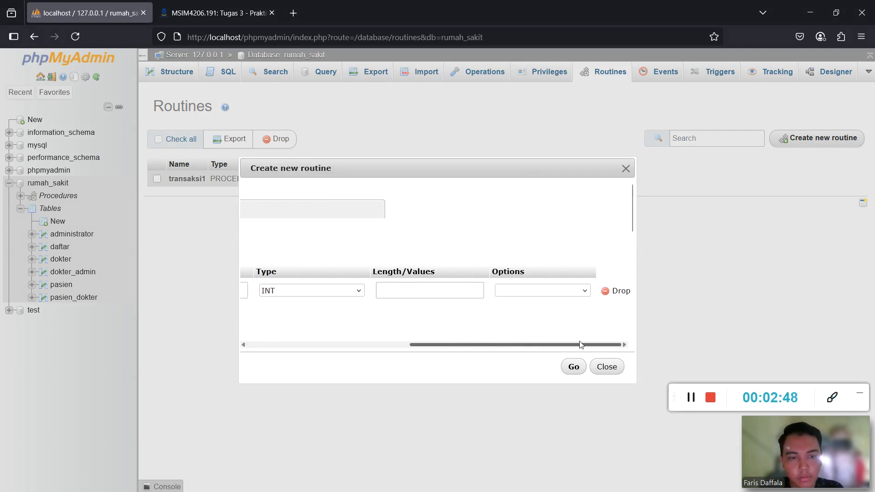
left_click(618, 293)
scroll(385, 260, "down", 3)
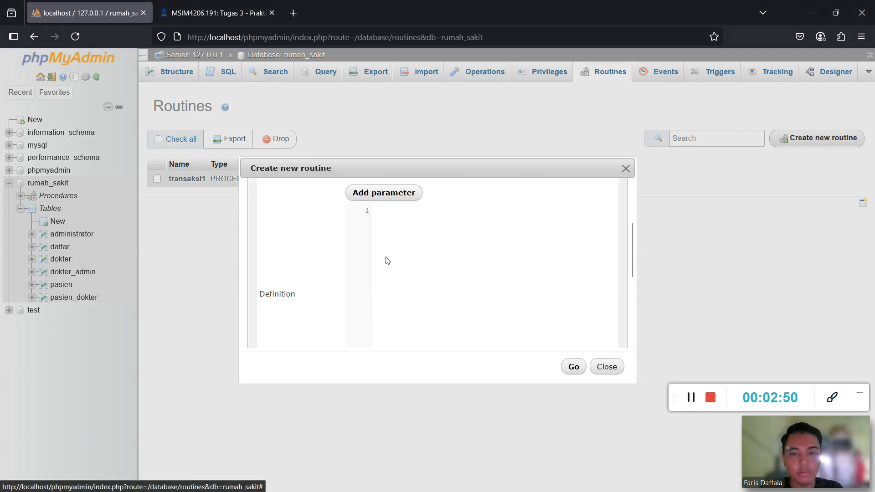
left_click(375, 200)
left_click_drag(380, 348, 583, 348)
left_click(617, 188)
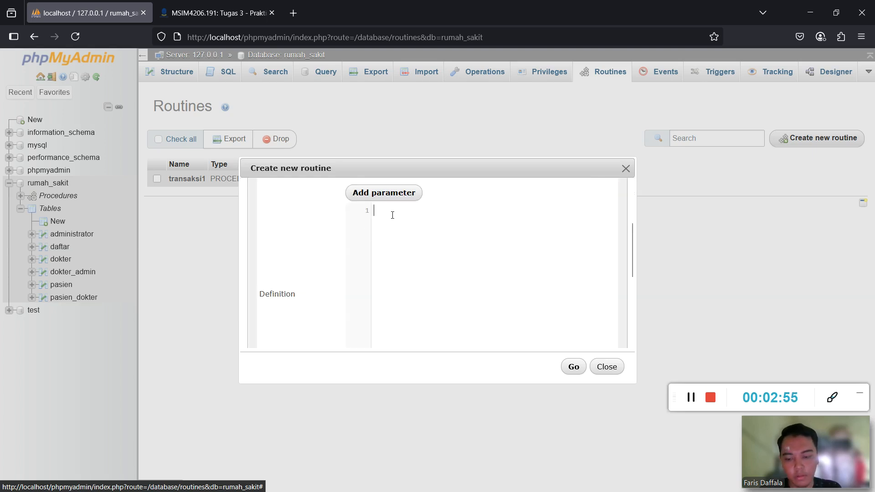
type("BEGIN START TRANSACTION; INSERT INTO pasien (id_pasien, nama_pasien, alamat_pasien, jenis_kelamin) VALUES (5, 'Daffala', 'jl.Makassar', 'L'); SELECT * FROM pasien; COMMIT; END")
left_click(575, 367)
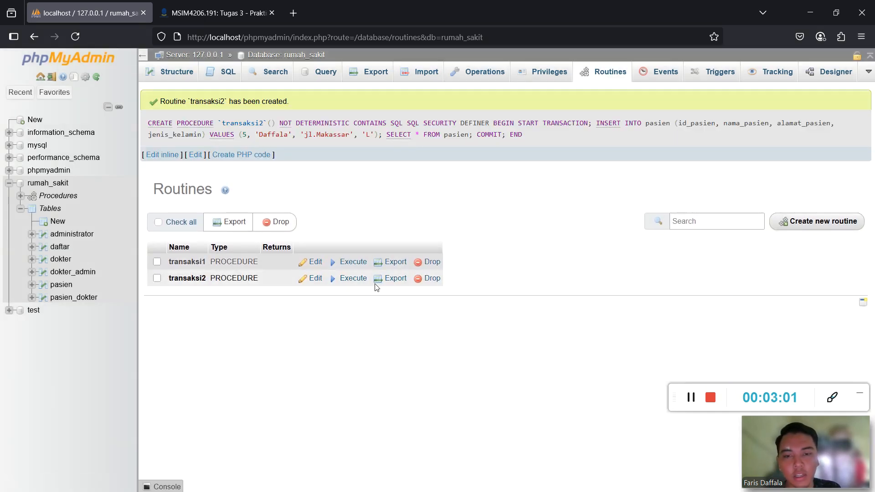
Execute transaksi2 and confirm the pasien table now holds five patients.
left_click(353, 279)
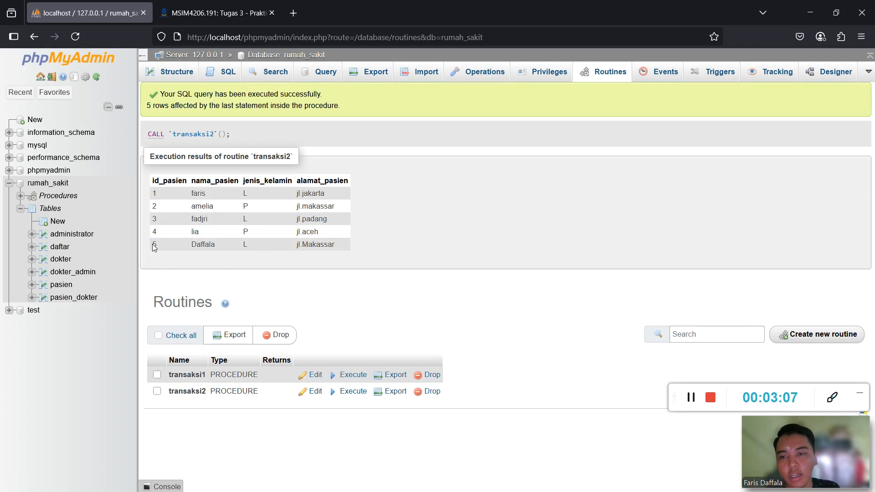
left_click_drag(154, 245, 350, 247)
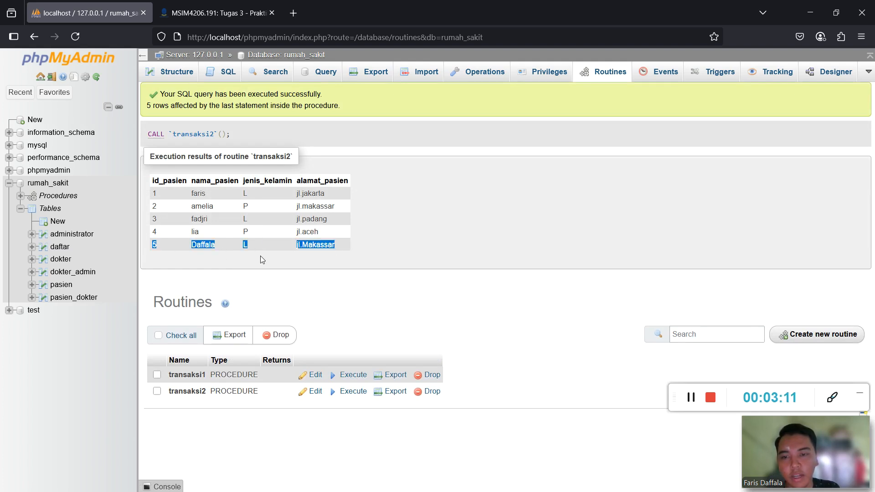
left_click(66, 286)
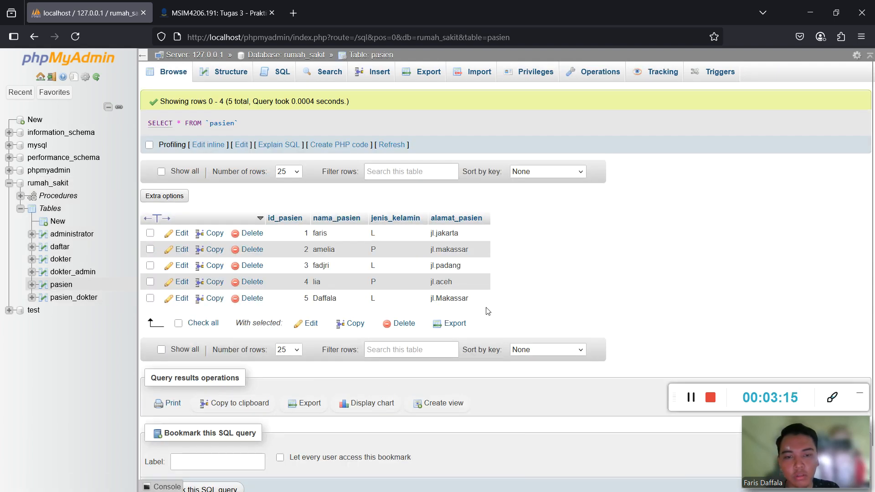
left_click_drag(475, 299, 169, 302)
left_click(537, 308)
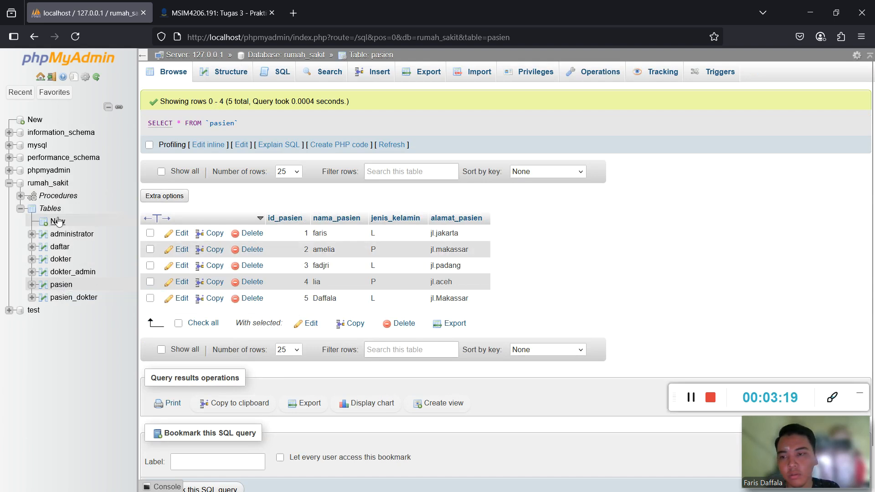
Return to the rumah_sakit Routines list, then switch to the PDF guide.
left_click(48, 183)
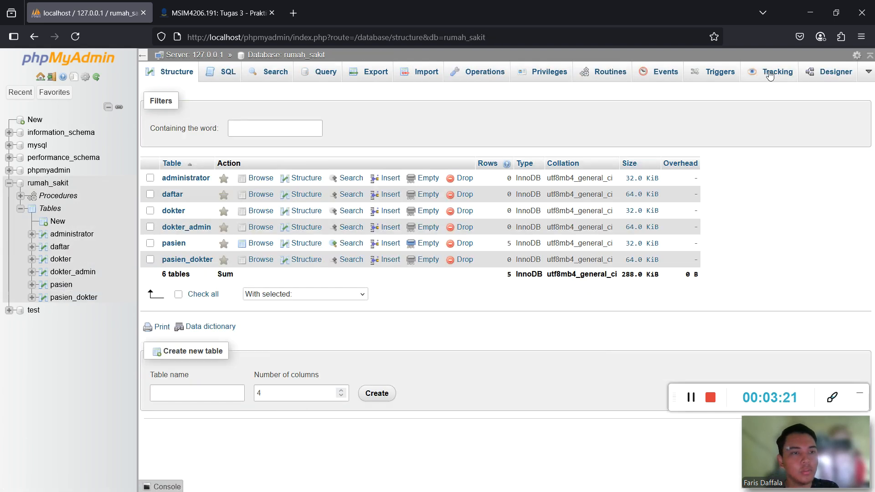
left_click(589, 73)
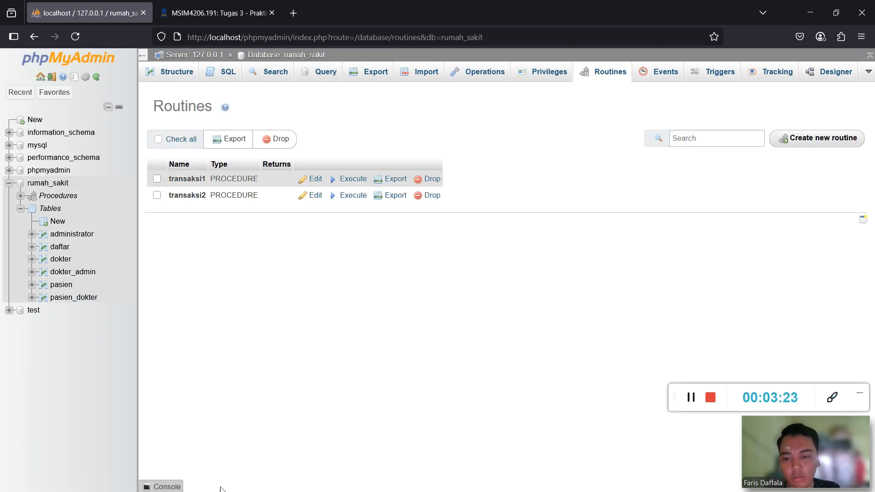
key("super")
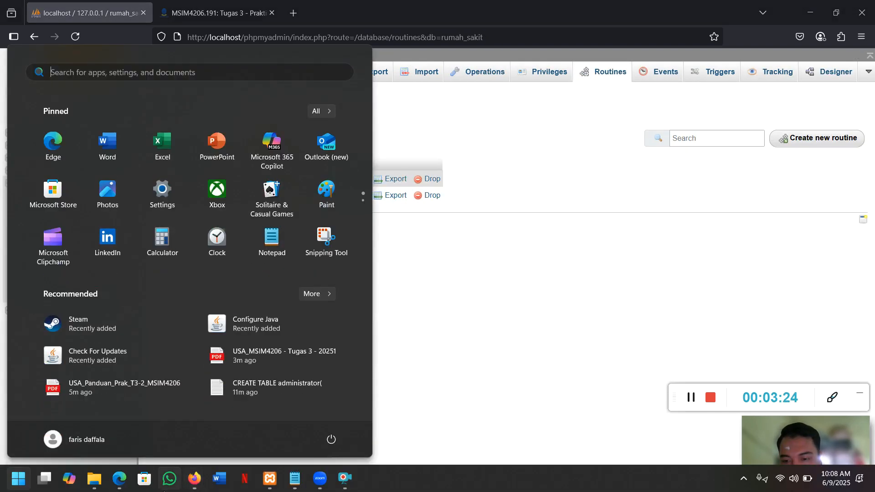
left_click(120, 480)
Scroll the guide to page 16, Gambar 16 Perintah Rollback.
scroll(302, 277, "down", 20)
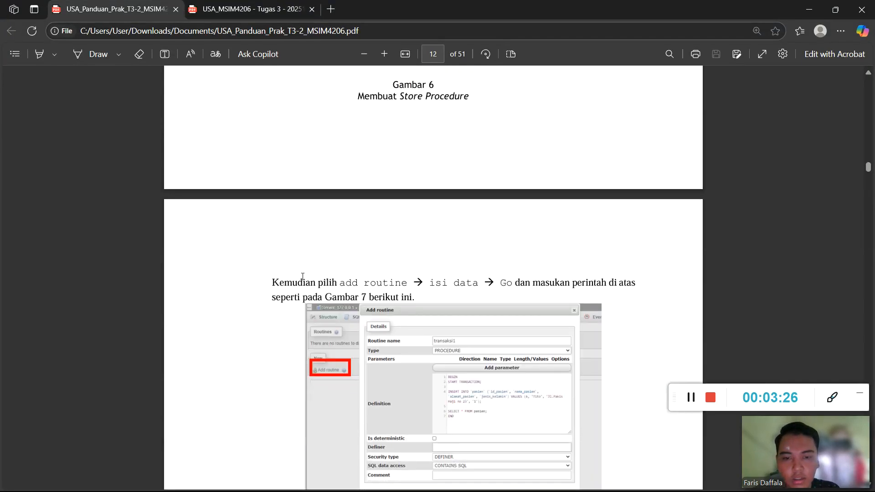
scroll(302, 277, "down", 20)
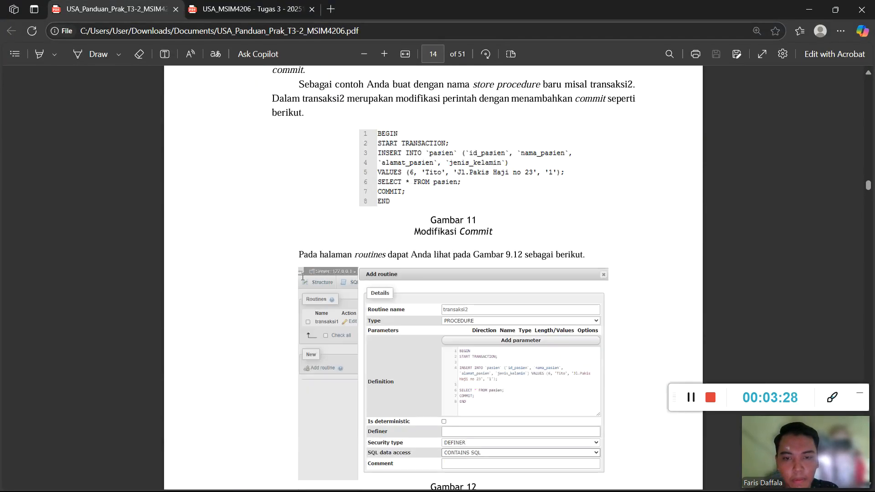
scroll(344, 258, "down", 20)
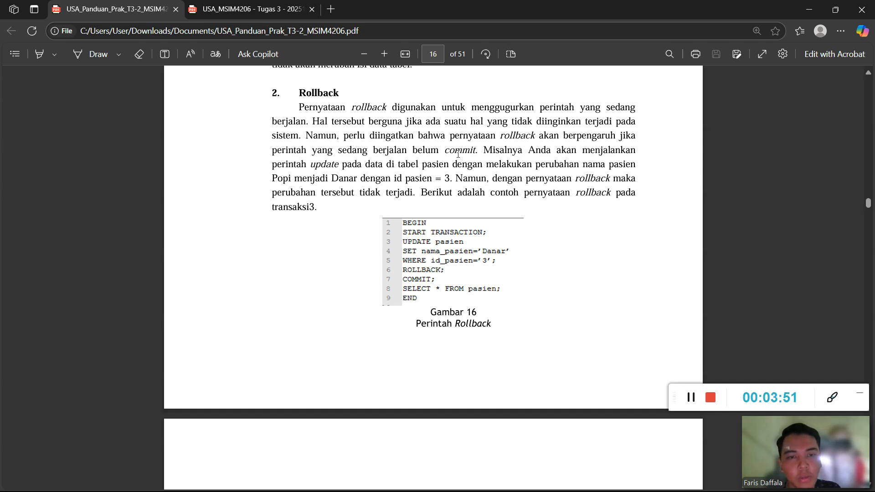
scroll(420, 247, "down", 6)
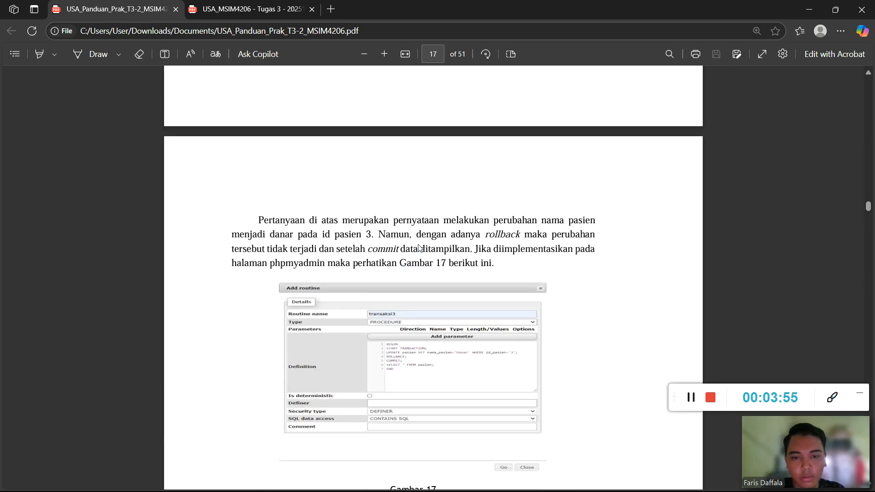
scroll(420, 247, "up", 3)
Bring the Notepad comm notes forward at the transaksi3 rollback script.
key("super")
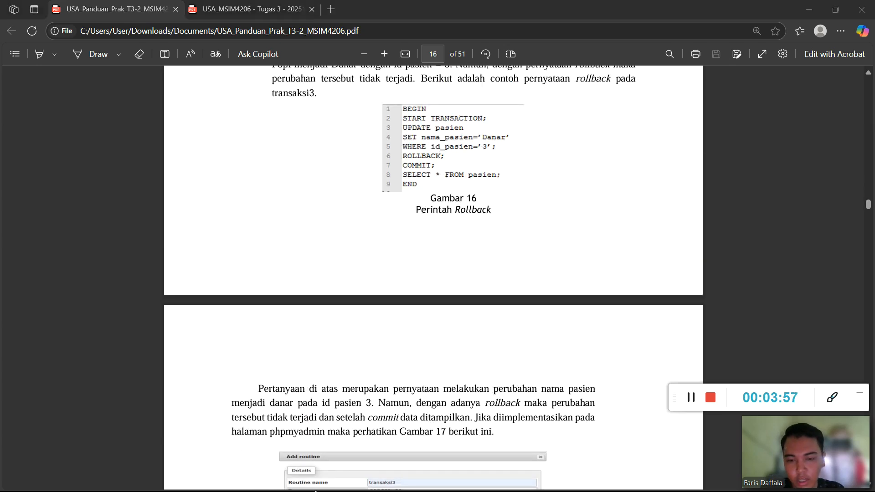
left_click(309, 484)
scroll(365, 281, "down", 5)
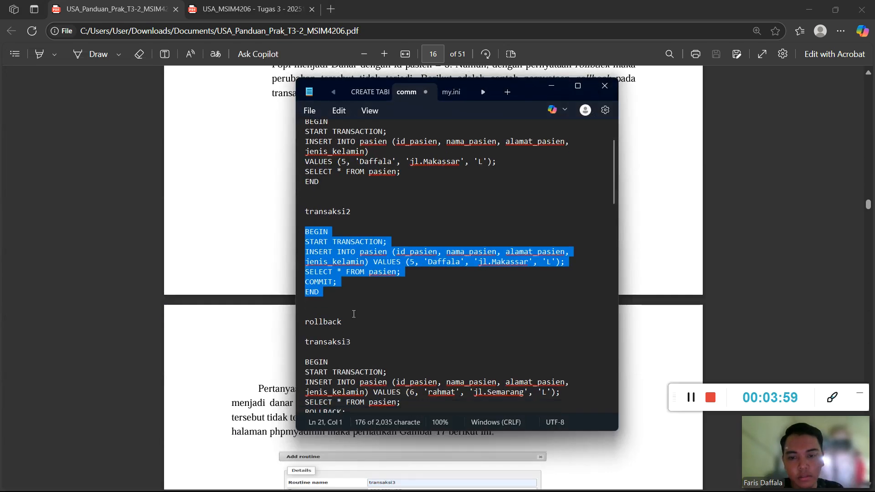
Copy the transaksi3 BEGIN…END block from Notepad and return to phpMyAdmin.
scroll(315, 230, "down", 1)
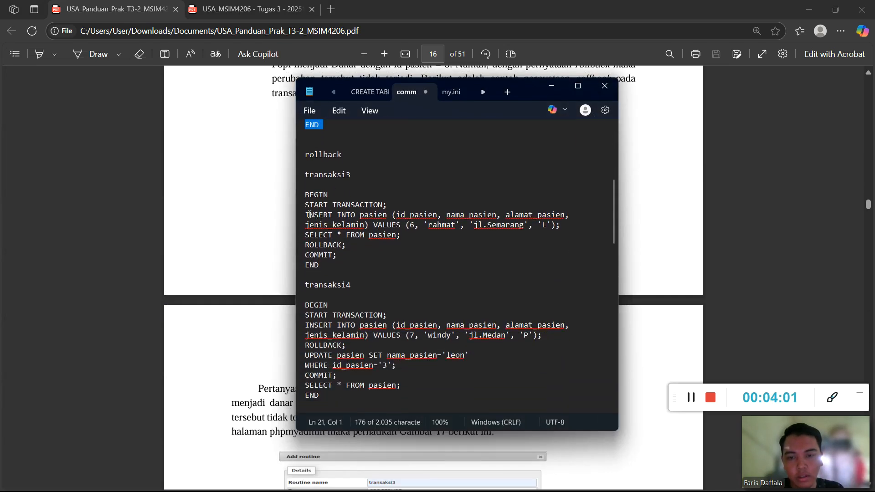
left_click_drag(303, 195, 363, 269)
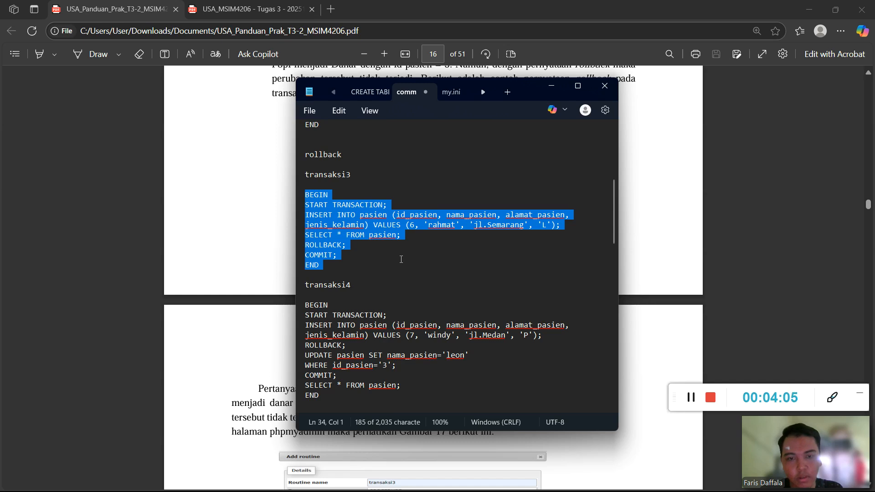
left_click(648, 196)
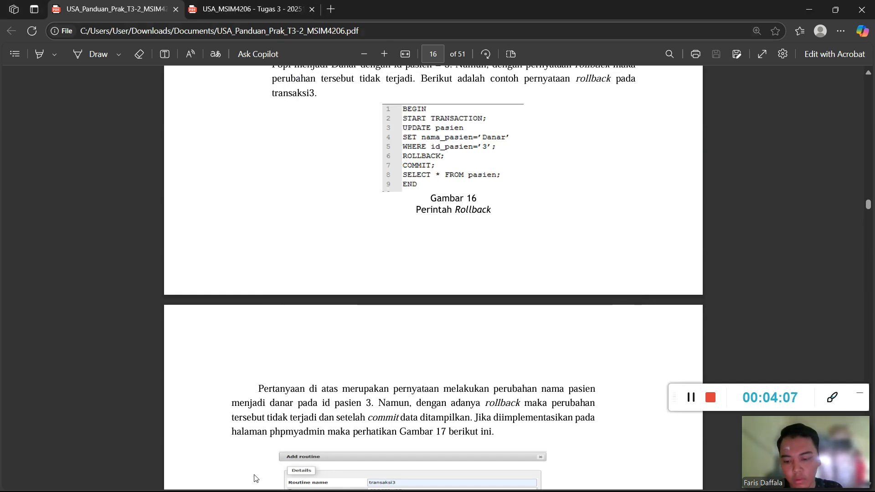
key("super")
mouse_move(195, 478)
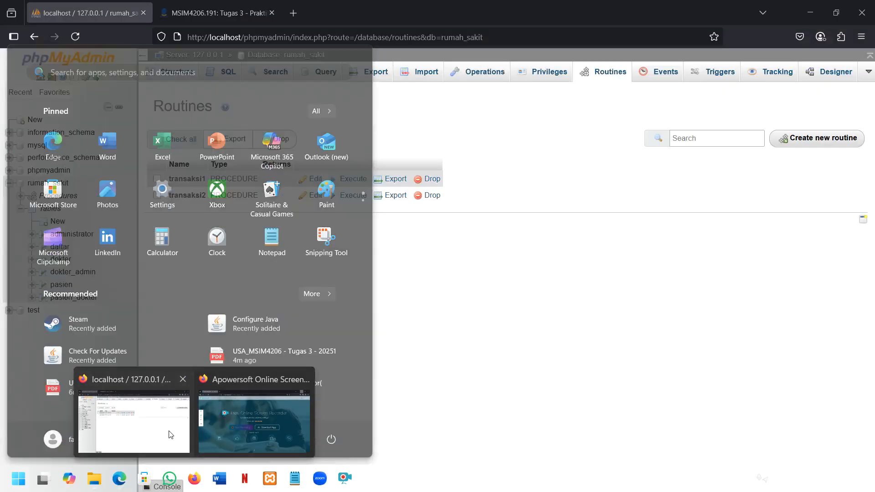
left_click(131, 424)
Create parameterless procedure transaksi3 from the pasted ROLLBACK SQL and execute it, listing six patients.
left_click(789, 139)
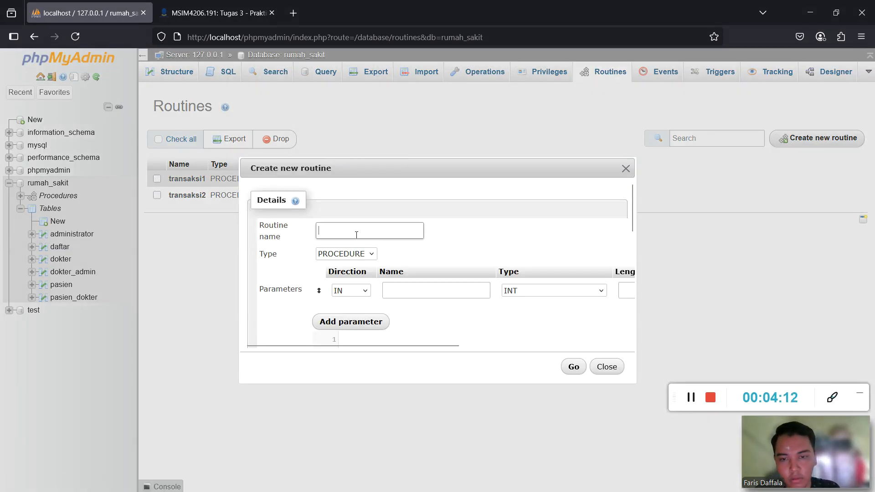
type("tran")
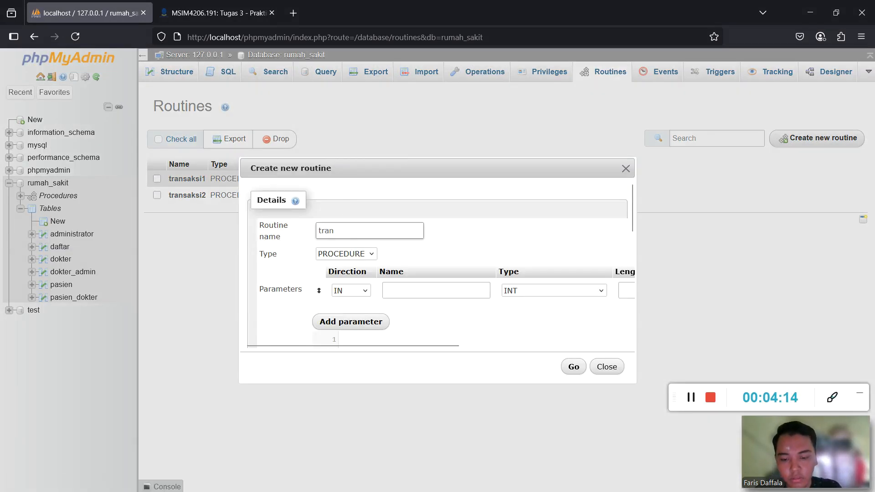
type("saksi3")
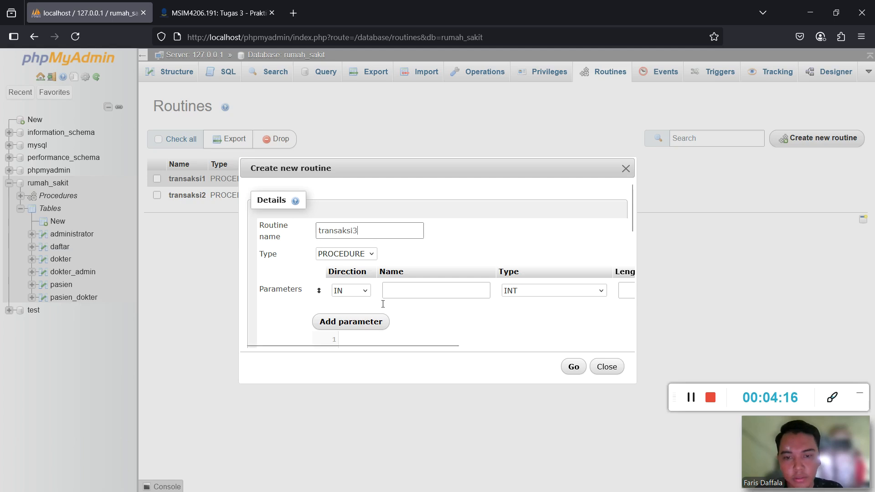
left_click_drag(391, 343, 562, 346)
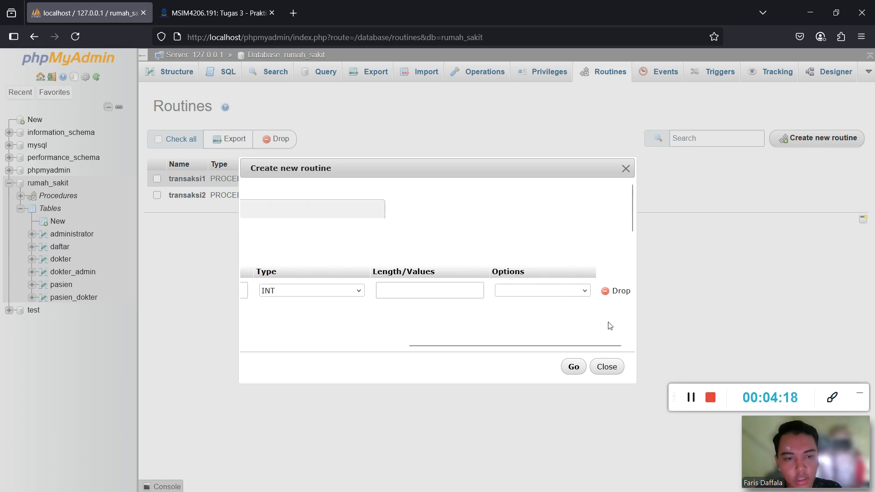
left_click(620, 291)
scroll(390, 281, "down", 1)
left_click(387, 267)
type("BEGIN START TRANSACTION; INSERT INTO pasien (id_pasien, nama_pasien, alamat_pasien, jenis_kelamin) VALUES (6, 'rahmat', 'jl.Semarang', 'L'); SELECT * FROM pasien; ROLLBACK; COMMIT; END")
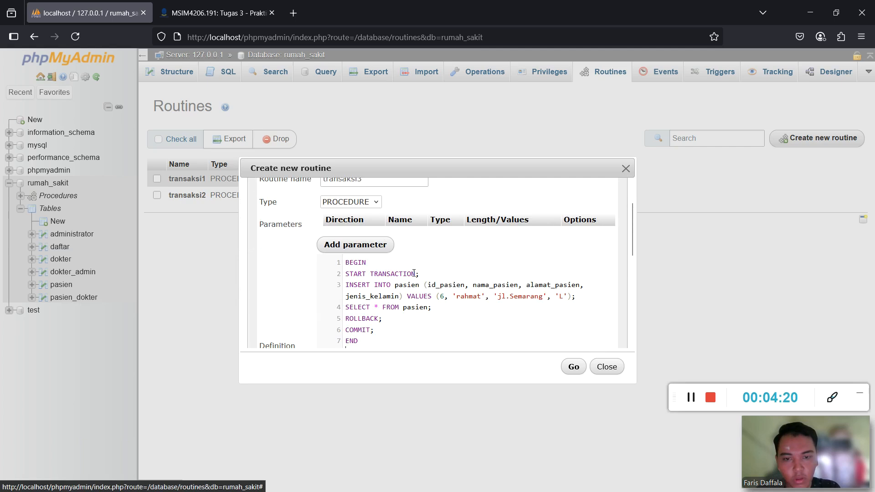
scroll(469, 287, "down", 2)
scroll(469, 287, "up", 1)
left_click(573, 368)
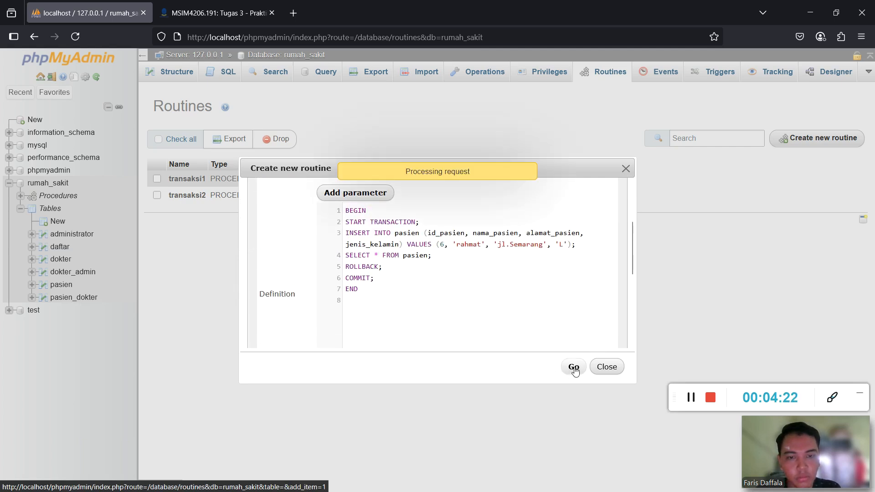
left_click(352, 295)
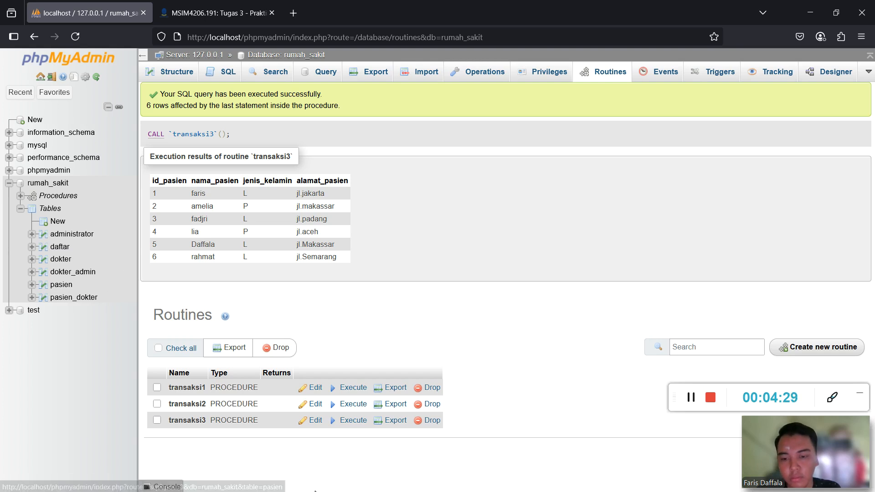
key("super")
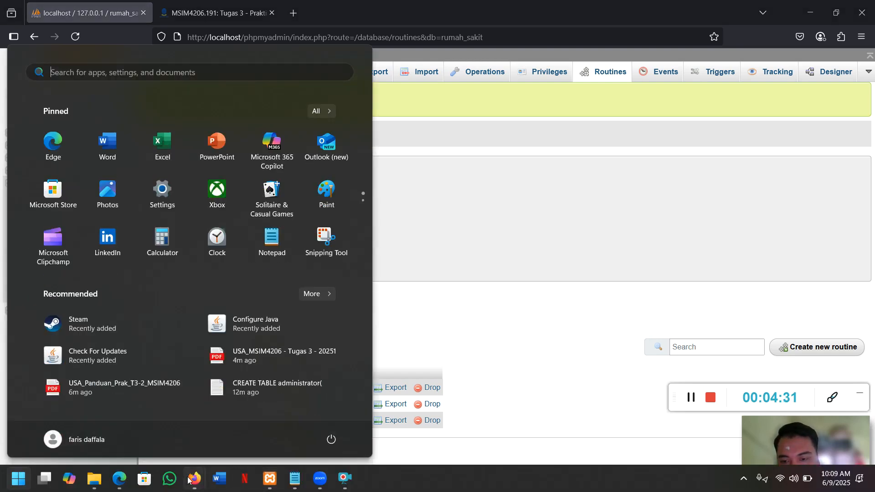
Read the PDF guide through to page 18's Gambar 19 rollback code, then go back to phpMyAdmin.
left_click(120, 486)
scroll(258, 363, "down", 4)
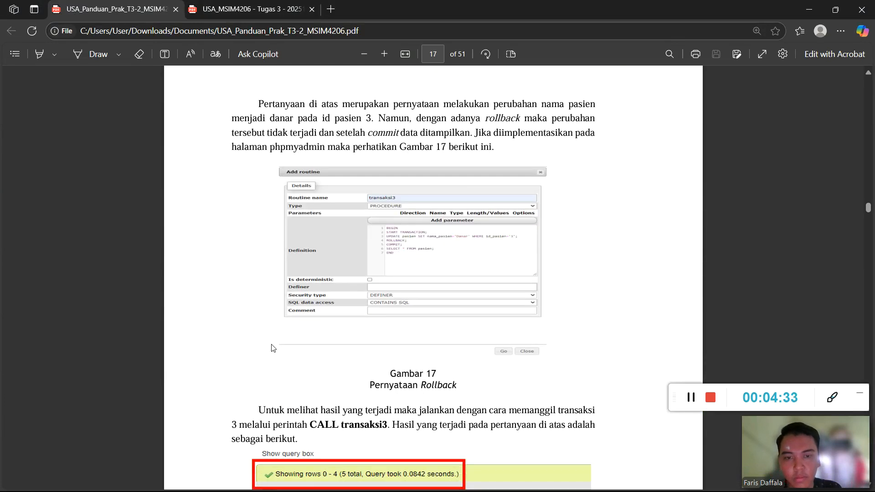
scroll(333, 173, "down", 4)
scroll(333, 173, "down", 10)
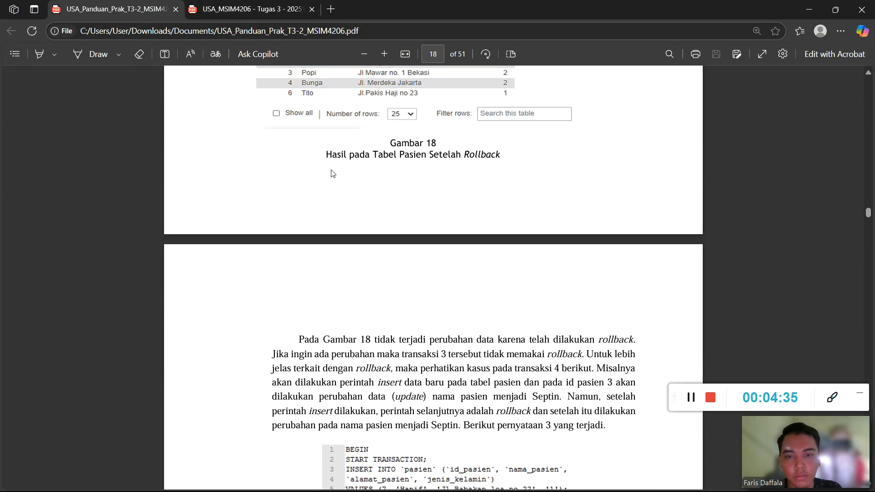
scroll(389, 179, "up", 4)
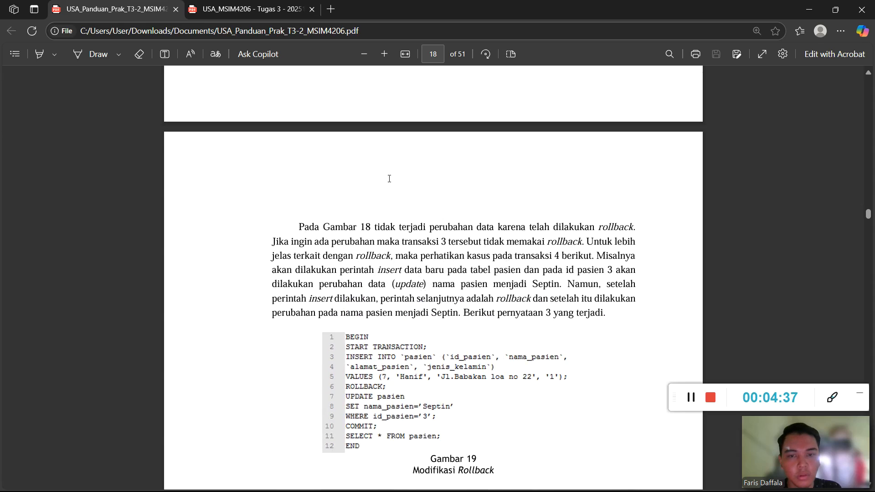
key("super")
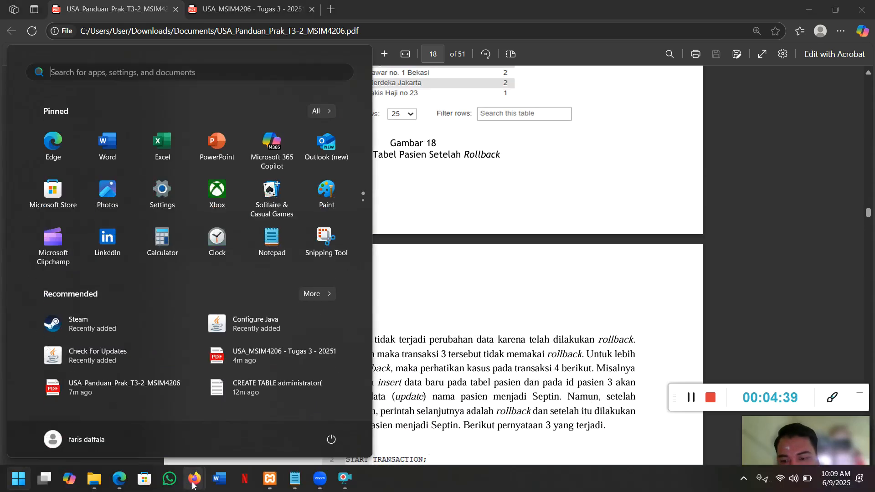
mouse_move(187, 478)
left_click(127, 401)
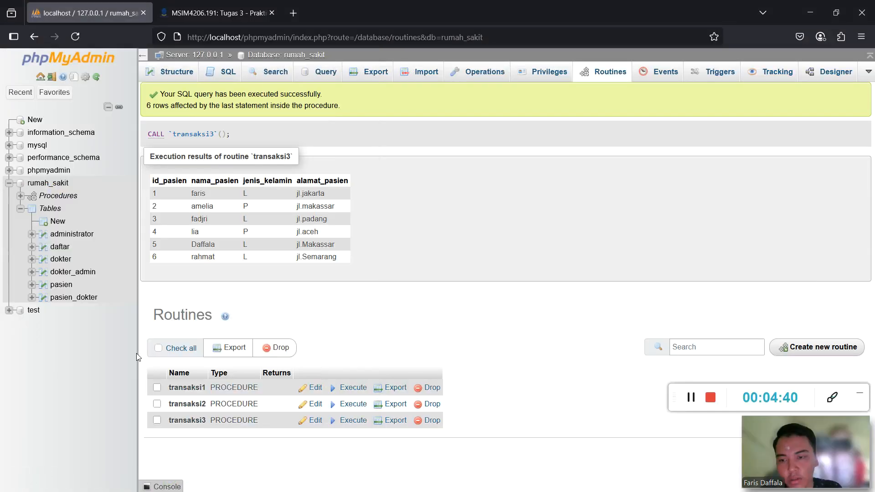
Confirm pasien still has five rows, then list rumah_sakit's routines transaksi1–transaksi3.
left_click(67, 286)
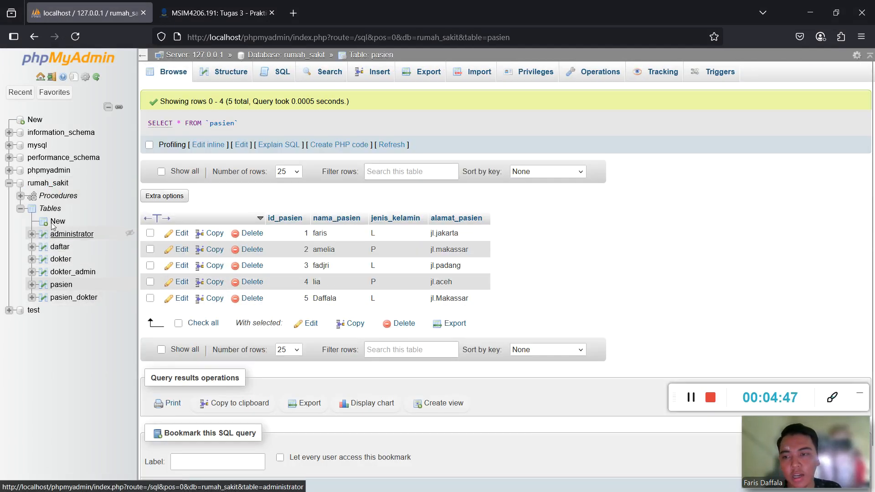
left_click(49, 184)
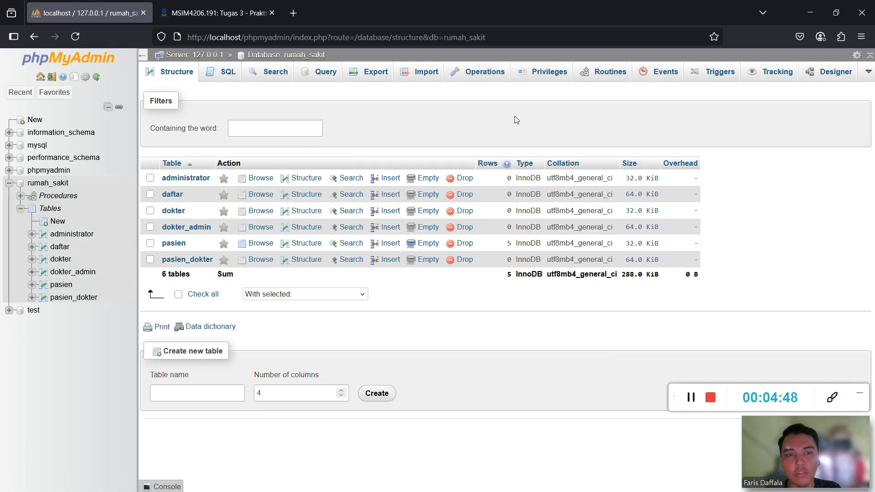
left_click(622, 76)
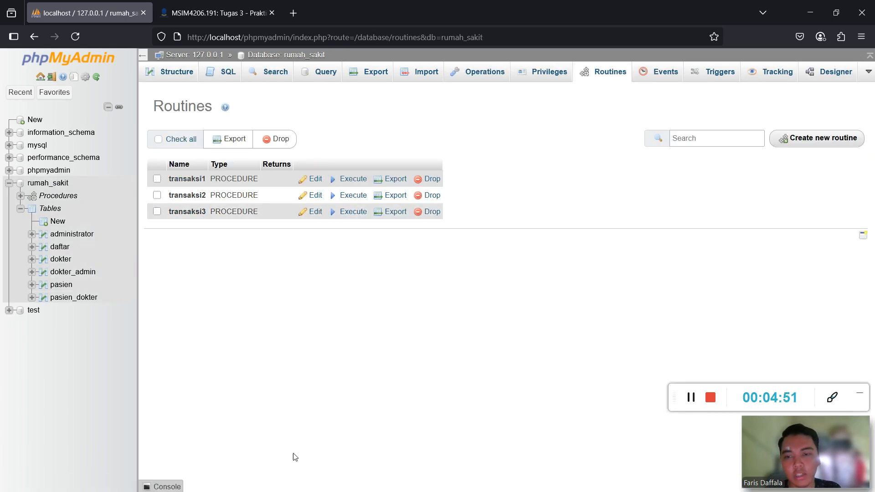
key("super")
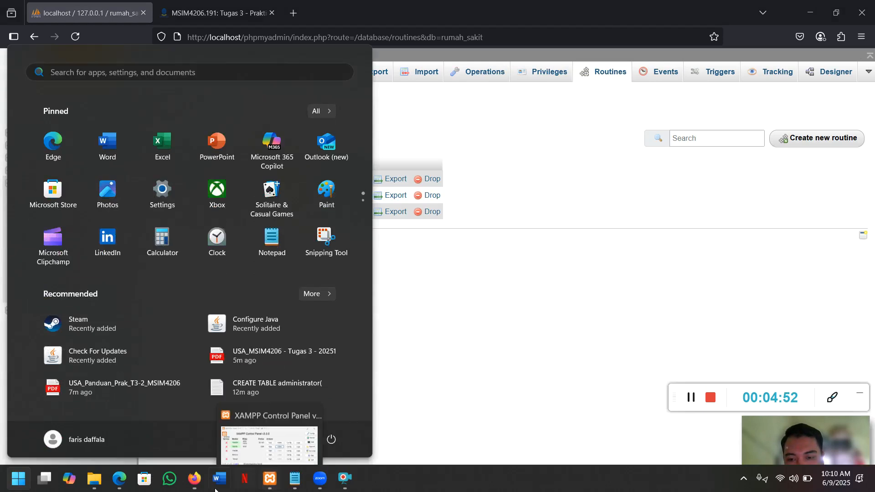
Read the Gambar 19 code and the Gambar 20 transaksi4 example, then minimize the guide.
left_click(123, 479)
scroll(349, 259, "down", 3)
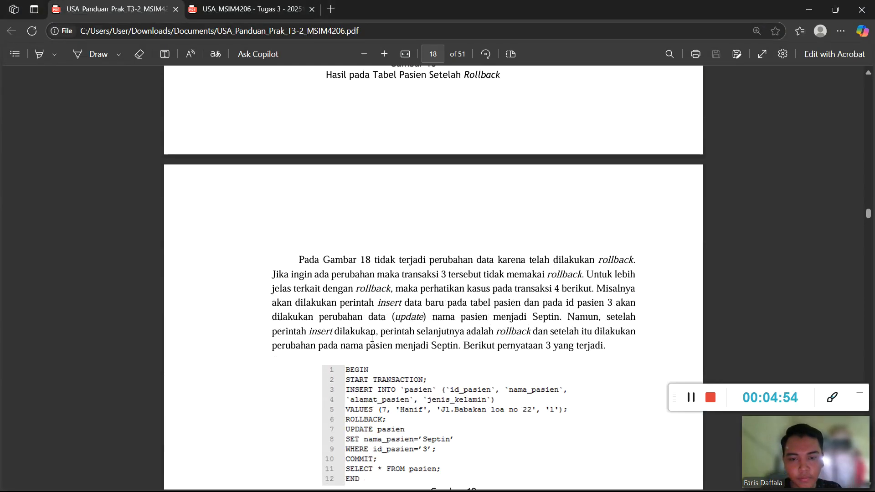
scroll(345, 246, "down", 2)
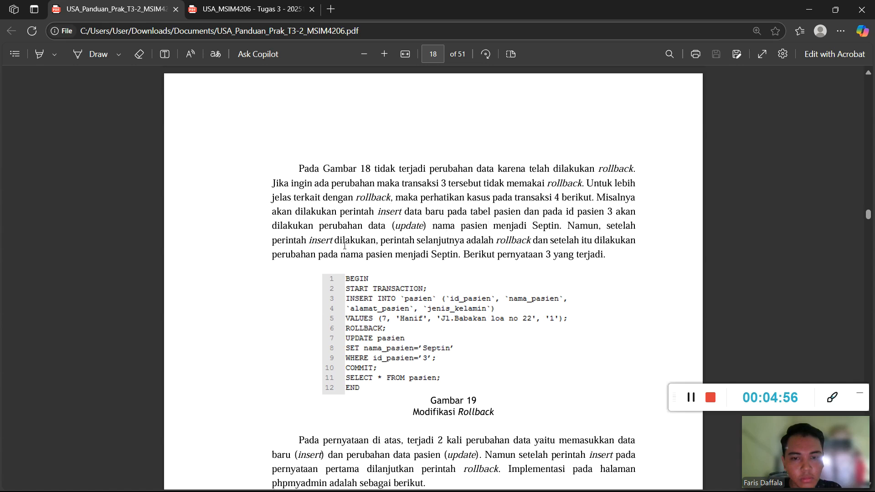
scroll(345, 247, "down", 6)
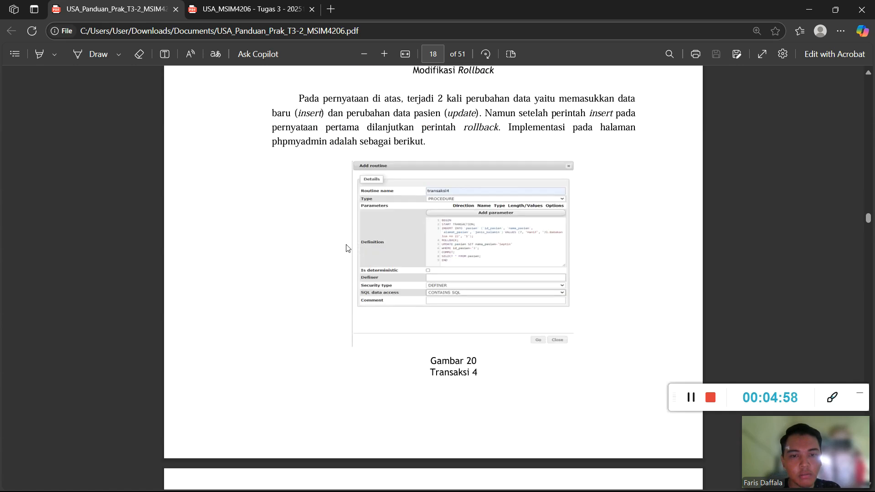
left_click(809, 9)
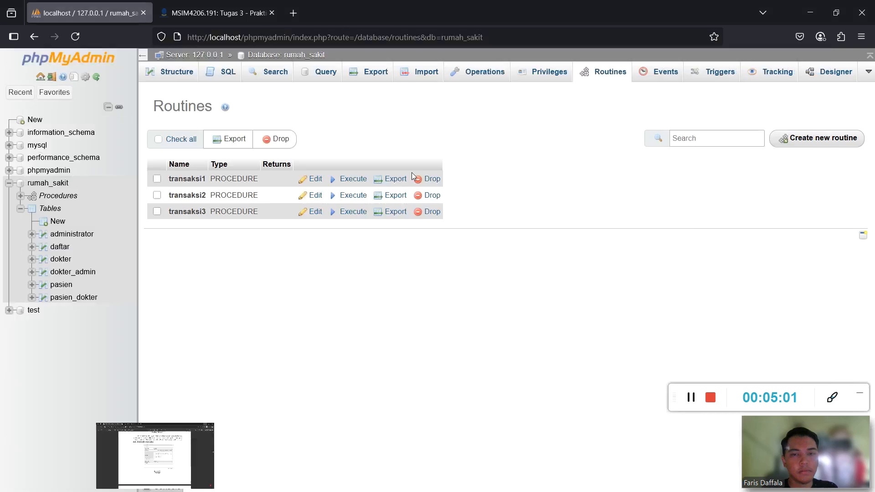
Start a new parameterless routine and copy the transaksi4 body from the Notepad notes.
left_click(807, 139)
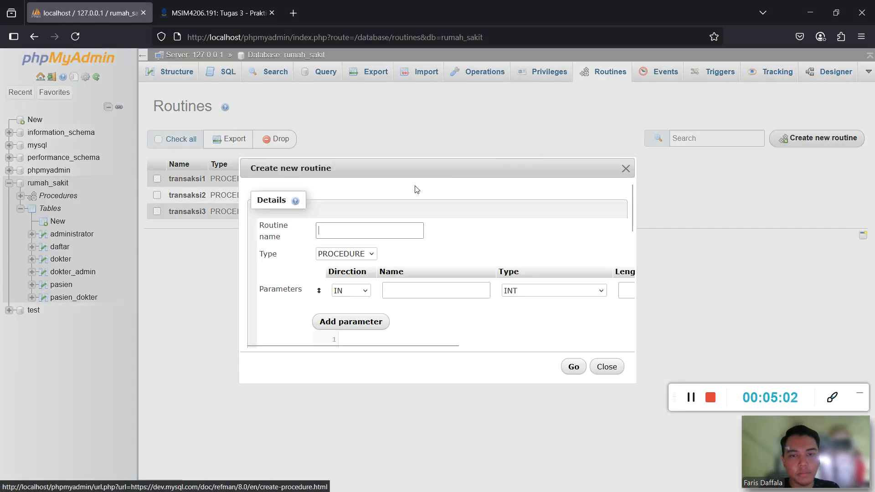
left_click_drag(412, 346, 629, 340)
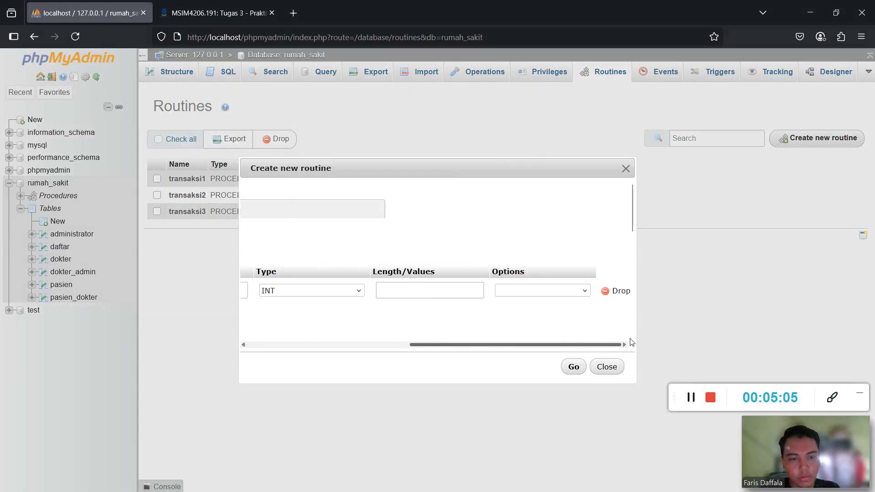
left_click(620, 291)
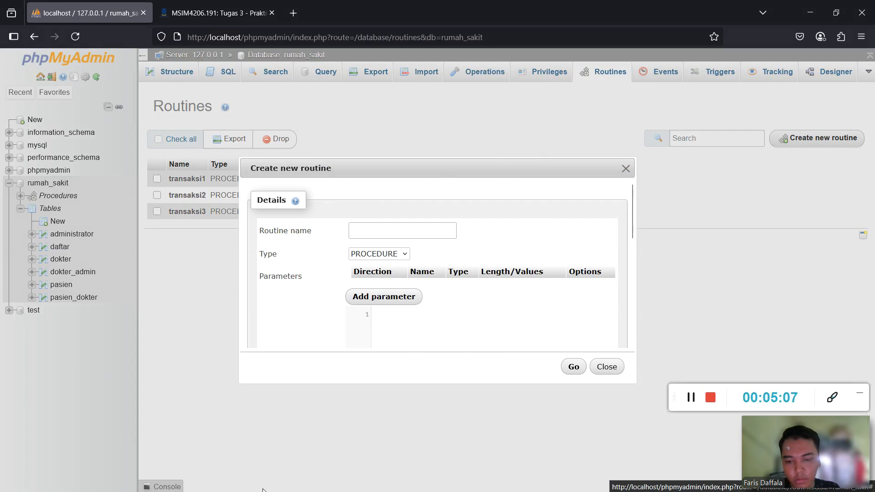
key("super")
left_click(293, 481)
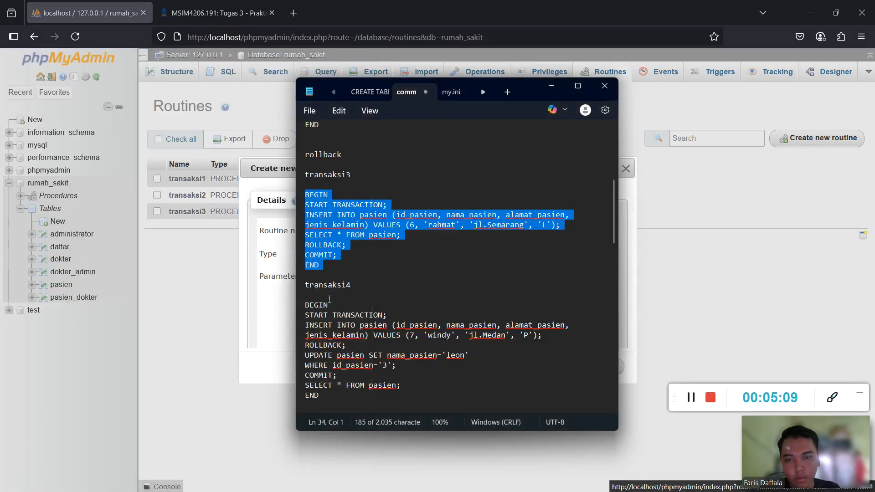
scroll(332, 286, "down", 2)
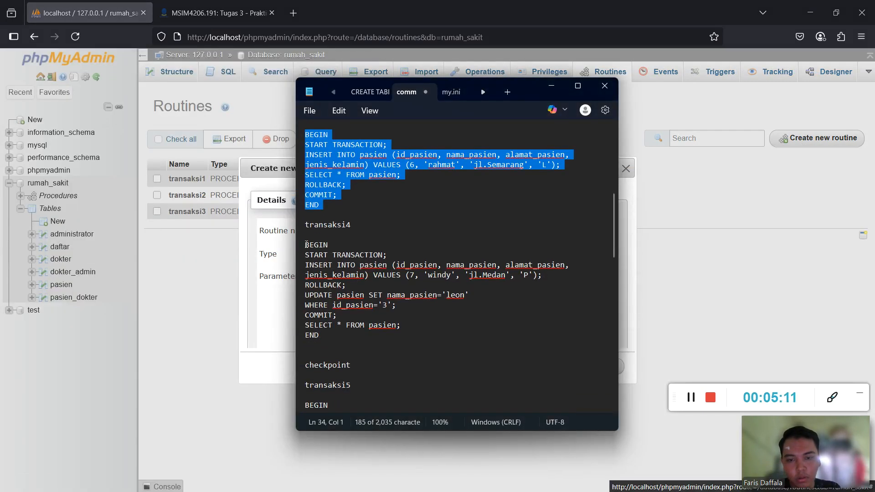
left_click_drag(307, 244, 394, 333)
key("ctrl+c")
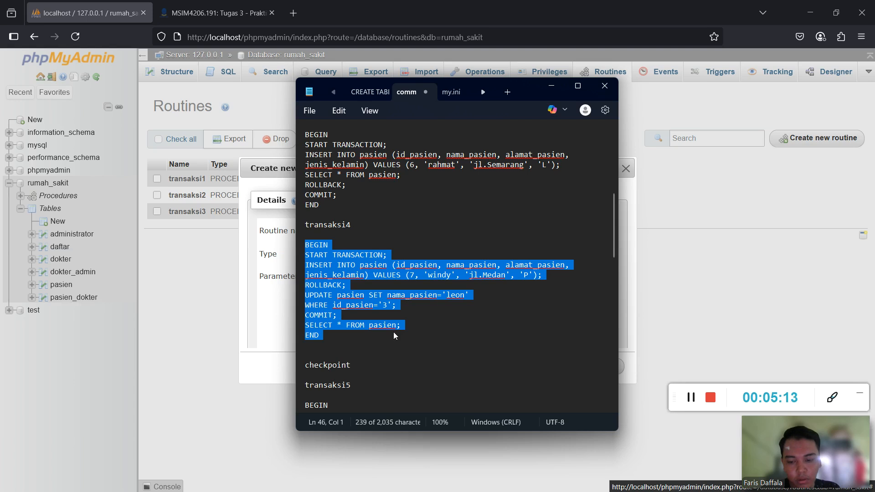
Name the routine transaksi4, paste the copied body as its definition, and save it.
left_click(625, 280)
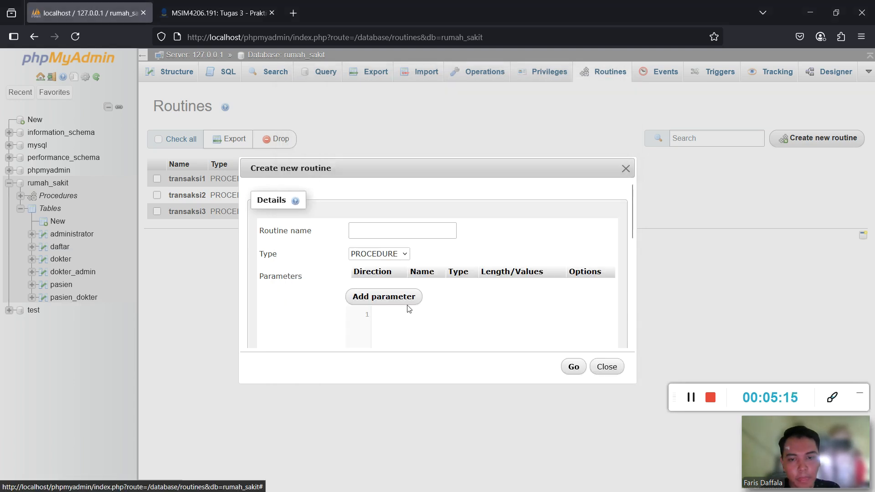
scroll(406, 303, "down", 2)
scroll(404, 299, "up", 2)
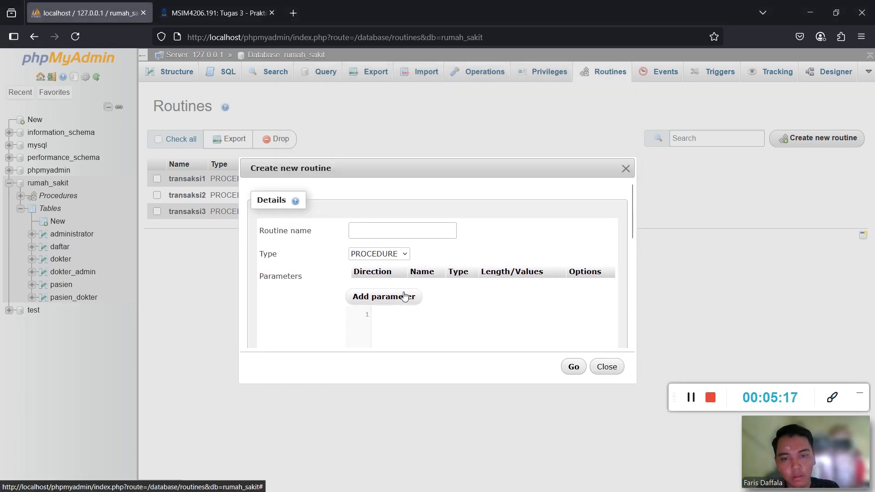
left_click(397, 230)
type("transa")
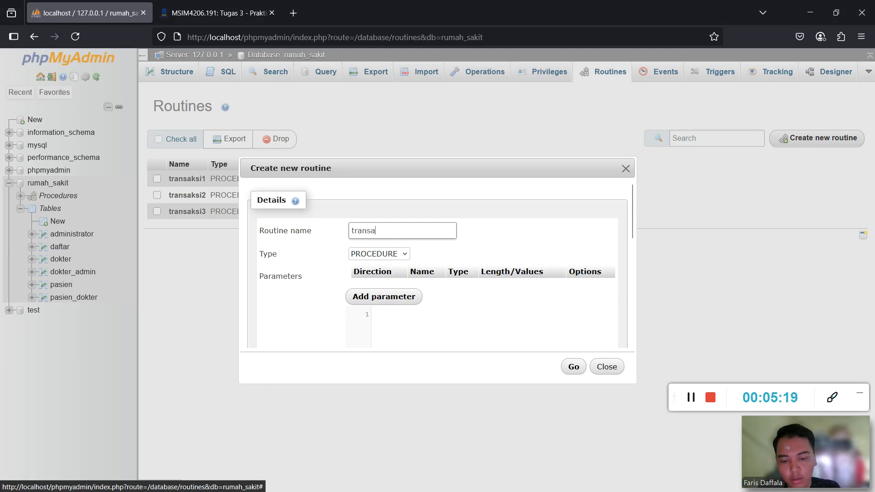
type("ksi4")
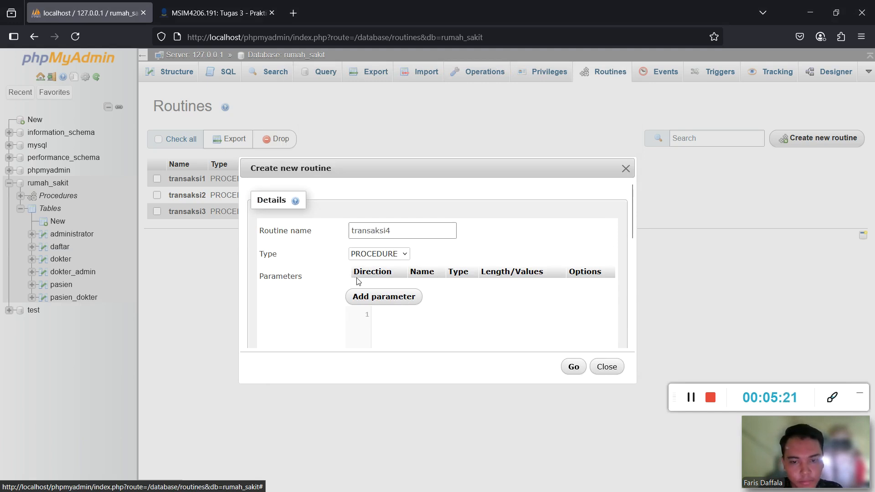
scroll(378, 274, "down", 2)
left_click(401, 269)
key("ctrl+v")
scroll(401, 269, "down", 2)
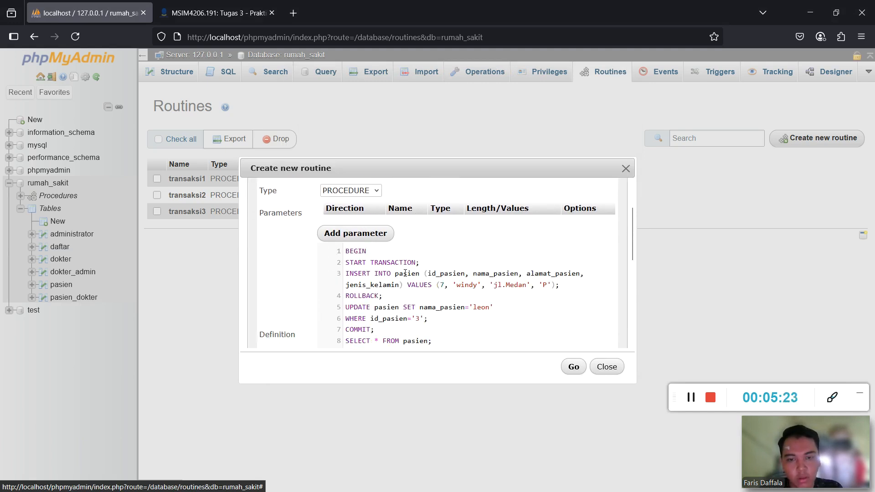
left_click(576, 370)
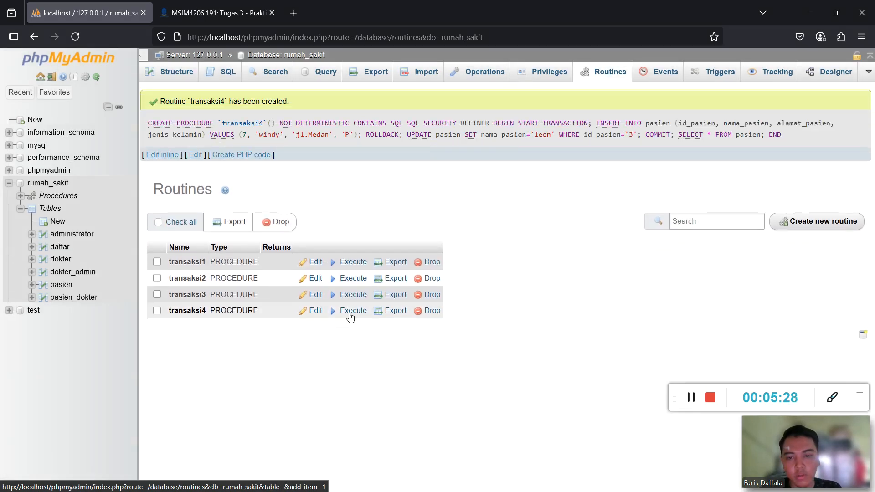
Execute transaksi4 and check that pasien shows patient 3 renamed leon with five rows.
left_click(349, 313)
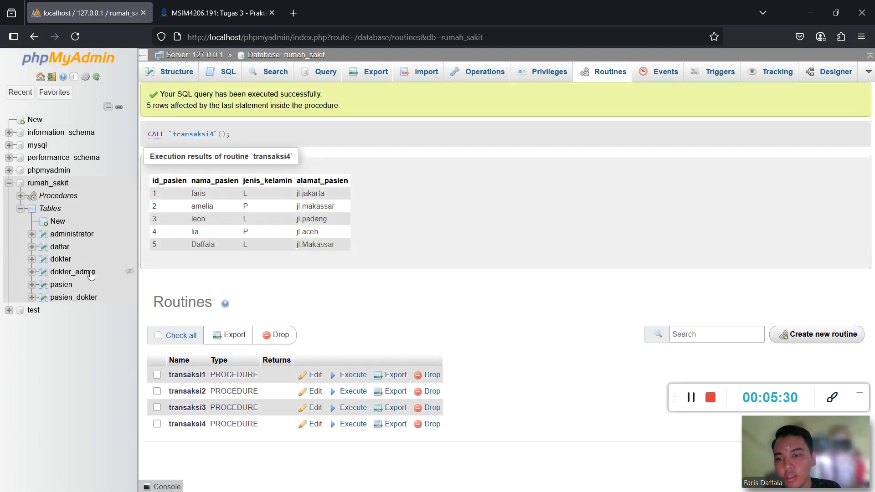
left_click(62, 287)
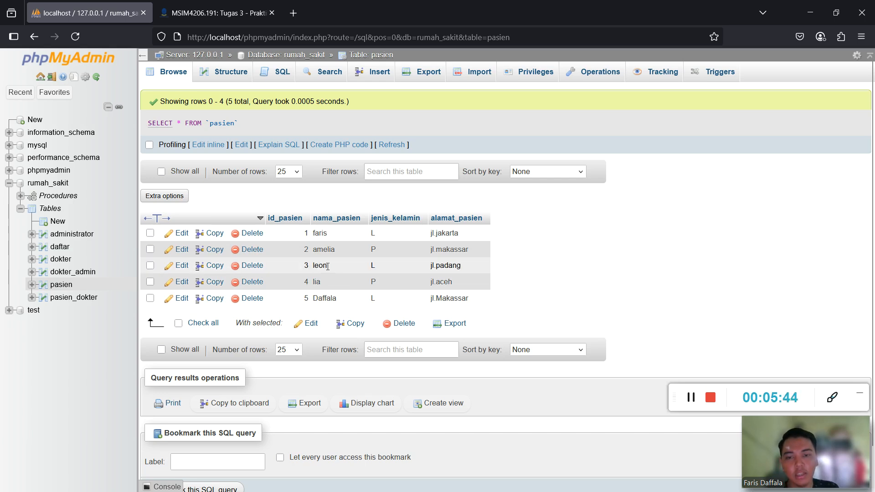
left_click_drag(327, 266, 311, 265)
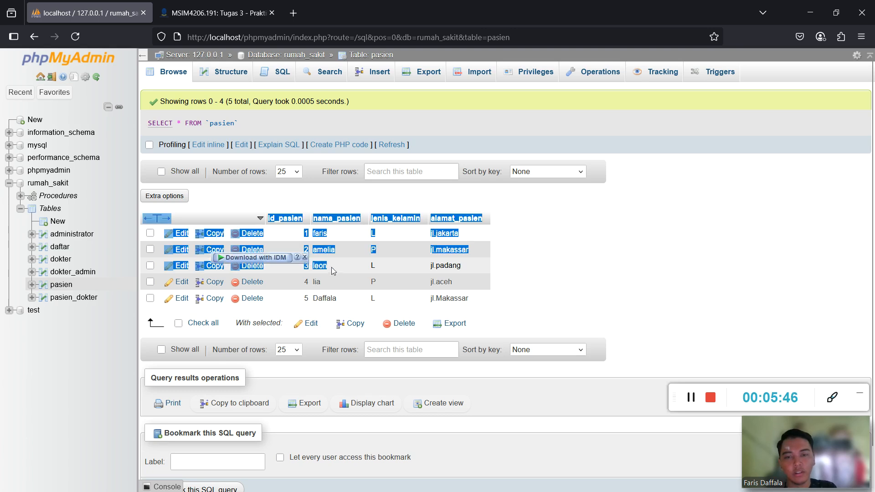
left_click(333, 268)
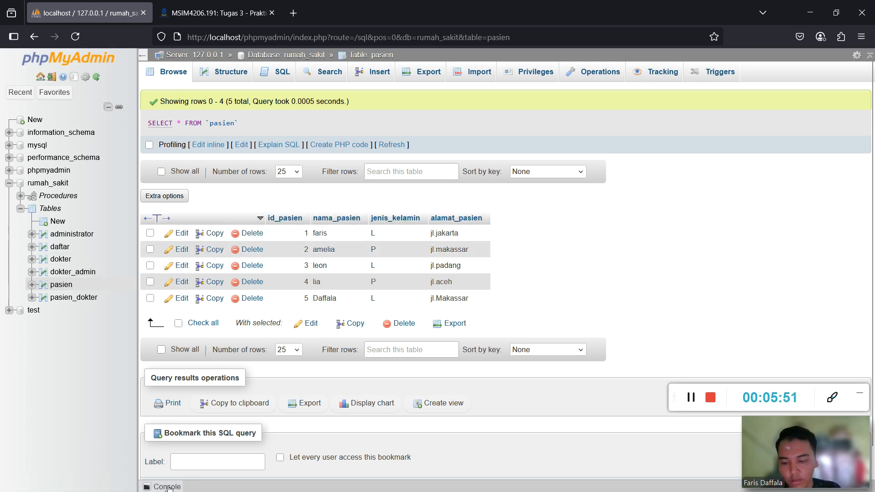
key("super")
Read page 19's Contoh Savepoint example, then bring up the Notepad transaksi5 script.
left_click(119, 478)
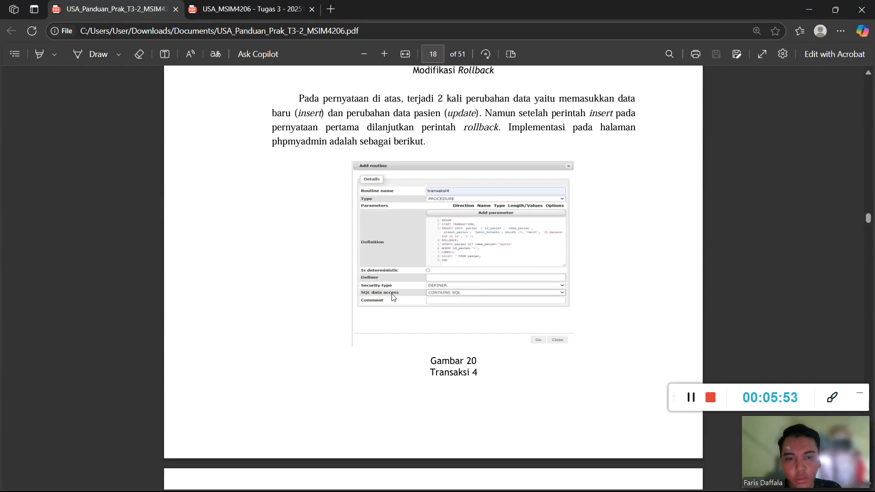
scroll(392, 297, "down", 10)
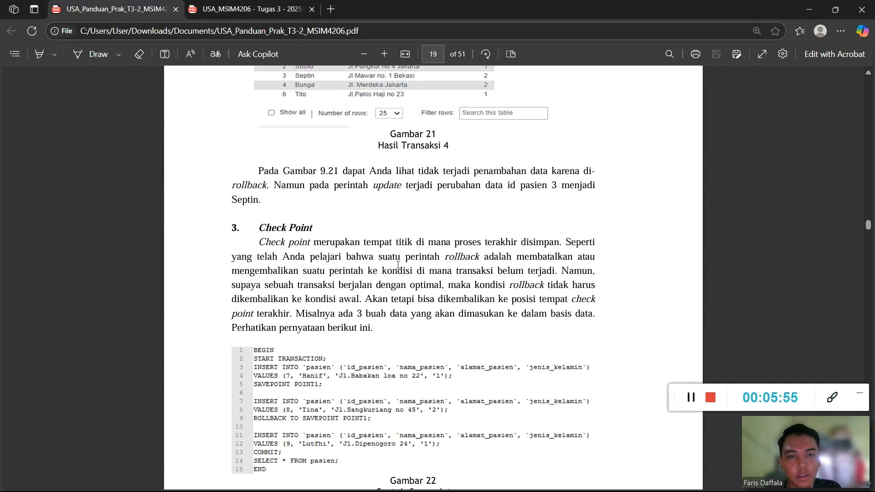
scroll(378, 203, "down", 1)
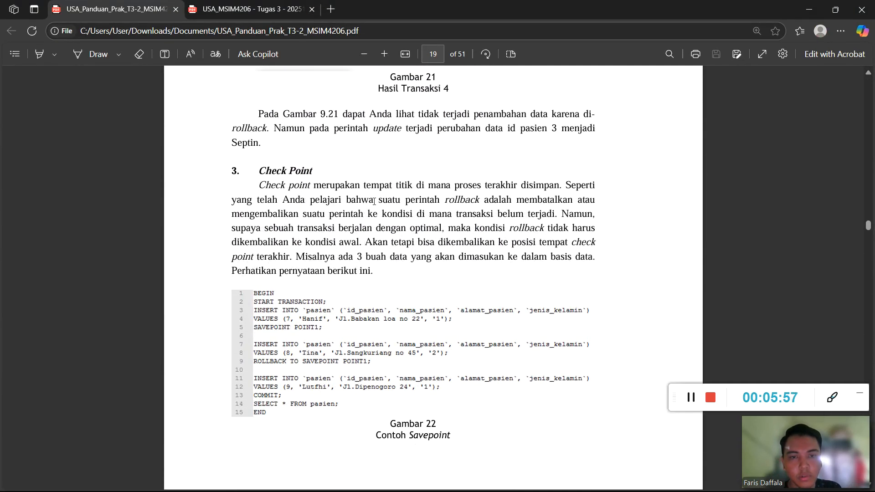
scroll(272, 147, "down", 1)
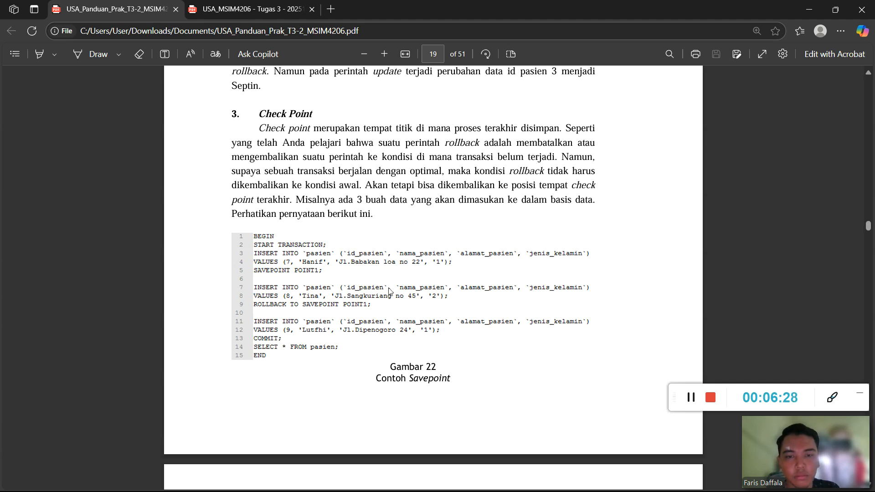
key("super")
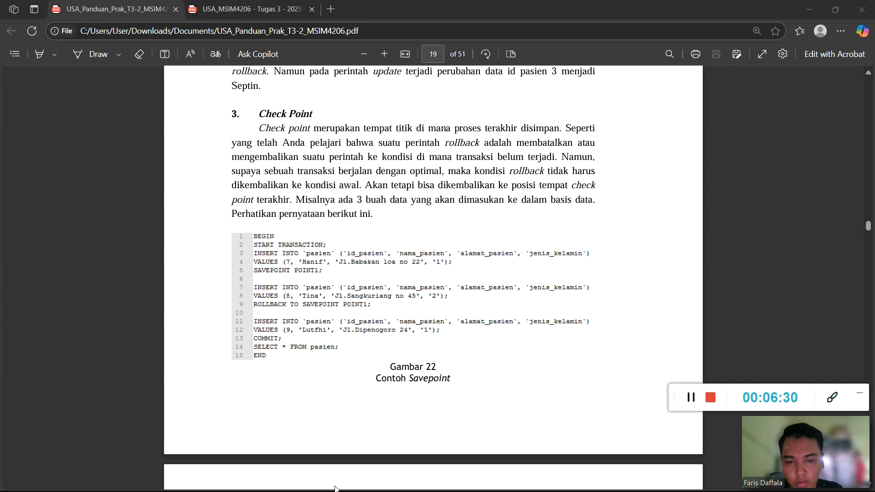
left_click(297, 486)
scroll(360, 291, "down", 9)
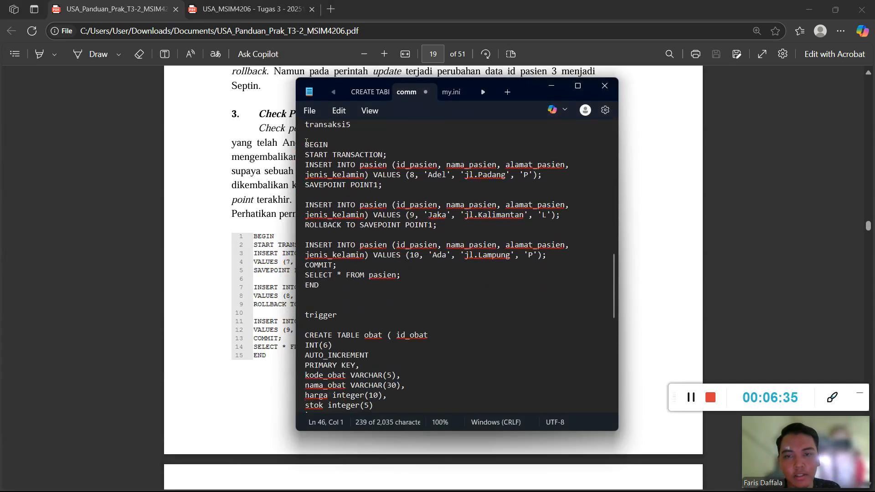
Copy the transaksi5 BEGIN…END code and start a new routine in rumah_sakit.
left_click_drag(306, 144, 399, 287)
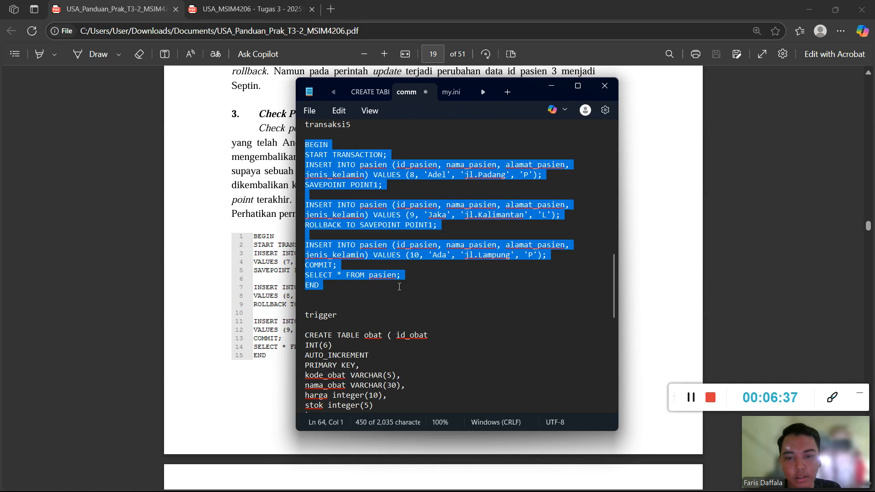
left_click(550, 86)
left_click(809, 9)
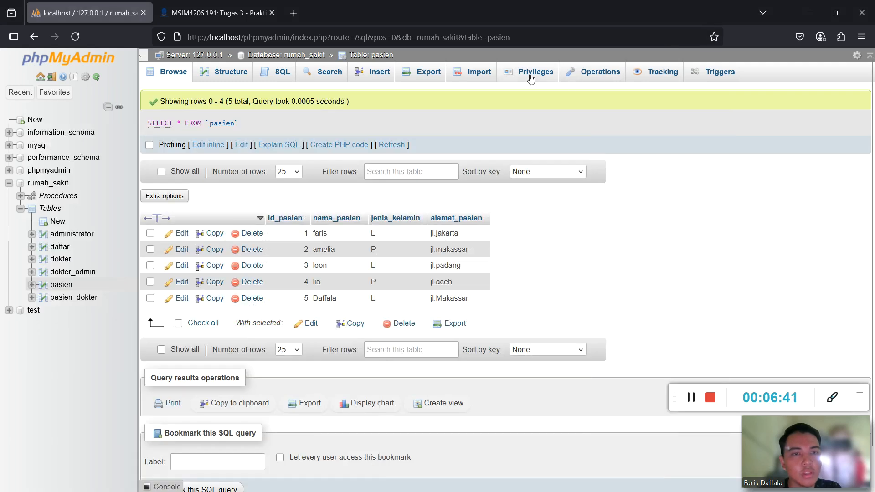
left_click(52, 184)
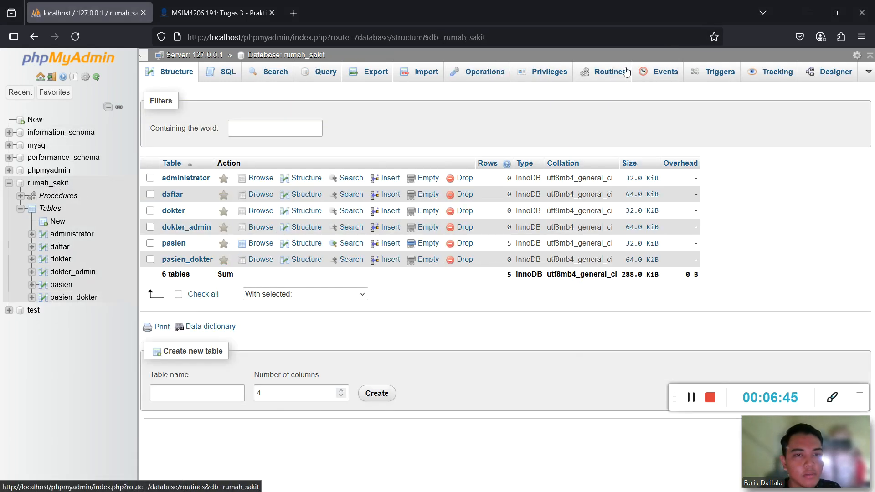
left_click(627, 71)
left_click(823, 138)
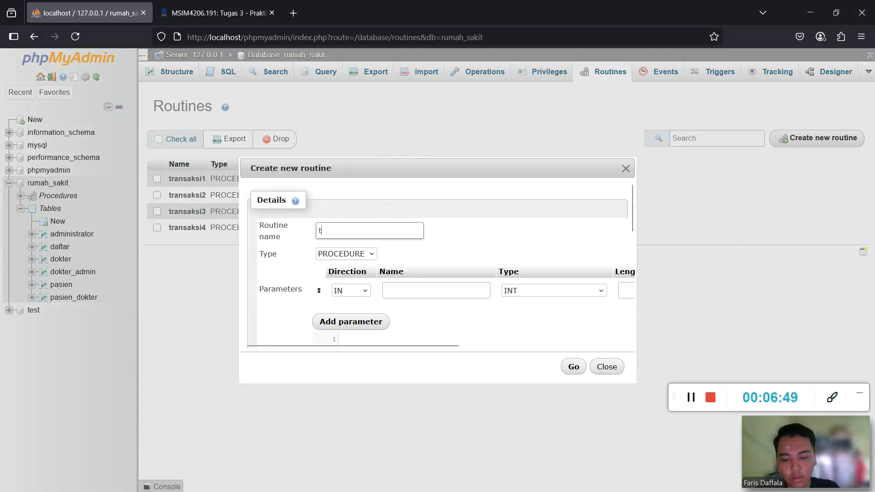
Name the routine transaksi5, drop the empty parameter row, and paste the transaction code.
type("transaksi")
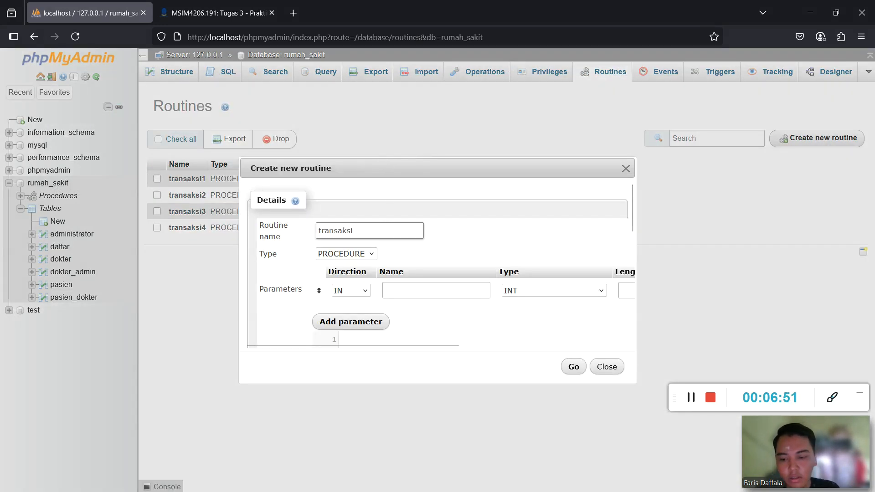
type("5")
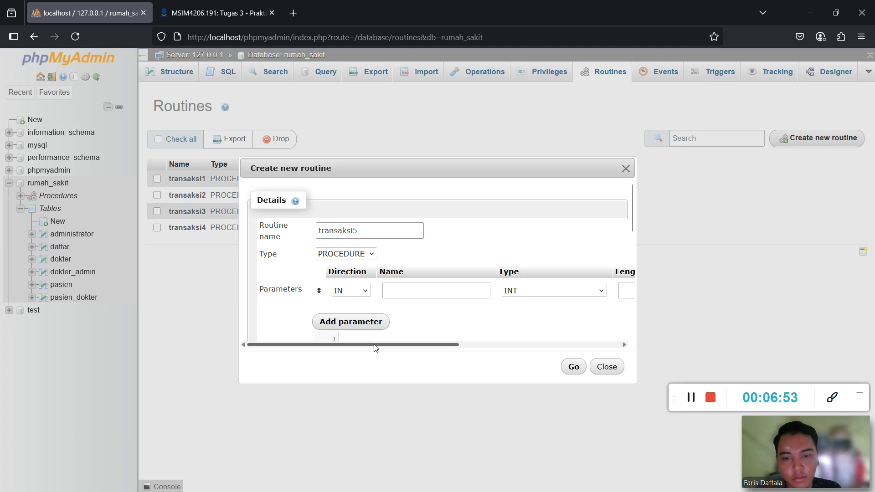
left_click_drag(372, 345, 608, 348)
left_click(614, 295)
scroll(410, 292, "down", 2)
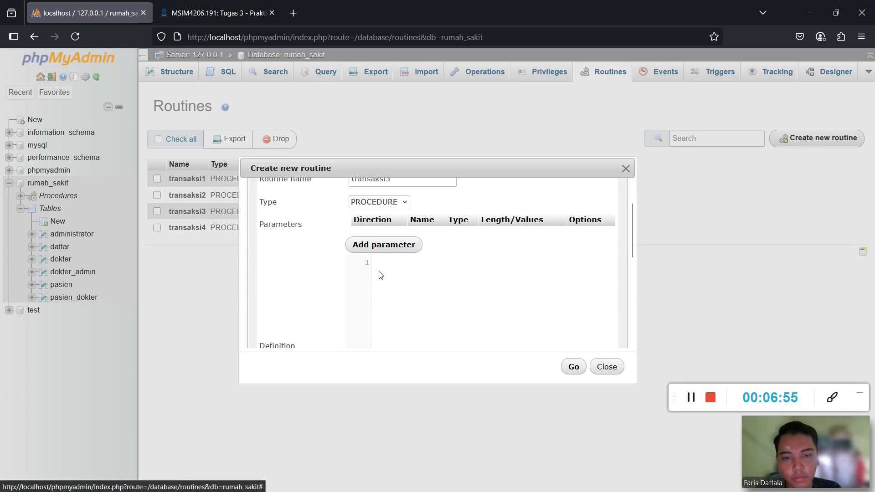
key("ctrl+v")
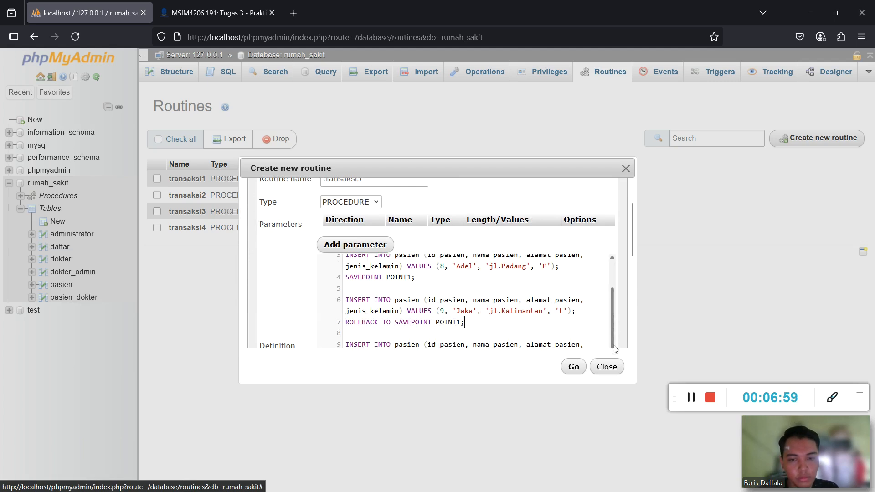
mouse_move(613, 320)
left_mouse_down()
mouse_move(614, 285)
mouse_move(612, 336)
left_mouse_up()
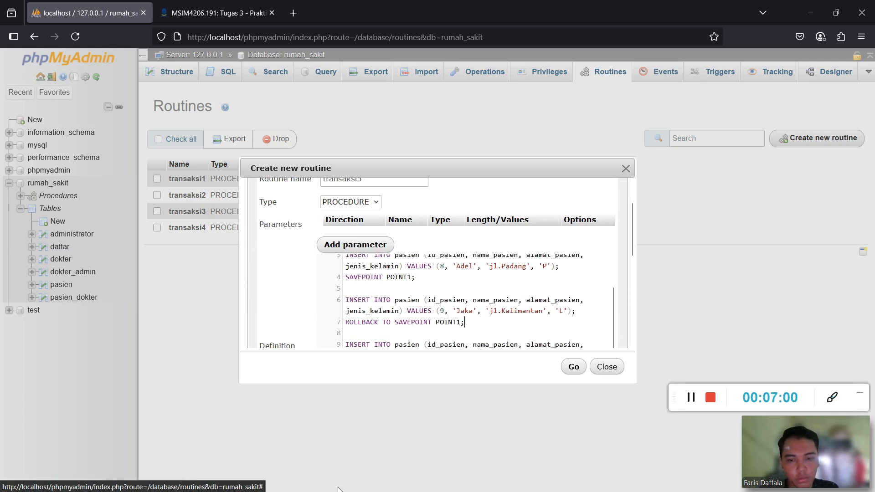
Copy the transaksi5 code from the notes again and restore the pasted definition.
key("super")
mouse_move(297, 480)
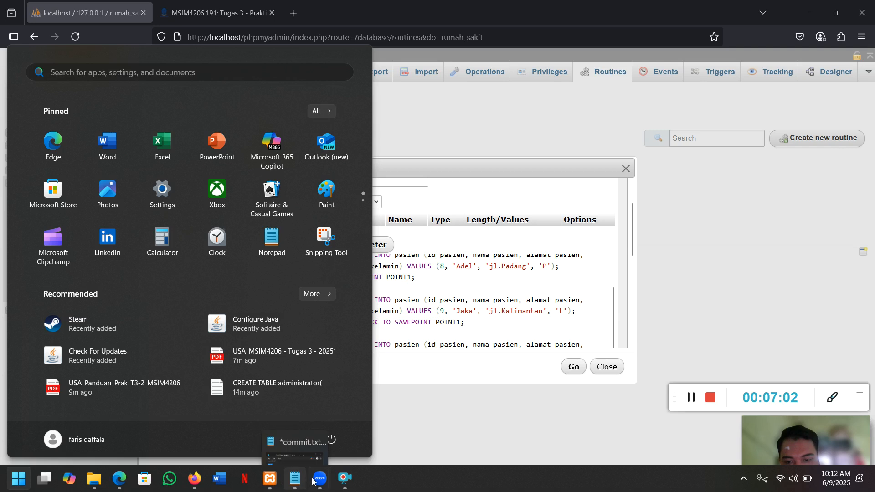
left_click(306, 417)
left_click(349, 286)
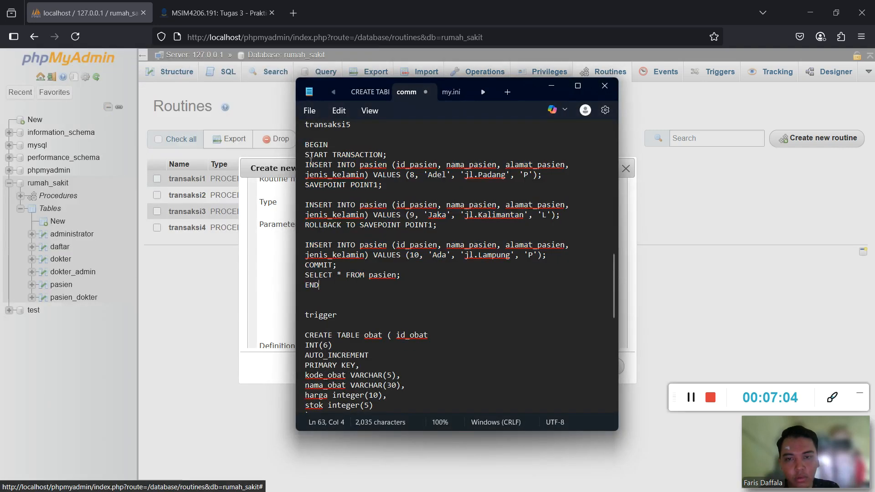
left_click_drag(306, 144, 345, 286)
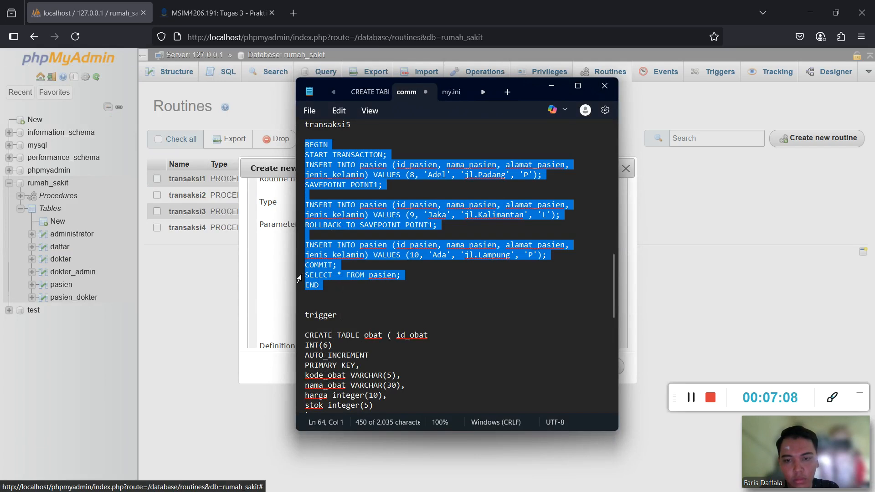
key("alt+Tab")
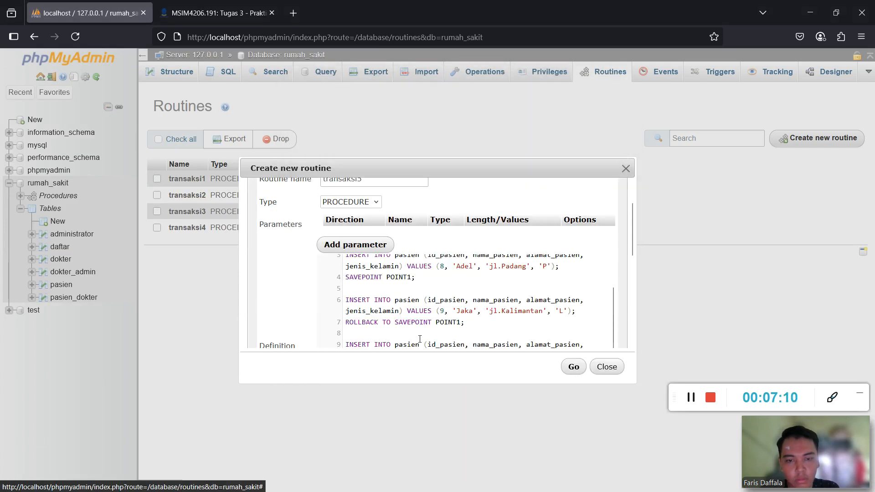
left_click_drag(423, 345, 430, 336)
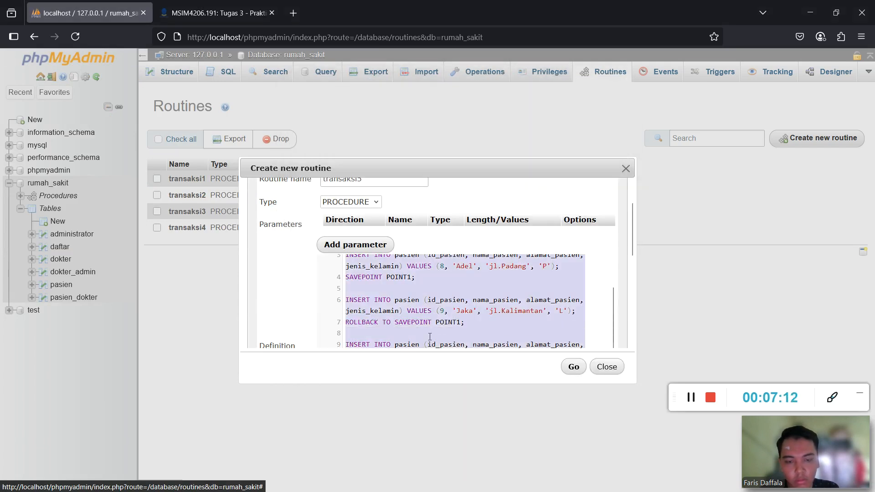
key("BackSpace")
key("ctrl+z")
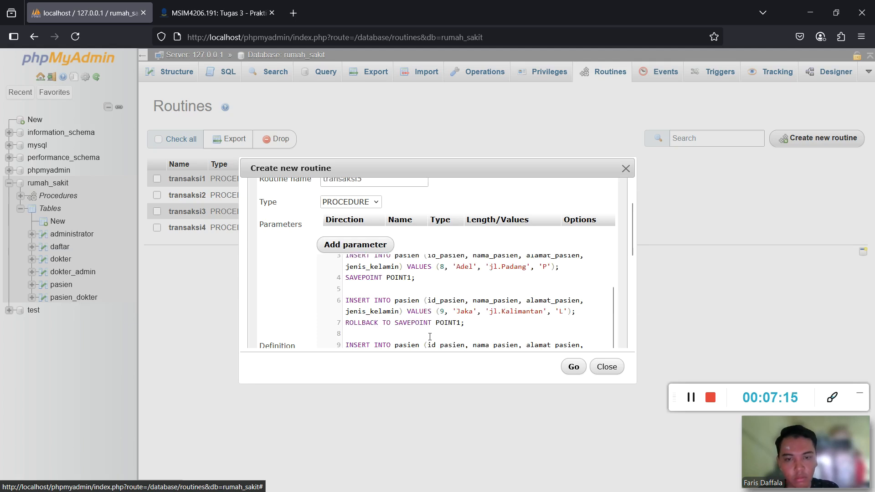
Remove the extra space before 'jl.Lampung' in the definition and save transaksi5.
scroll(451, 330, "up", 2)
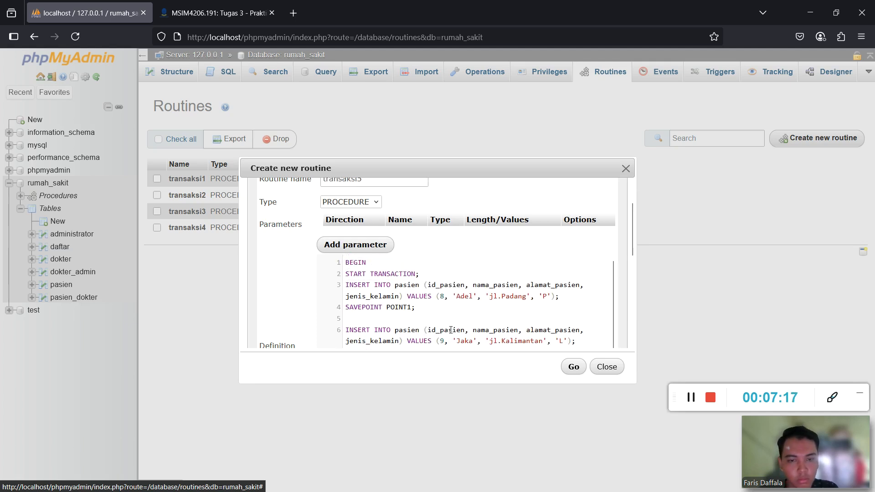
scroll(451, 330, "down", 2)
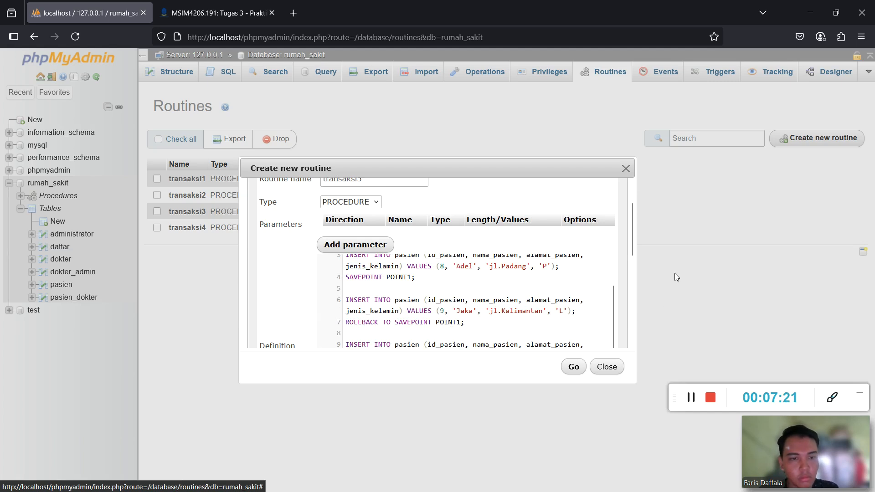
left_click_drag(631, 232, 631, 281)
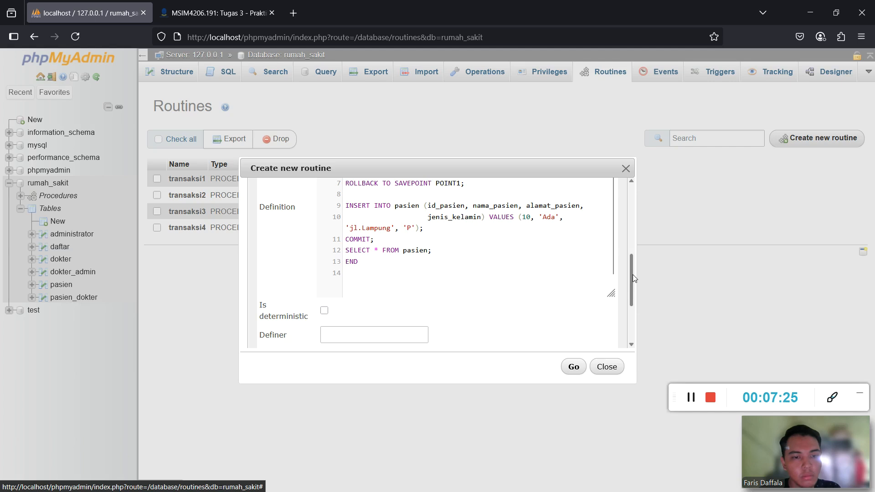
scroll(632, 274, "up", 2)
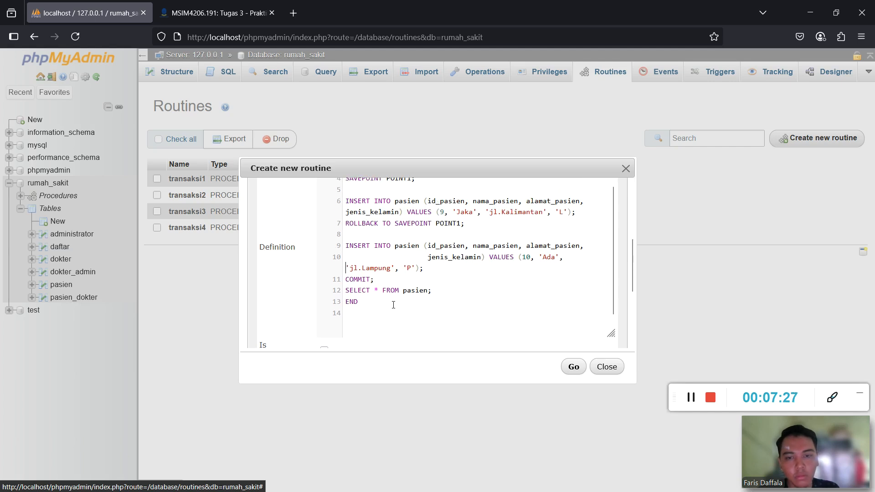
key("BackSpace")
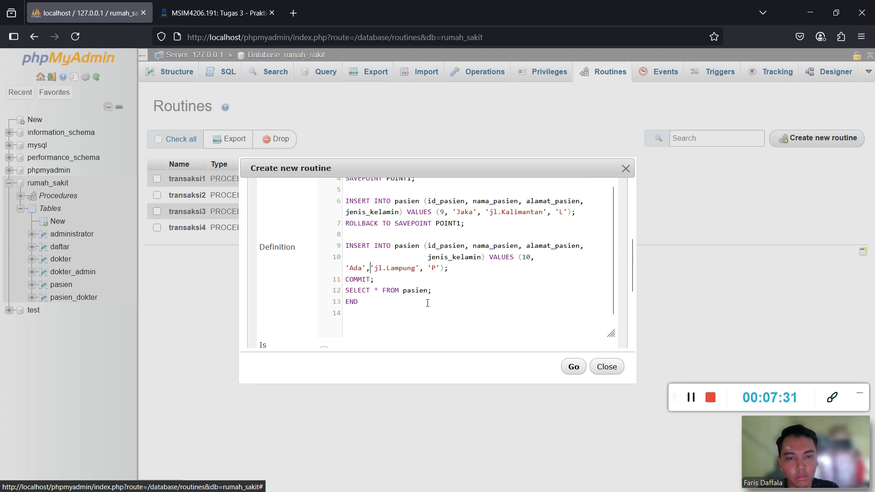
left_click(573, 367)
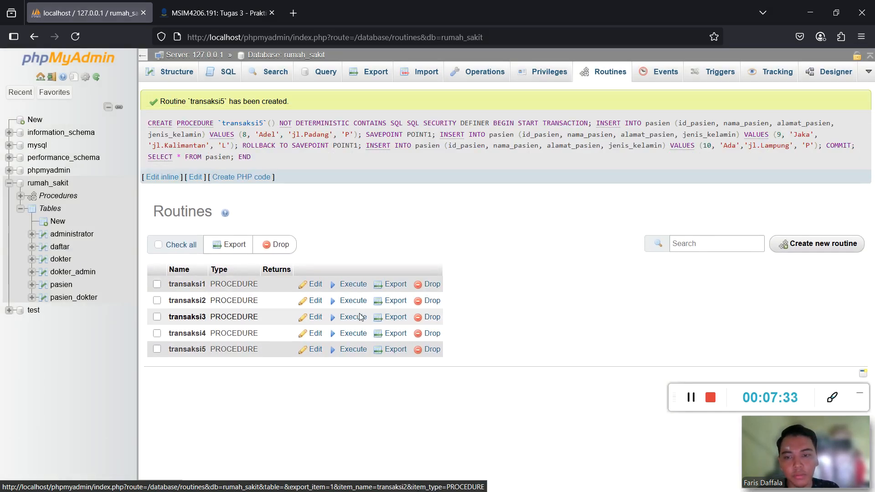
Execute transaksi5 and review the seven returned patients, including ids 8 and 10 but not 9.
left_click(356, 351)
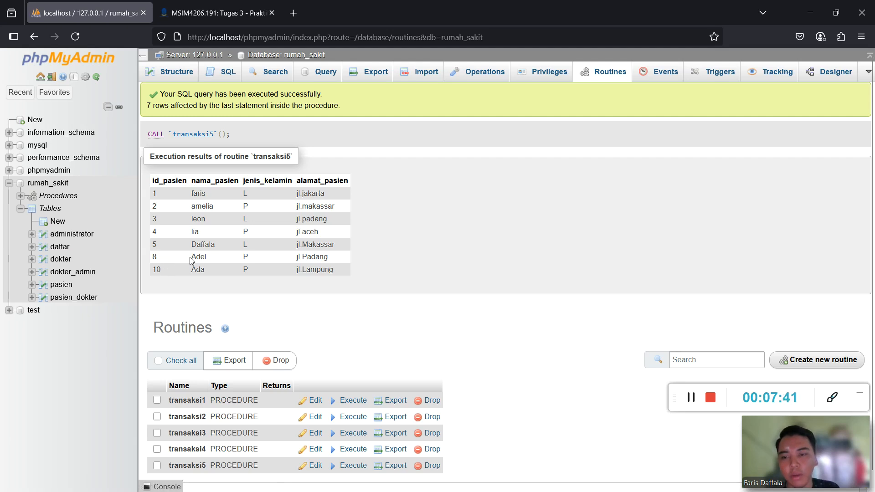
left_click_drag(197, 258, 191, 259)
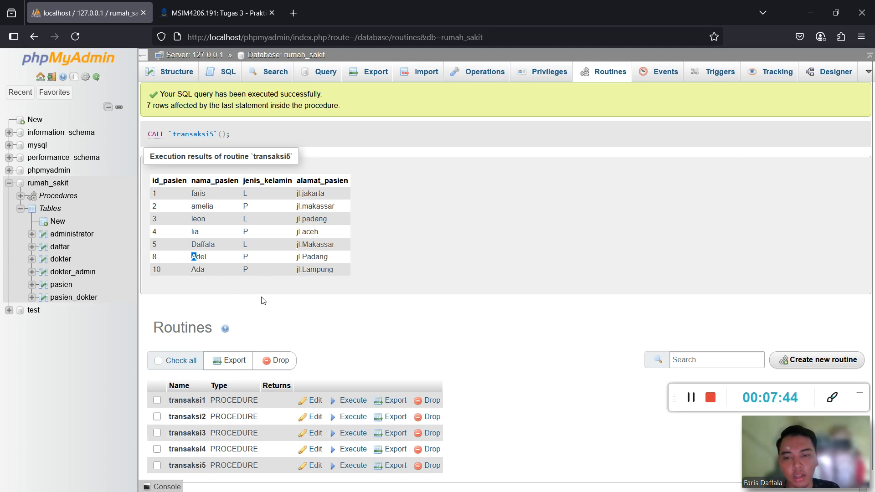
scroll(262, 297, "down", 1)
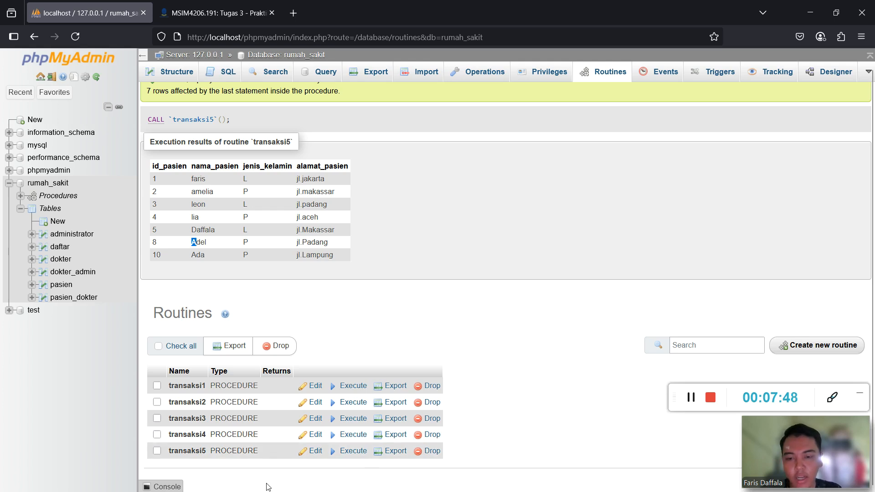
key("super")
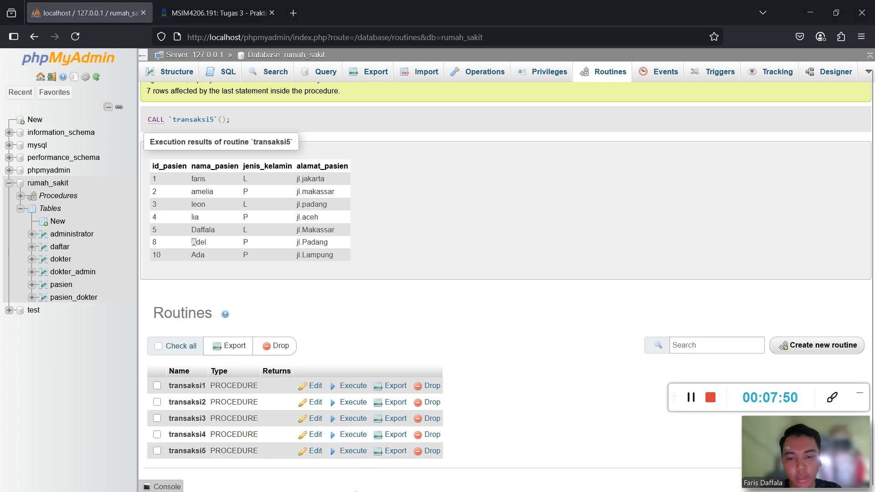
left_click(301, 488)
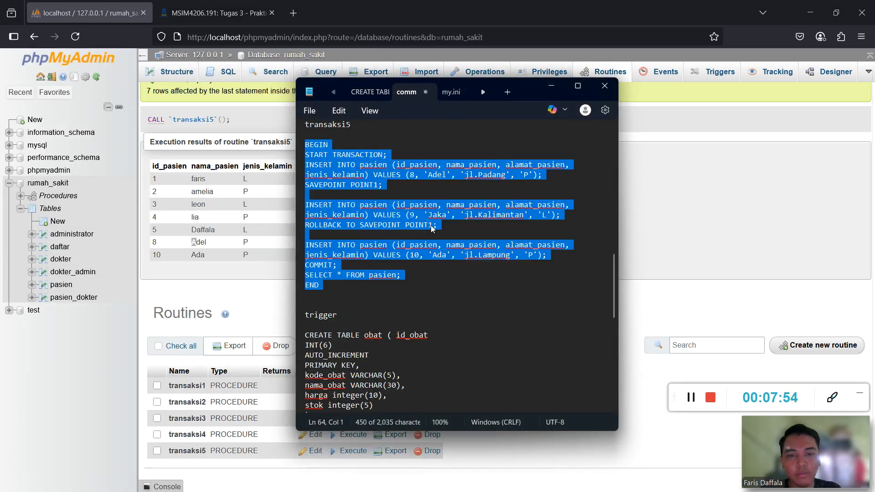
key("super")
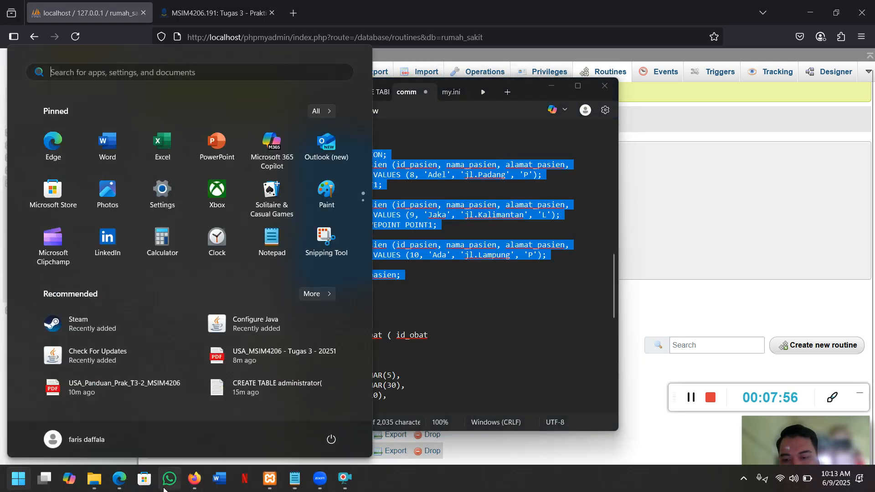
Scroll the guide to page 21's Trigger section and Tabel 1 of six trigger commands.
left_click(119, 479)
scroll(317, 289, "down", 15)
scroll(318, 288, "up", 4)
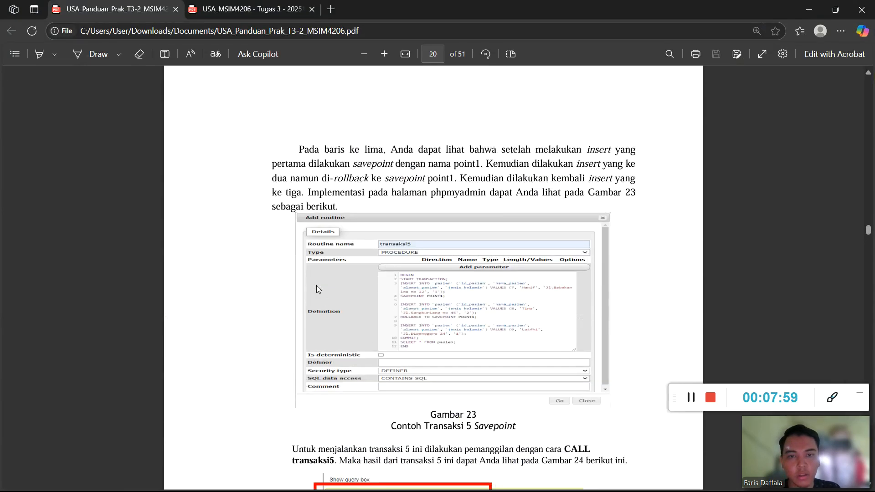
scroll(404, 233, "down", 12)
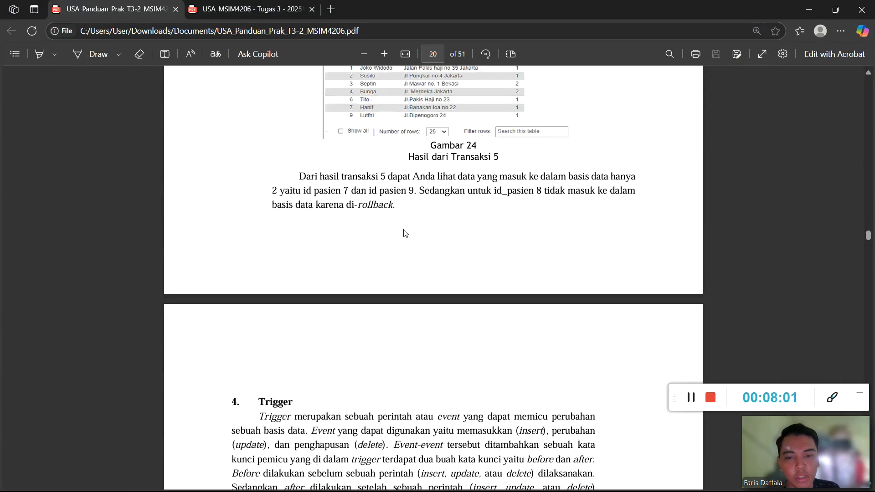
scroll(404, 233, "up", 4)
scroll(404, 232, "up", 6)
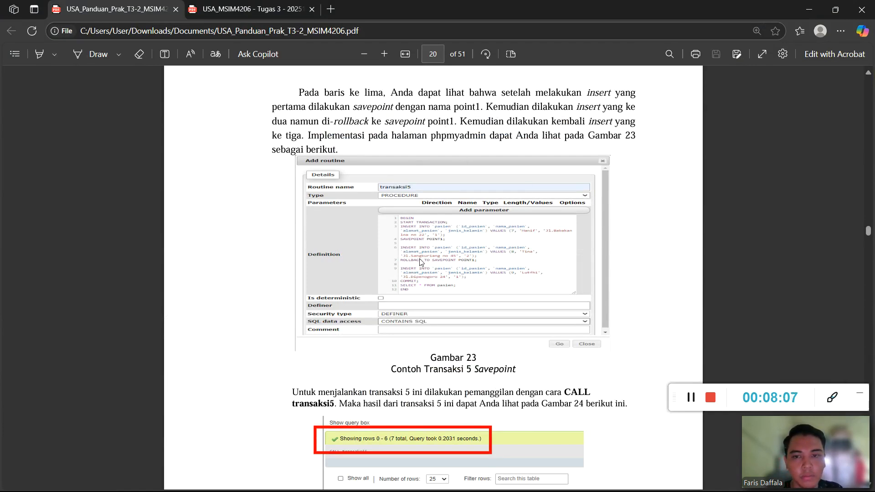
scroll(403, 271, "down", 13)
scroll(401, 271, "down", 3)
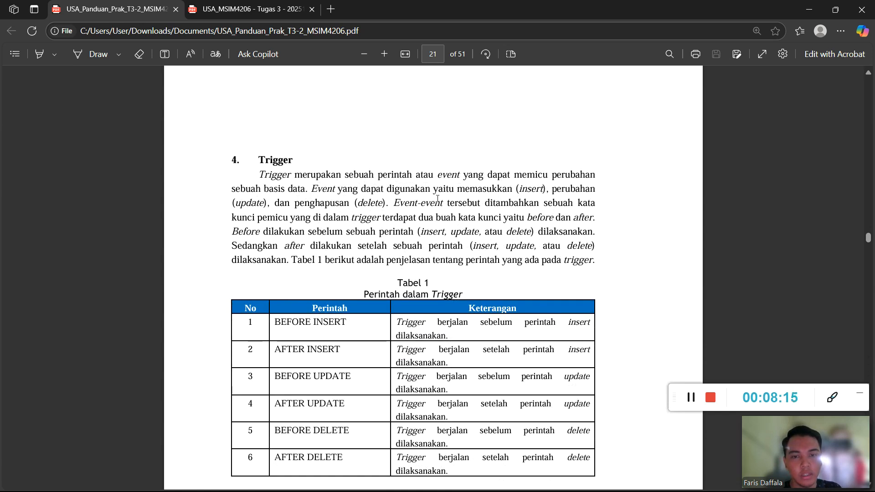
scroll(565, 204, "down", 3)
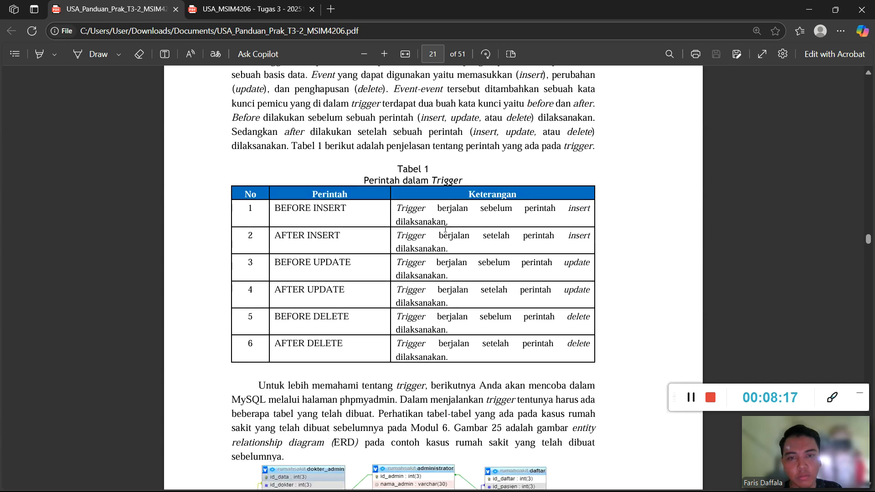
scroll(346, 147, "up", 2)
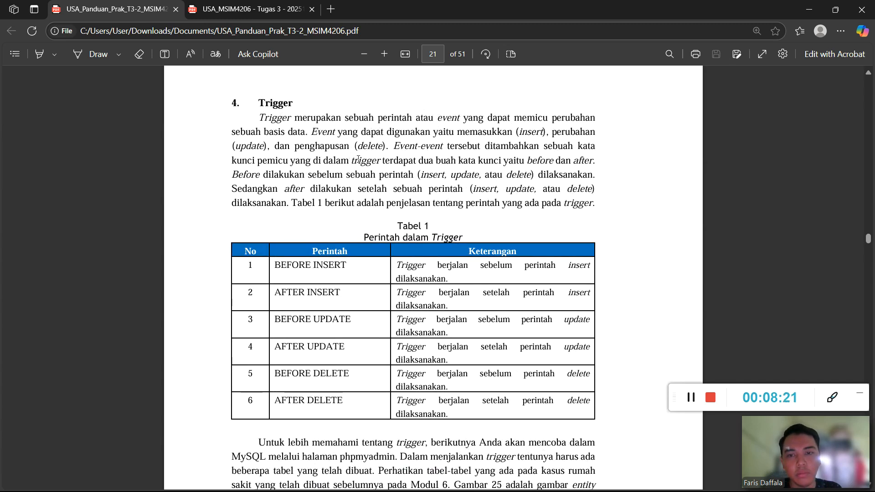
Run the CREATE TABLE obat statement from the notes in rumah_sakit's SQL editor.
left_click(809, 9)
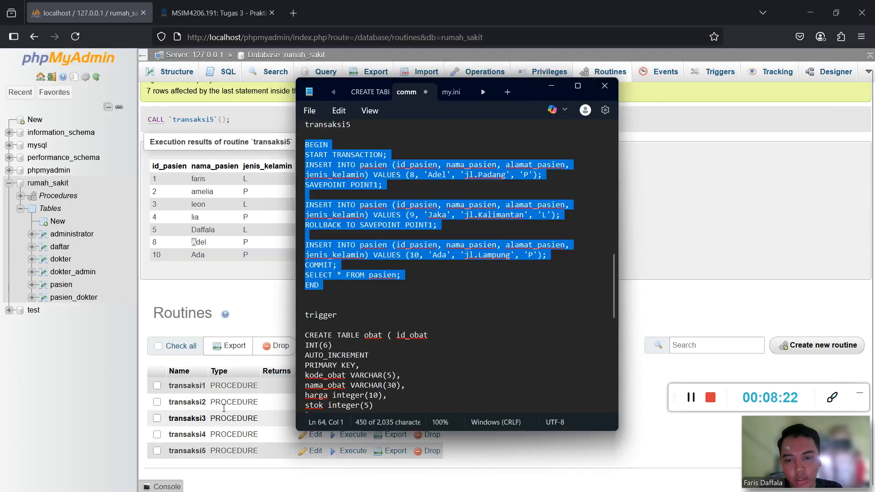
scroll(351, 297, "down", 1)
scroll(352, 296, "down", 3)
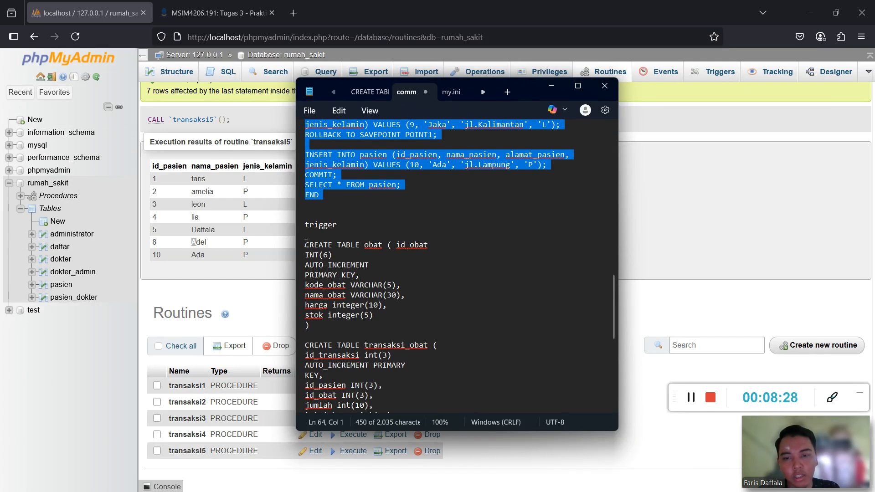
left_click_drag(305, 245, 331, 325)
key("ctrl+c")
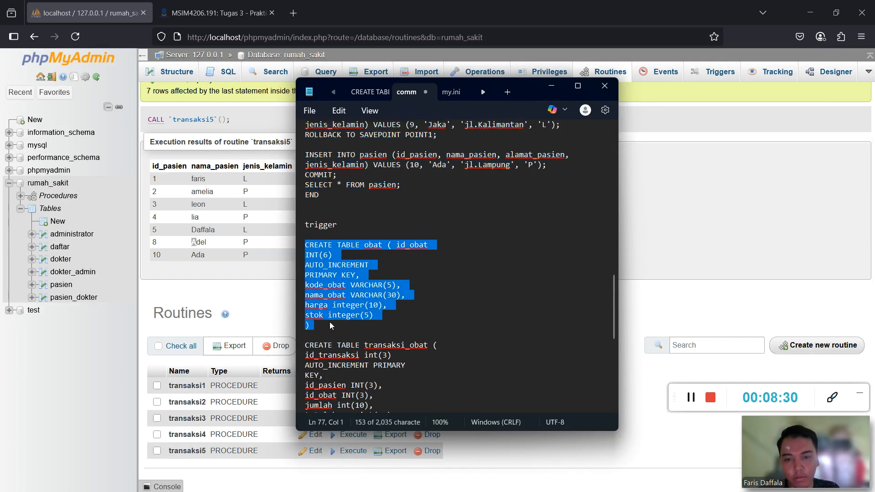
left_click(226, 74)
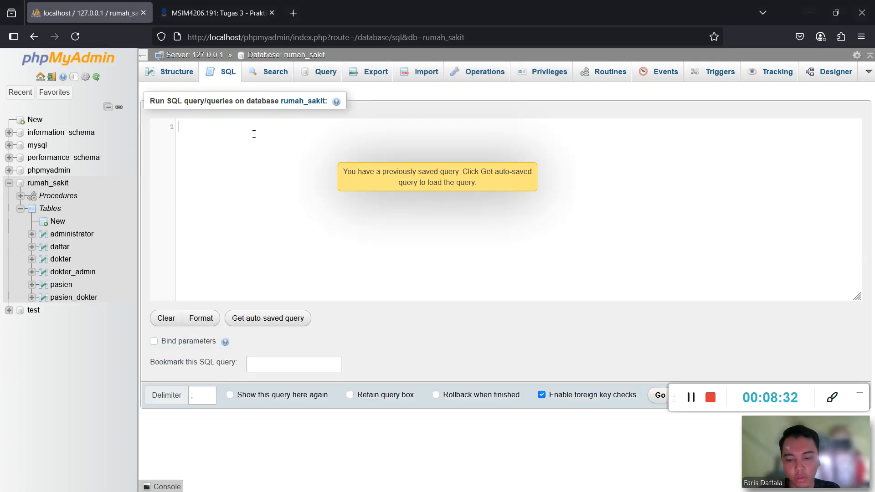
key("ctrl+v")
left_click(659, 396)
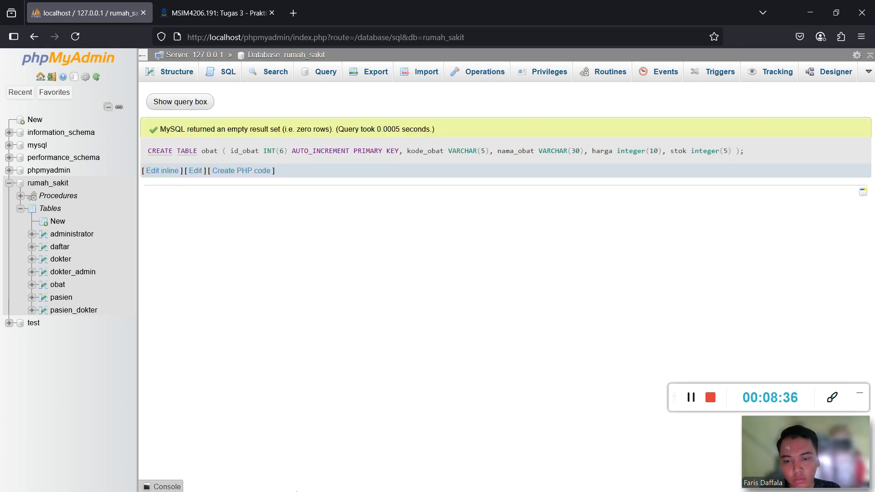
Copy the CREATE TABLE transaksi_obat statement from the notes and reopen the SQL editor.
key("super")
left_click(320, 482)
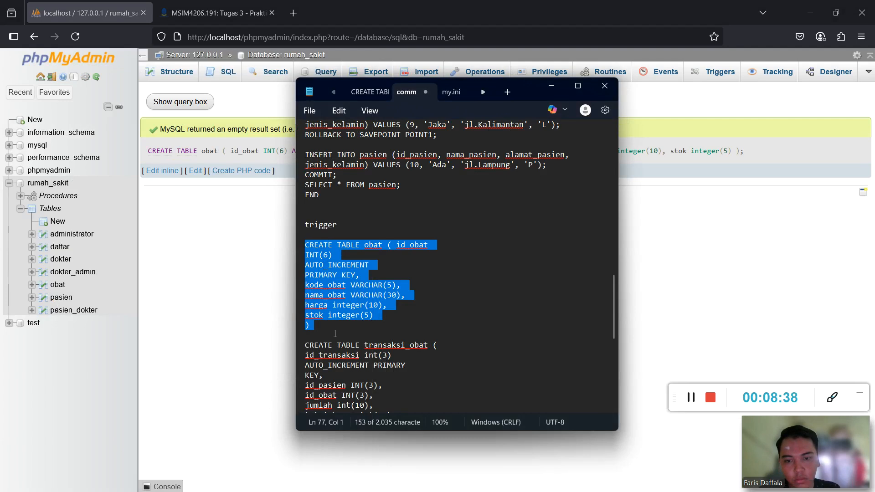
scroll(325, 328, "down", 1)
left_click_drag(305, 285, 318, 365)
key("ctrl+c")
left_click(260, 248)
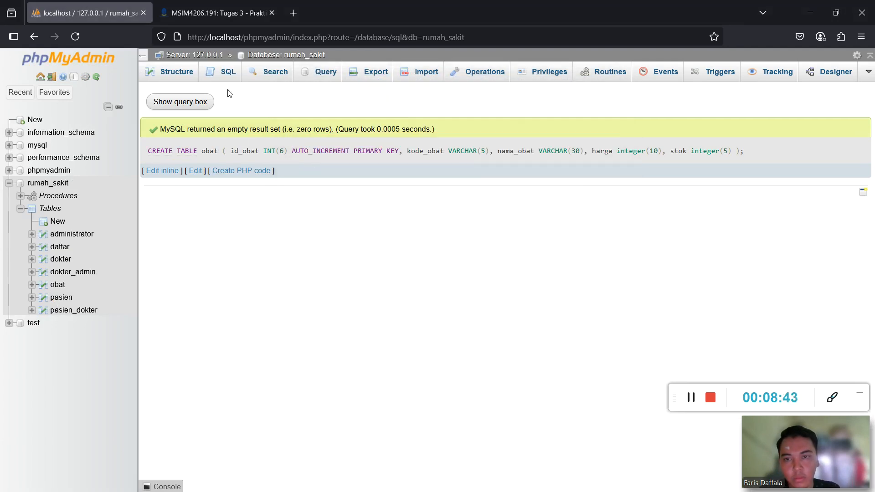
left_click(229, 75)
Run the pasted CREATE TABLE transaksi_obat query, then view the empty obat table's five columns.
key("ctrl+v")
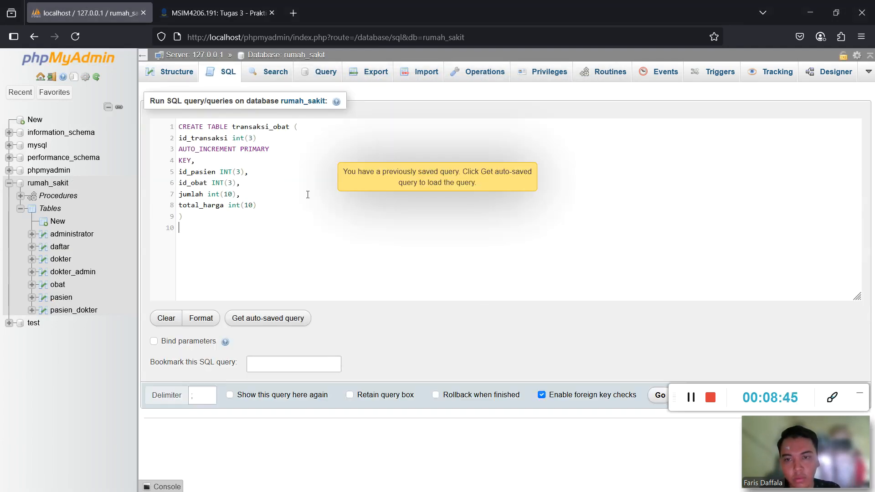
left_click(659, 395)
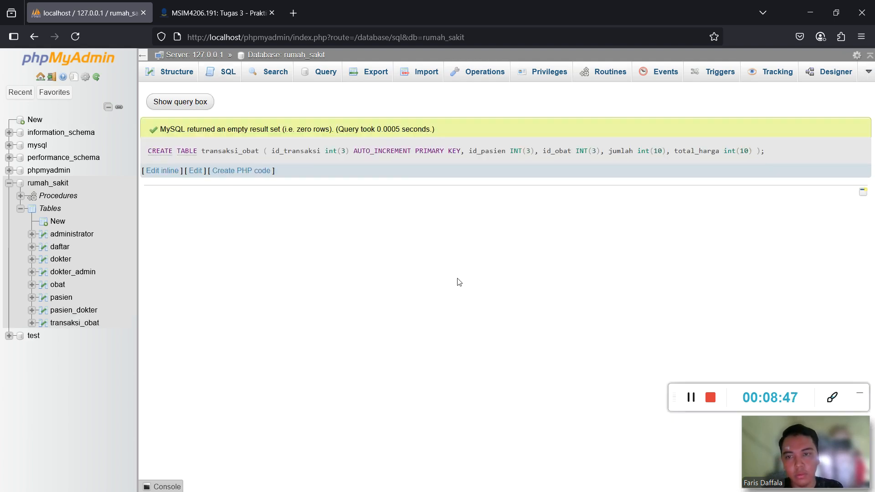
left_click(57, 284)
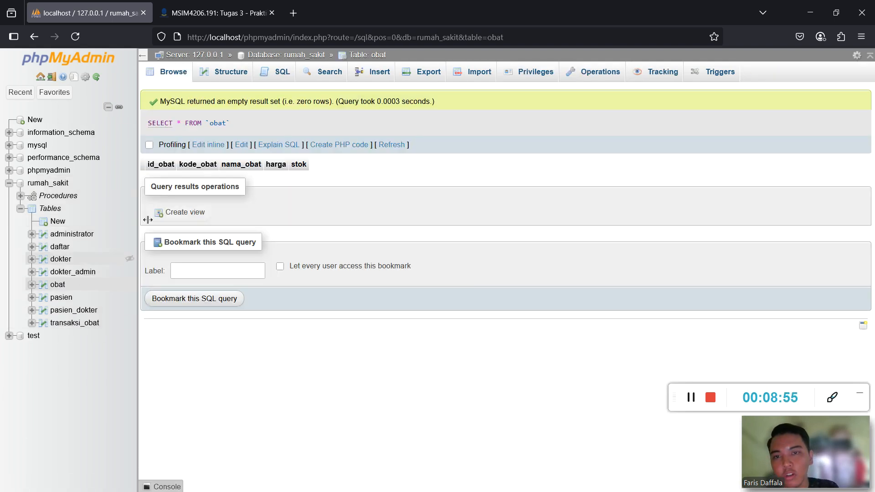
Open the obat Insert form and enter id_obat 1 and kode_obat B01.
left_click(363, 73)
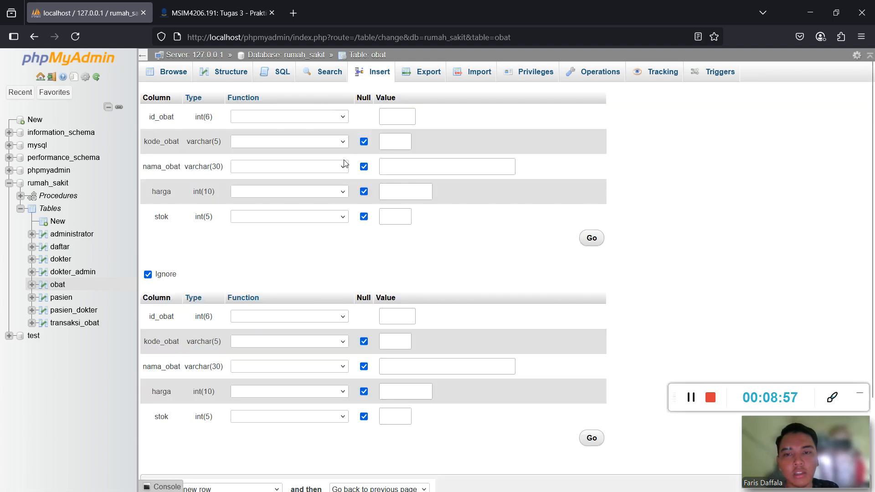
left_click(411, 114)
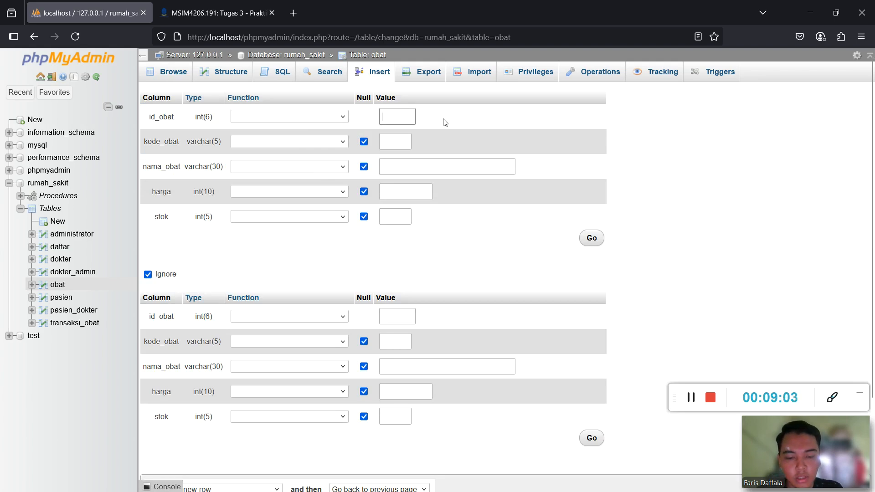
type("1")
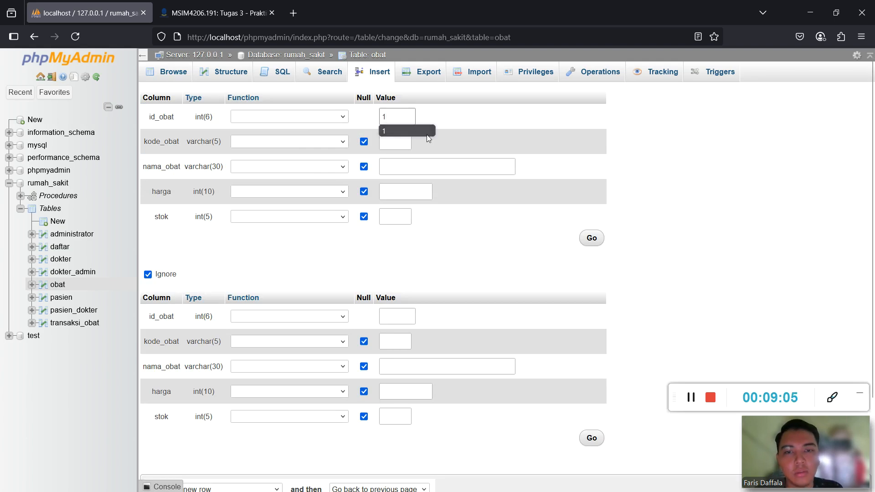
left_click(405, 143)
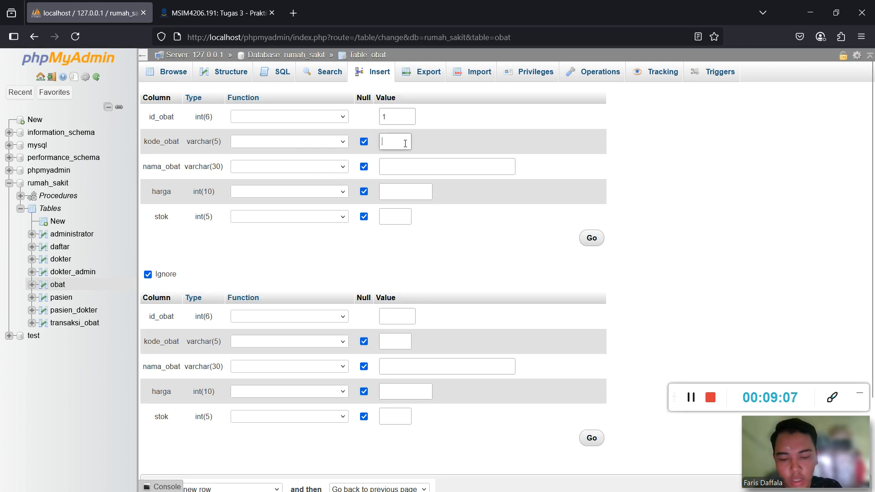
type("B01")
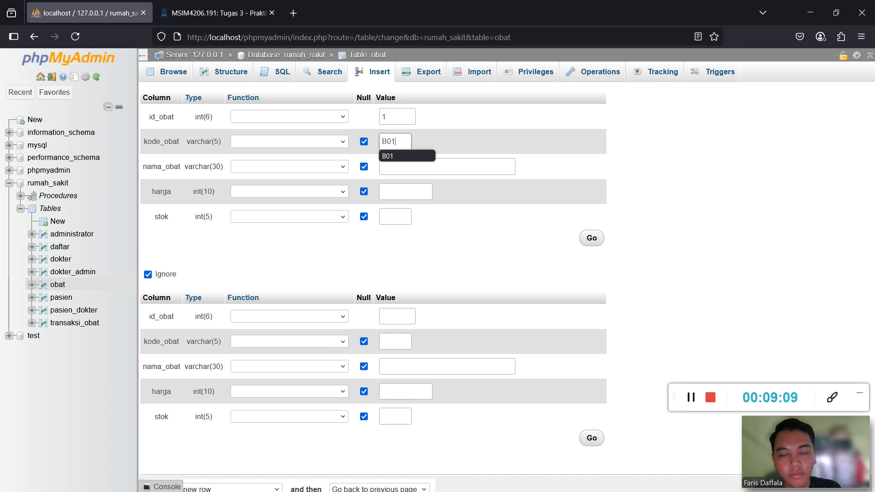
left_click(426, 168)
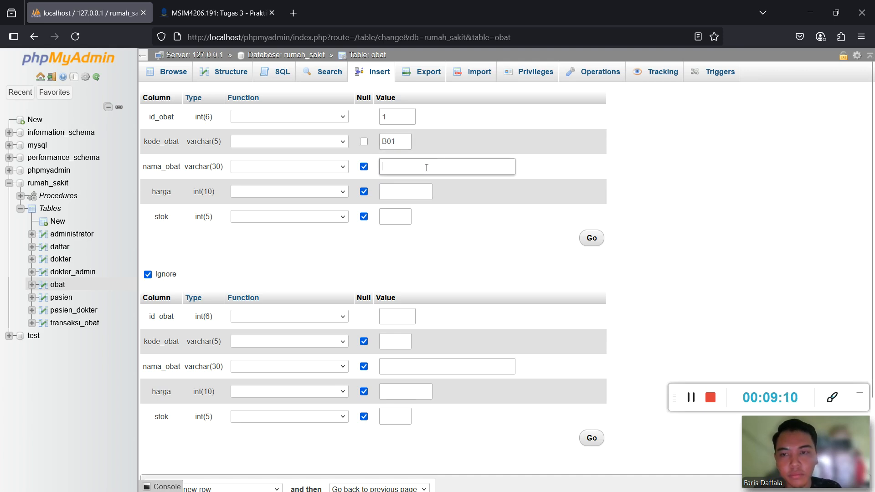
Fill nama_obat PARACETAMOL, harga 20000 and stok 20, then save the row.
type("pa")
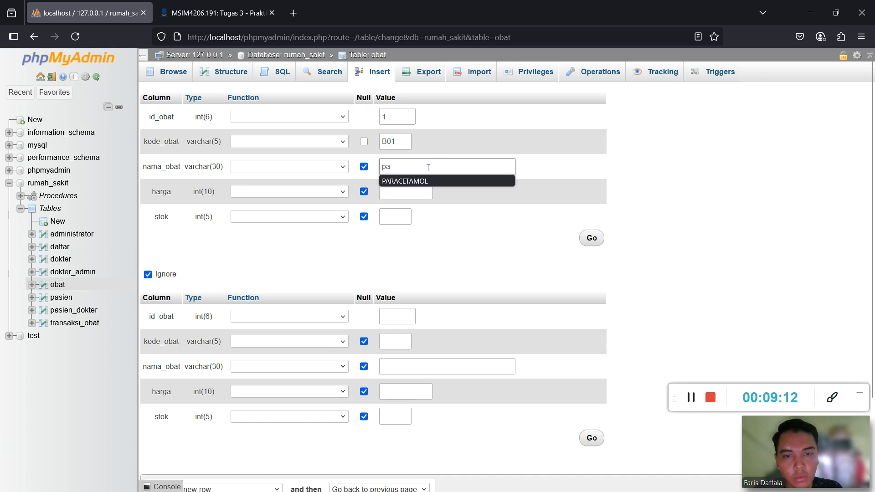
left_click(434, 183)
left_click(420, 198)
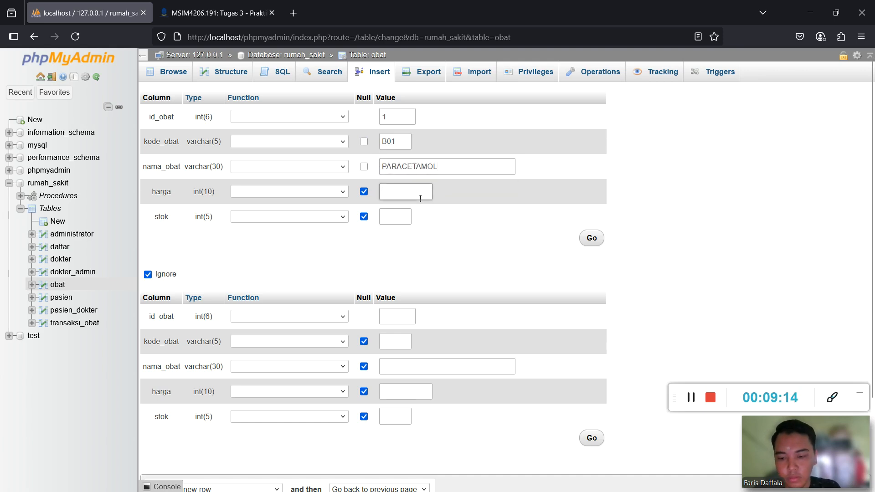
type("200")
left_click(424, 207)
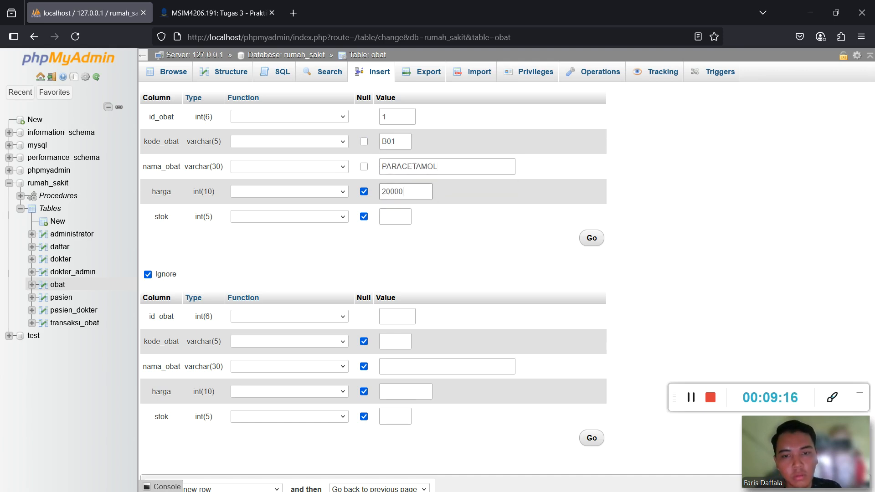
left_click(398, 220)
type("20")
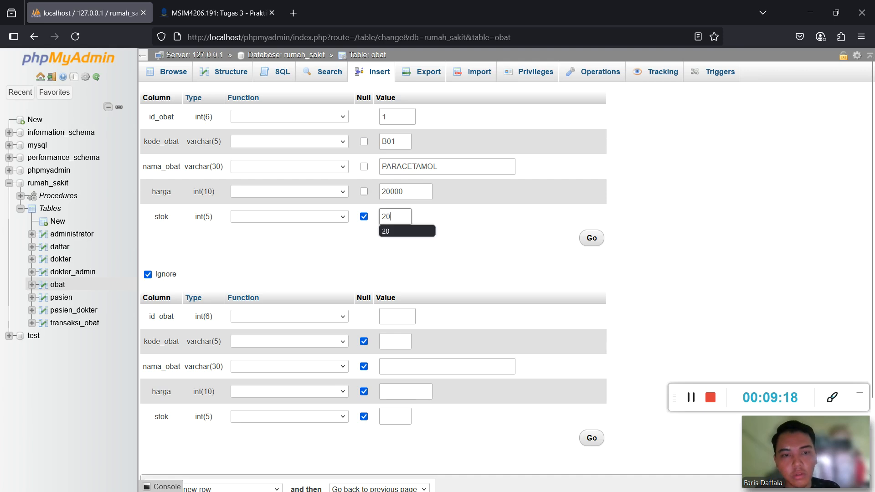
left_click(591, 238)
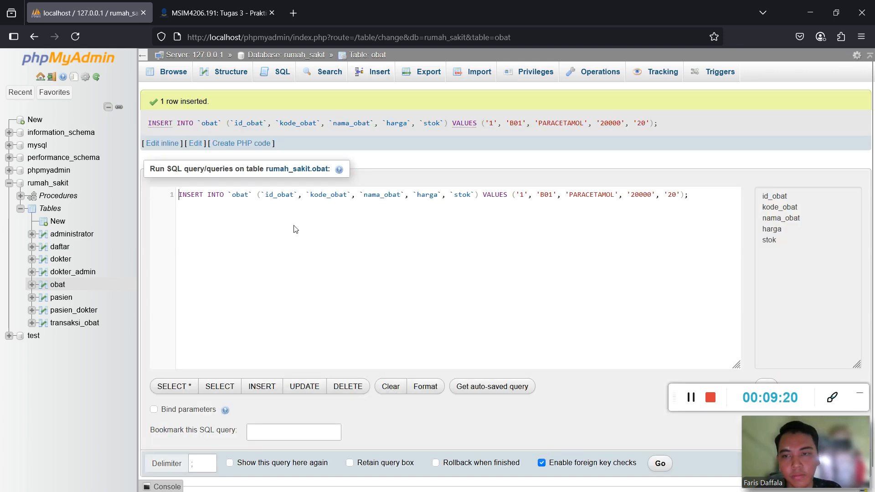
On a fresh Insert form, enter id_obat 2 and kode_obat B02.
left_click(370, 72)
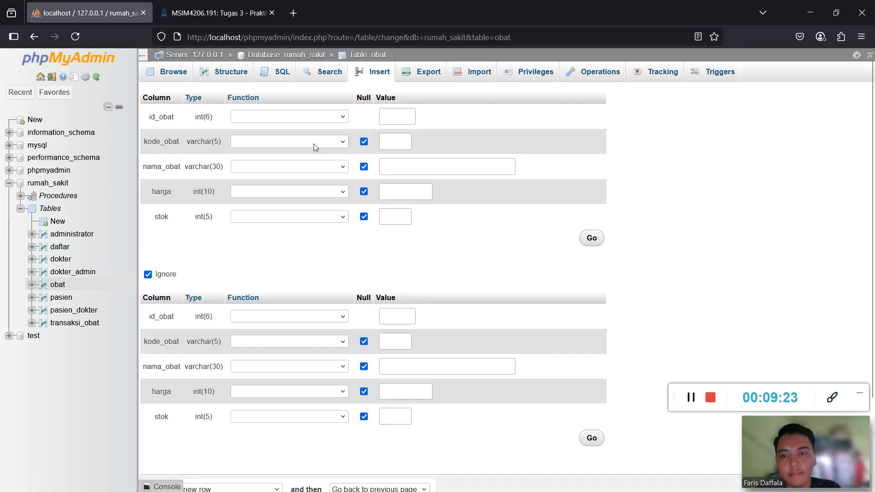
left_click(409, 115)
type("2")
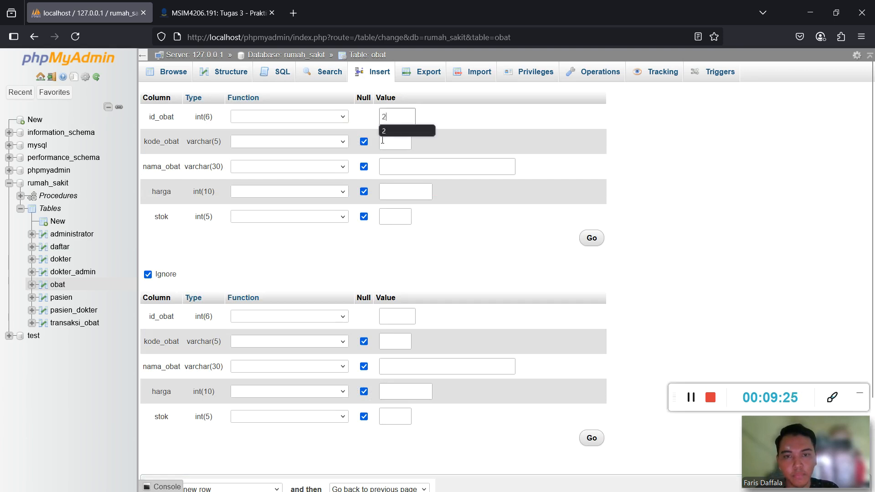
left_click(385, 142)
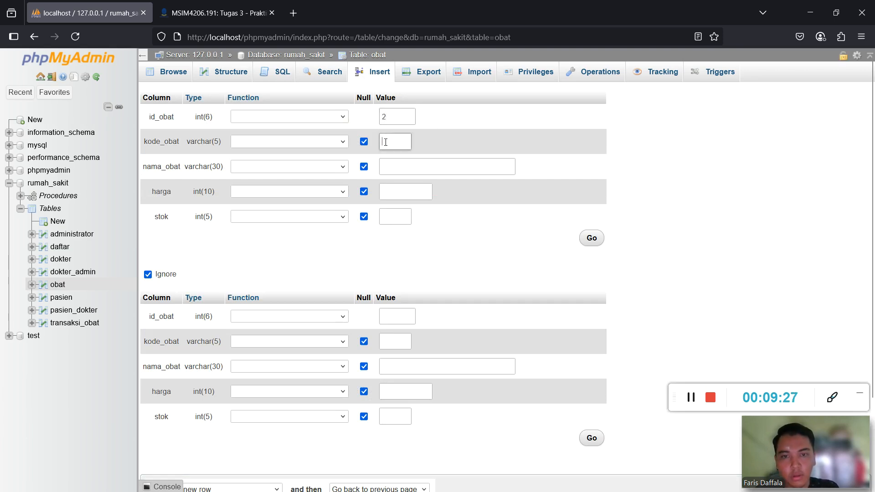
type("B")
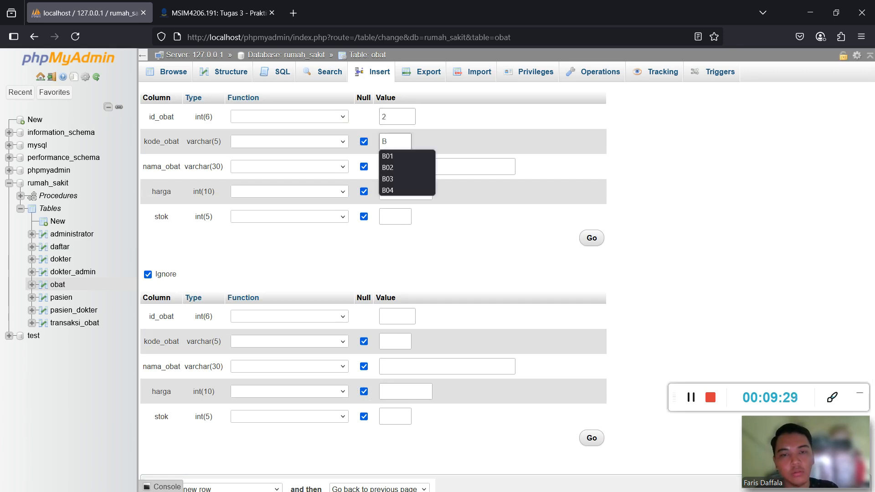
left_click(393, 168)
left_click(394, 167)
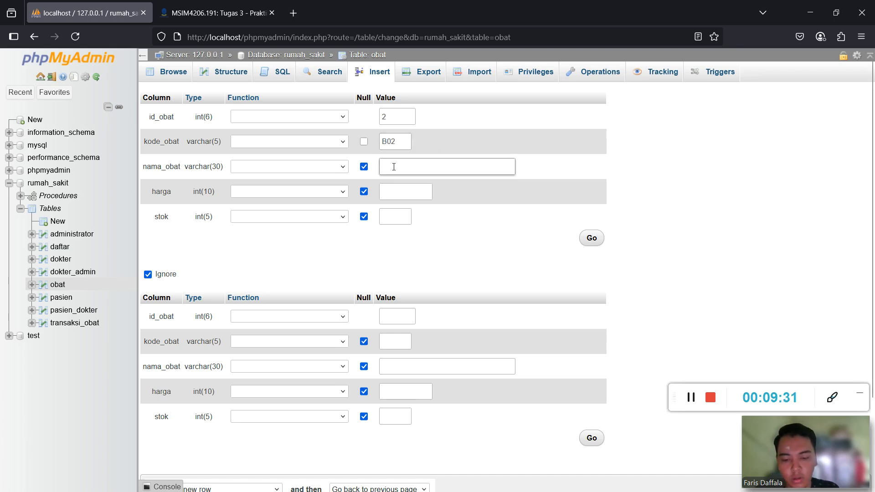
Fill nama_obat AMOXILIN, harga 10000 and stok 10, then save the row.
type("AM")
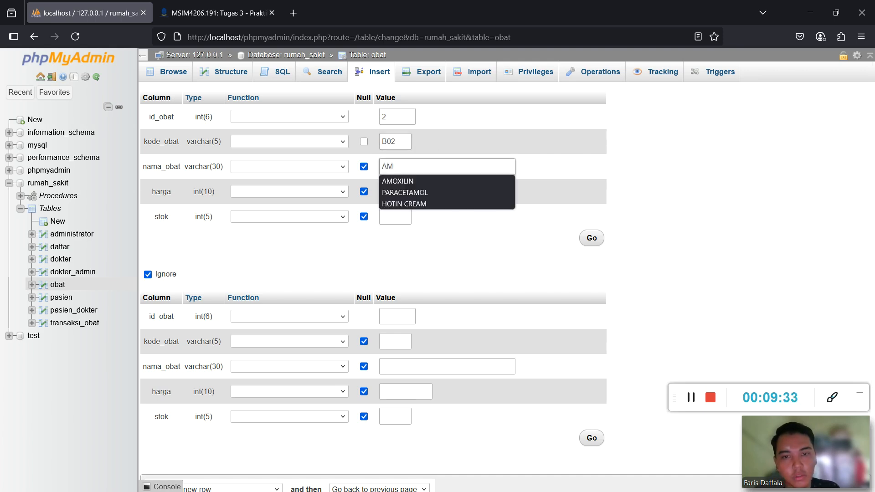
left_click(396, 179)
left_click(397, 198)
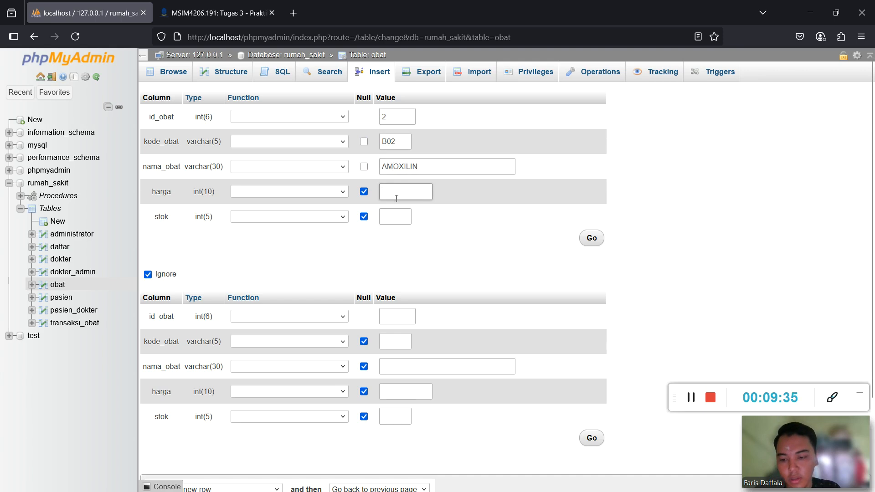
type("10000")
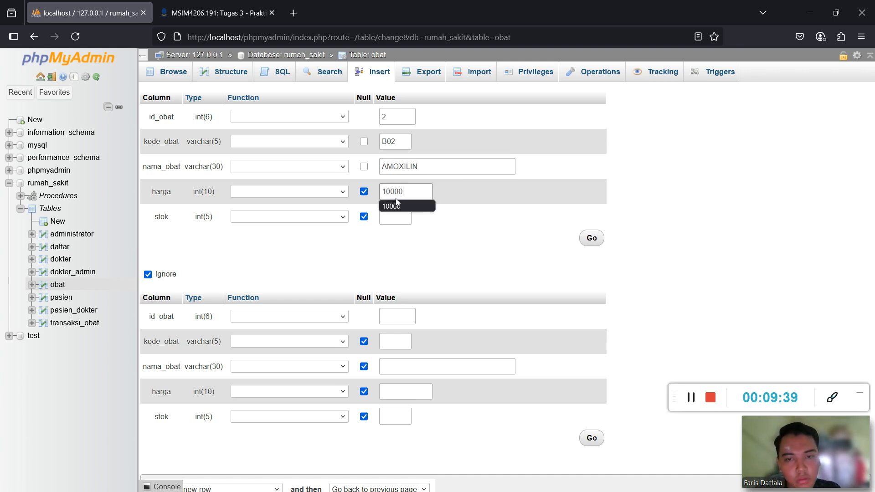
left_click(395, 218)
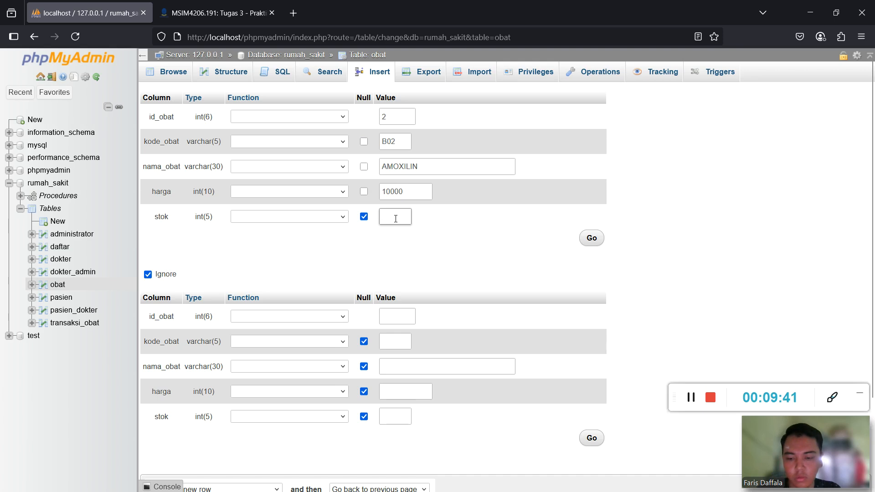
type("10")
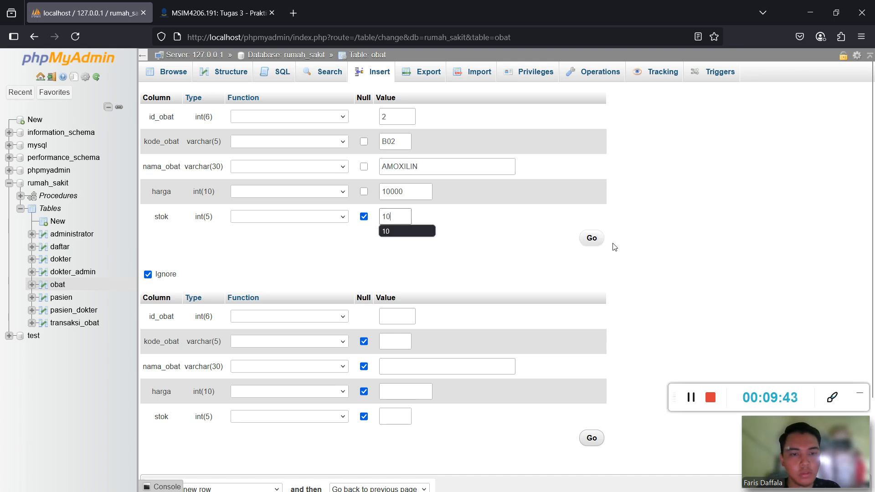
left_click(591, 239)
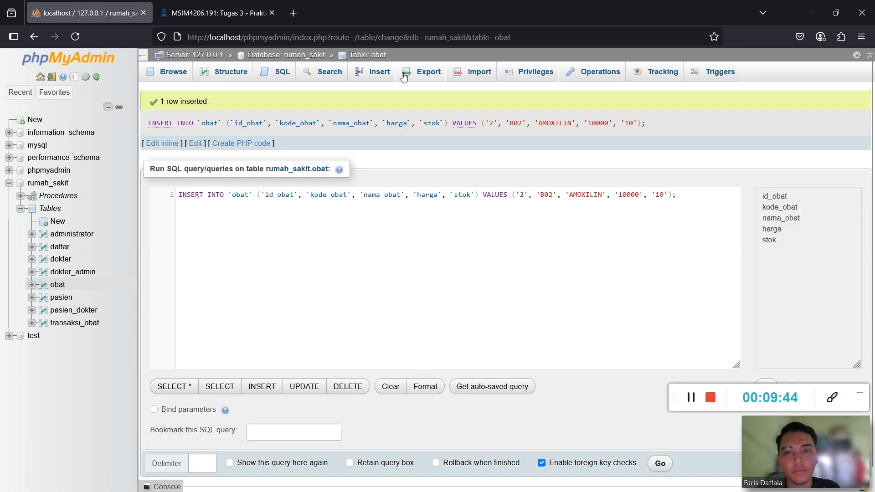
Browse obat to check both stored rows, then return to a blank Insert form.
left_click(374, 72)
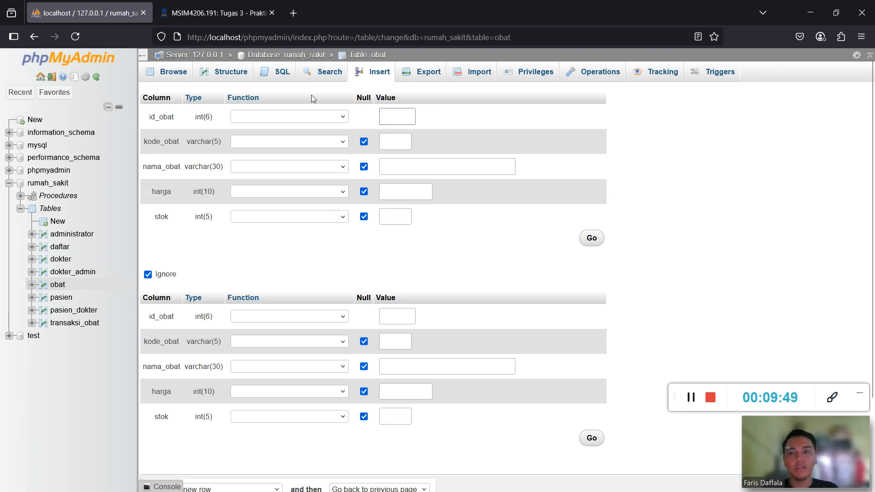
left_click(168, 76)
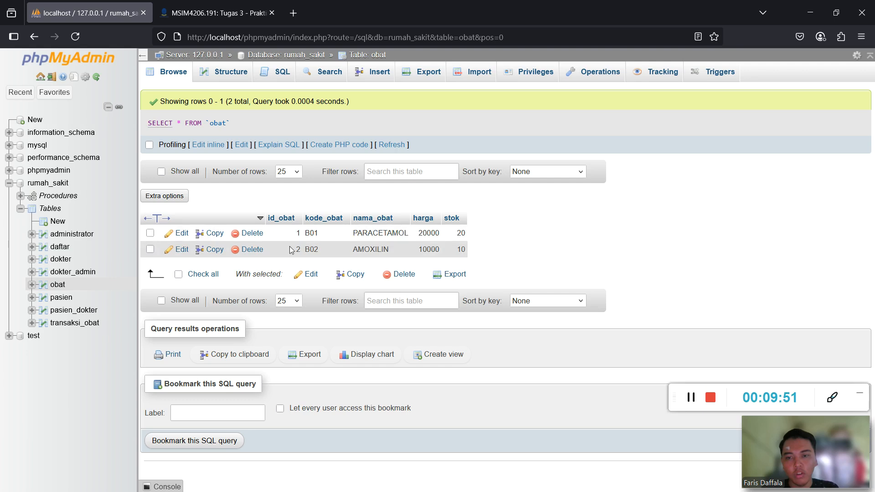
left_click(376, 72)
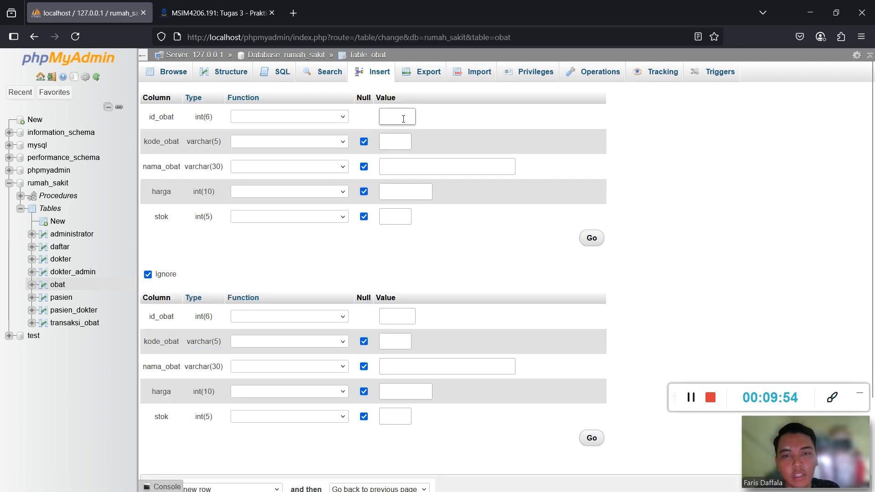
Enter id 3, code B03 and name BYEBYE FEVER, replacing a mistaken HOTIN CREAM.
type("3")
left_click(396, 142)
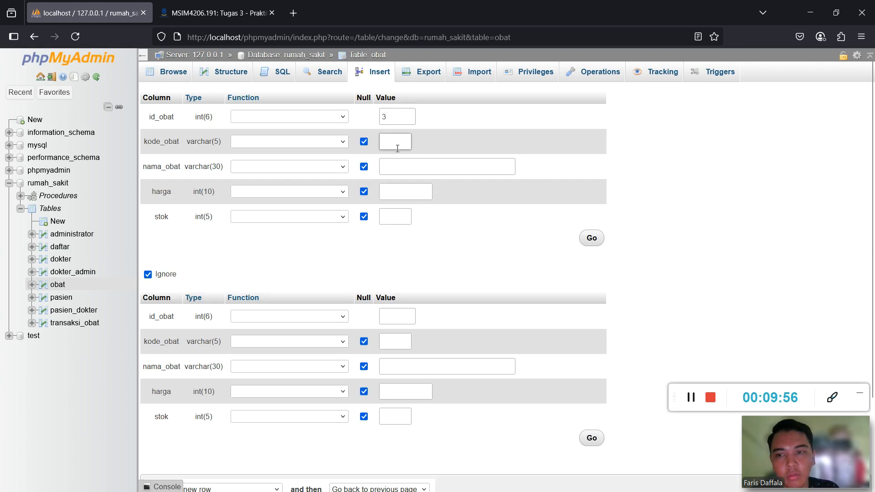
type("B0")
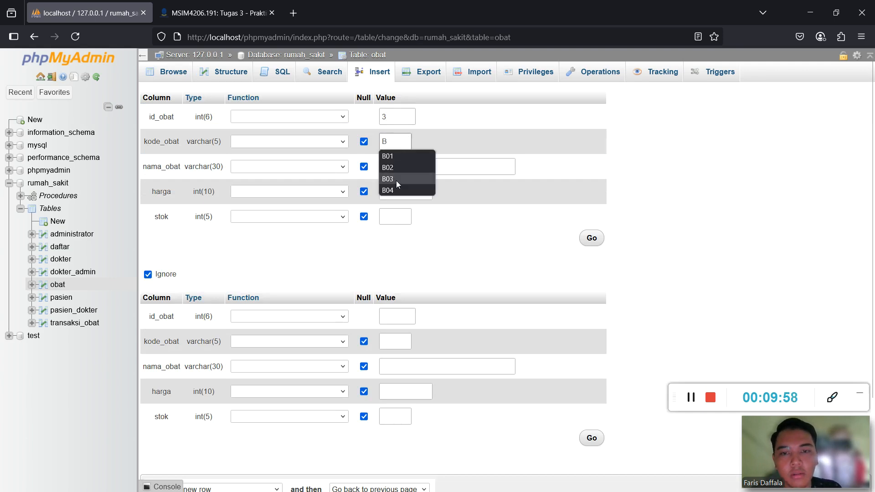
left_click(396, 180)
left_click(403, 169)
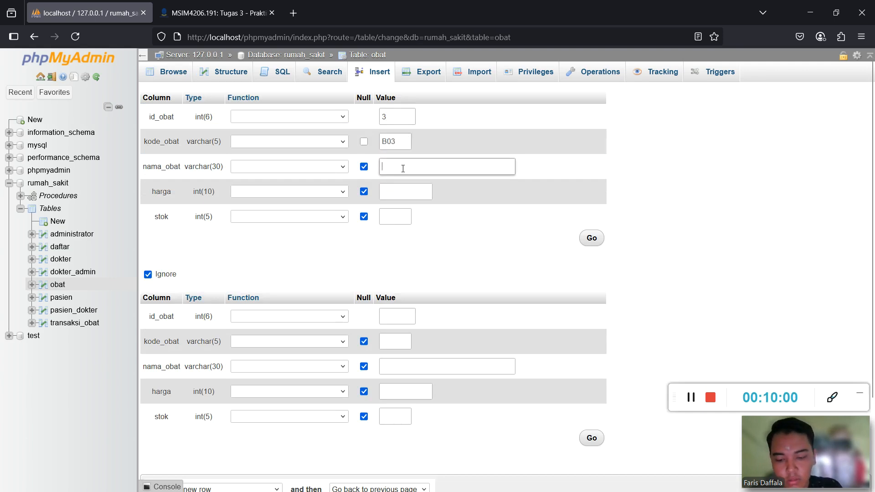
type("HOT")
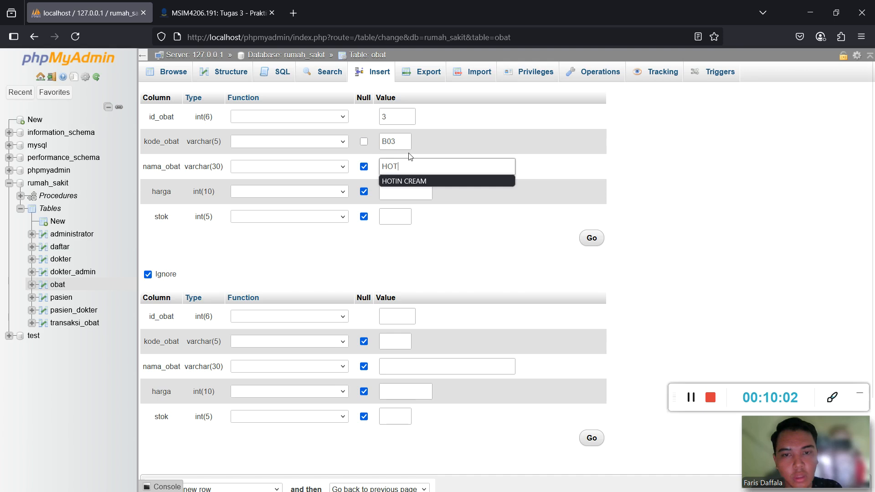
left_click(417, 182)
left_click(417, 188)
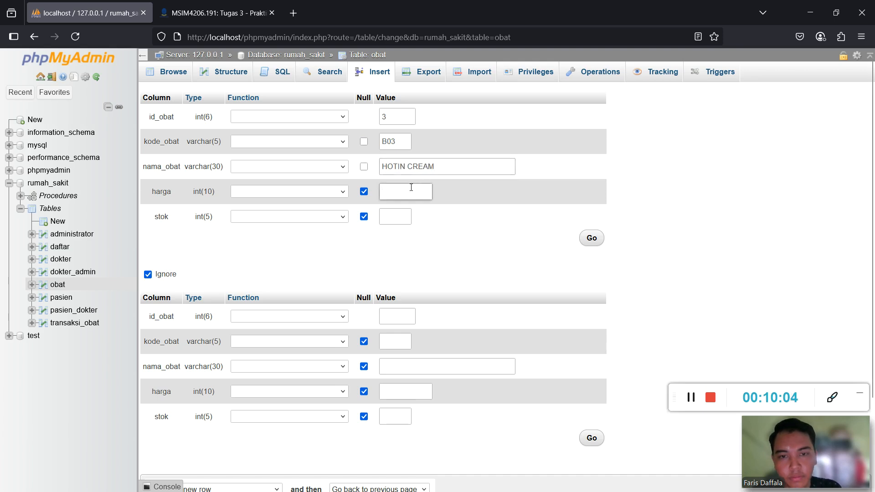
key("shift+Tab")
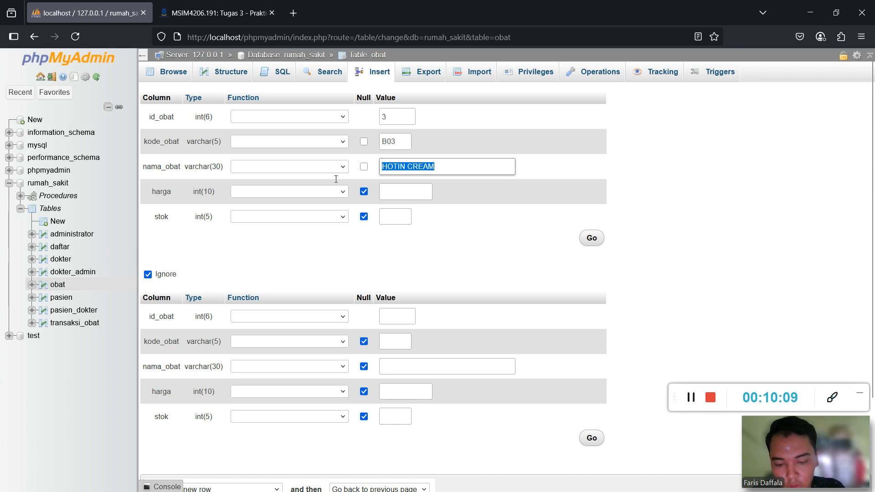
type("B")
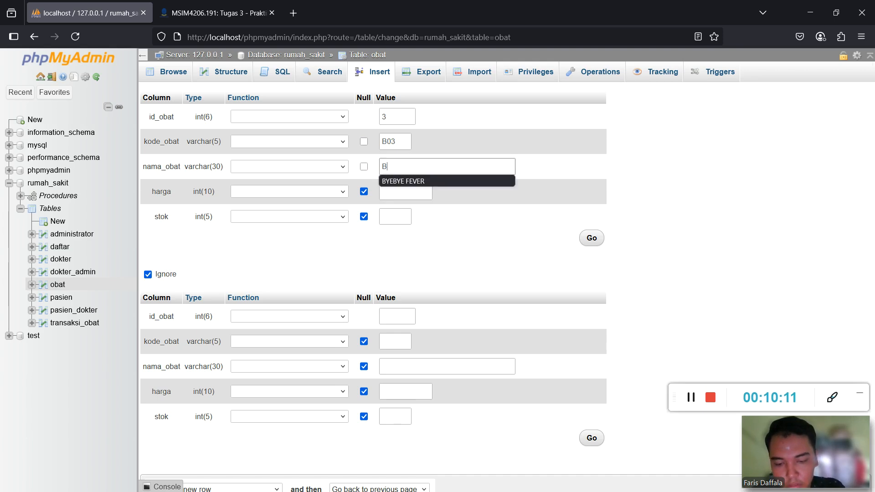
type("Y")
left_click(396, 181)
Set harga 15000 after fixing a typo and stok 14, then save the row.
left_click(397, 193)
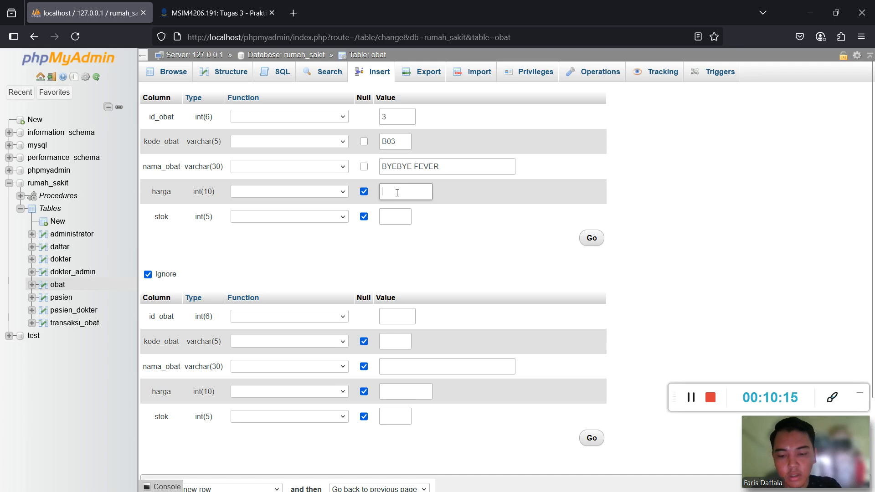
type("155")
key("BackSpace")
type("0")
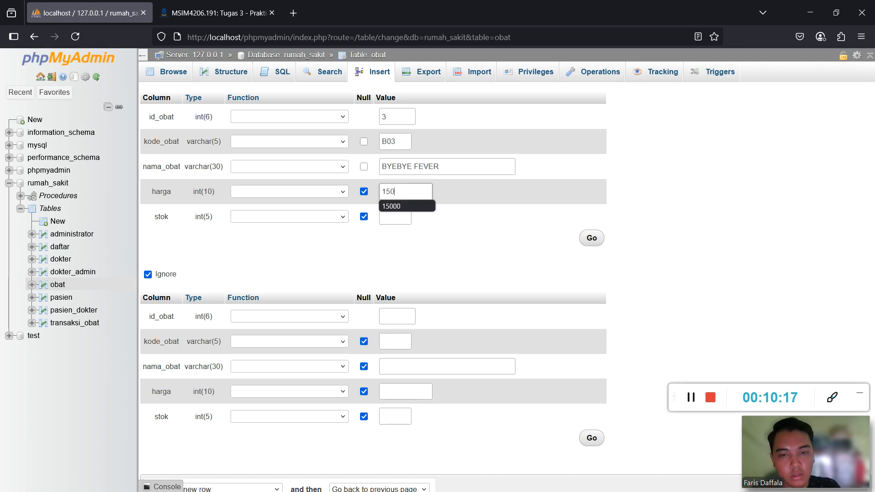
type("00")
left_click(399, 215)
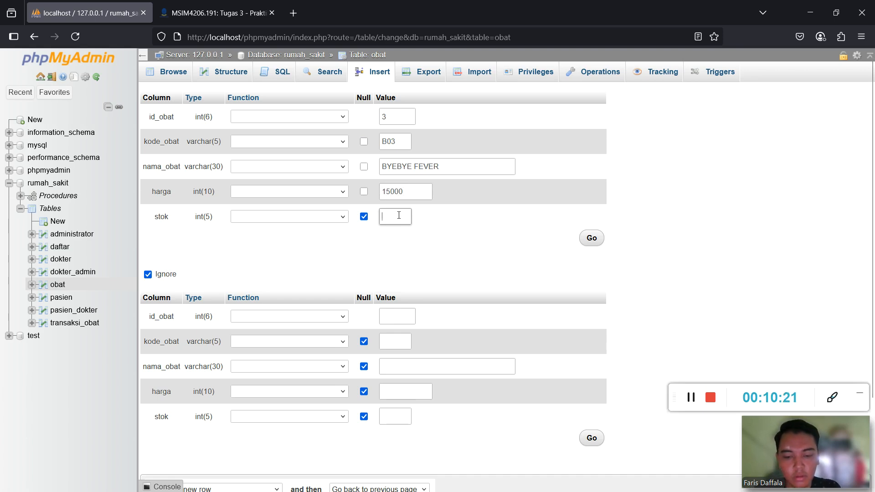
type("14")
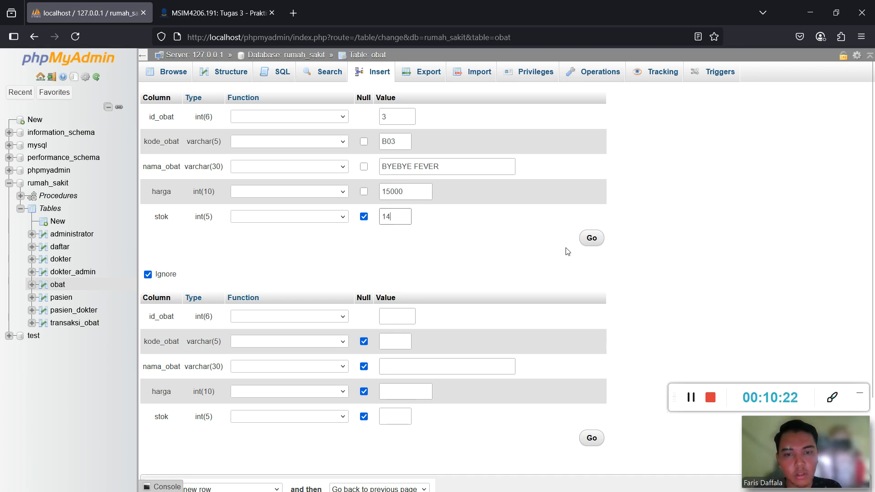
left_click(589, 238)
left_click(379, 78)
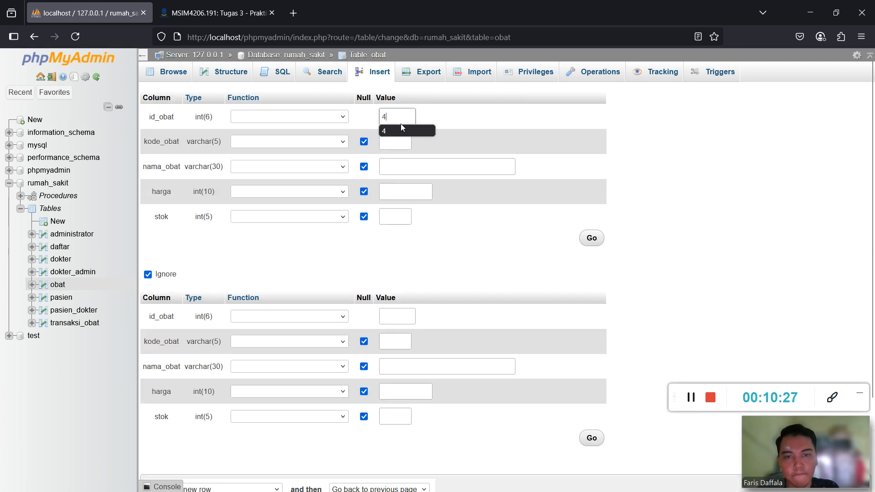
Fill in code B04, name PARAMEX, harga 5000 and stok 12, and save the row.
left_click(404, 141)
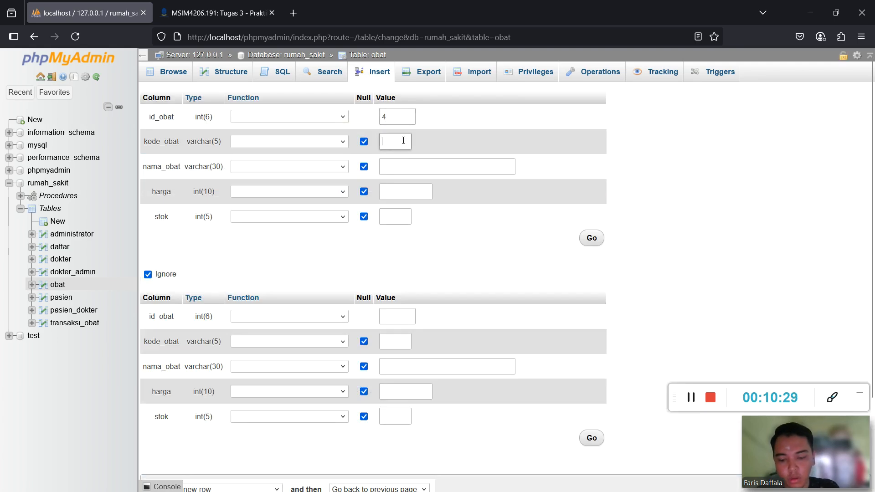
type("B04")
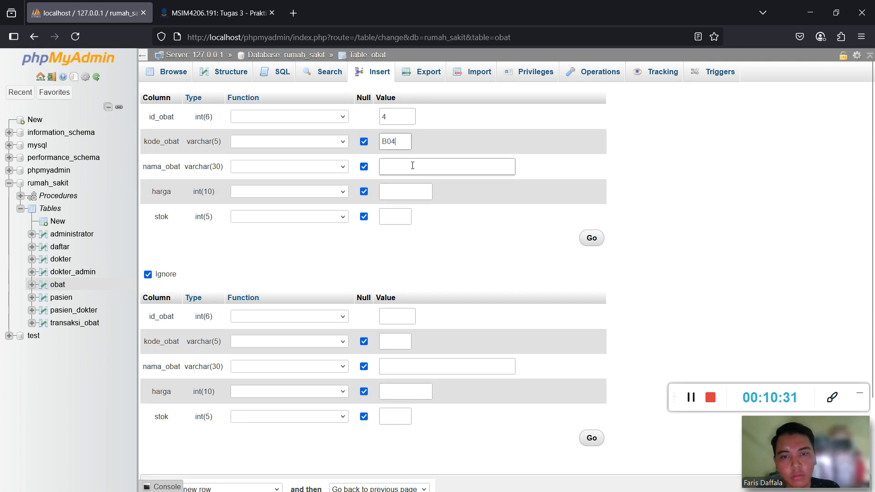
left_click(412, 166)
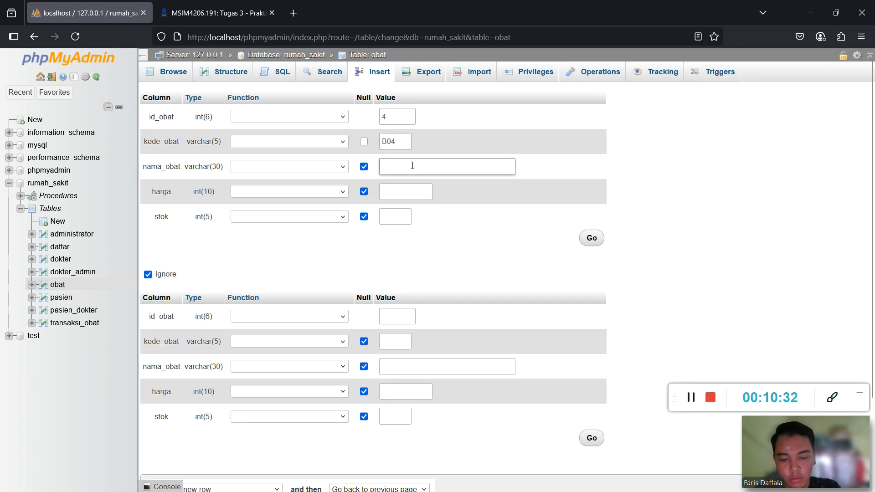
type("PARAMEX")
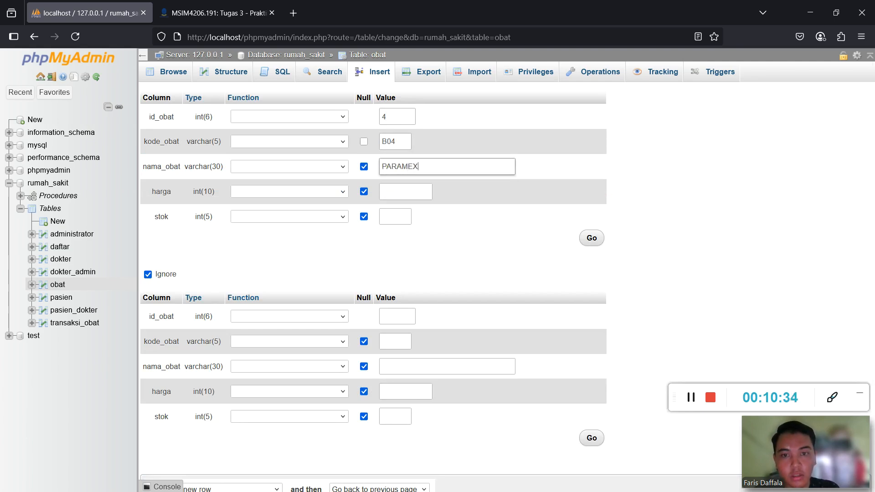
left_click(426, 194)
type("5")
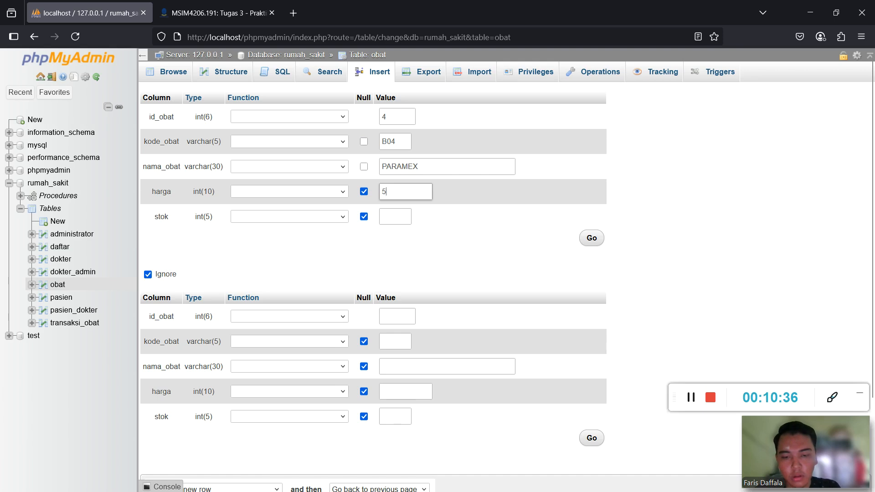
type("000")
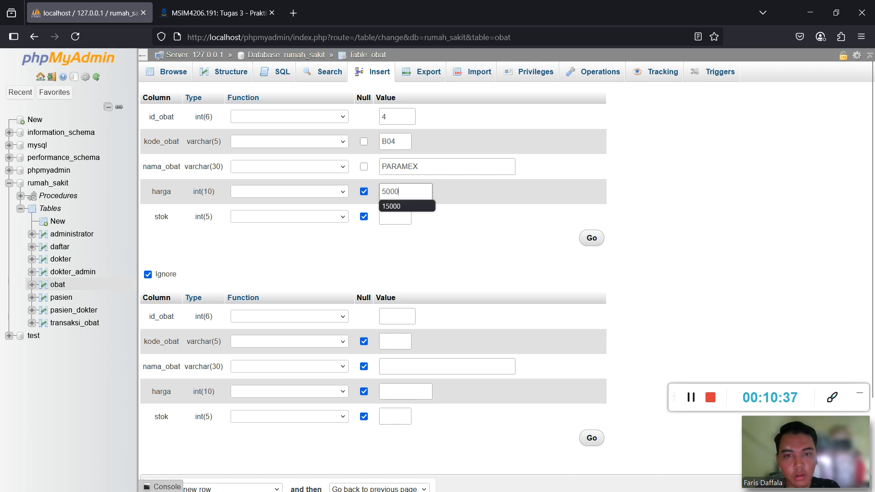
left_click(400, 218)
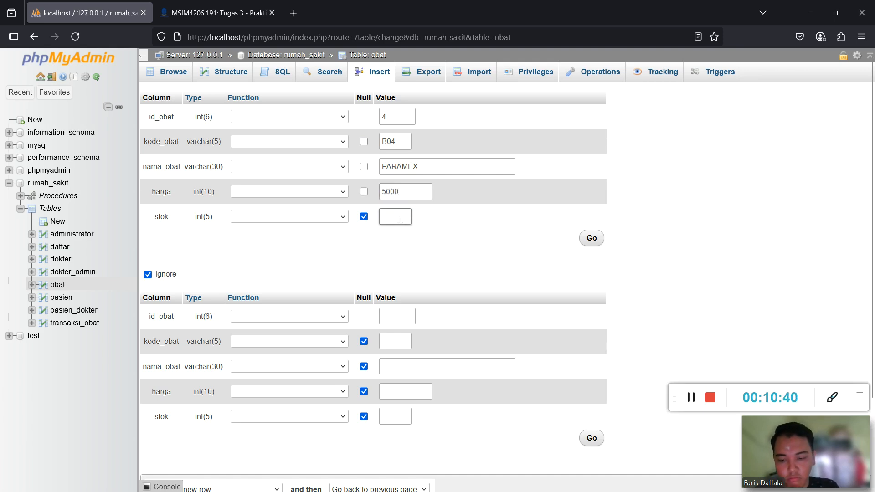
type("12")
left_click(592, 238)
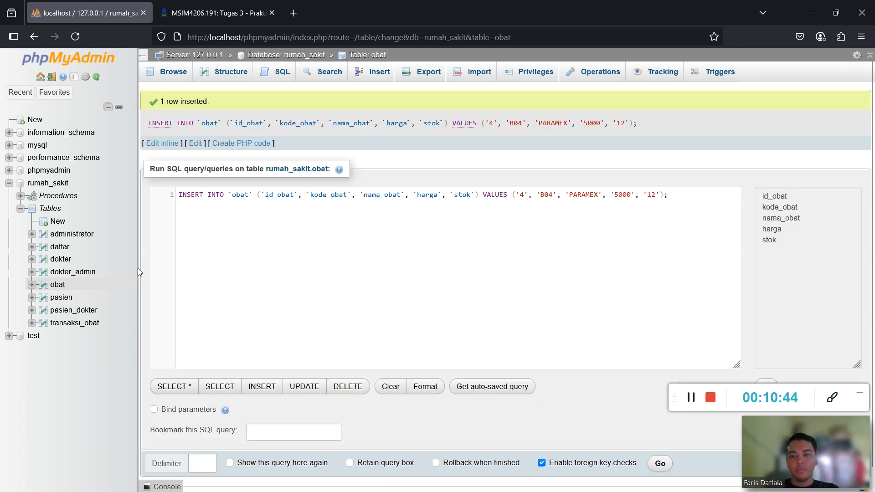
Browse all rows of the obat table, then view its Structure page.
left_click(58, 285)
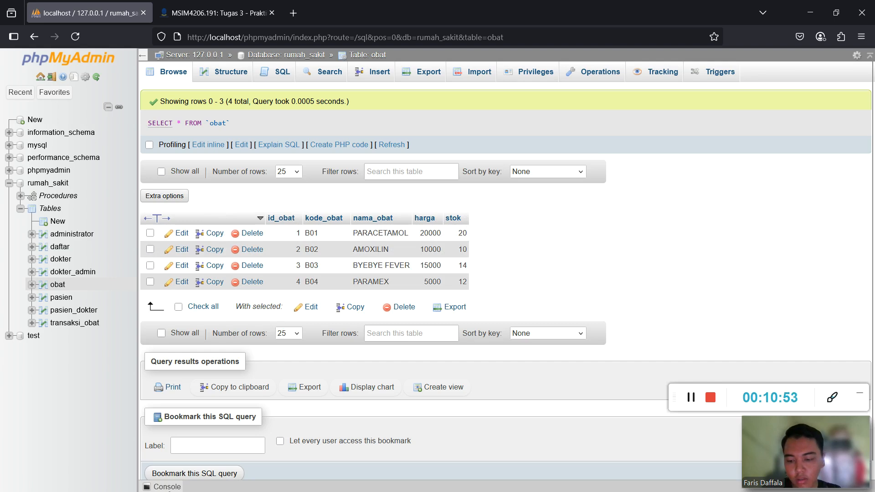
key("super")
key("super")
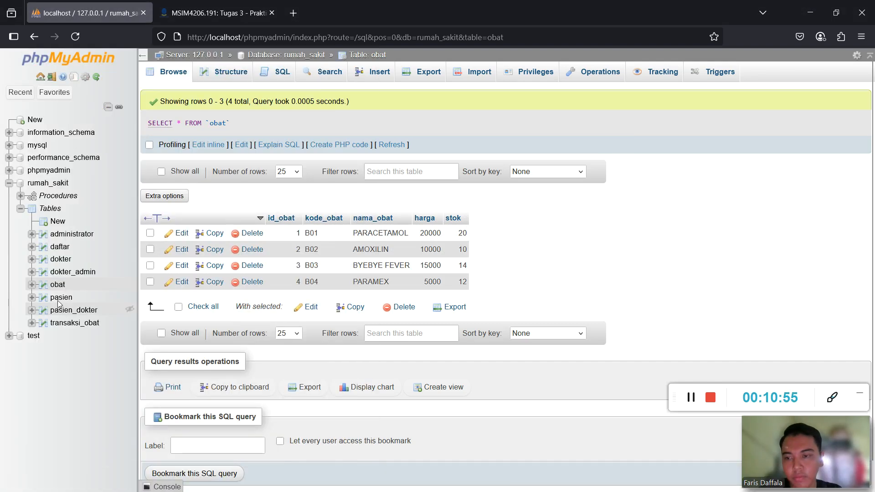
left_click(56, 285)
left_click(233, 72)
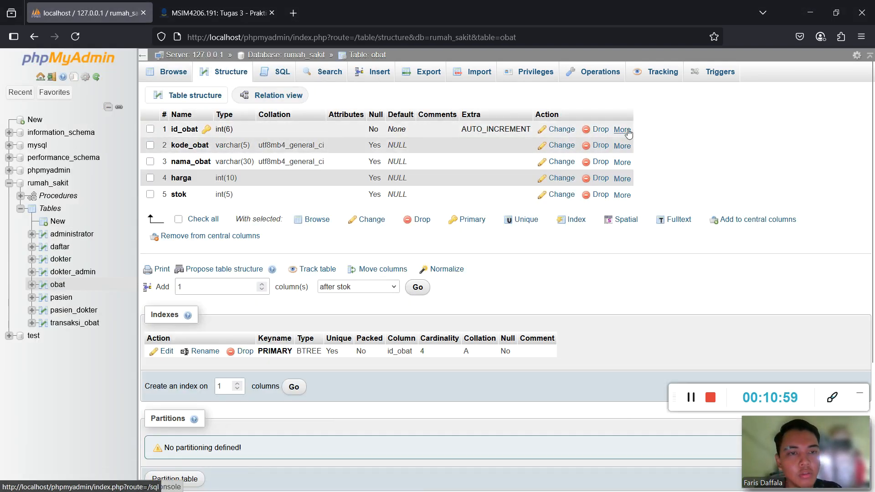
Add an index on obat's id_obat, then go to transaksi_obat's Structure page.
mouse_move(622, 130)
left_click(587, 159)
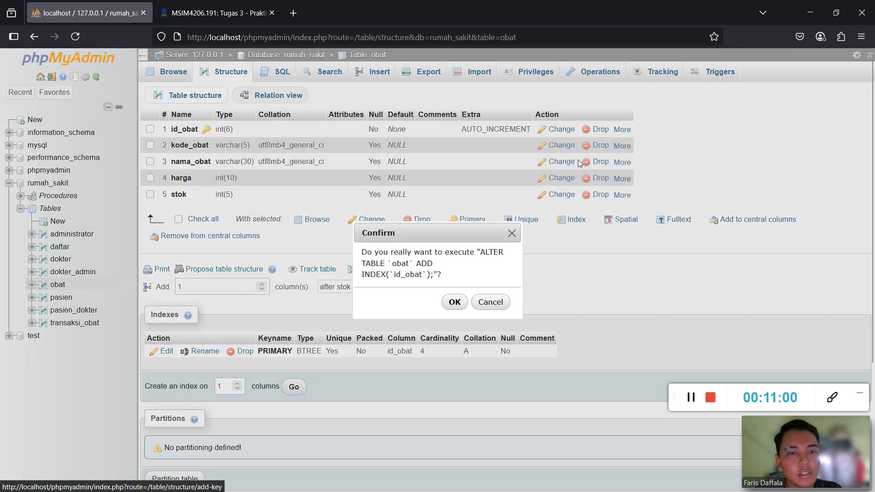
left_click(453, 301)
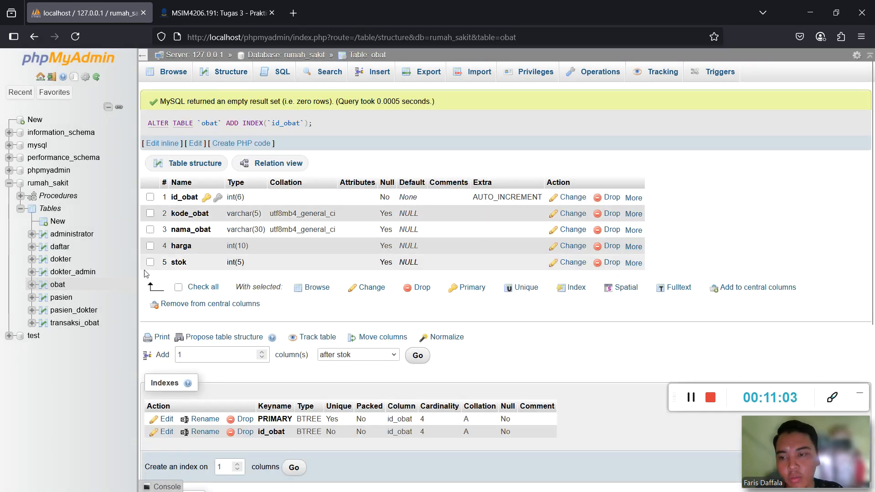
left_click(73, 323)
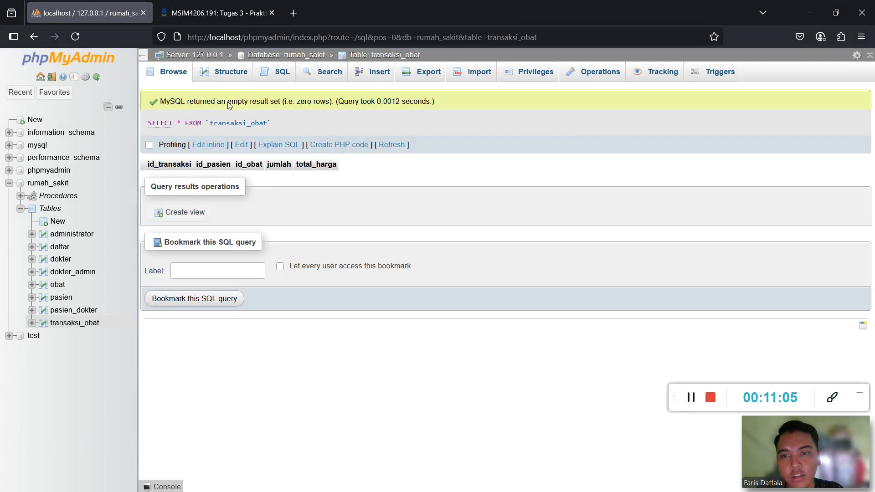
left_click(226, 74)
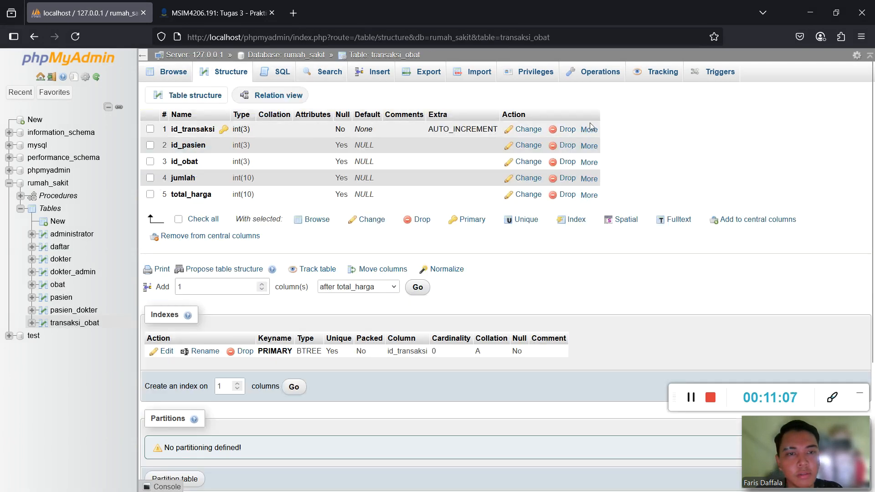
Index transaksi_obat's id_transaksi, id_pasien and id_obat columns, then return to rumah_sakit.
mouse_move(589, 131)
left_click(554, 168)
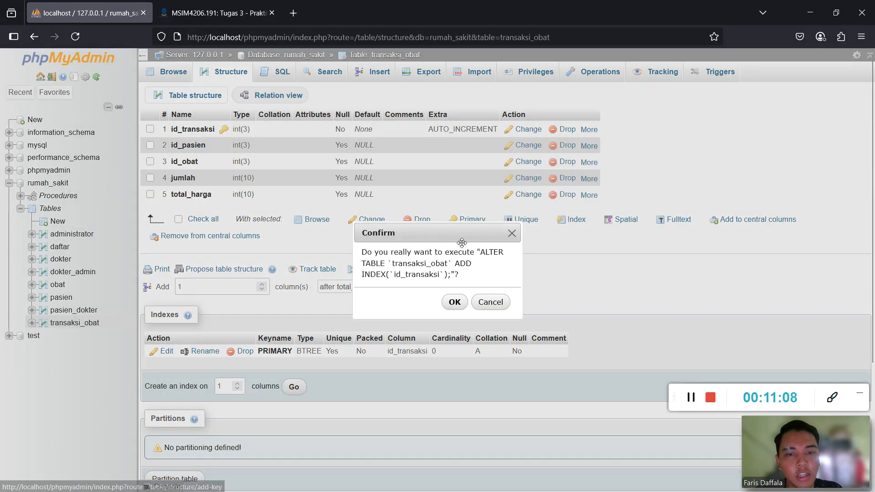
left_click(455, 303)
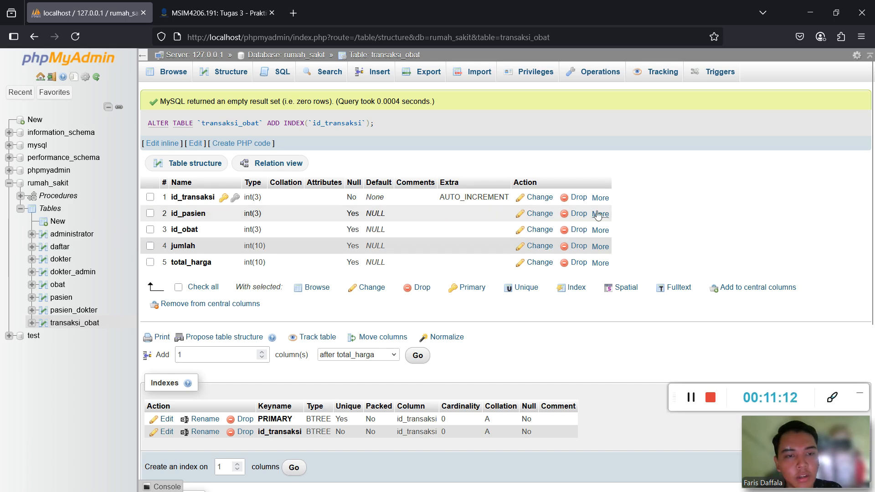
mouse_move(601, 214)
left_click(538, 253)
left_click(453, 301)
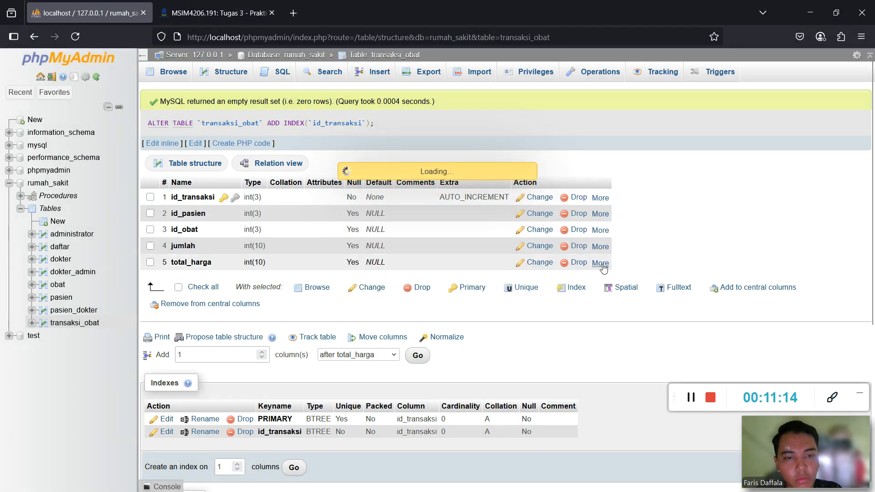
mouse_move(602, 235)
left_click(549, 266)
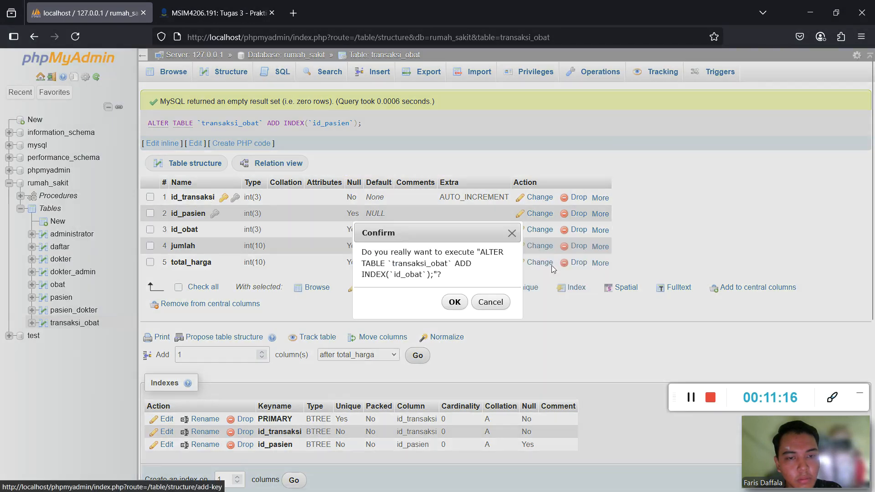
left_click(453, 301)
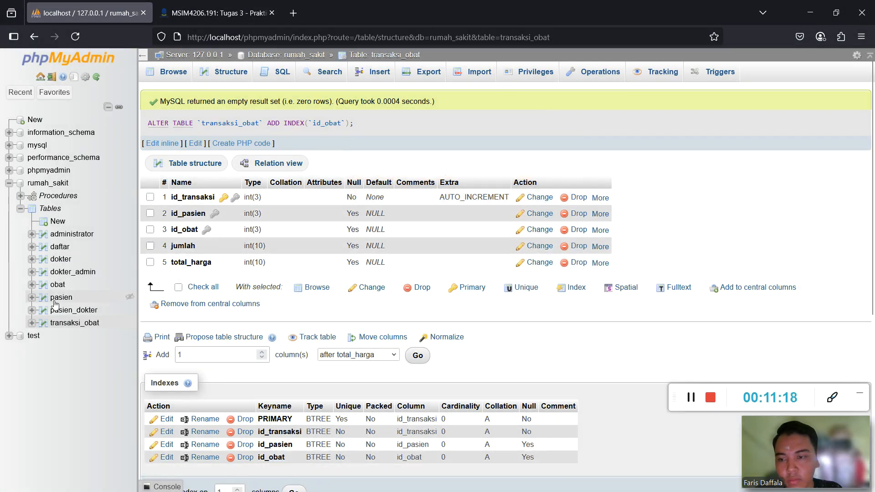
left_click(48, 185)
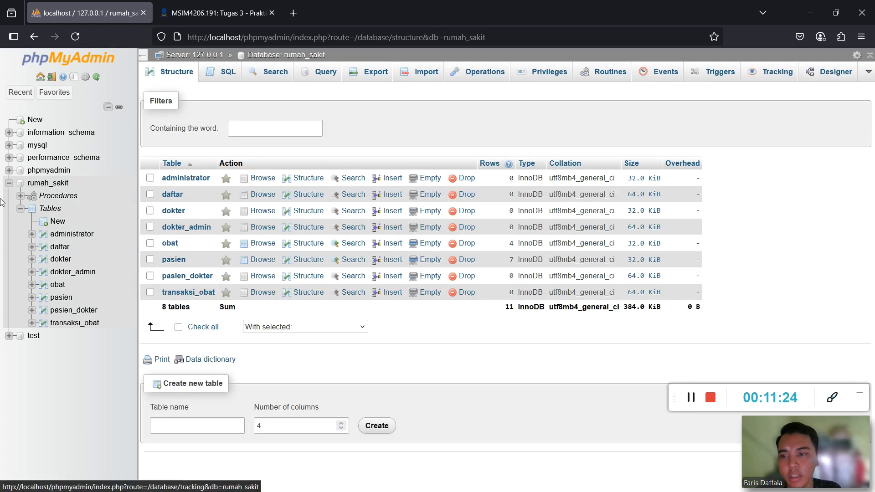
In the rumah_sakit Designer, show the obat and transaksi_obat tables on the diagram.
left_click(830, 73)
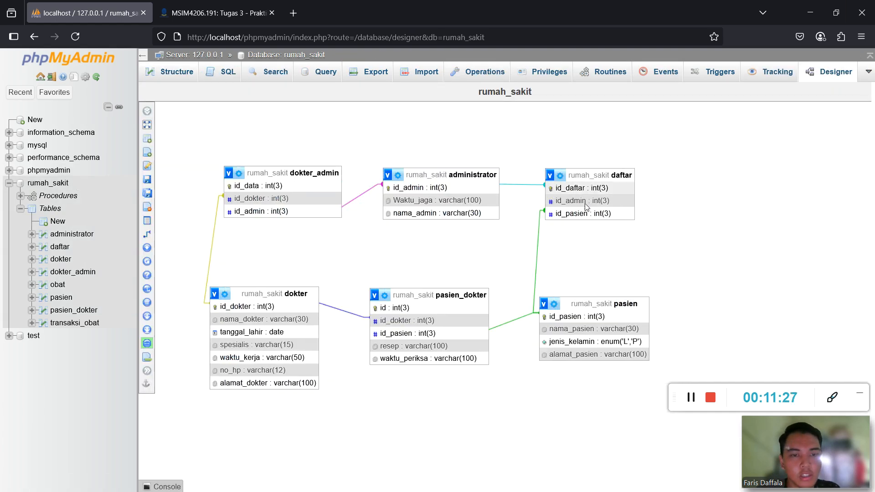
mouse_move(153, 114)
left_click(272, 113)
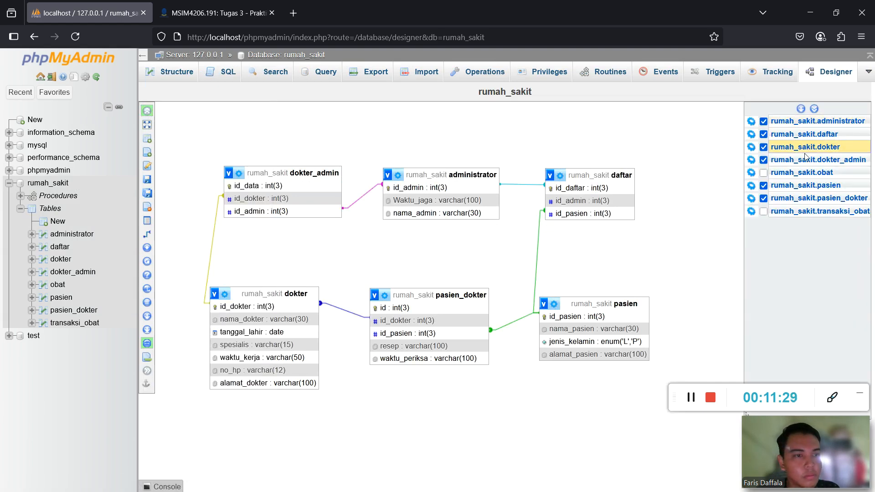
left_click(763, 173)
left_click(764, 212)
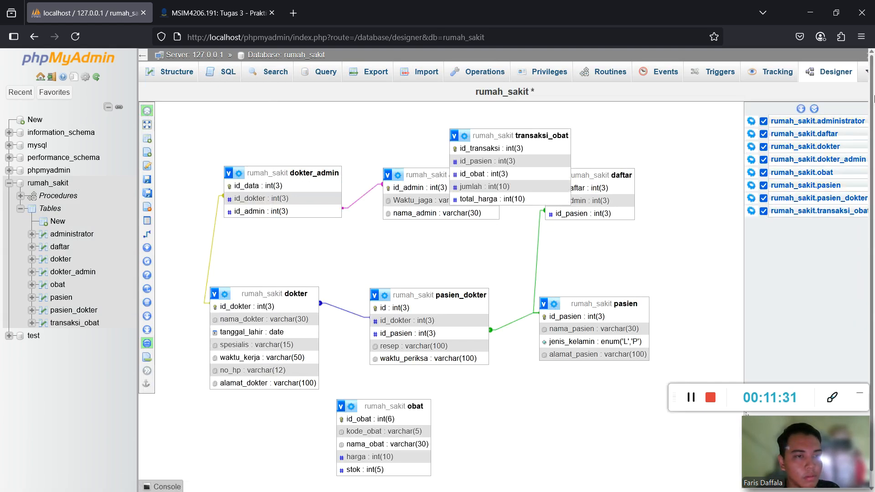
left_click(155, 111)
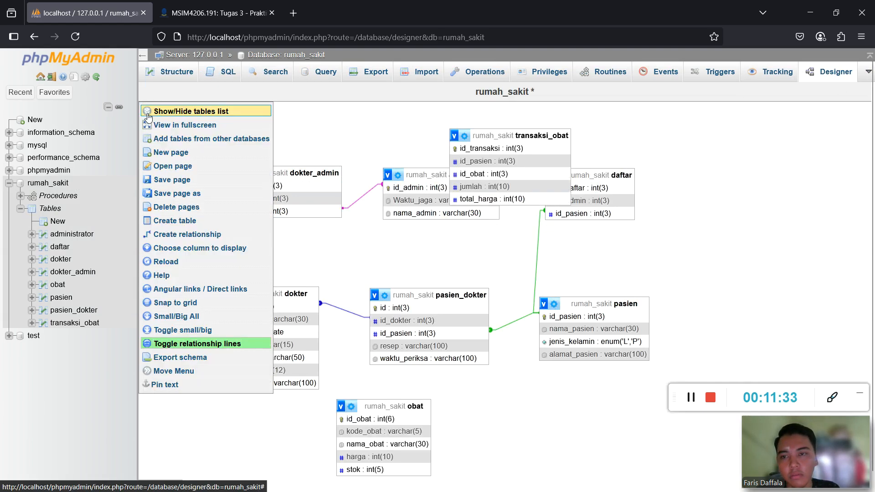
Drag transaksi_obat and obat to the right side and save the page layout.
left_click_drag(523, 135, 764, 169)
mouse_move(415, 406)
left_mouse_down()
mouse_move(771, 322)
mouse_move(786, 295)
left_mouse_up()
mouse_move(153, 197)
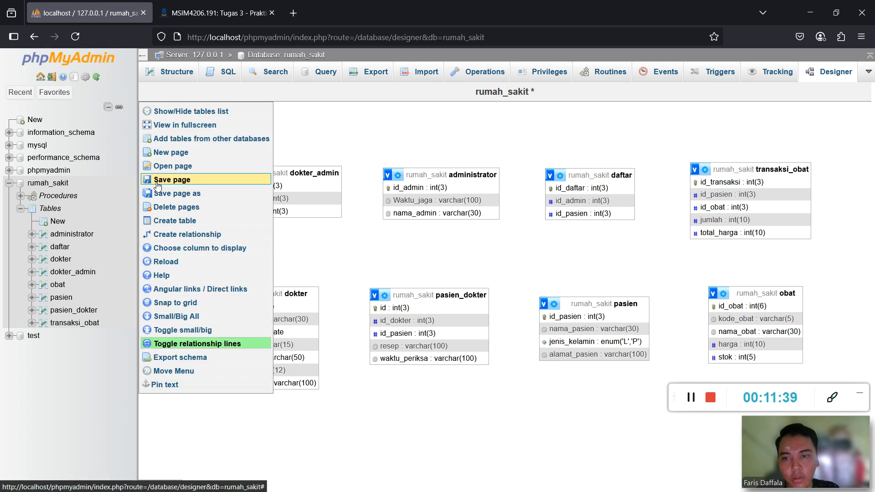
left_click(166, 179)
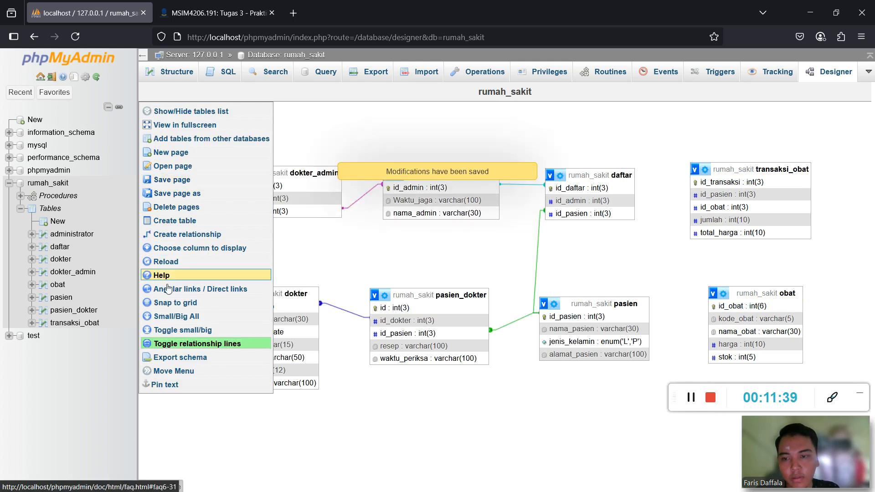
left_click(206, 235)
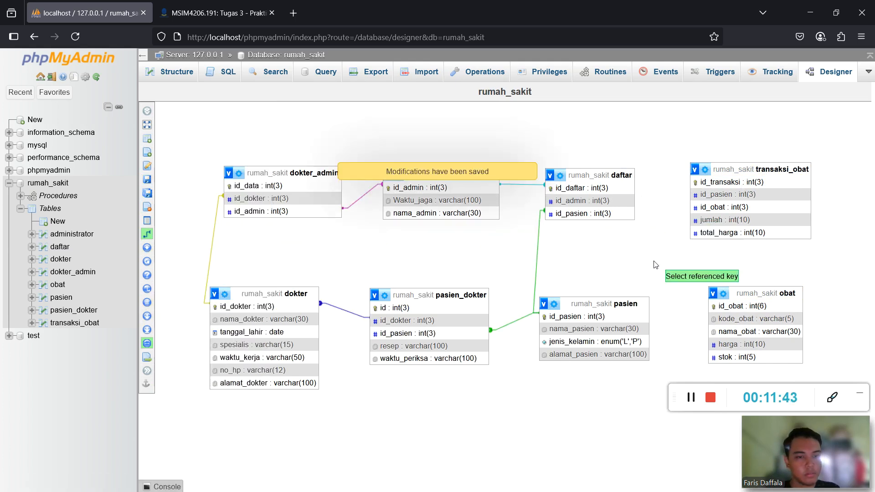
Link pasien.id_pasien to transaksi_obat.id_pasien with CASCADE on delete and update.
left_click(631, 318)
left_click(702, 195)
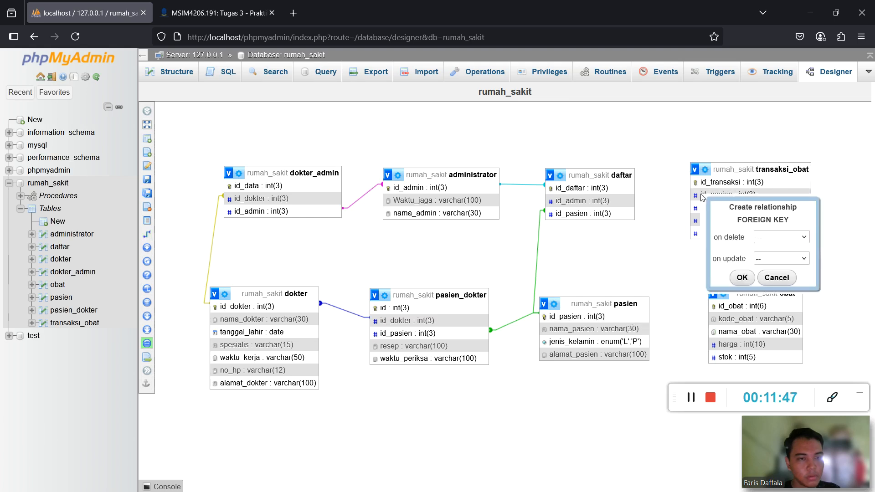
left_click(778, 237)
left_click(777, 266)
left_click(775, 258)
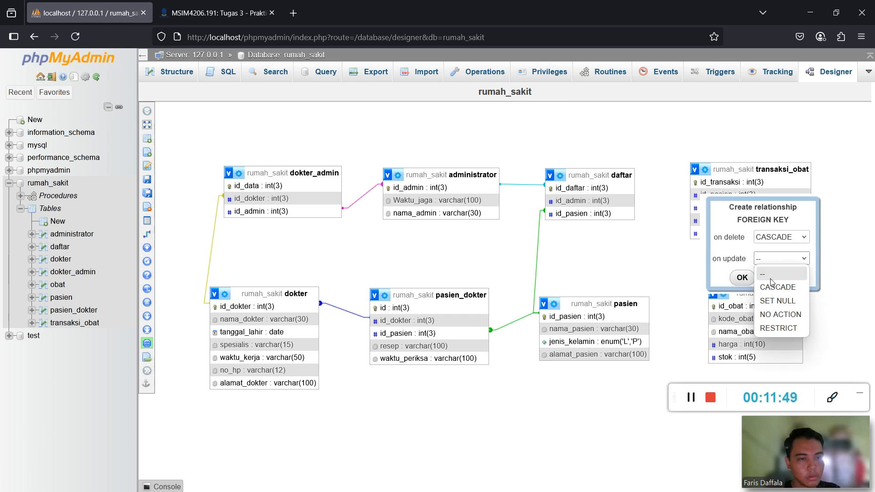
left_click(774, 286)
left_click(742, 277)
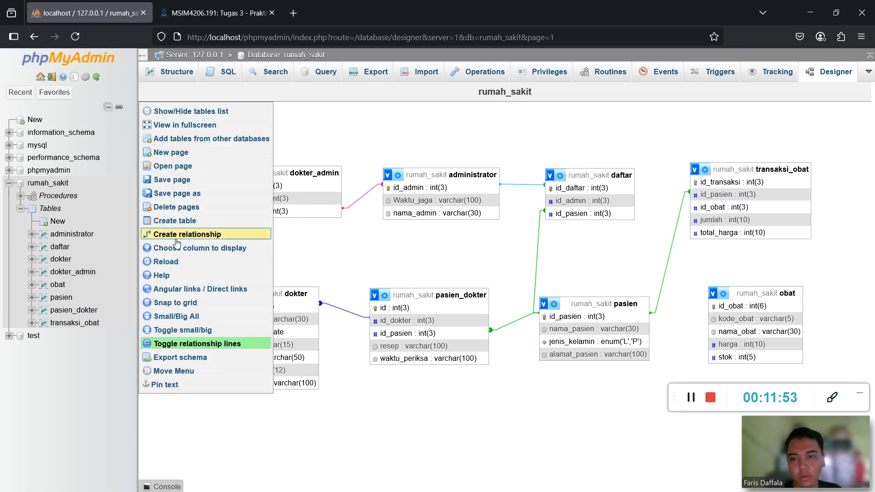
Link obat.id_obat to transaksi_obat.id_obat with CASCADE on delete and update, then save the page and go to the PDF guide.
left_click(147, 234)
left_click(738, 306)
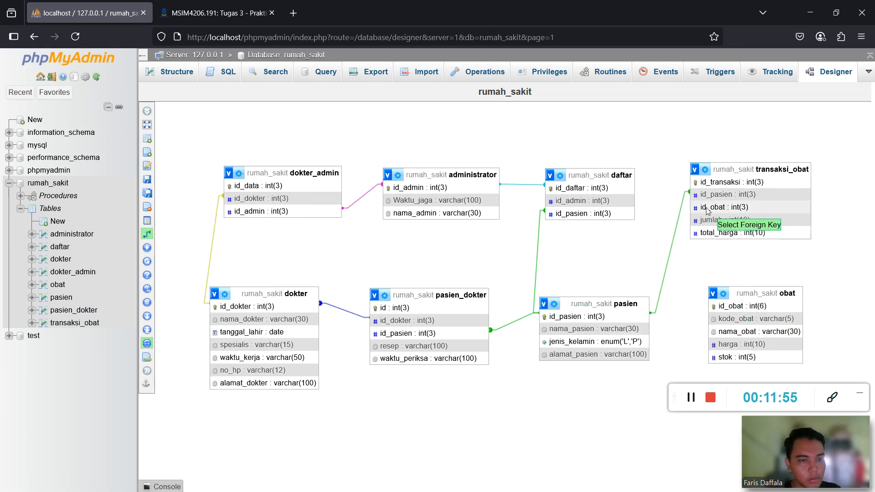
left_click(711, 208)
left_click(779, 253)
left_click(777, 276)
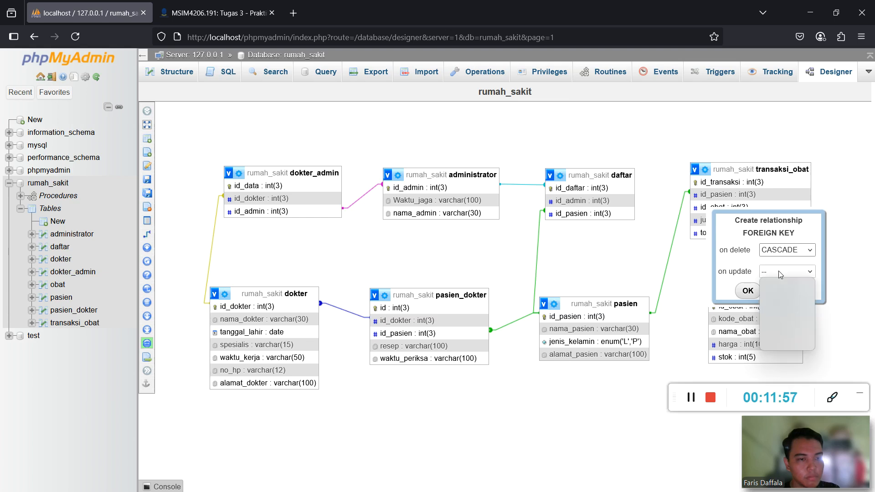
left_click(779, 272)
left_click(770, 297)
left_click(749, 292)
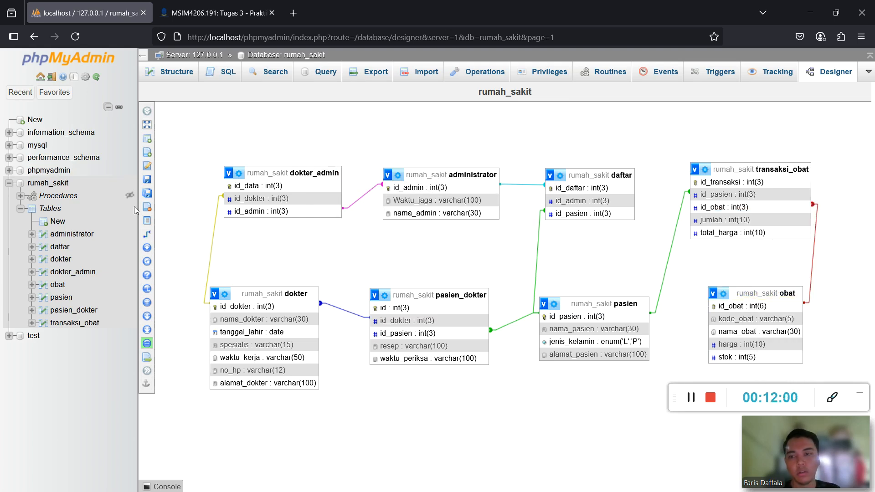
left_click(168, 180)
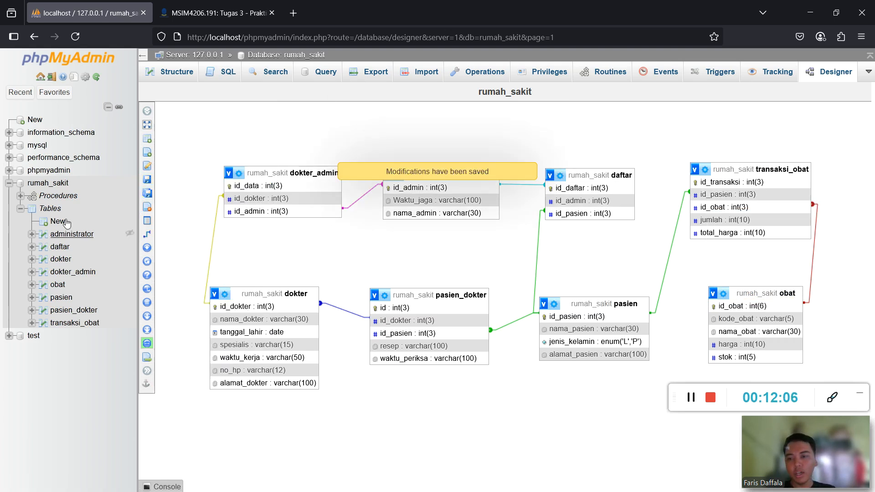
key("super")
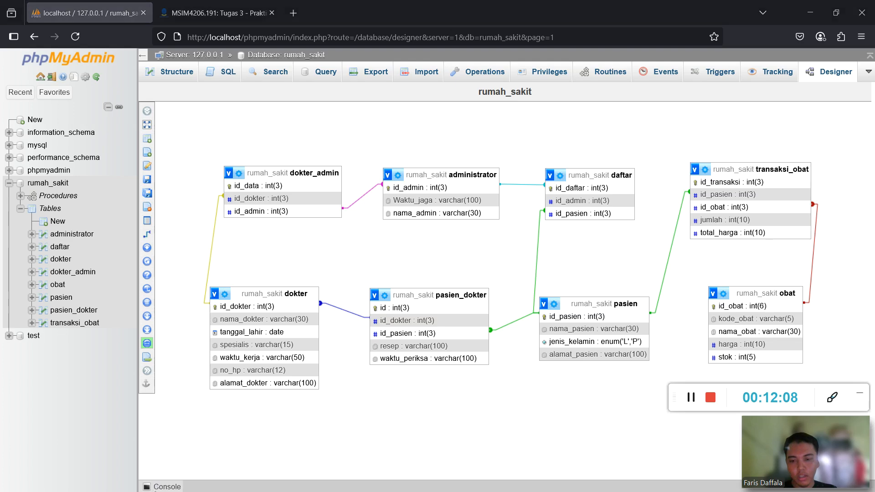
left_click(115, 486)
Scroll the PDF guide to page 24's Gambar 30 tg_jual trigger code, then minimize it.
scroll(276, 278, "down", 10)
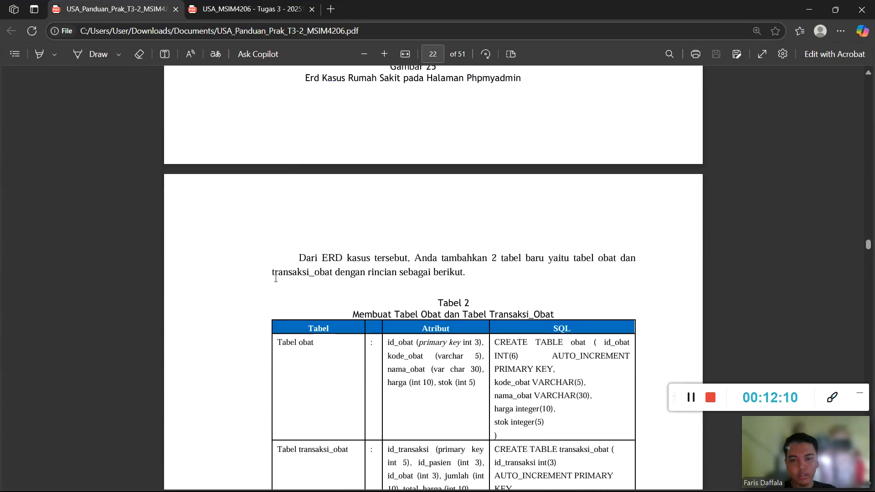
scroll(362, 227, "down", 10)
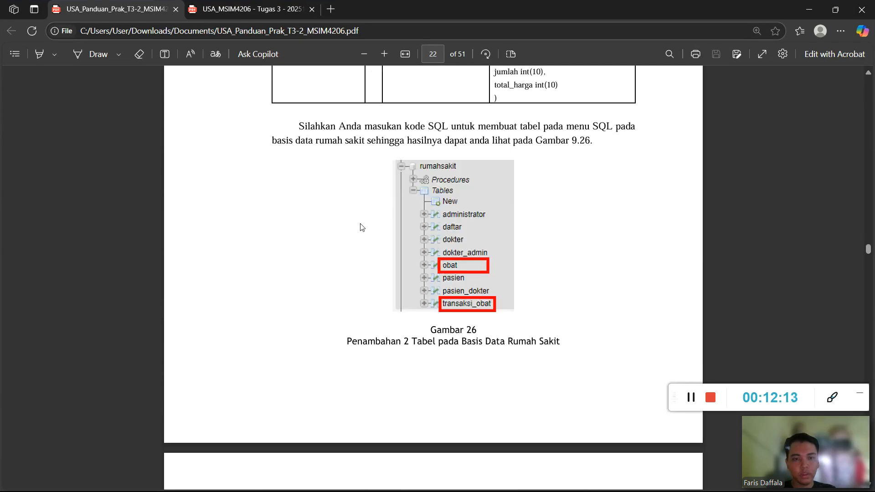
scroll(362, 227, "down", 2)
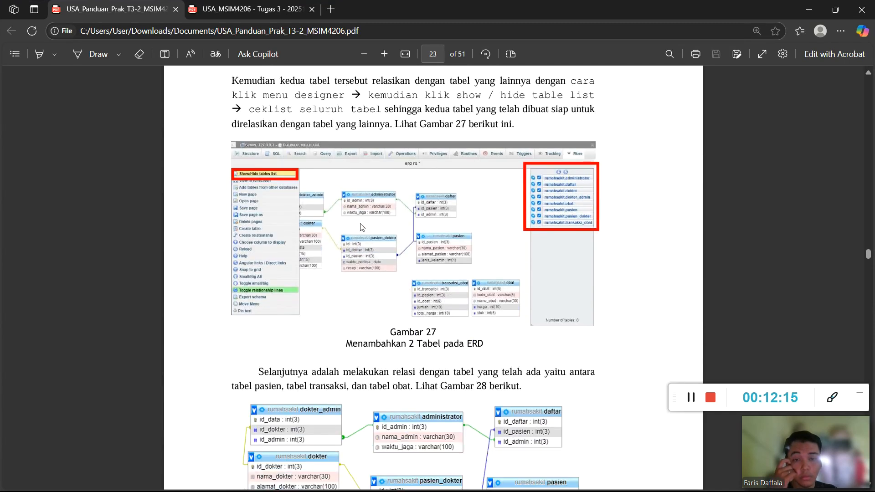
scroll(362, 227, "down", 15)
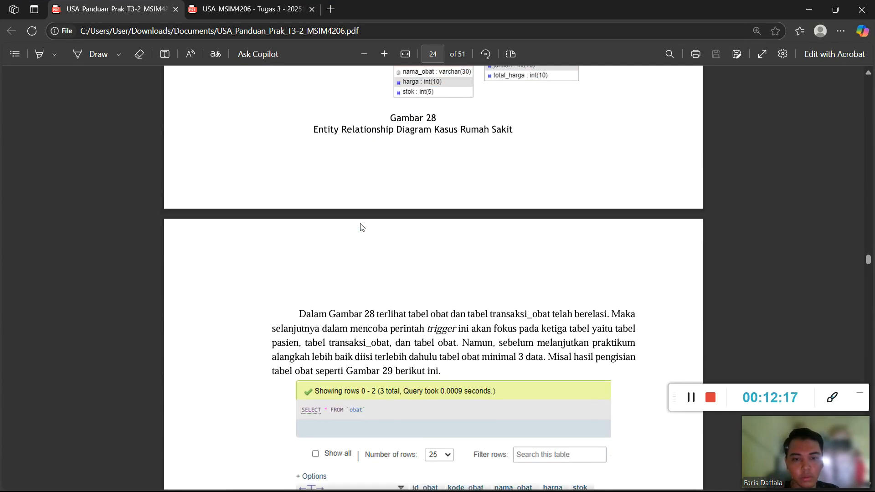
scroll(362, 227, "down", 10)
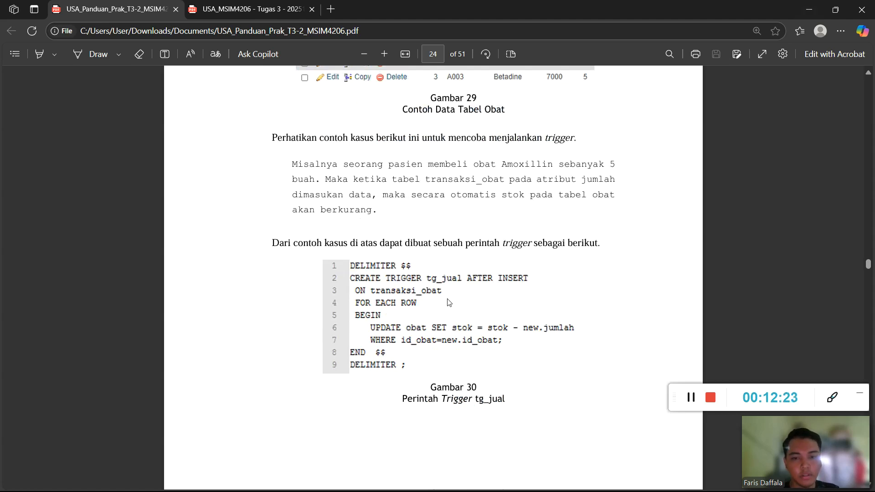
left_click(809, 9)
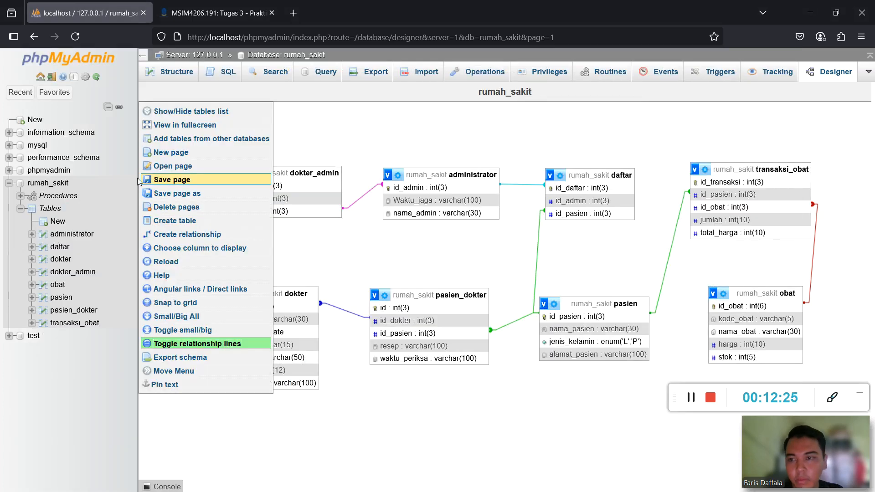
Browse the empty transaksi_obat table from the rumah_sakit table list.
left_click(54, 183)
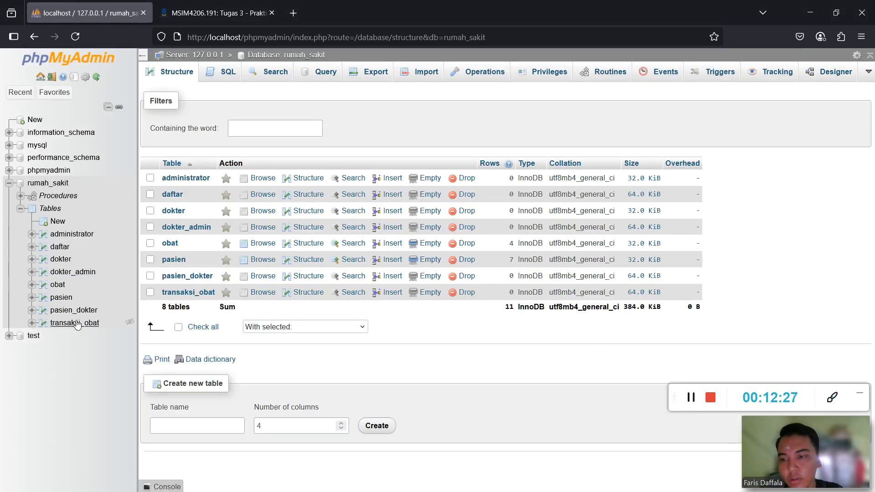
left_click(75, 323)
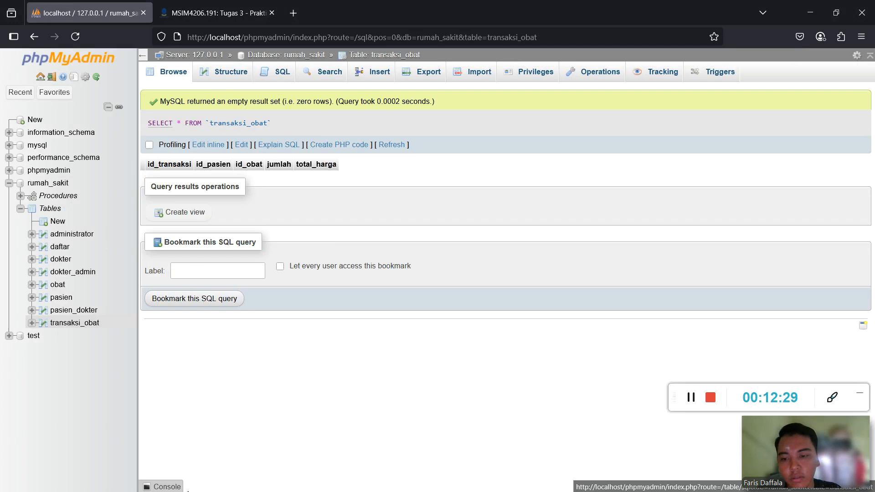
key("super")
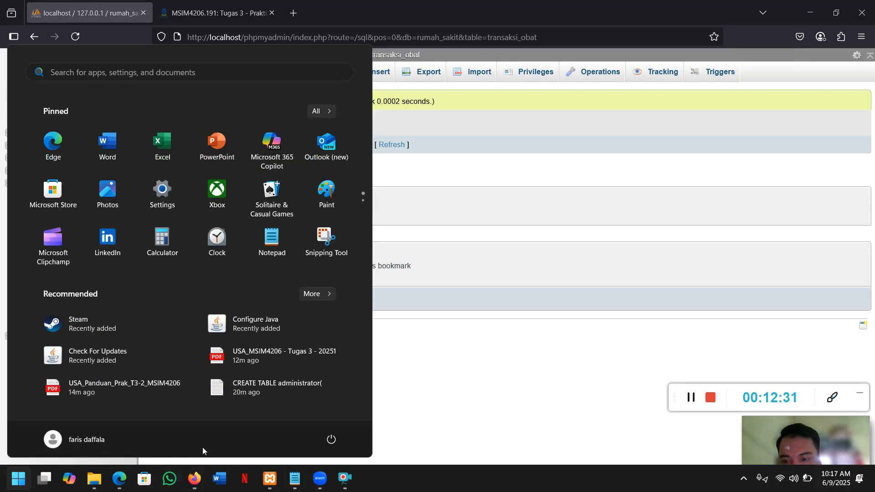
key("Escape")
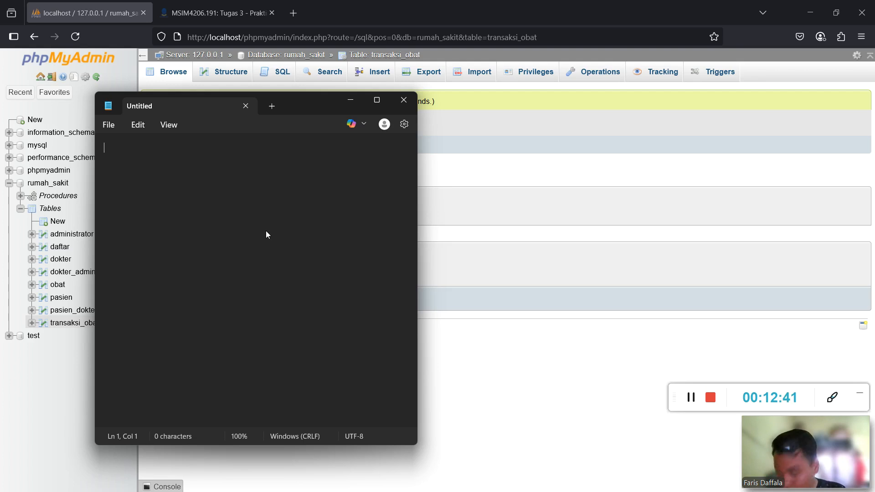
Close the blank Notepad and scroll the SQL notes down to the jual_obat trigger code.
left_click(403, 100)
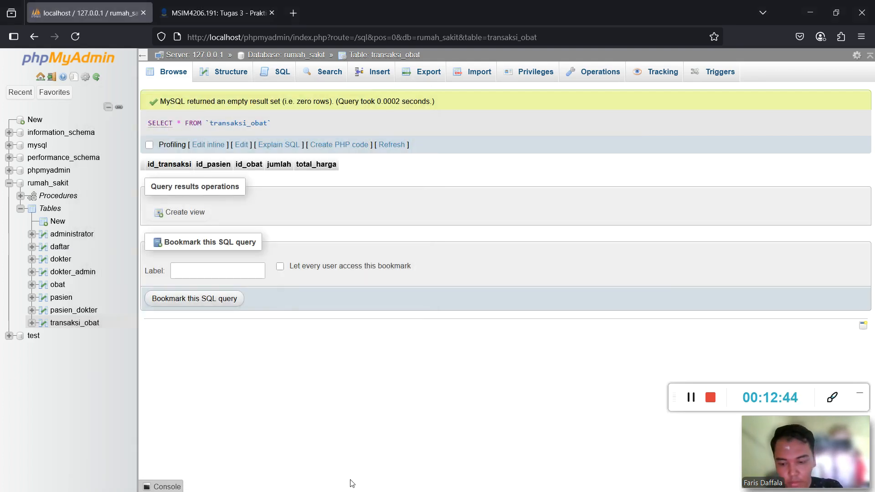
key("super")
left_click(294, 483)
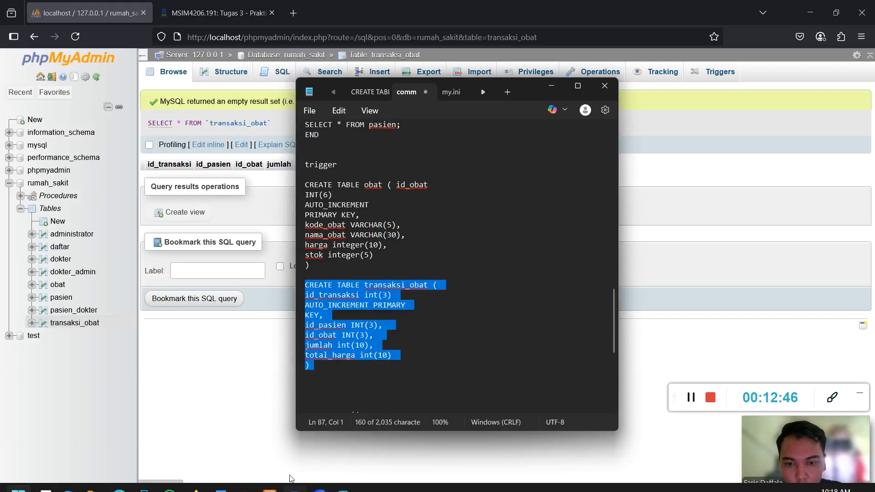
scroll(432, 374, "down", 4)
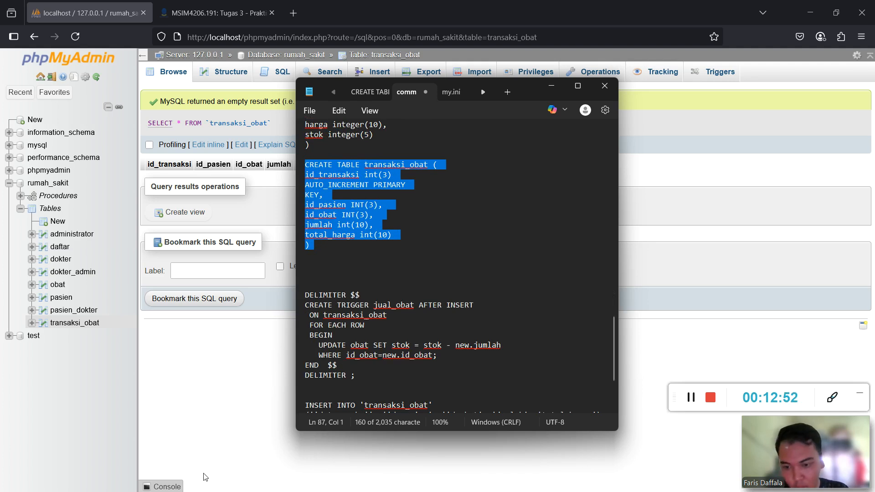
key("super")
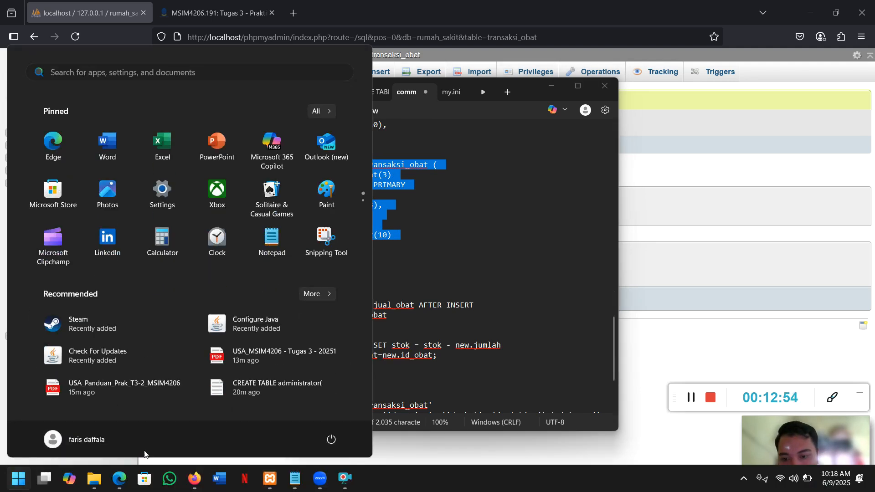
Review the guide's tg_jual trigger example on page 24 (Gambar 30) in Edge, then return to the SQL notes.
left_click(120, 480)
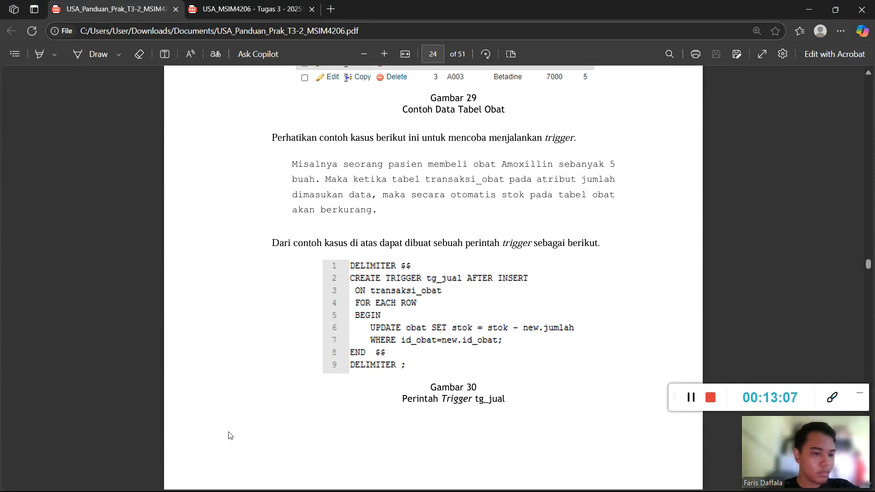
left_click(690, 401)
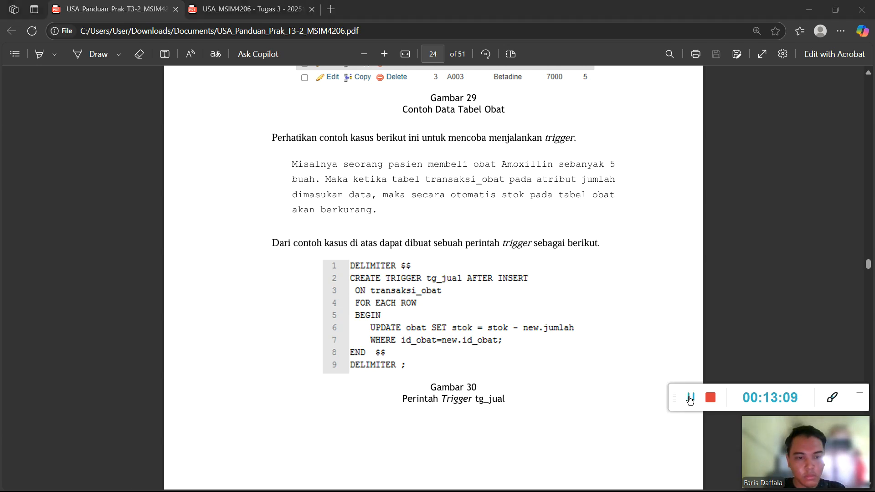
scroll(475, 270, "down", 5)
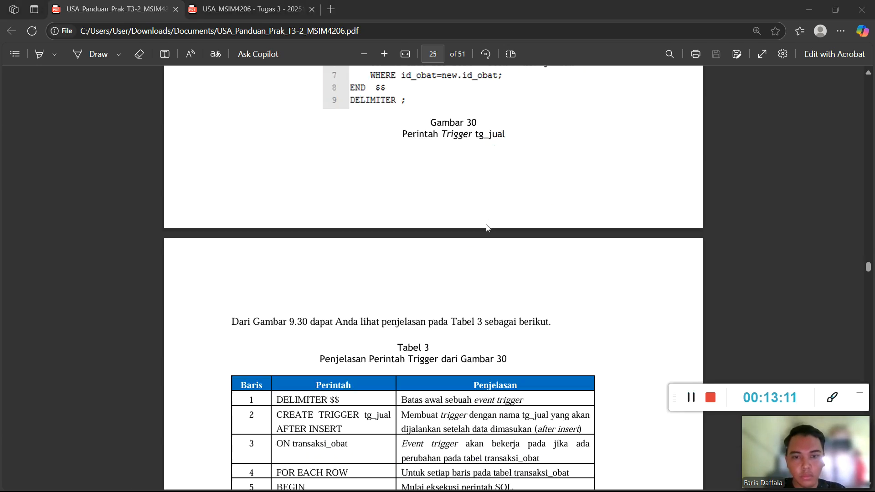
scroll(485, 228, "up", 2)
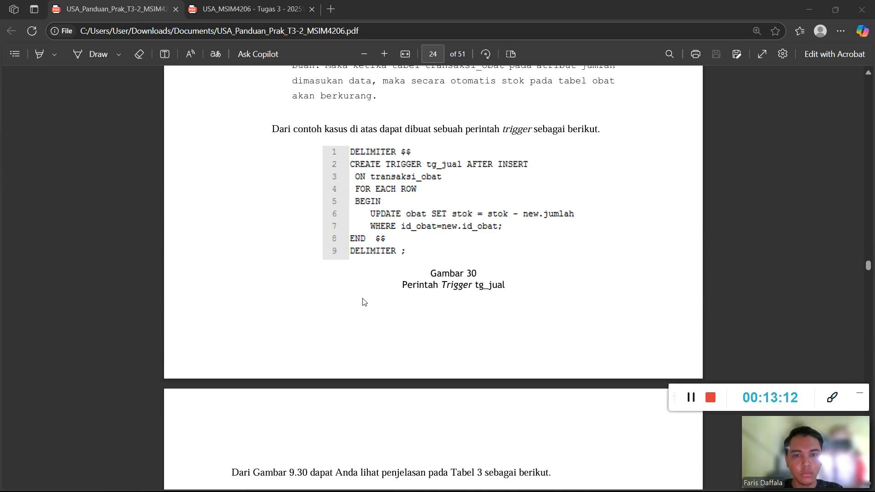
key("super")
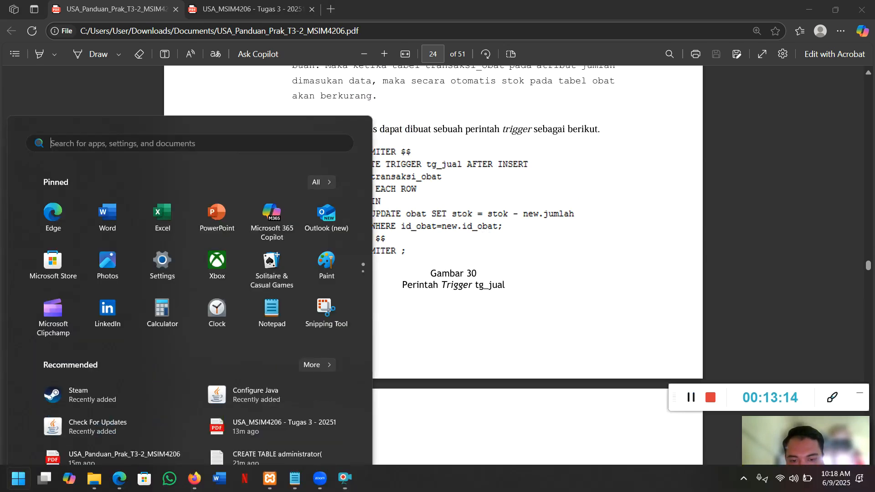
left_click(305, 482)
Select and copy the DELIMITER $$ … DELIMITER ; jual_obat trigger code, then switch back to Firefox.
scroll(378, 302, "down", 2)
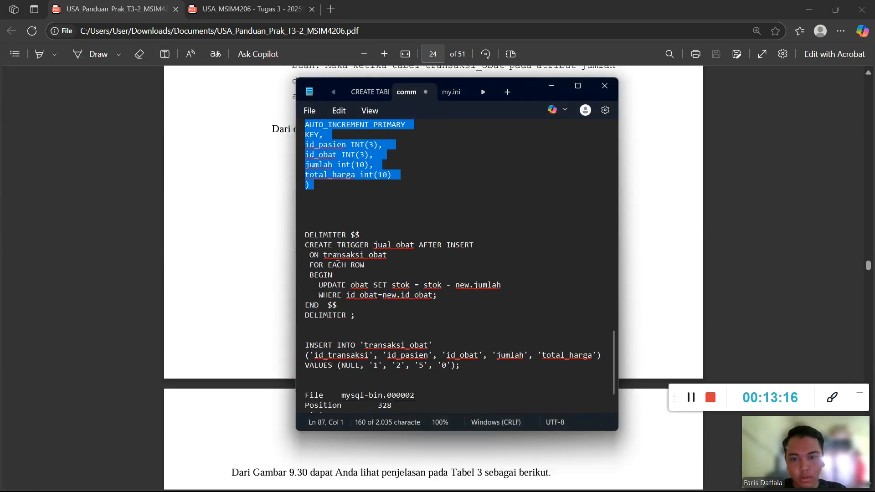
left_click_drag(306, 232, 370, 321)
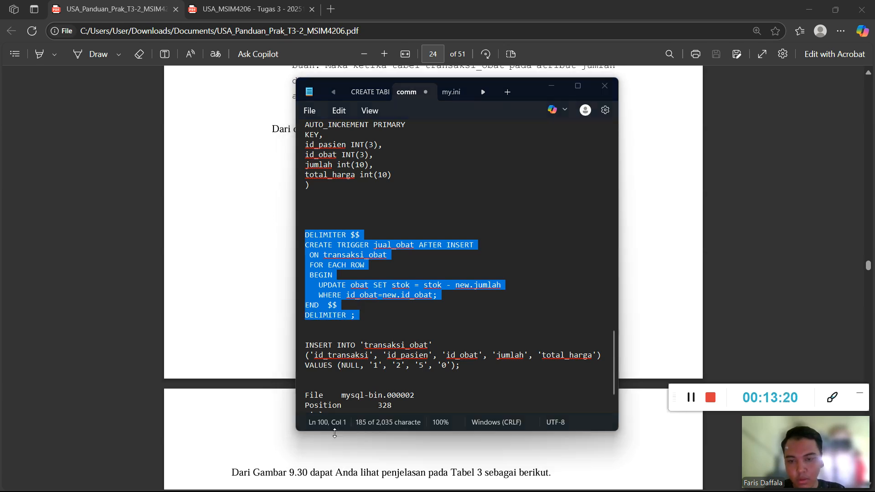
key("super")
mouse_move(197, 480)
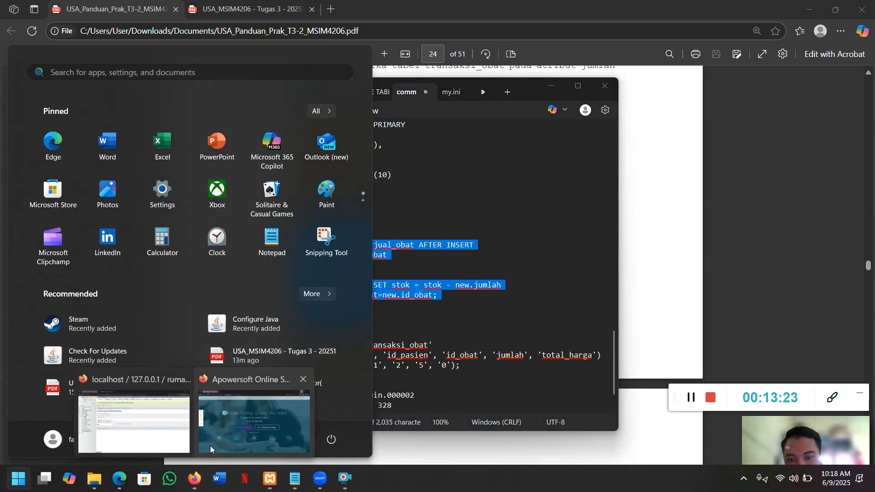
left_click(132, 429)
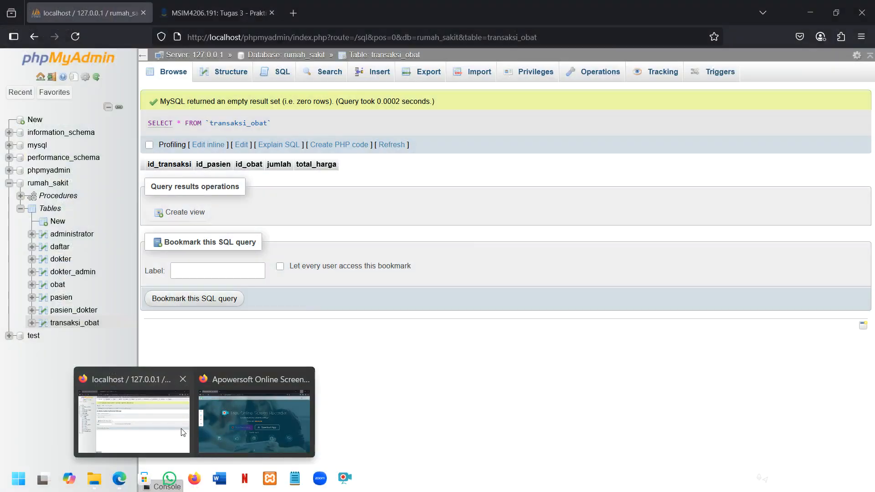
Paste the copied jual_obat trigger code into the rumah_sakit SQL editor and run it.
left_click(280, 72)
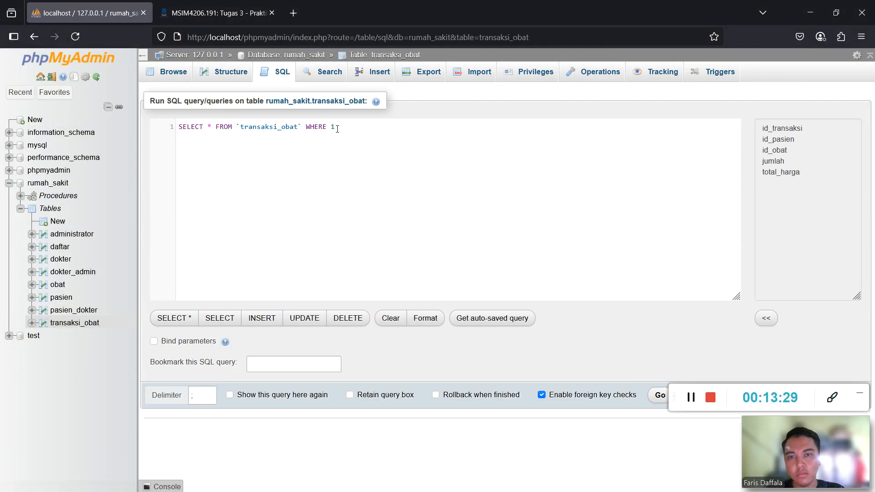
left_click(367, 132)
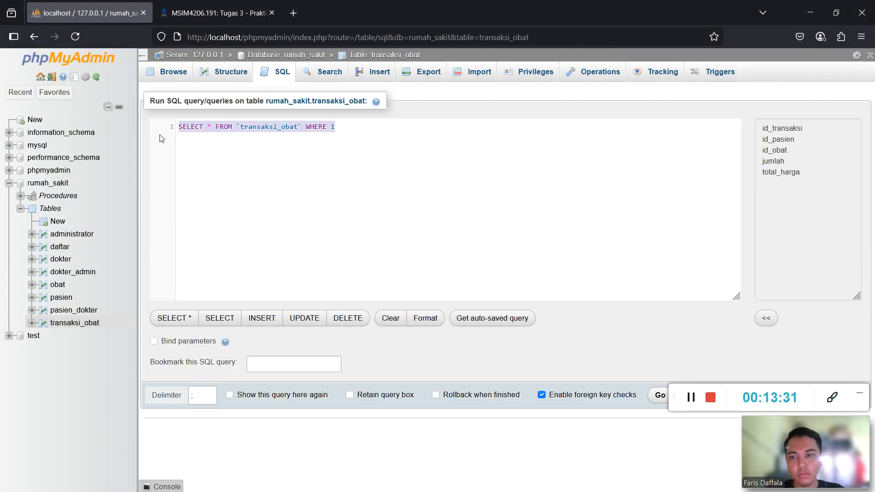
left_click(48, 183)
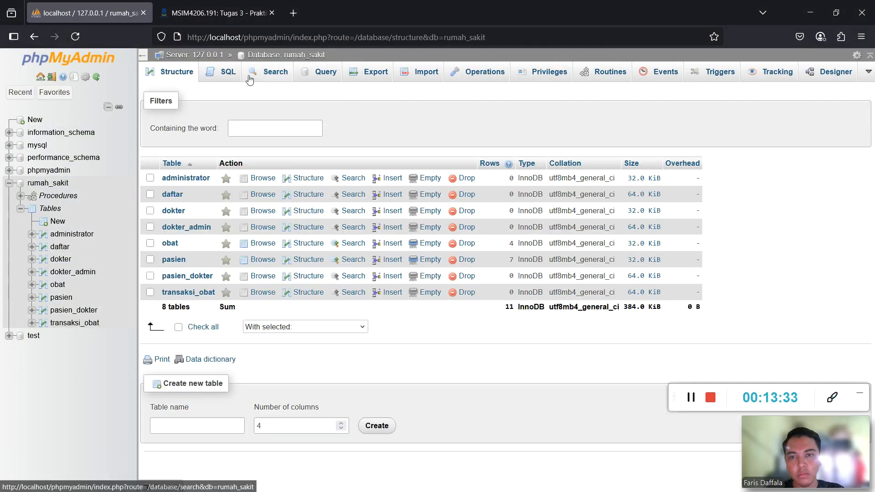
left_click(228, 73)
key("ctrl+v")
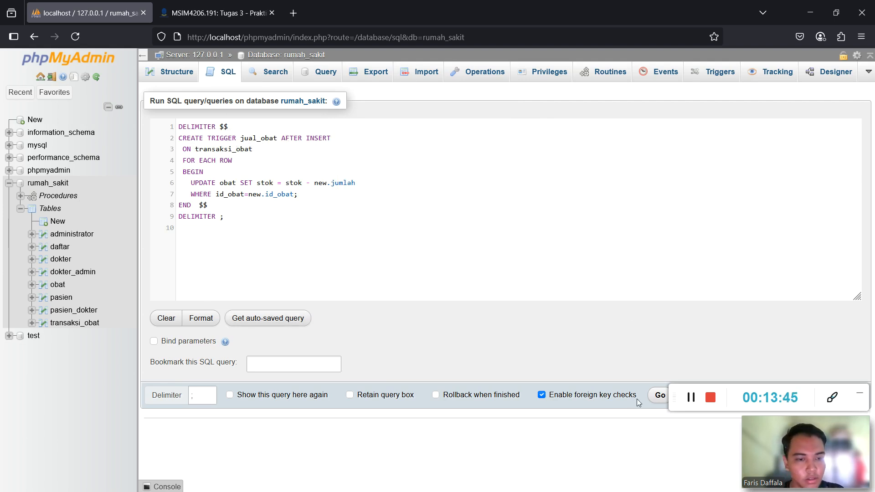
left_click(659, 396)
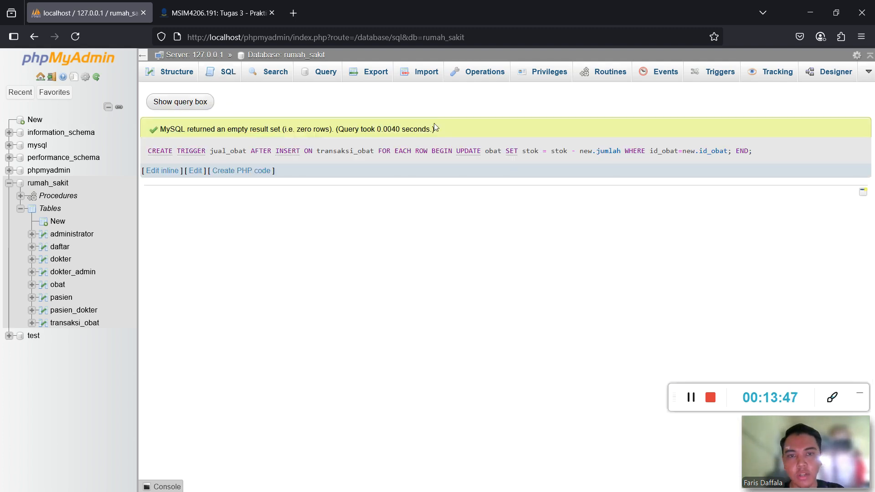
left_click(721, 72)
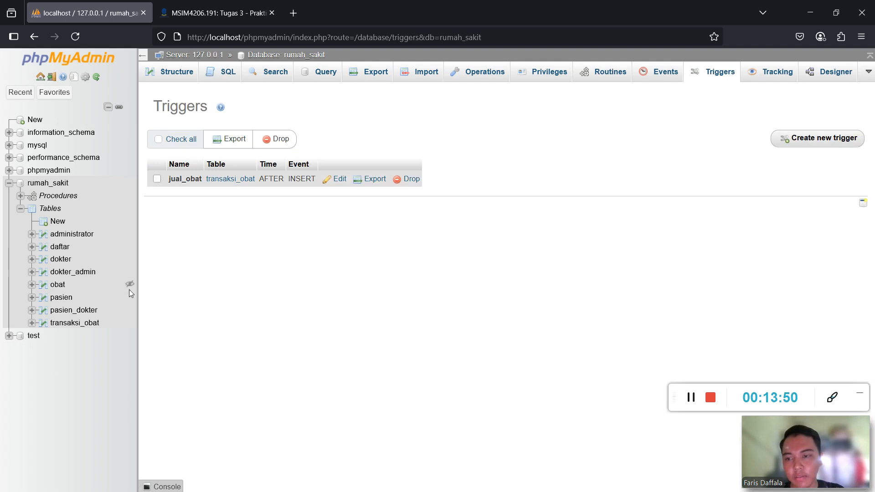
Browse the still-empty transaksi_obat table, then select the INSERT INTO transaksi_obat statement in the notes.
left_click(87, 325)
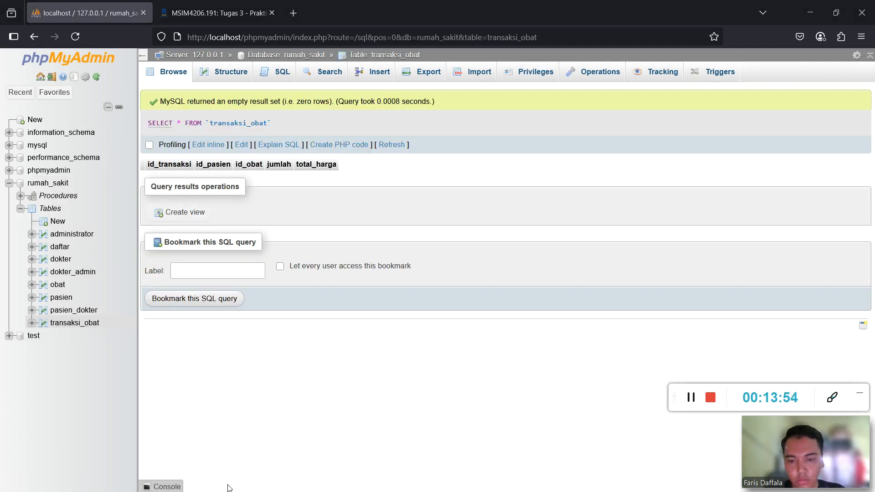
key("super")
left_click(294, 479)
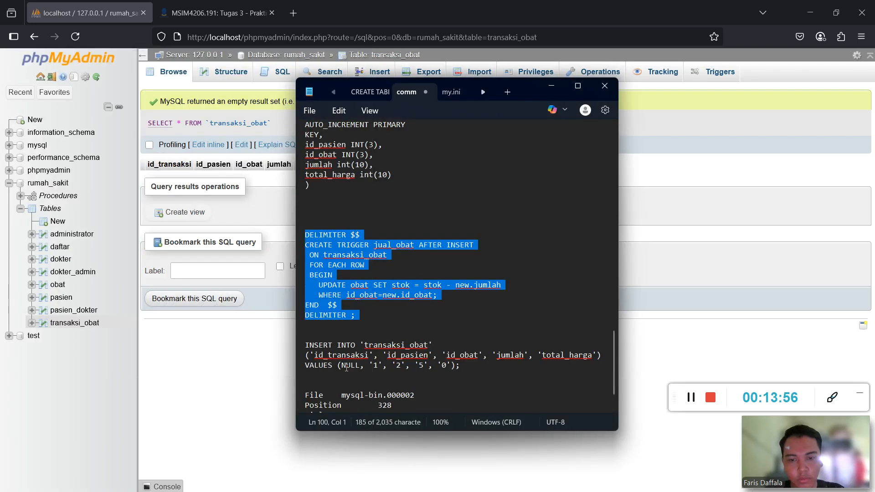
scroll(325, 315, "down", 1)
left_click_drag(306, 315, 462, 338)
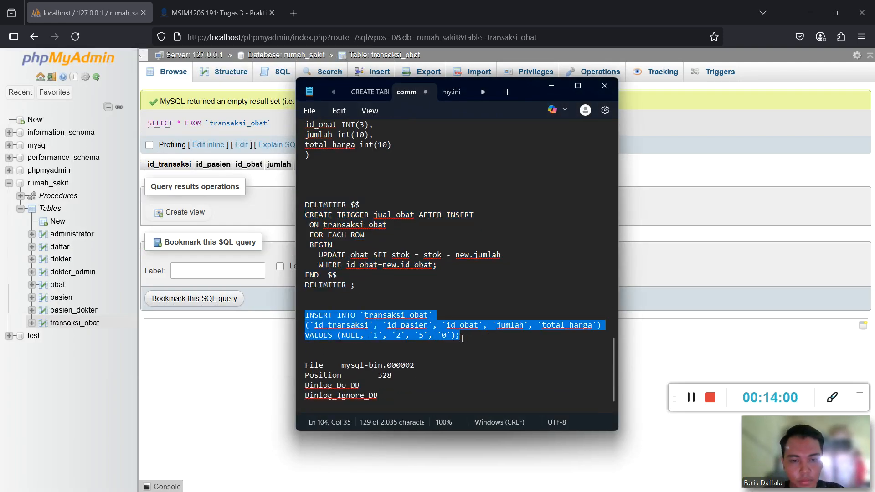
left_click(182, 366)
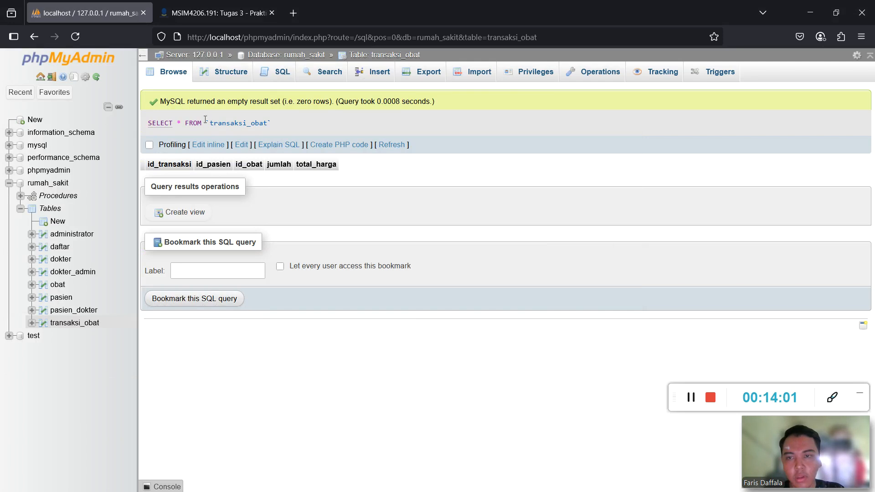
Insert a transaksi_obat row with id_pasien 5, id_obat B01, jumlah 5 and total_harga 100000.
left_click(377, 76)
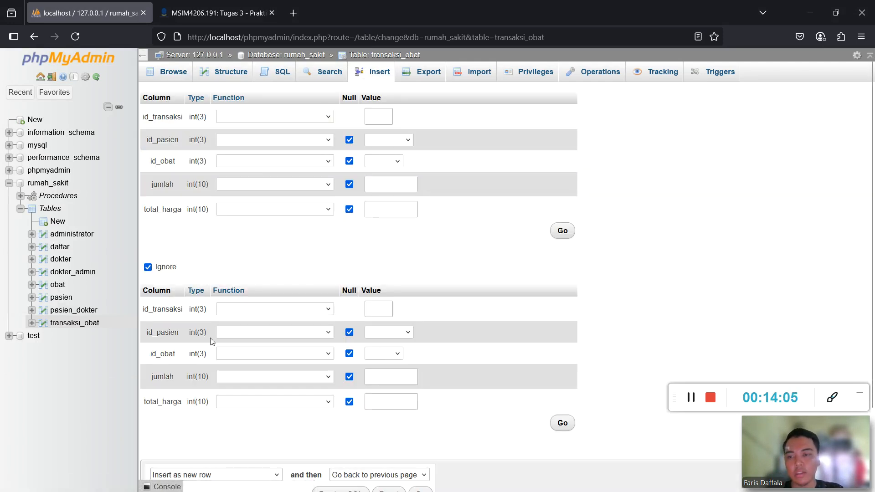
left_click(381, 114)
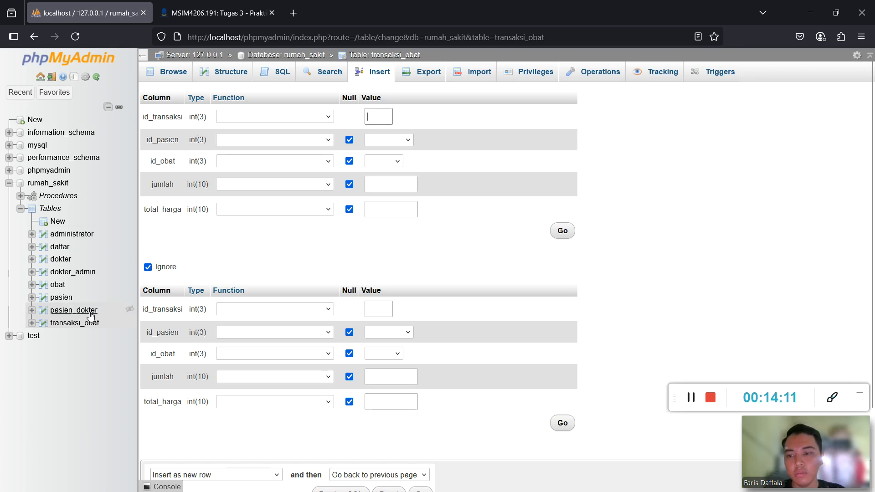
left_click(401, 140)
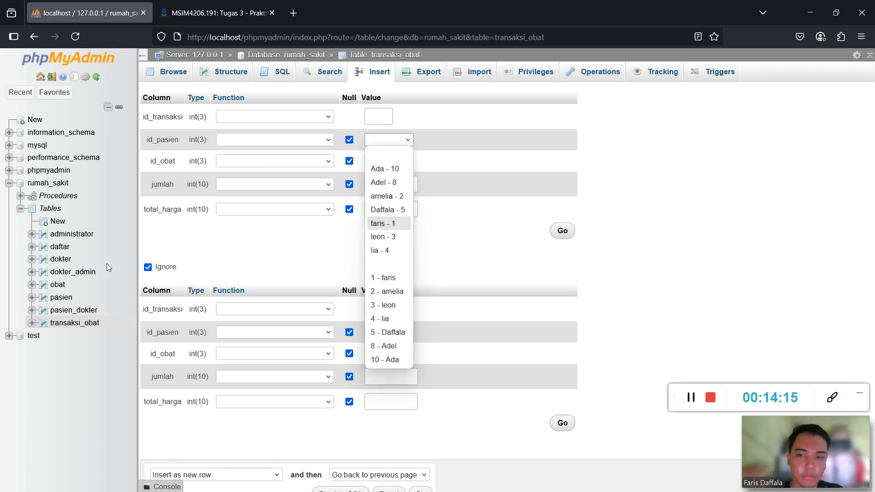
left_click(393, 215)
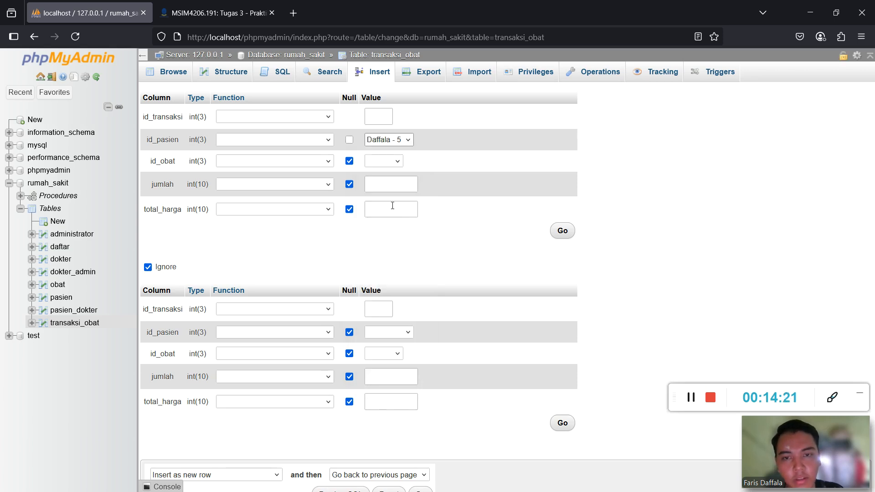
left_click(383, 162)
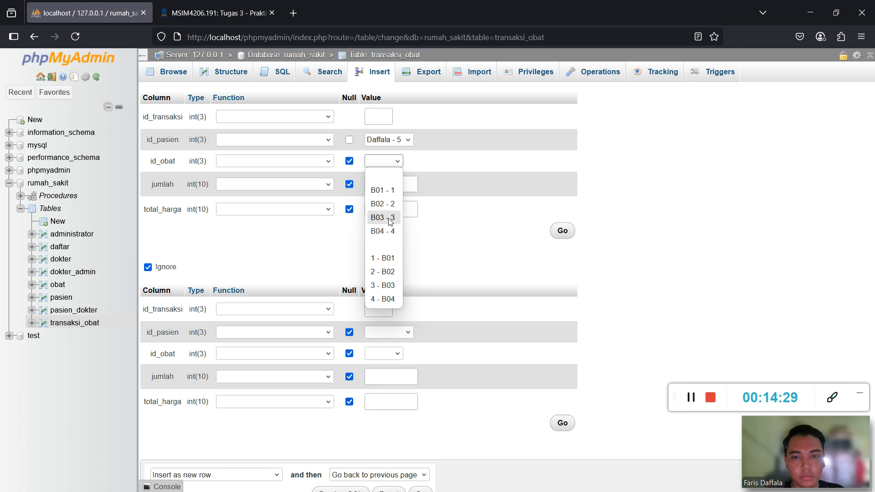
left_click(390, 191)
left_click(387, 183)
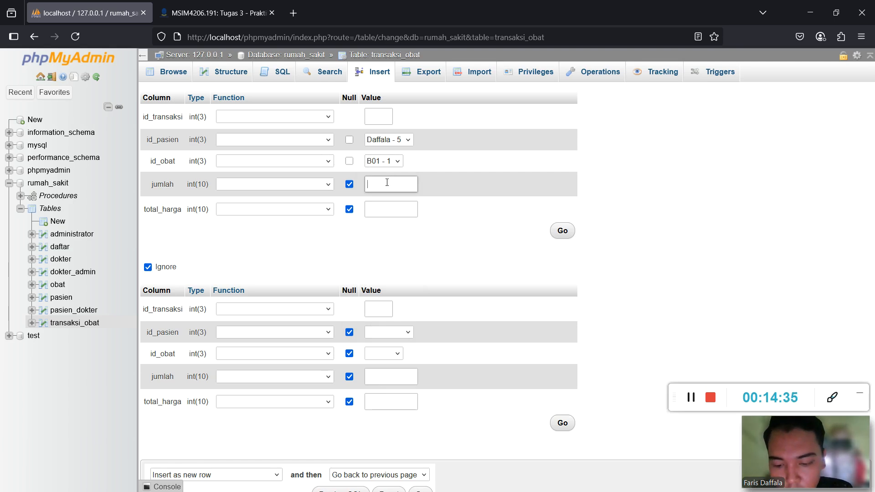
type("5")
left_click(406, 210)
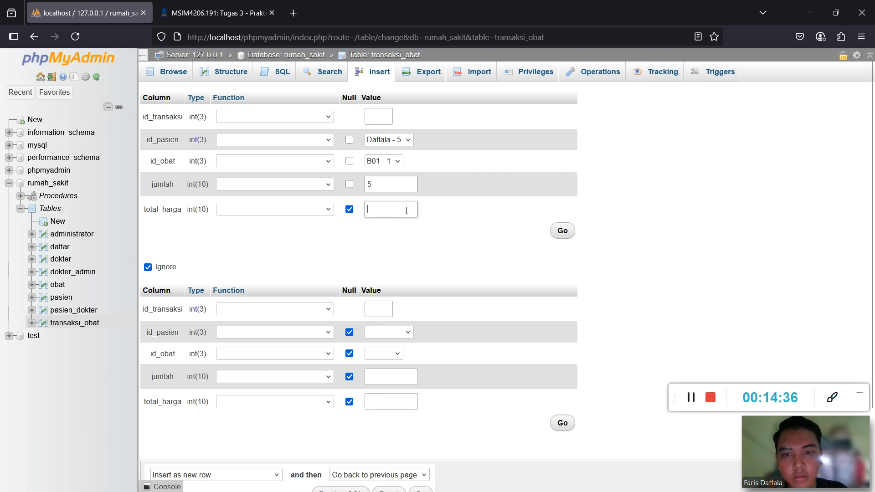
type("100000")
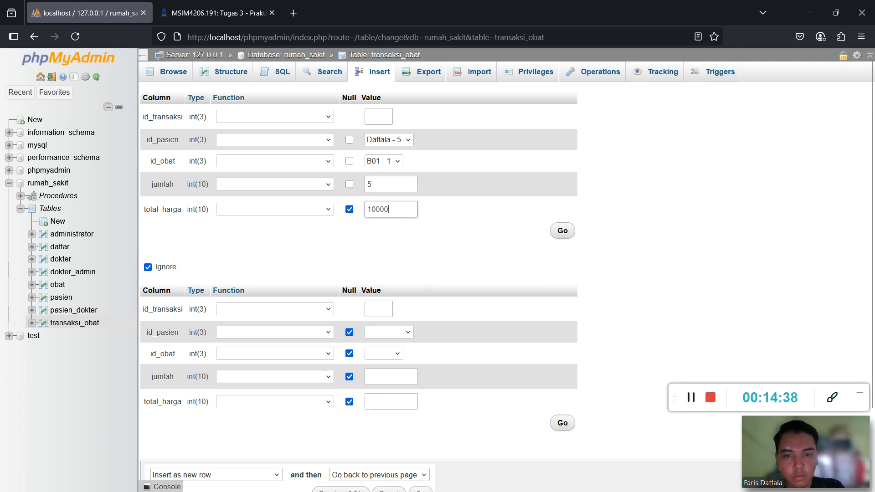
left_click(567, 231)
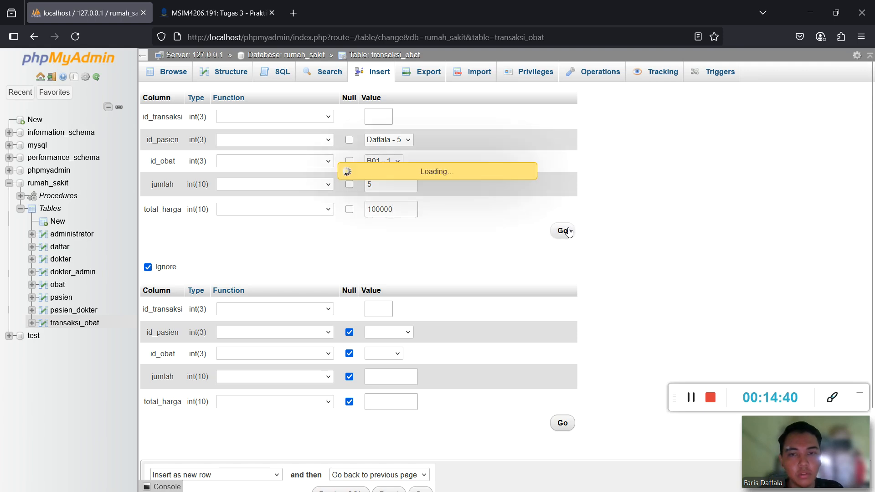
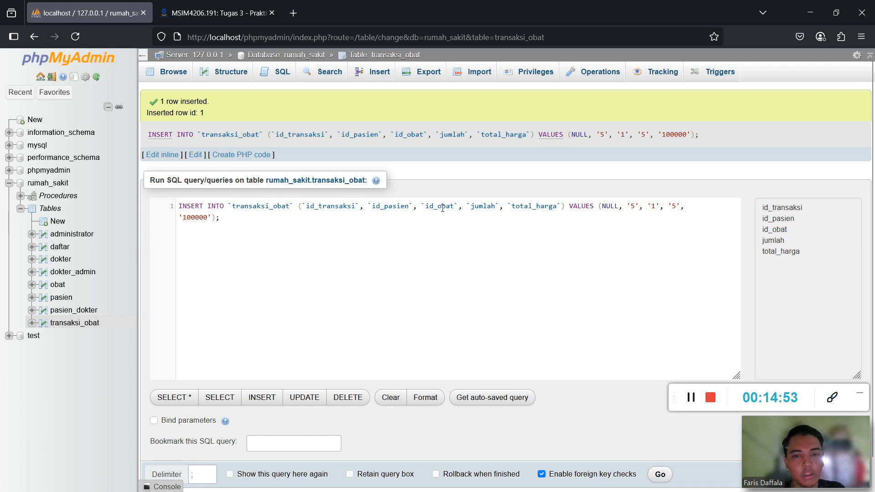
Compare the obat table's stock levels with the new transaksi_obat row, widening the stok column.
left_click(57, 284)
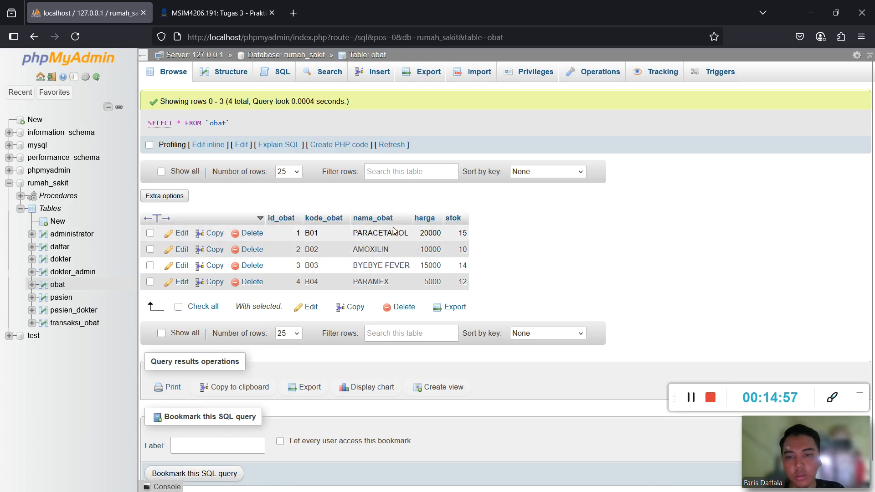
left_click(73, 323)
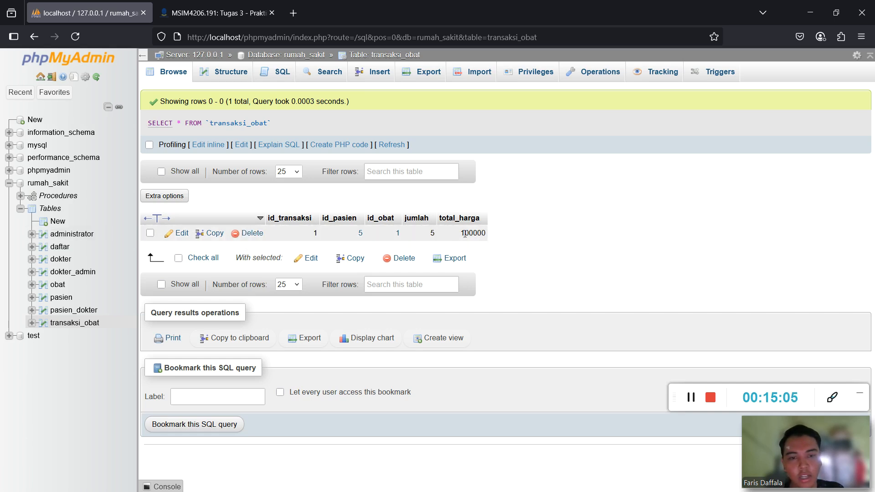
left_click(58, 285)
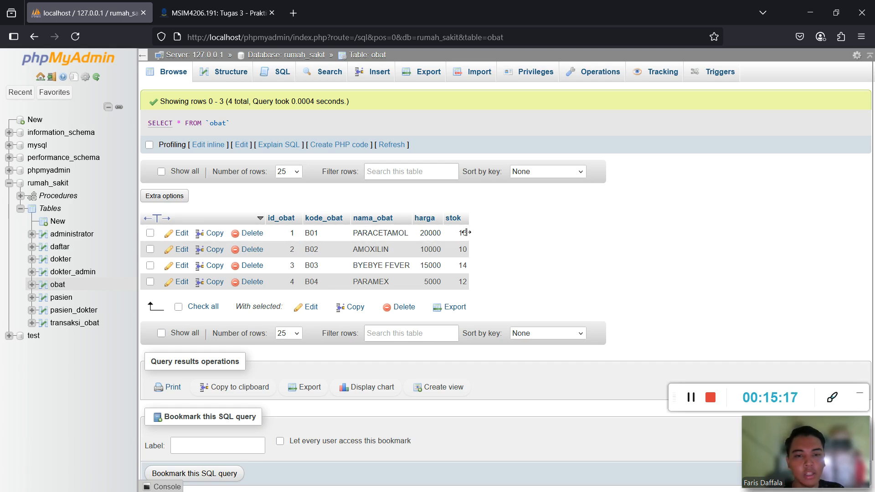
left_click_drag(466, 233, 473, 233)
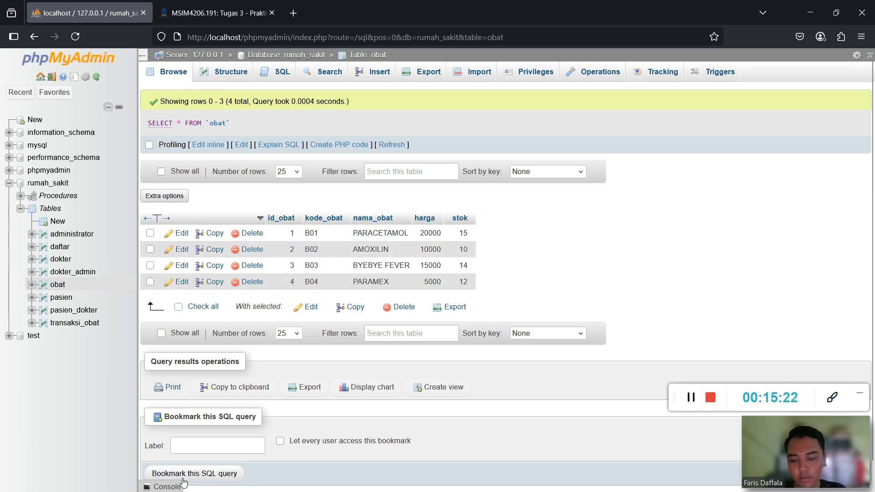
key("super")
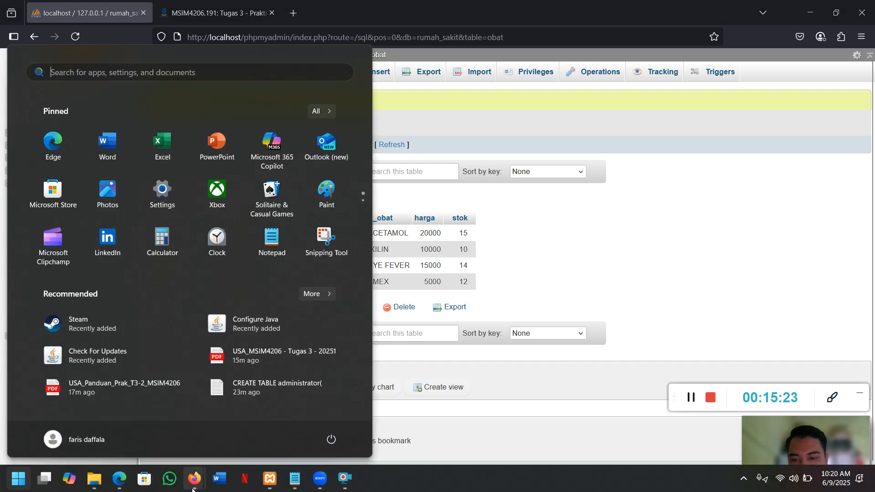
Read the PDF lab guide down to the REPLIKASI section's Gambar 37 (Menu Replication) figure.
left_click(120, 478)
scroll(461, 292, "down", 5)
scroll(460, 292, "down", 15)
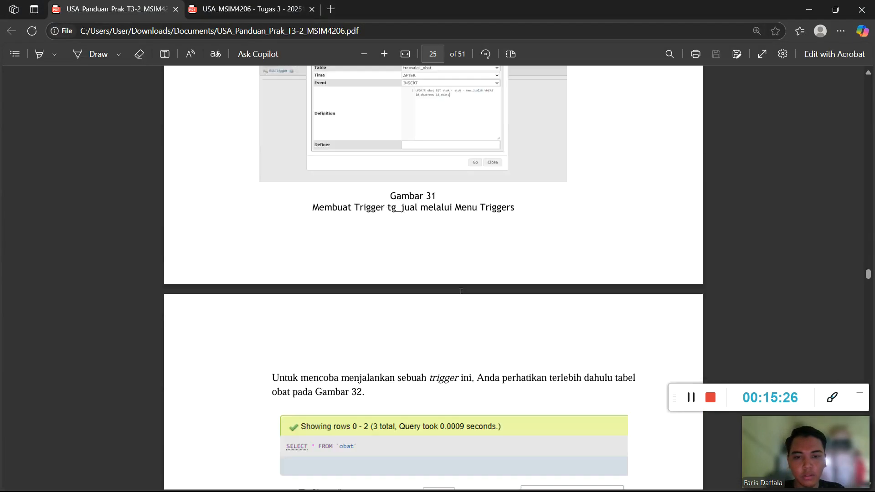
scroll(461, 291, "down", 10)
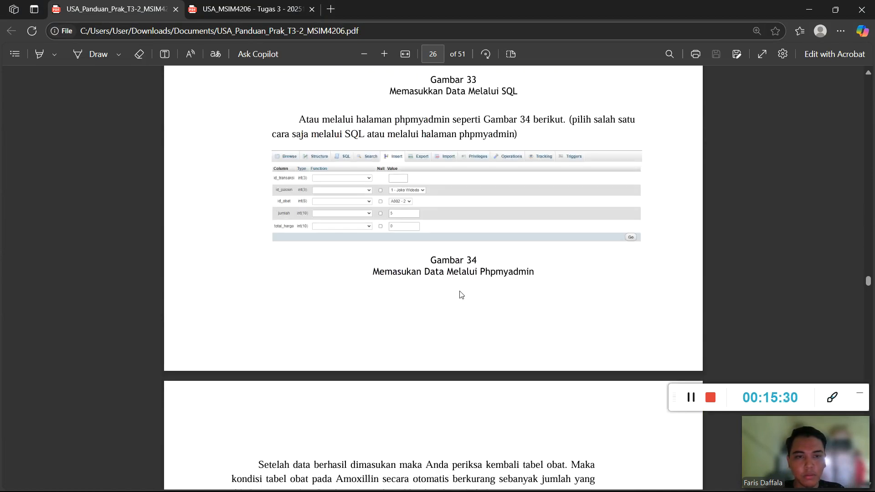
scroll(457, 232, "down", 12)
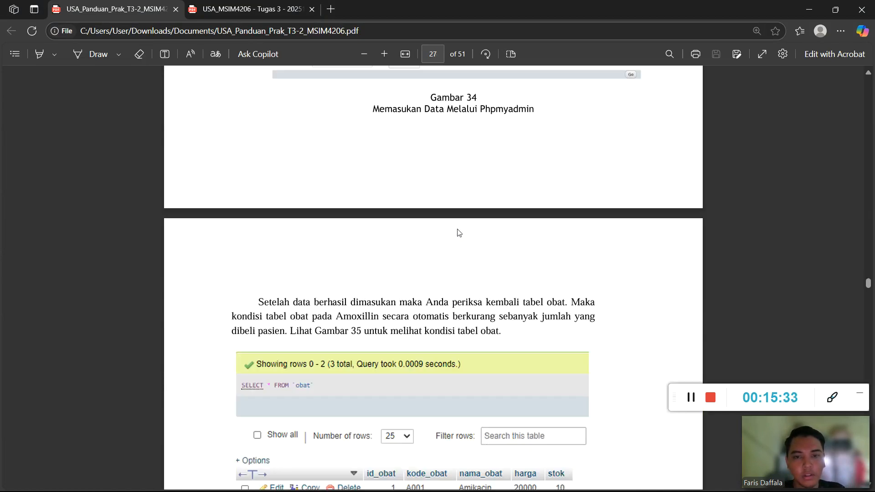
scroll(431, 234, "down", 4)
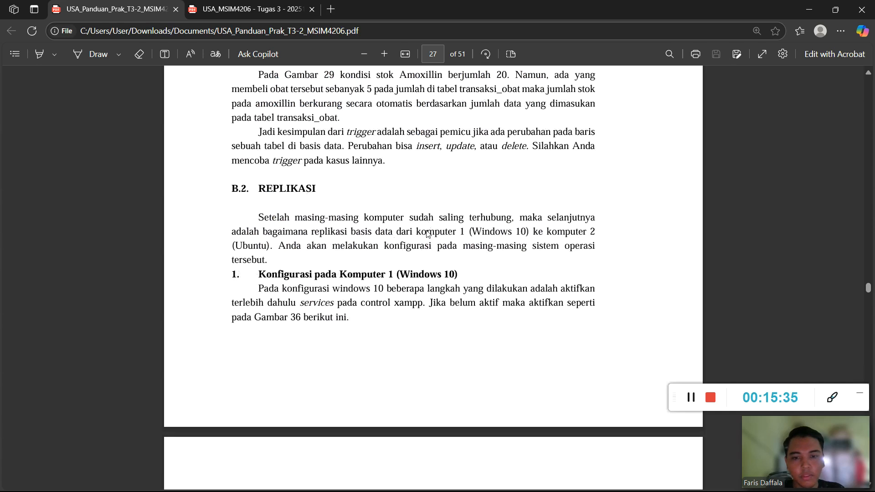
scroll(428, 234, "up", 1)
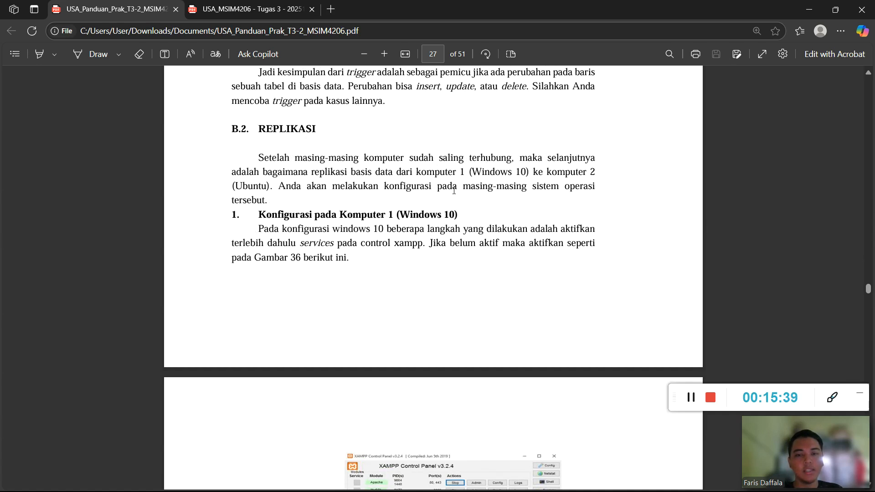
scroll(424, 246, "down", 9)
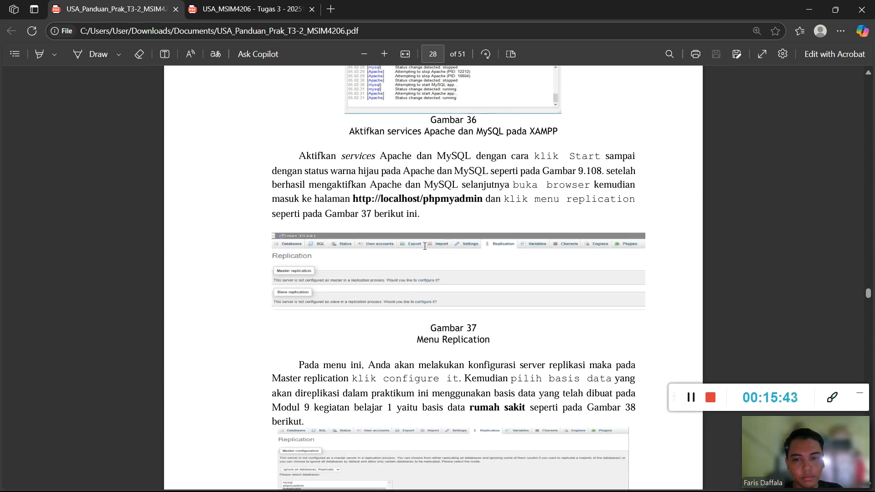
left_click(809, 9)
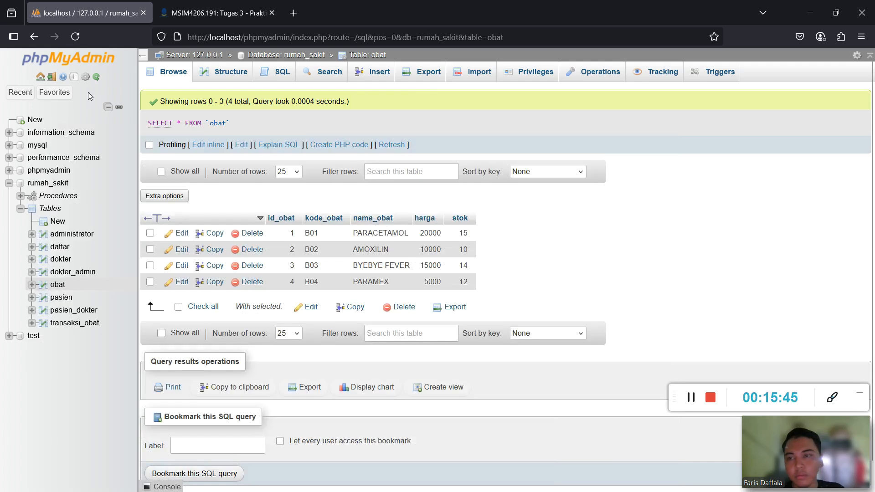
Configure the server as replication primary, ignoring all databases except rumah_sakit.
left_click(82, 60)
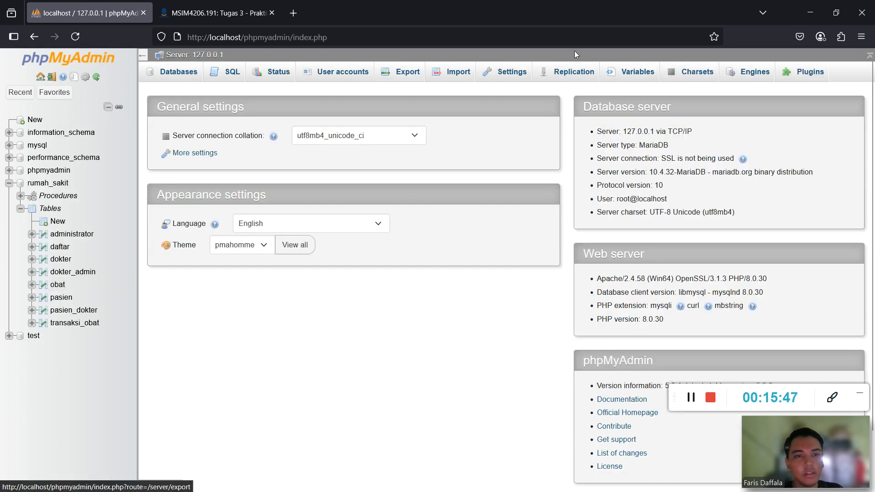
left_click(572, 75)
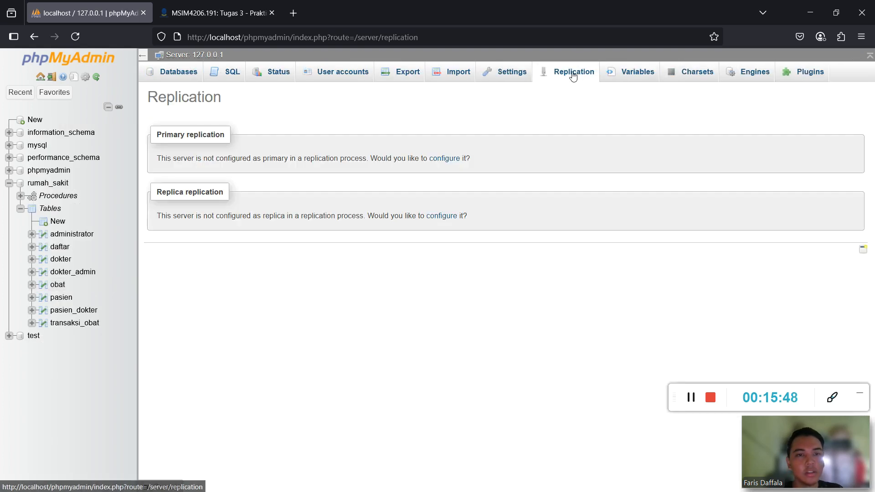
left_click(444, 158)
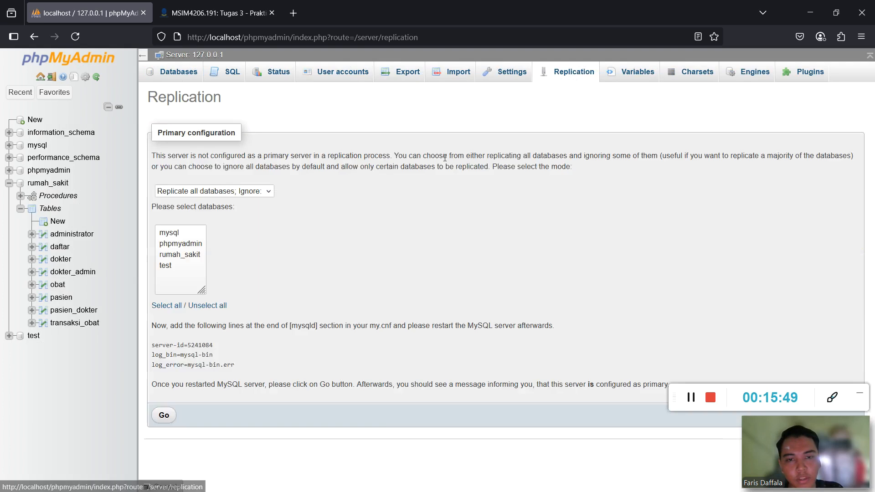
left_click(250, 195)
left_click(226, 220)
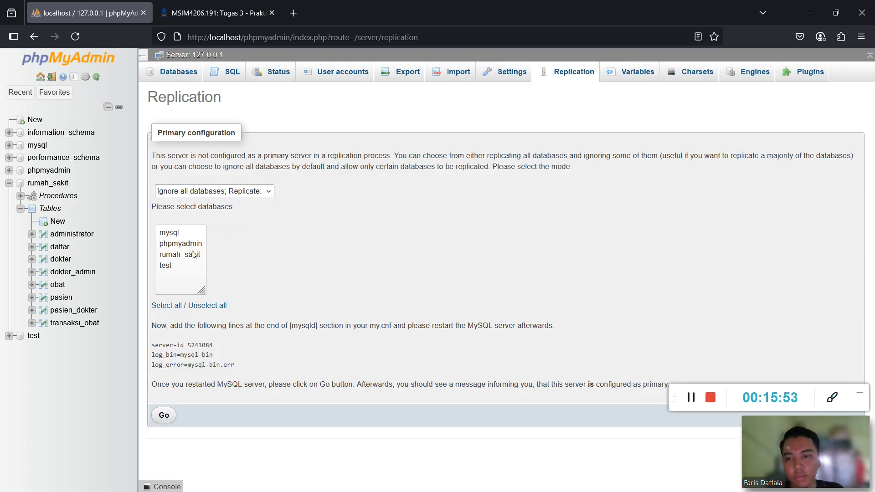
left_click(176, 255)
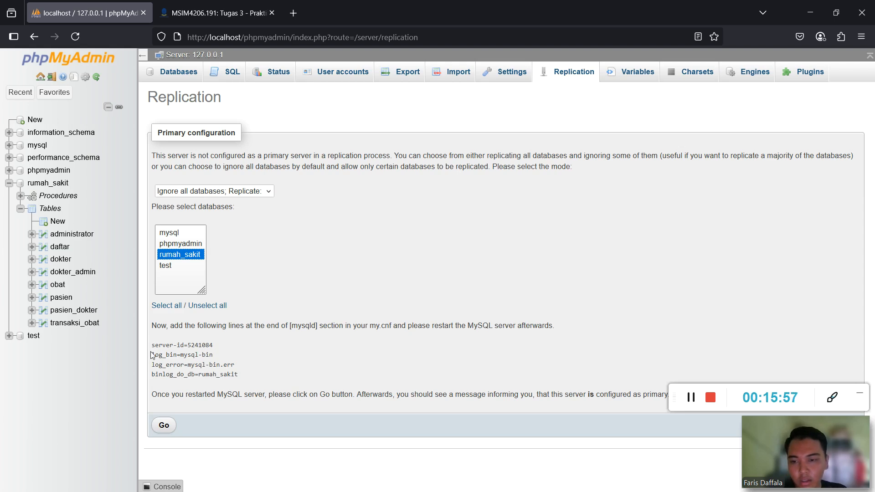
Copy the four generated primary configuration lines.
left_click_drag(153, 346, 256, 378)
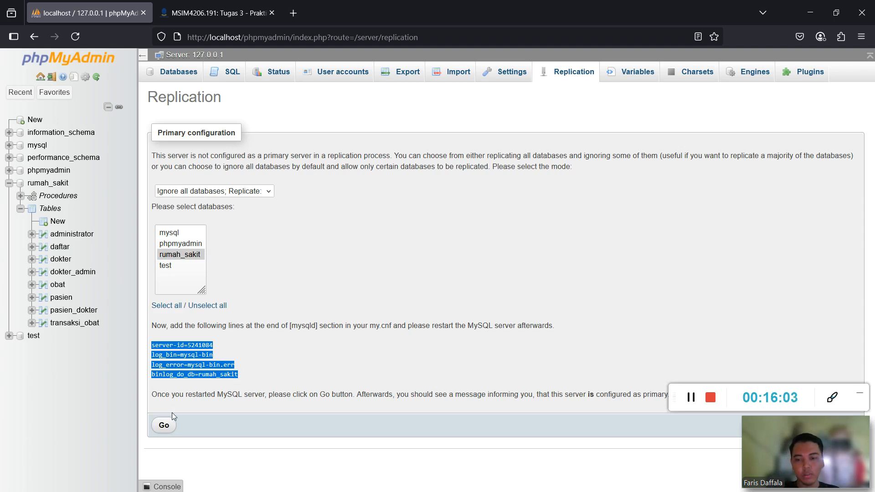
key("super")
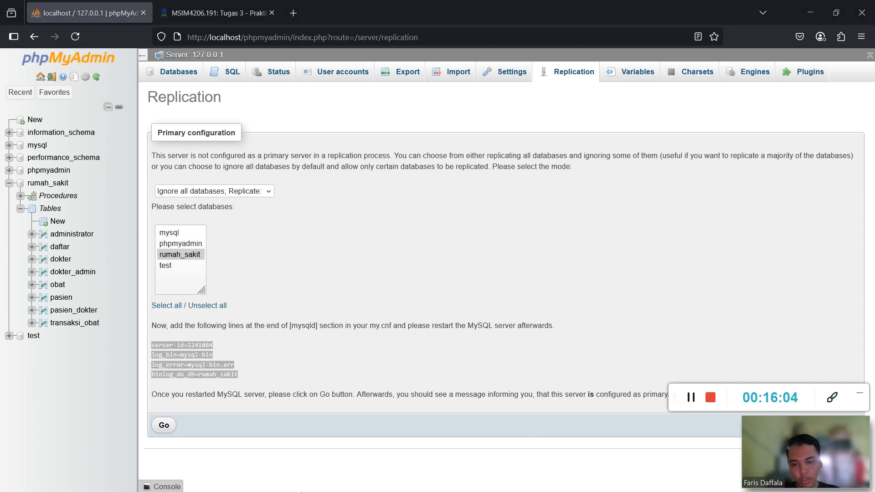
left_click(270, 483)
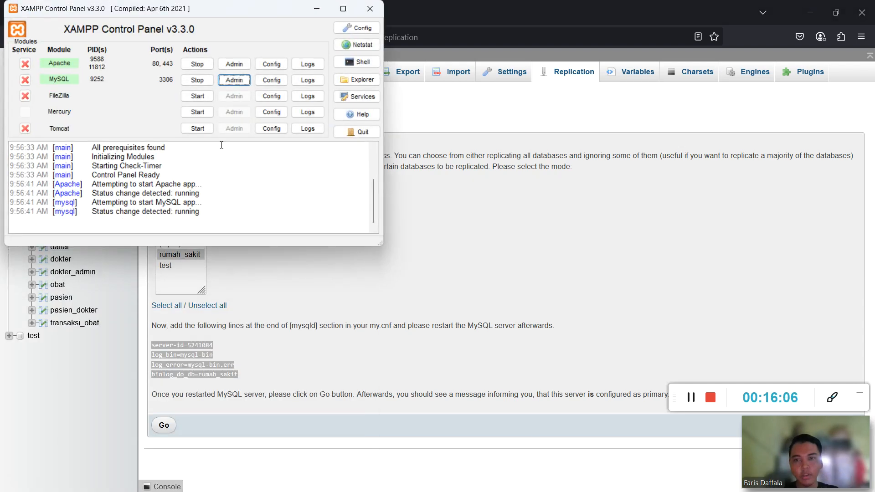
Open MySQL's my.ini from XAMPP and paste the four replication lines after log_error.
left_click(271, 80)
left_click(334, 96)
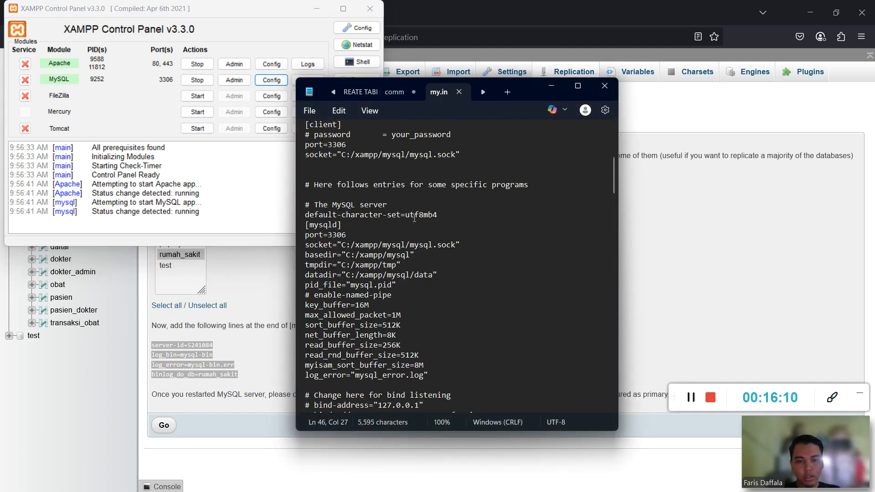
scroll(415, 219, "down", 3)
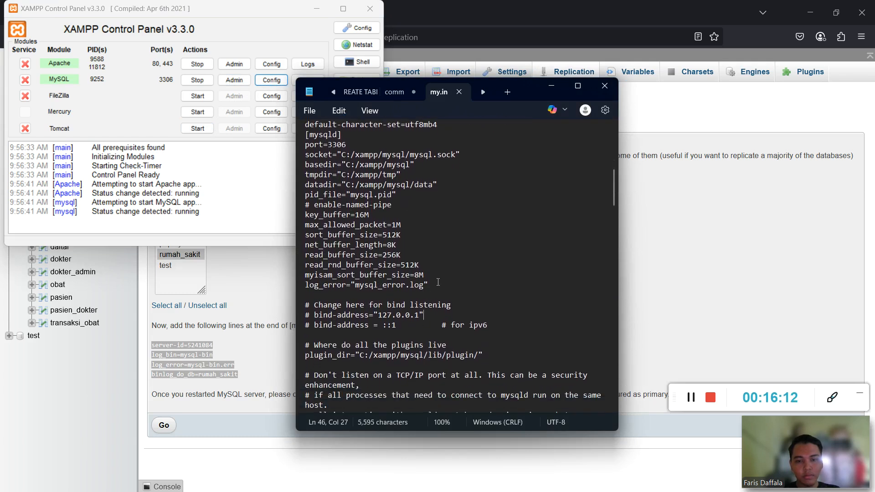
scroll(438, 282, "up", 5)
scroll(330, 217, "down", 2)
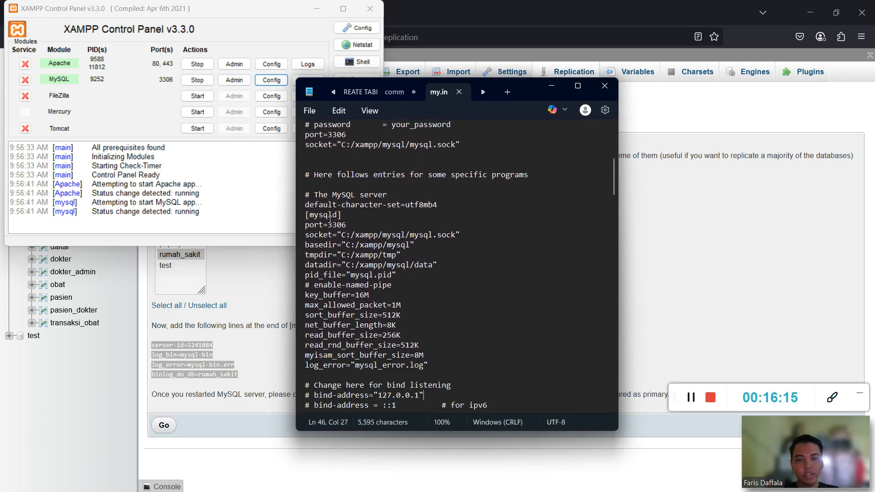
scroll(440, 317, "down", 2)
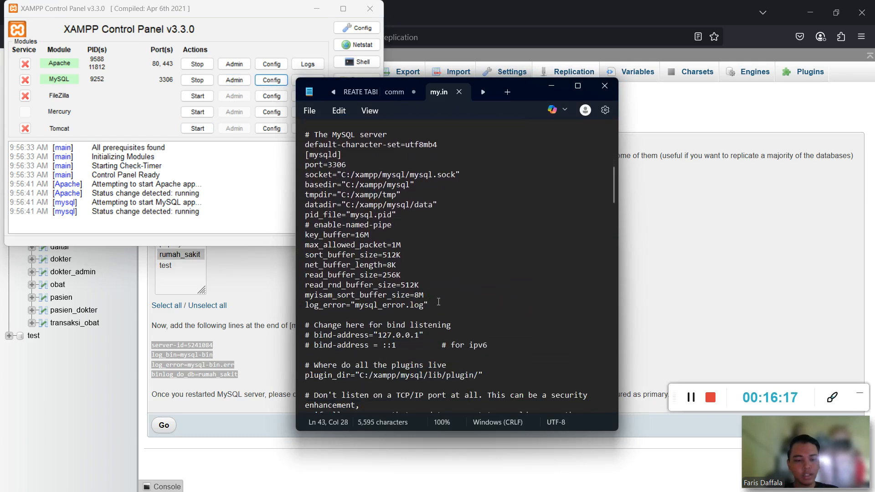
key("Return")
key("Return")
type("server-id=5241084 log_bin=mysql-bin log_error=mysql-bin.err binlog_do_db=rumah_sakit")
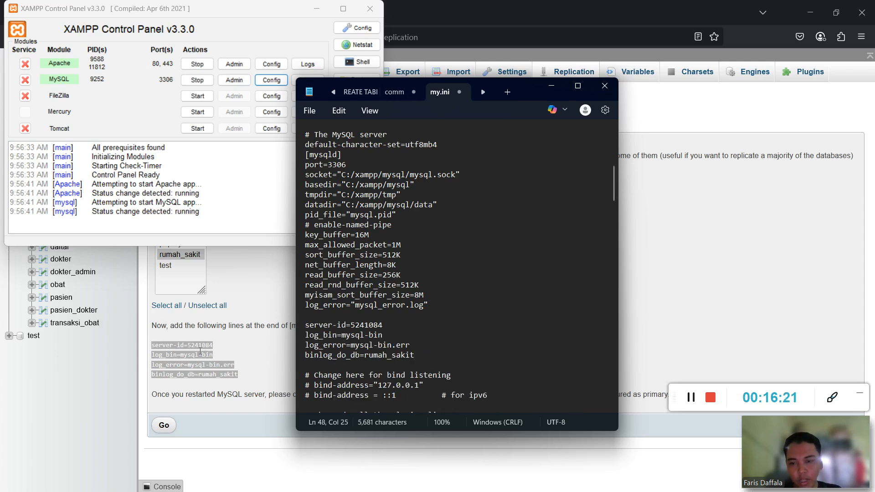
Save the edited my.ini through Notepad's File menu and minimize Notepad.
left_click(553, 86)
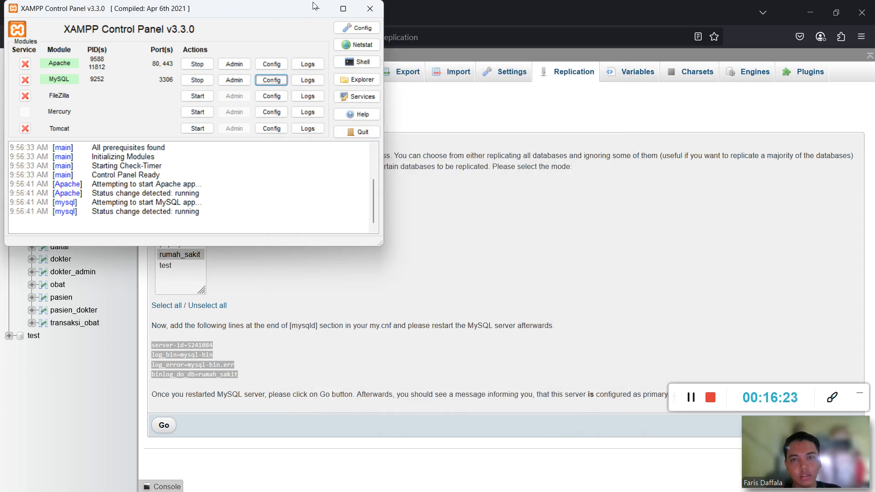
left_click(317, 8)
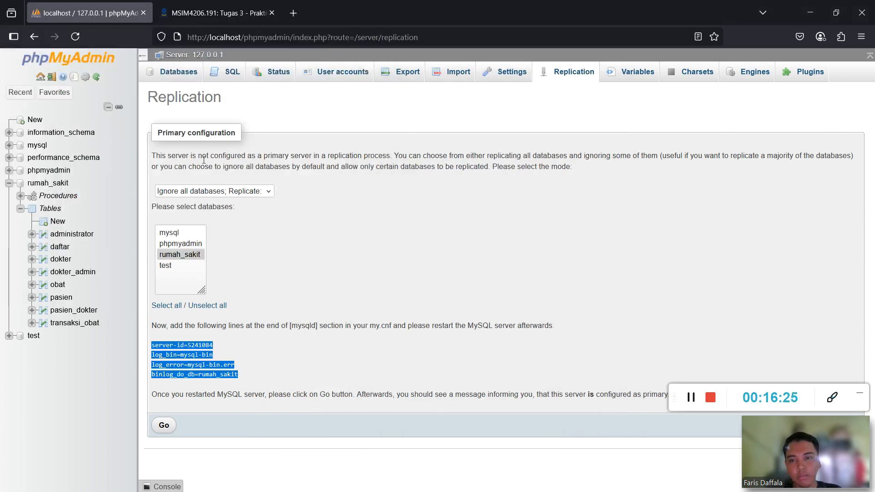
key("super")
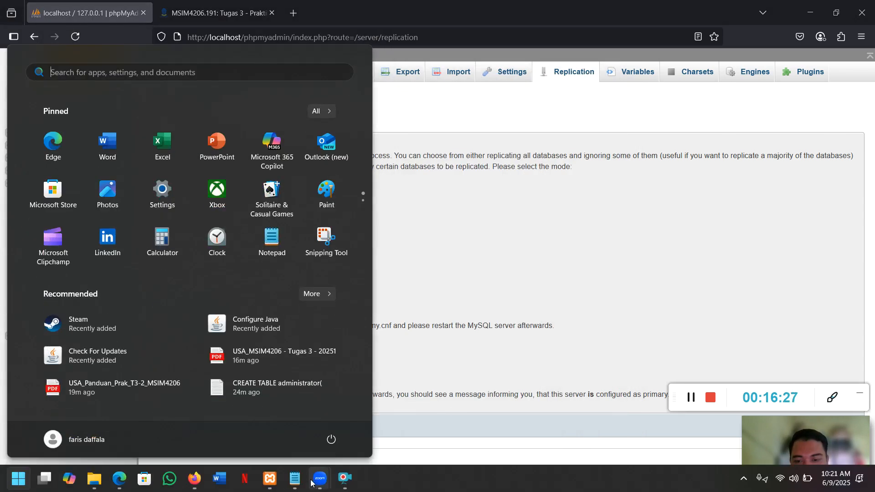
left_click(296, 483)
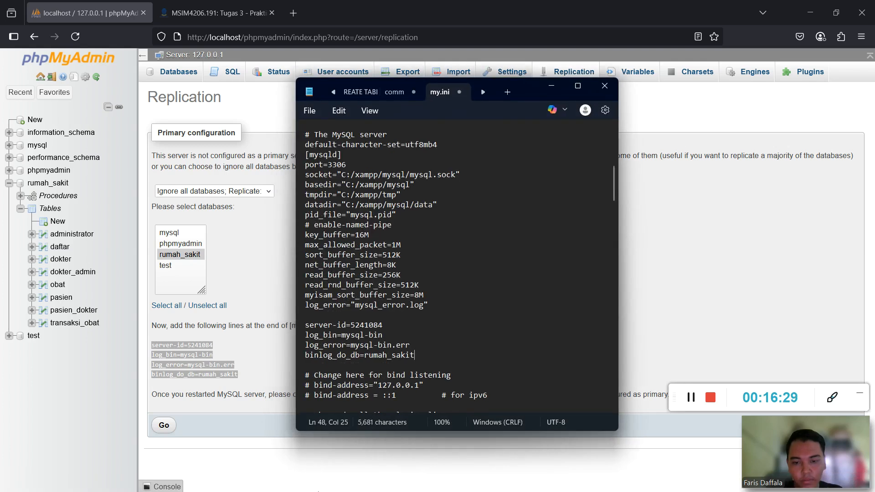
left_click(311, 111)
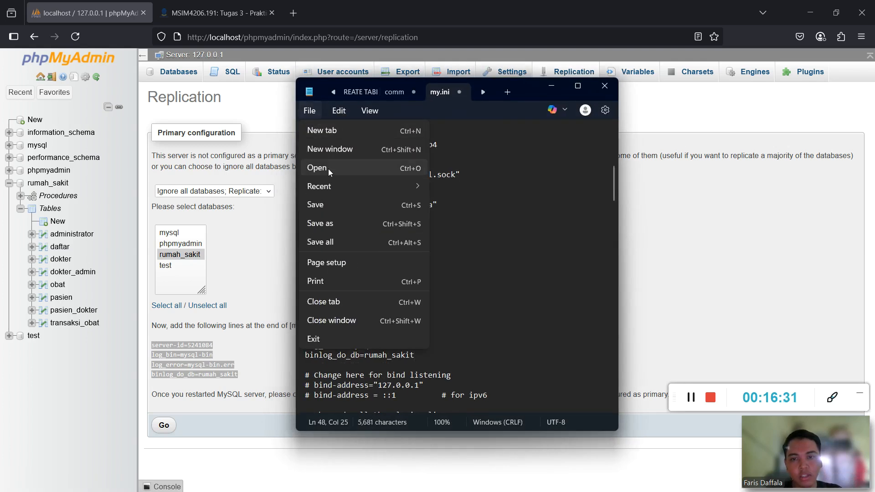
left_click(326, 207)
left_click(551, 86)
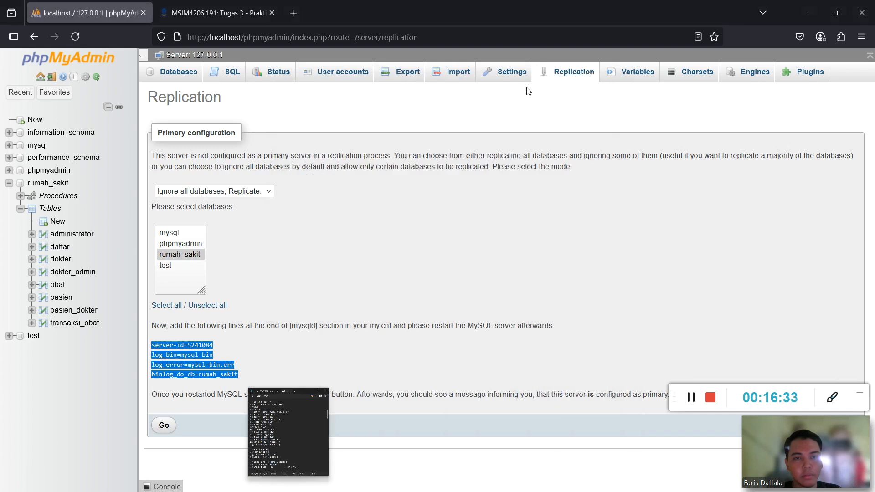
key("super")
Stop and start MySQL in XAMPP so it runs again as PID 10316.
left_click(272, 480)
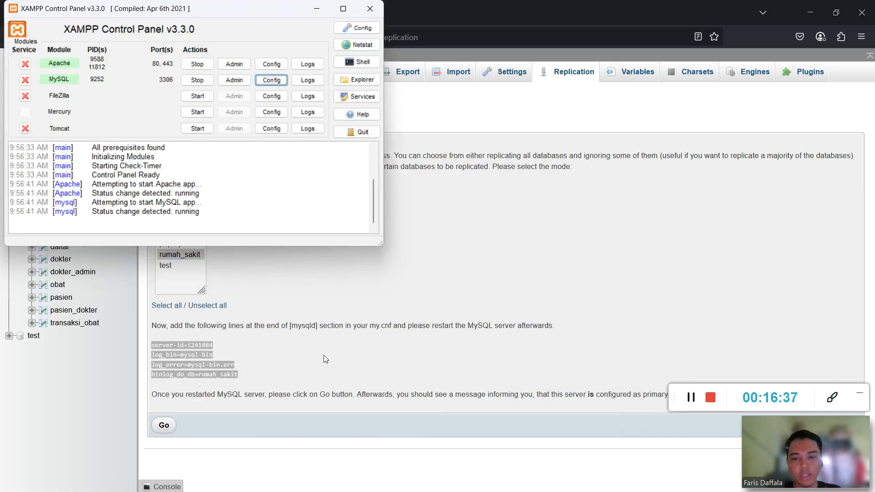
left_click(205, 81)
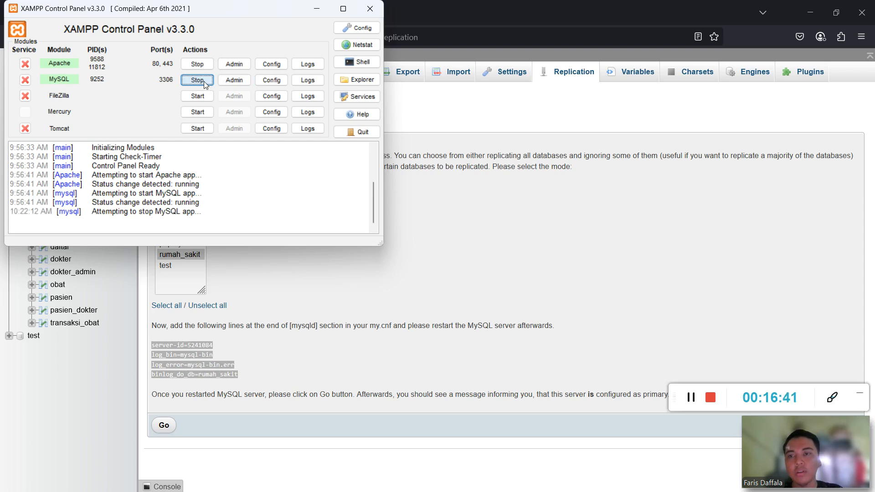
left_click(210, 81)
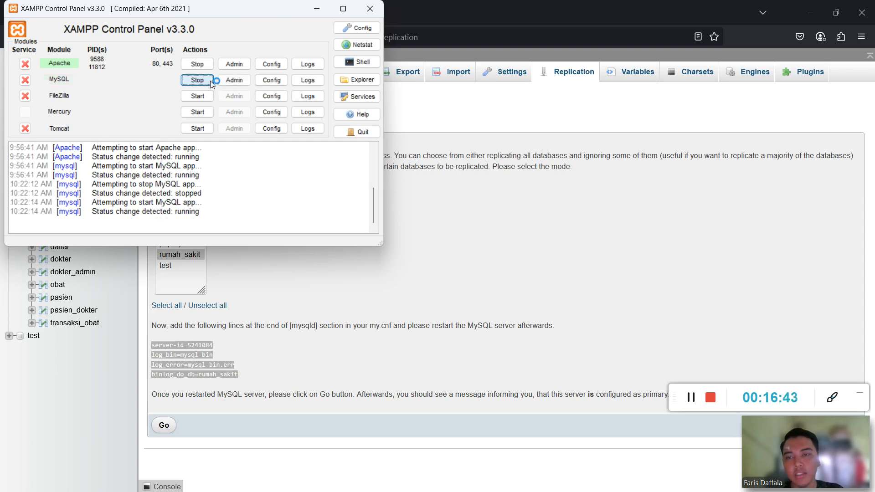
left_click(317, 8)
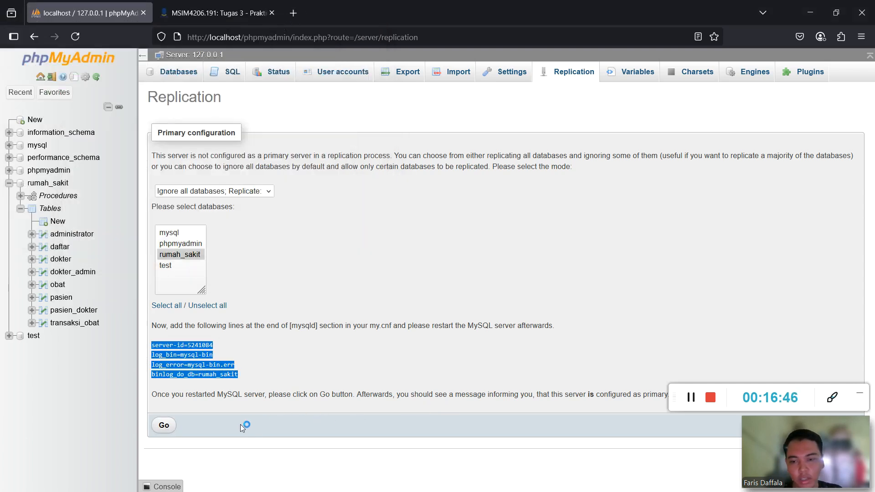
Confirm the primary configuration and show its status: mysql-bin.000001, position 328, Binlog_Do_DB rumah_sakit.
left_click(165, 426)
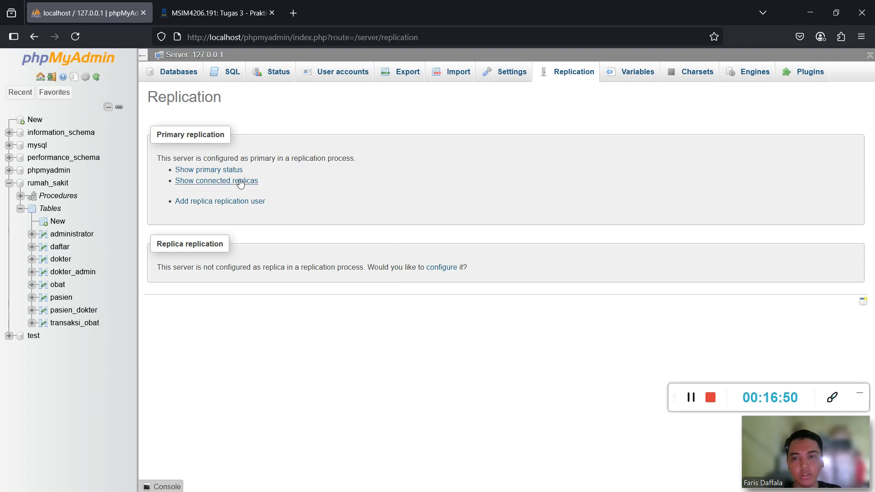
left_click(206, 170)
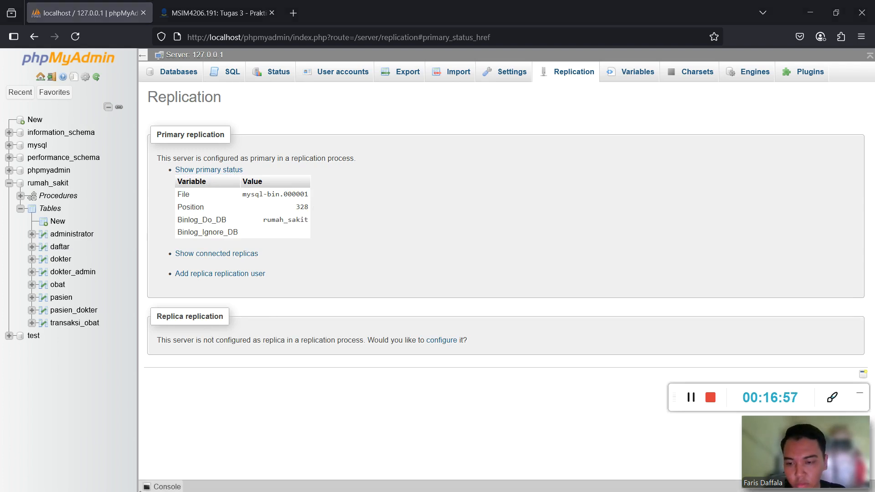
key("super")
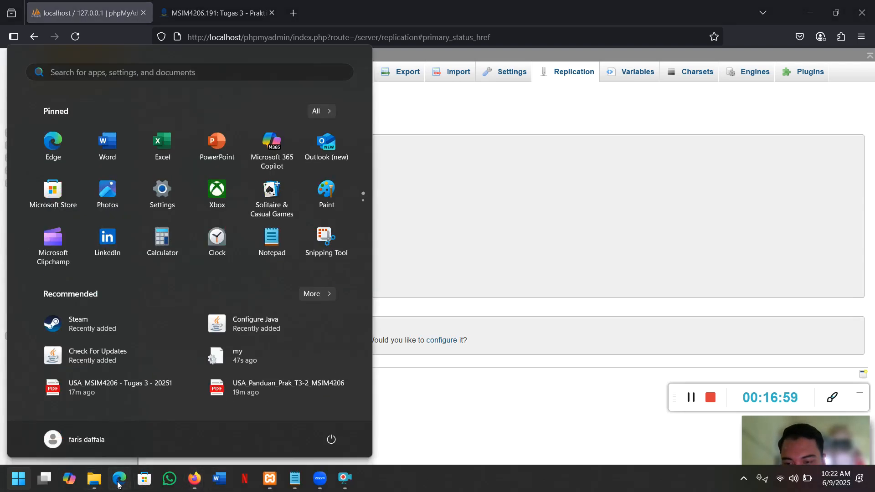
Read the lab guide from page 29 to page 31, on creating a replication user account.
left_click(120, 479)
scroll(329, 231, "down", 20)
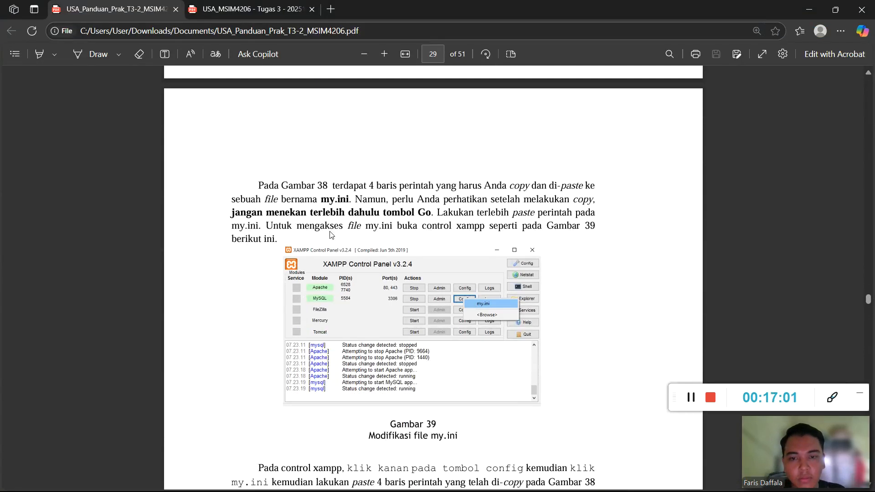
scroll(332, 235, "up", 2)
scroll(332, 236, "down", 7)
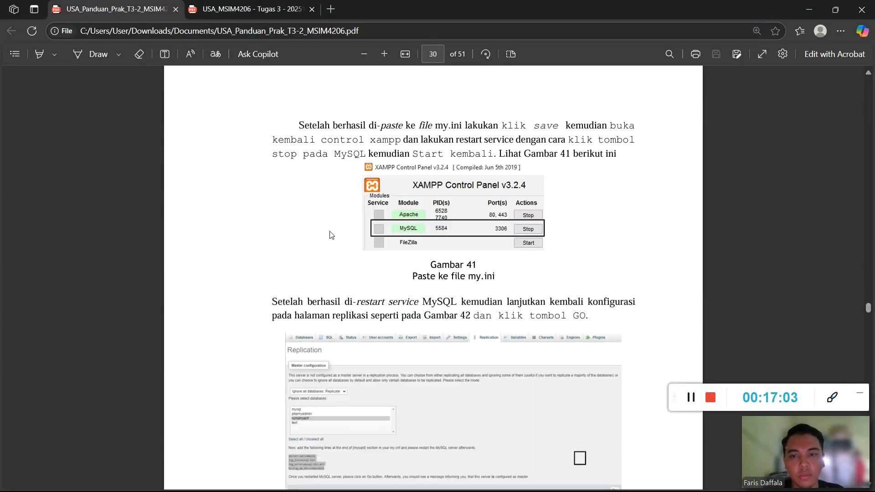
scroll(406, 226, "down", 8)
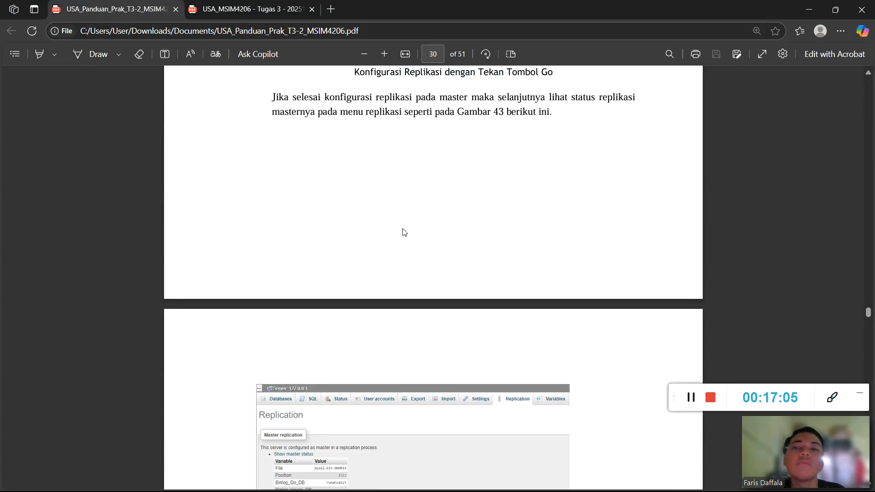
scroll(403, 232, "down", 5)
scroll(403, 233, "down", 5)
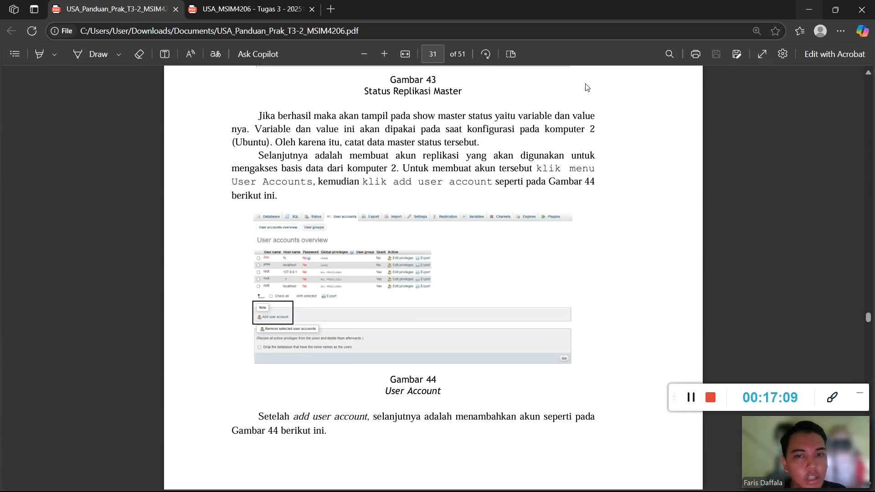
left_click(811, 8)
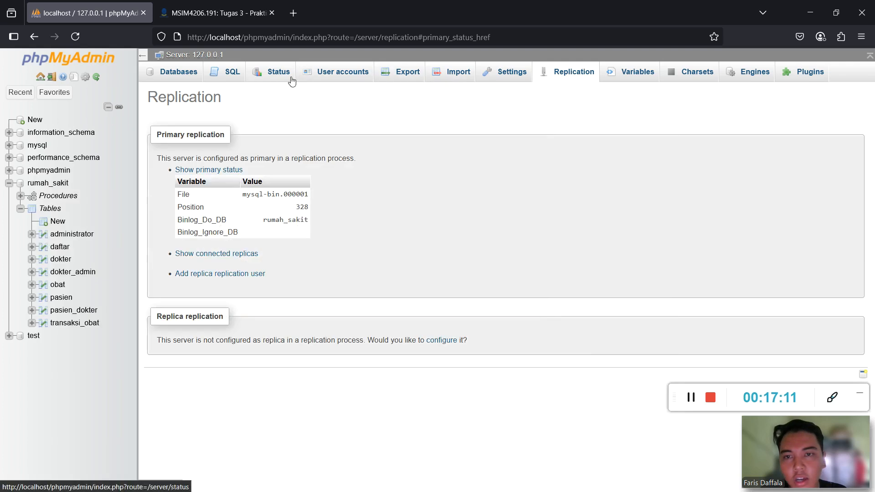
Add a new user account, entering the rumah_sakit user name and moving to the host field.
left_click(324, 73)
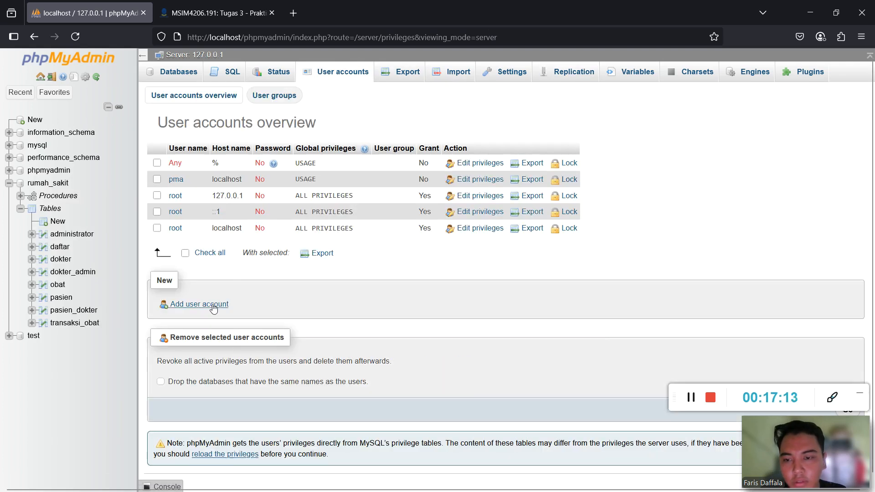
left_click(214, 308)
left_click(335, 155)
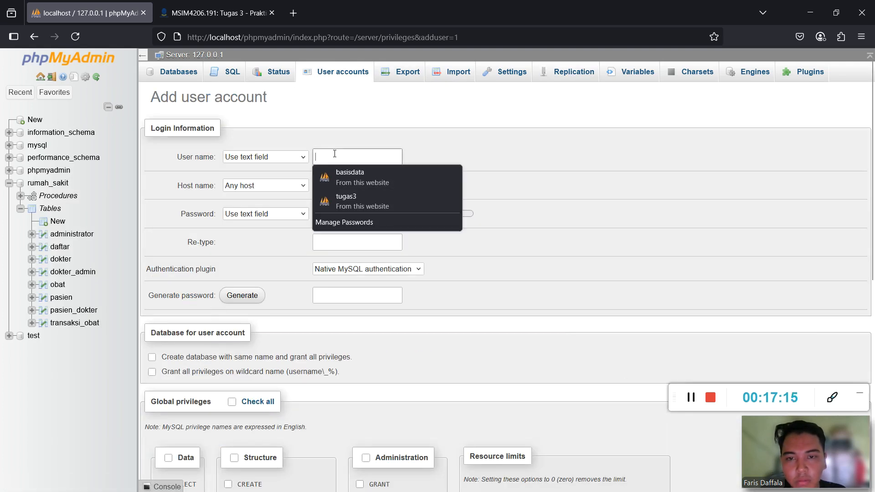
left_click(336, 156)
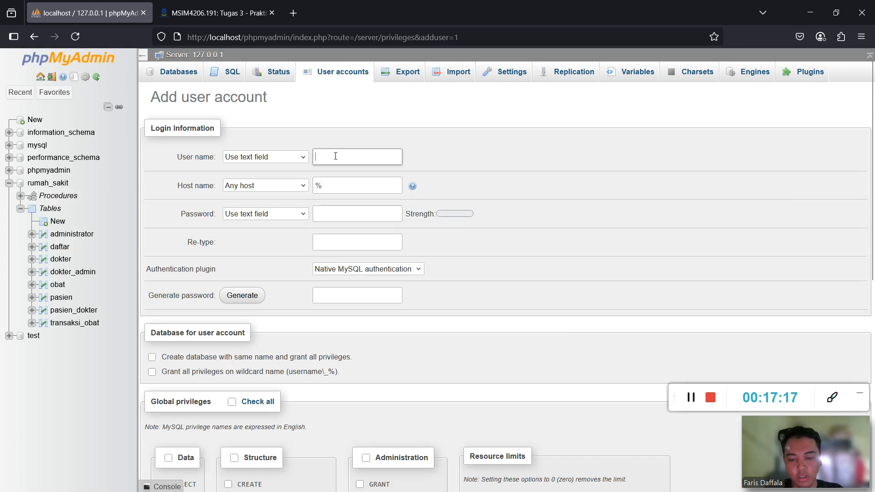
type("RUMASH")
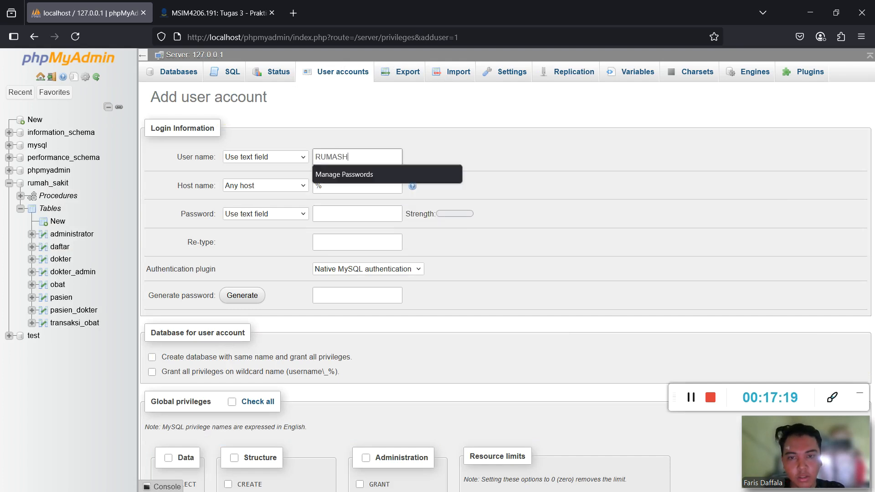
key("BackSpace")
key("BackSpace")
type("rumah_sakit")
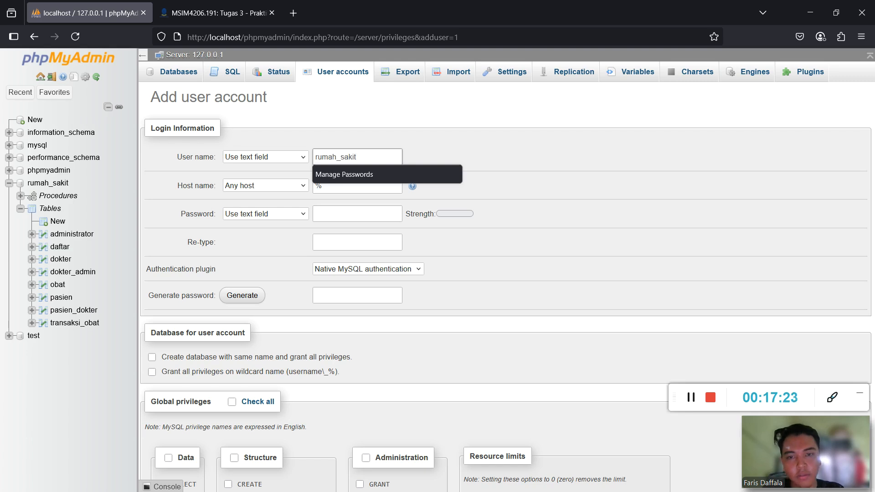
left_click(377, 183)
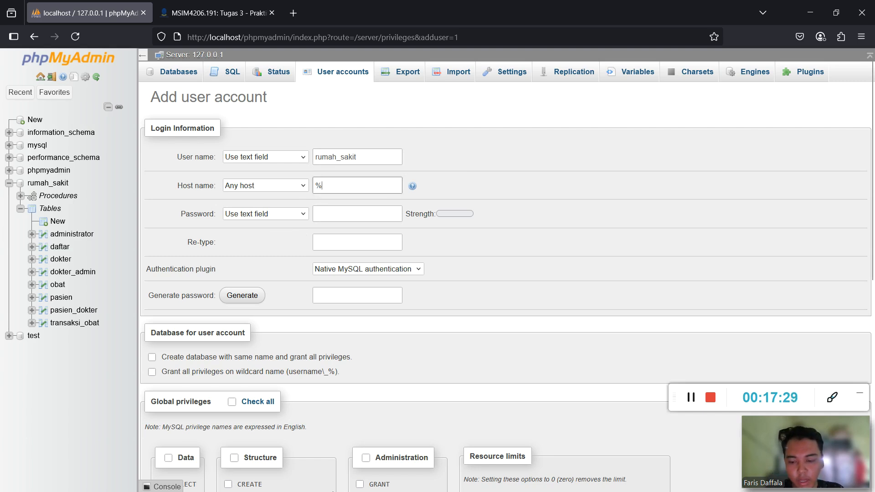
Switch to the Ubuntu virtual machine and open a terminal there.
key("super")
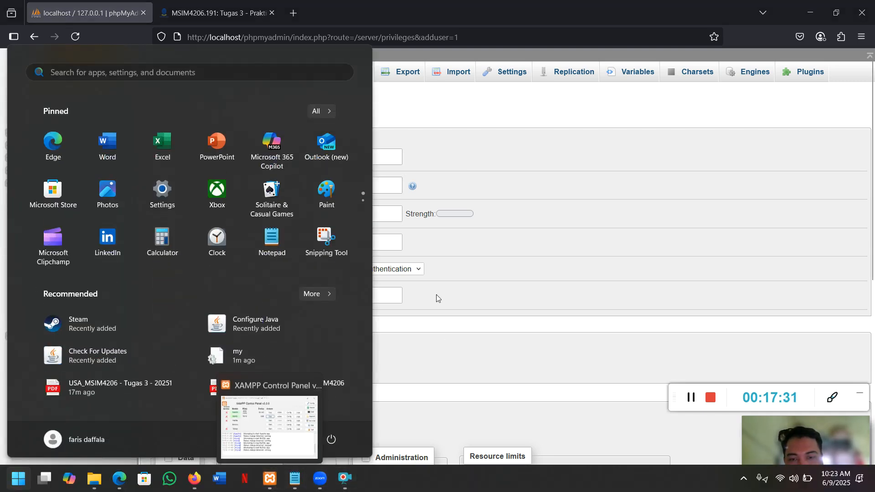
left_click(500, 228)
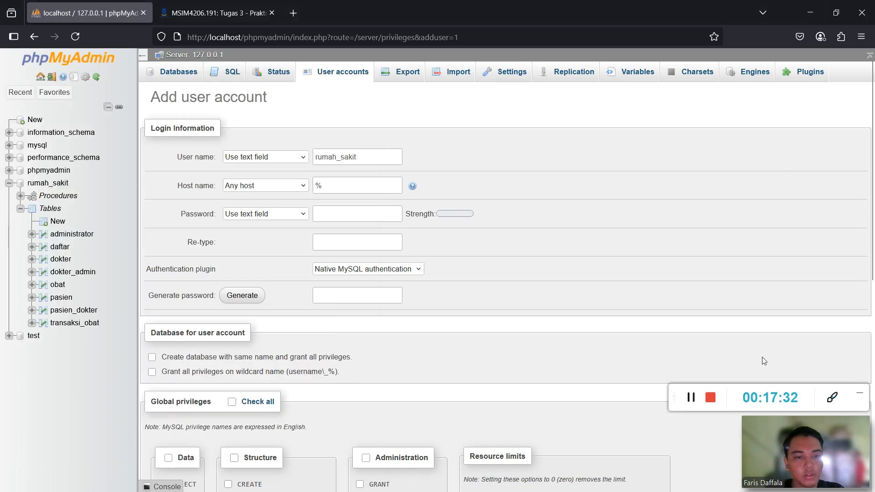
left_click(692, 399)
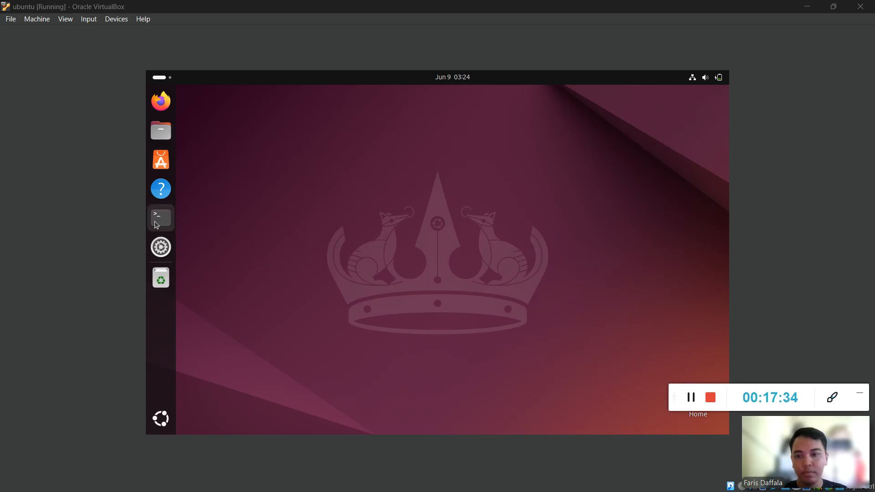
left_click(156, 223)
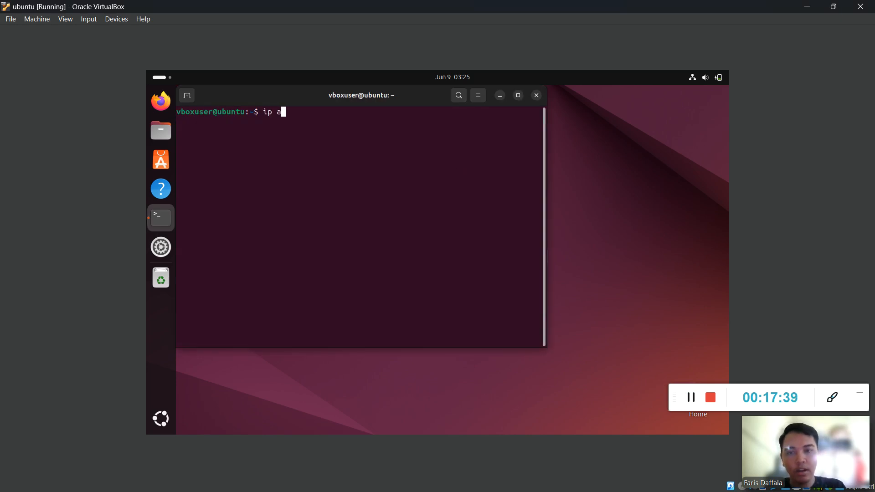
Run ip a and select the enp0s3 address 192.168.1.35.
type("ip a")
key("Return")
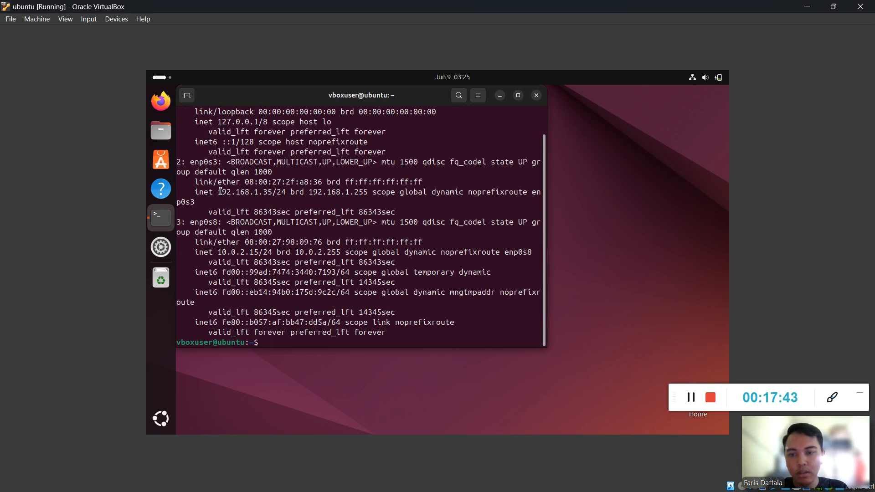
left_click_drag(220, 192, 269, 192)
left_click_drag(215, 196, 274, 195)
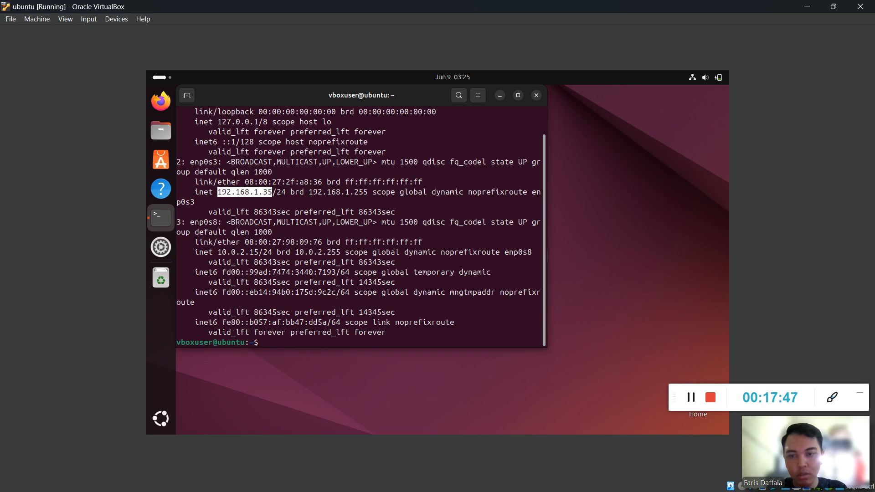
Minimize the Ubuntu VM and VirtualBox Manager windows, returning to phpMyAdmin's add-user page.
key("super")
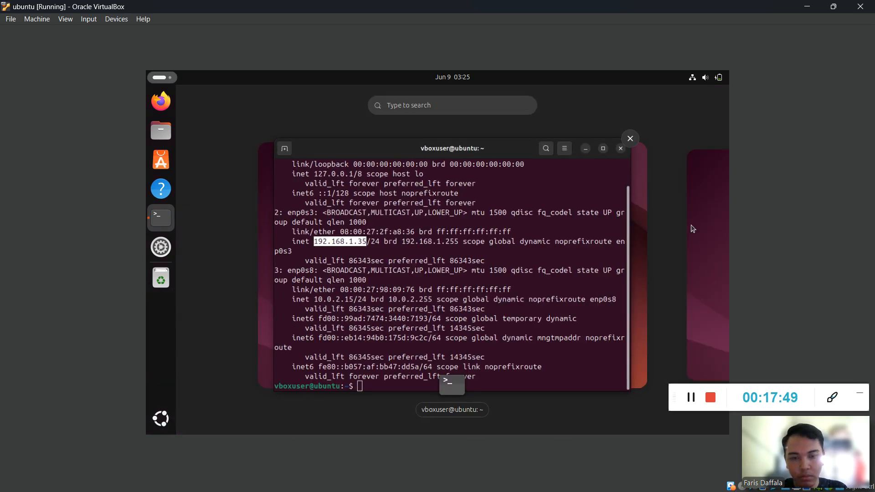
left_click(469, 289)
left_click(807, 6)
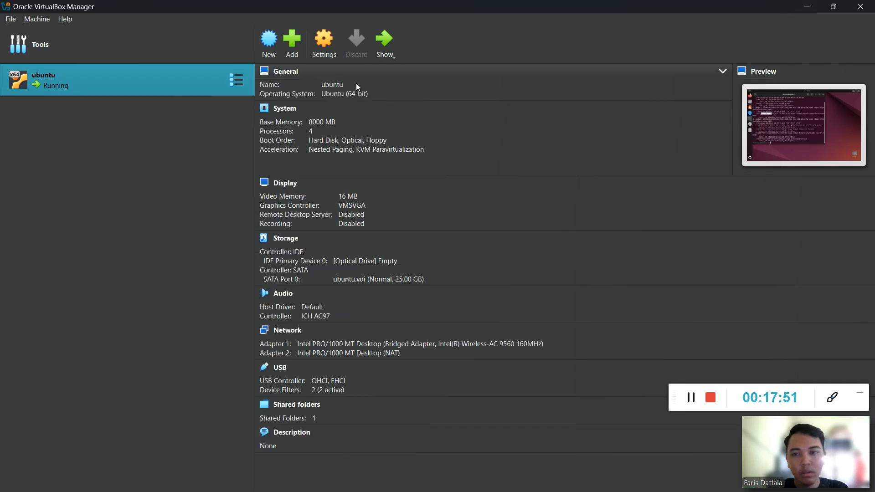
left_click(812, 6)
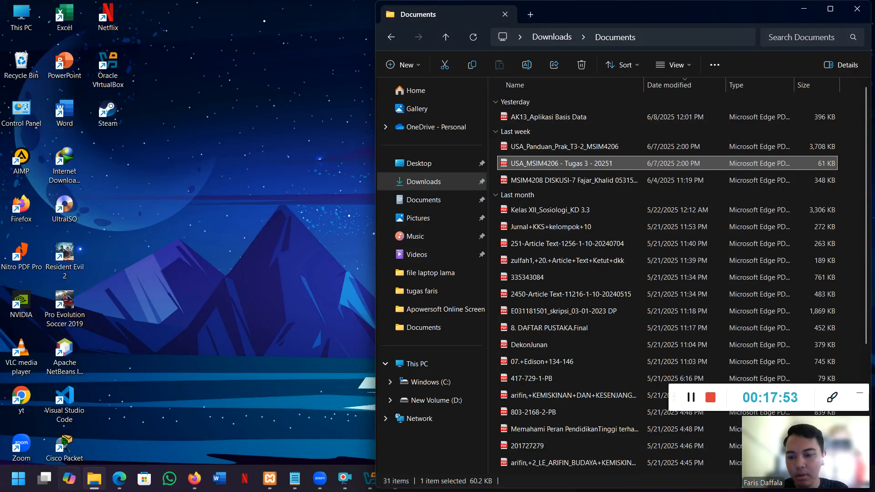
mouse_move(194, 483)
left_click(130, 417)
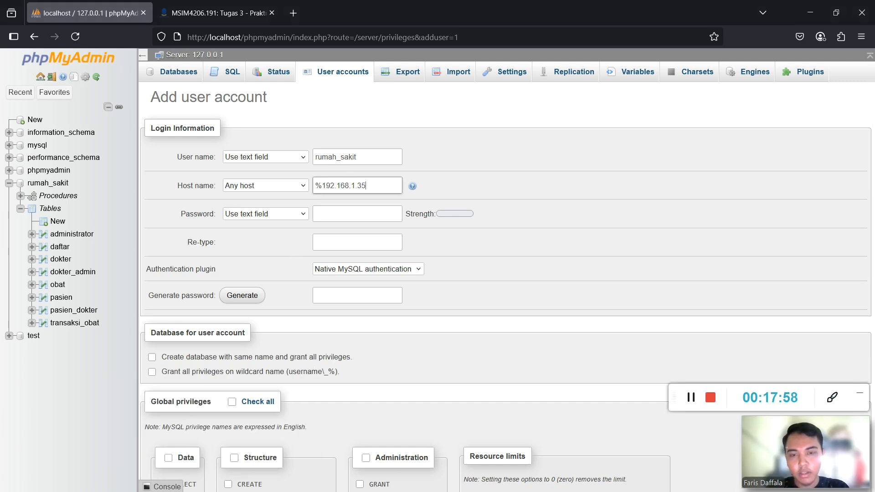
Enter and confirm the account password, completing the rumah_sakit user name.
left_click(353, 215)
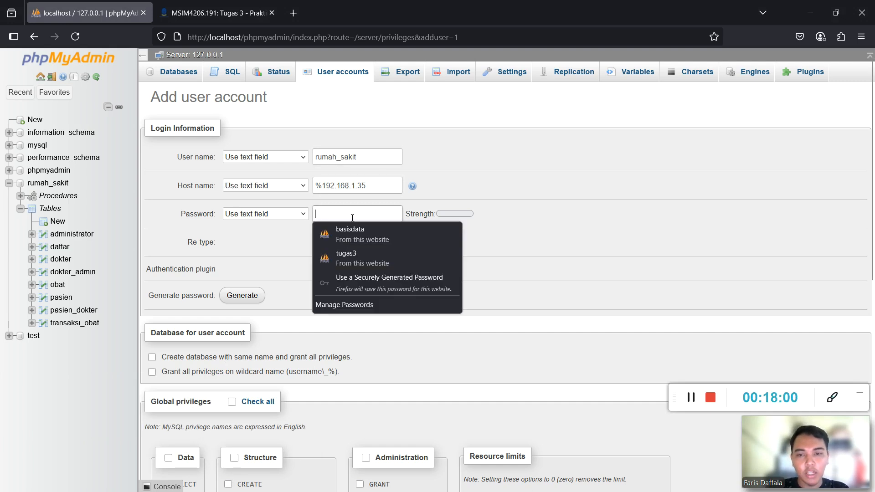
type("•••••")
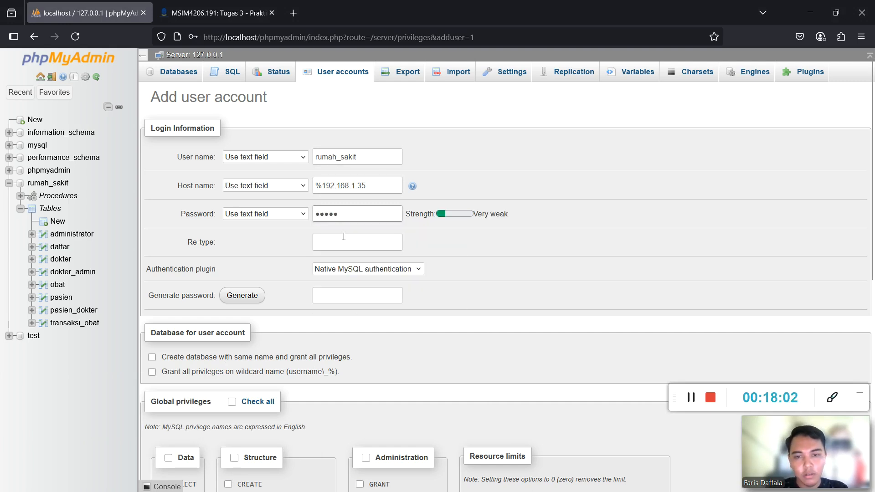
left_click(344, 243)
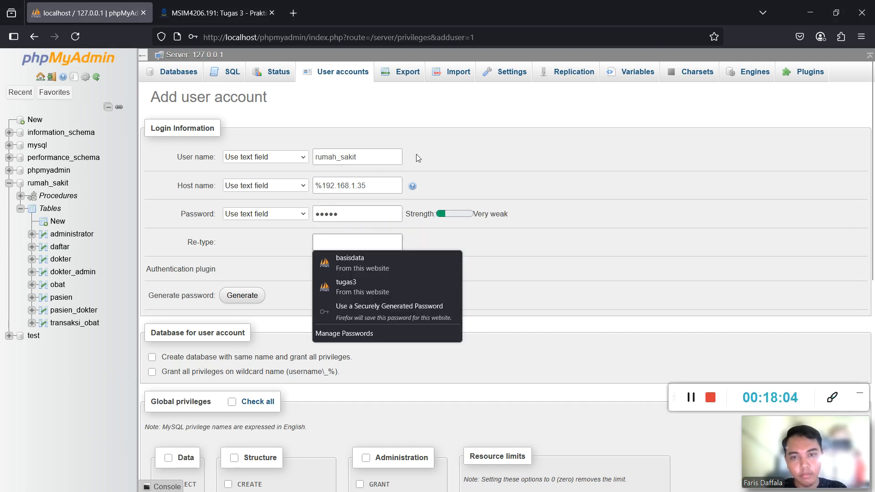
left_click(383, 157)
type("s")
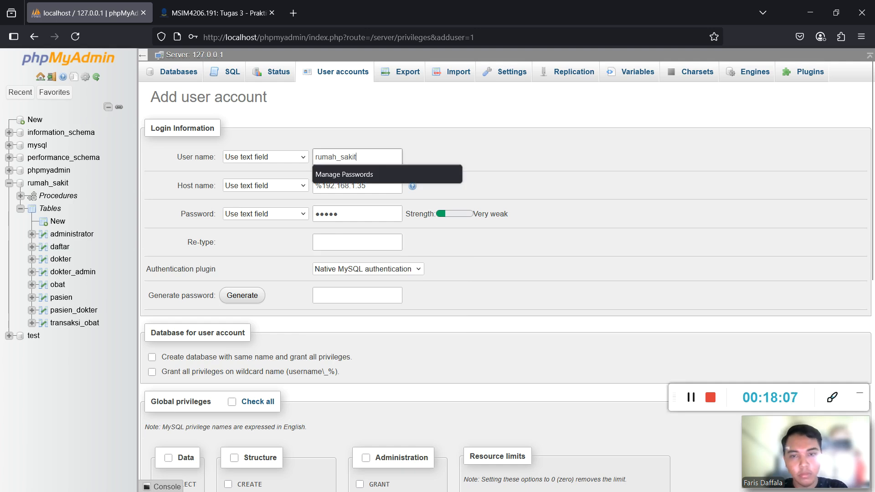
left_click(355, 241)
type("•")
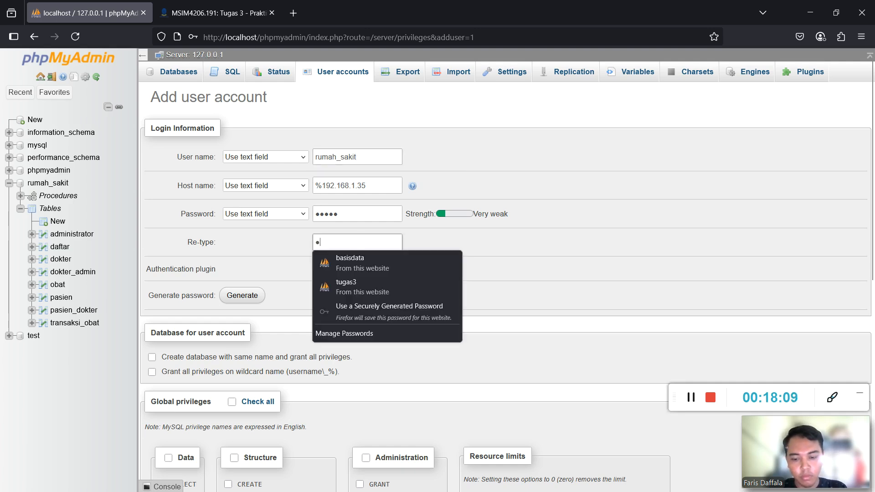
type("••••")
Create the account with REPLICATION SLAVE and REPLICATION CLIENT privileges.
scroll(298, 327, "down", 6)
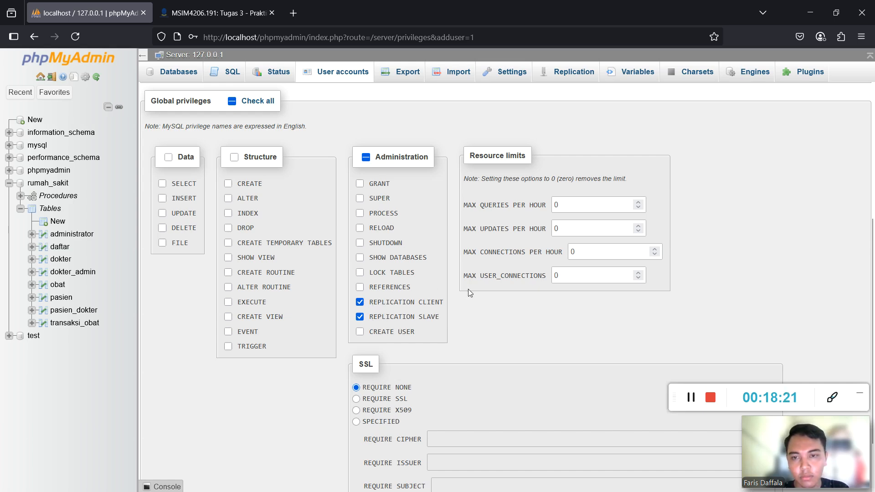
scroll(471, 291, "down", 2)
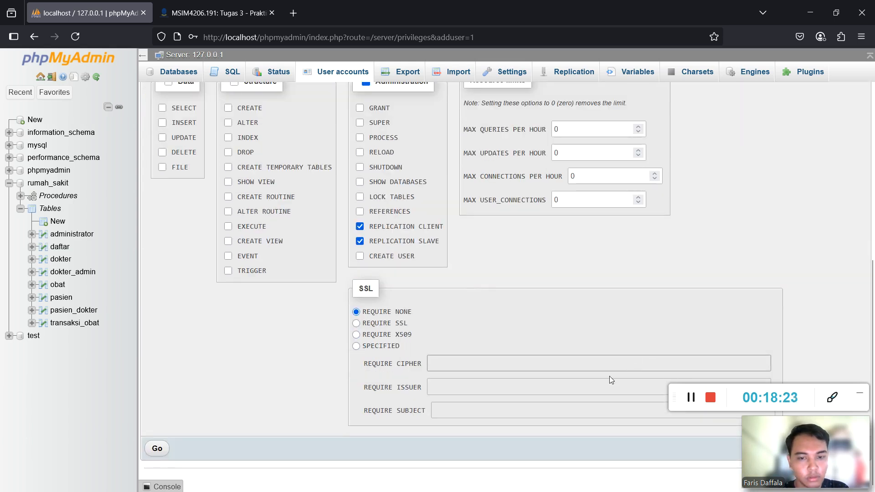
left_click(157, 449)
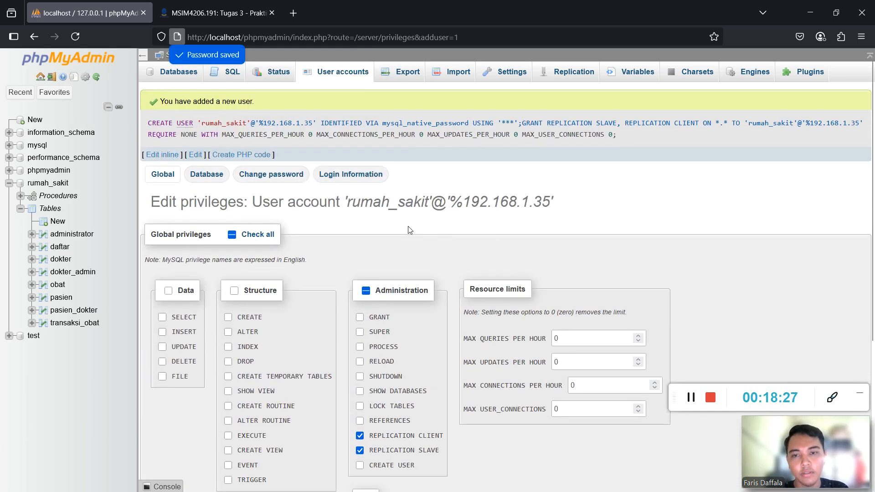
Check the user accounts overview for rumah_sakit at host %192.168.1.35.
left_click(320, 72)
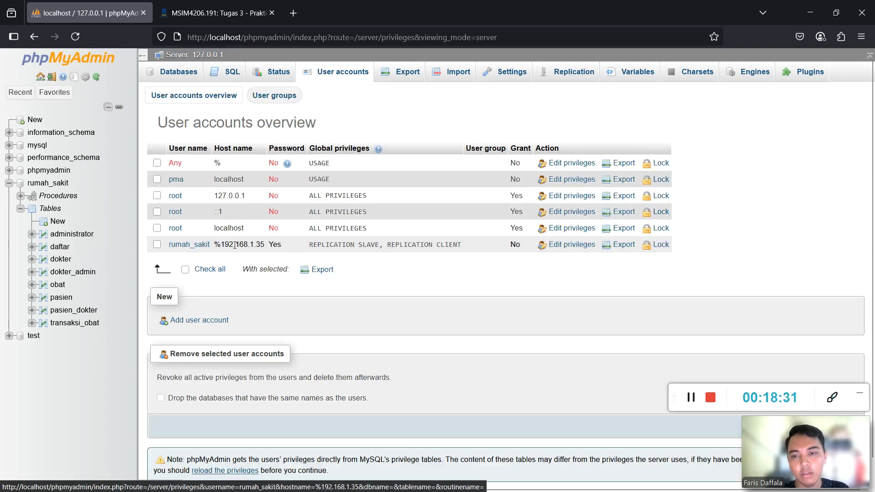
left_click_drag(227, 244, 259, 244)
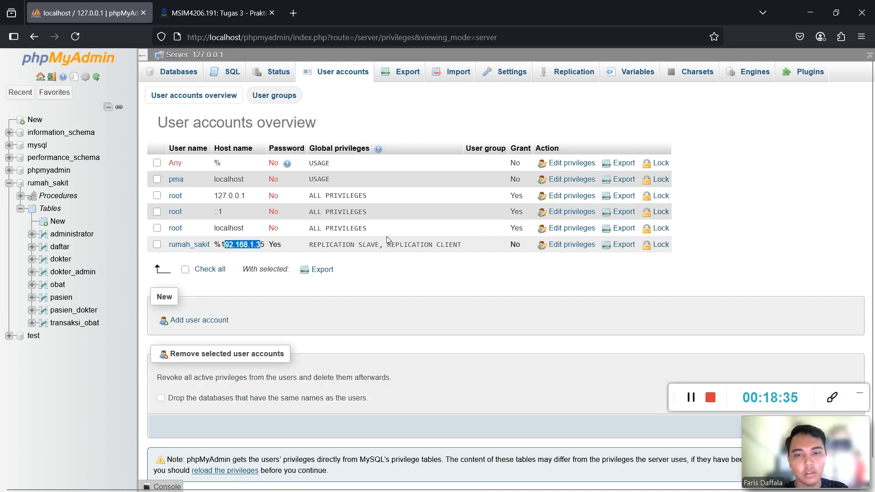
left_click(492, 272)
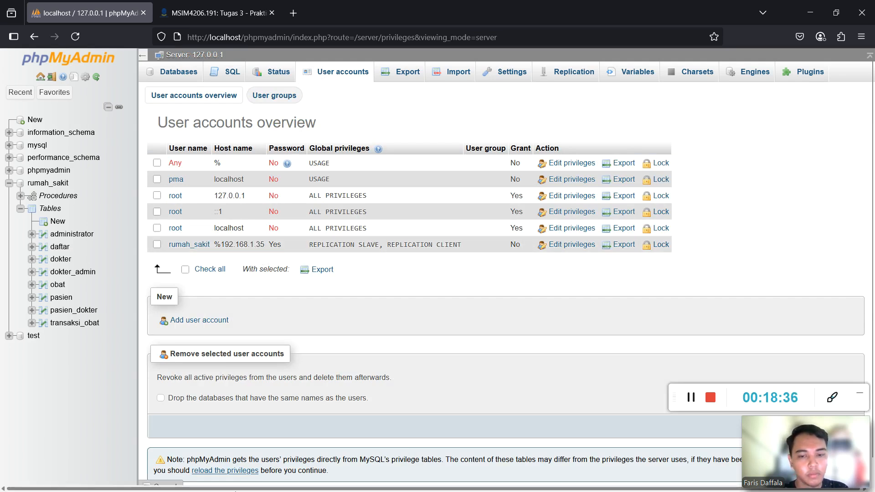
key("super")
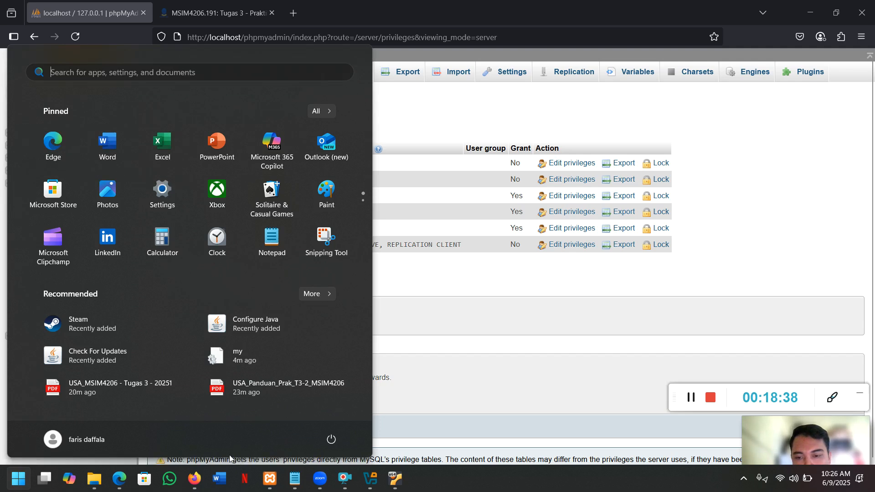
left_click(120, 480)
scroll(328, 313, "down", 20)
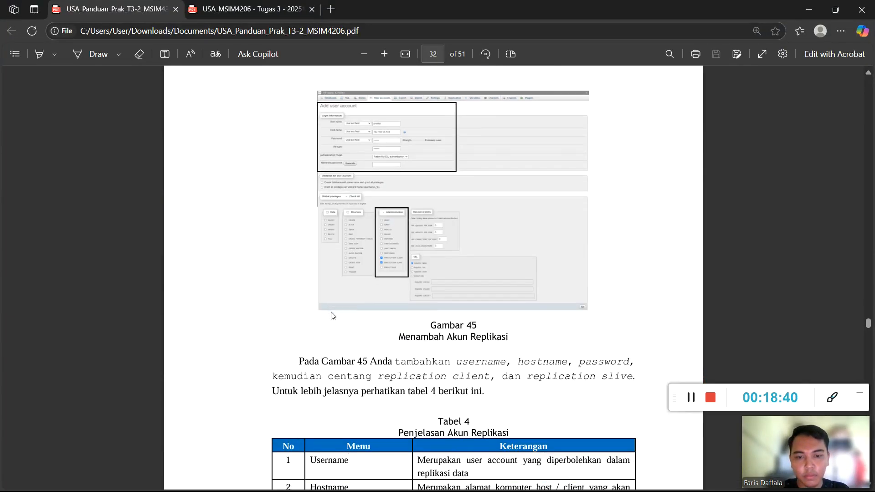
scroll(332, 315, "down", 4)
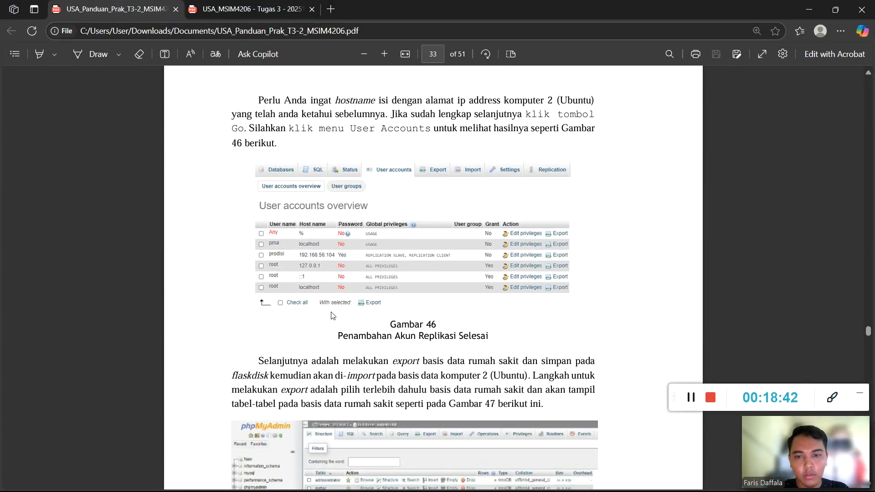
scroll(332, 316, "down", 5)
scroll(329, 315, "up", 1)
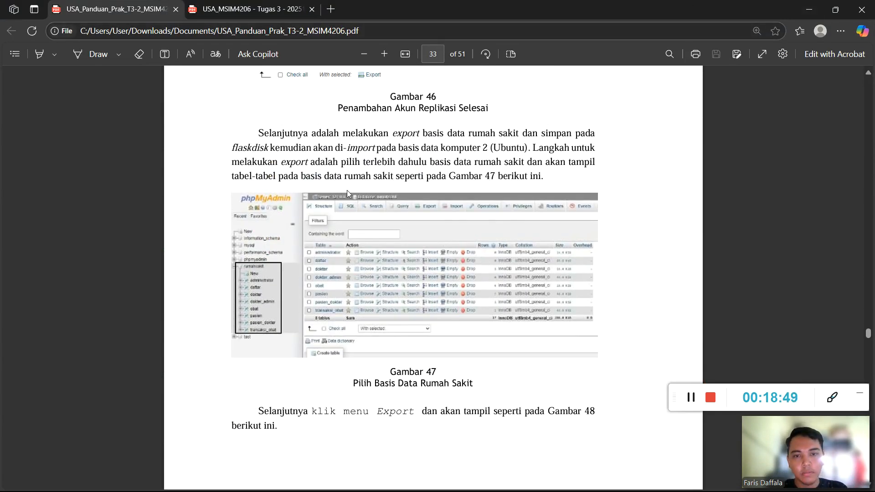
scroll(347, 190, "down", 6)
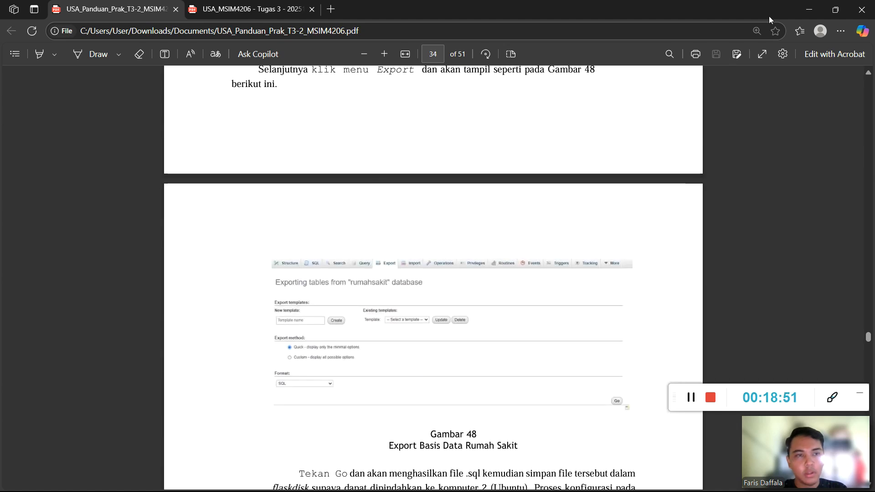
left_click(810, 9)
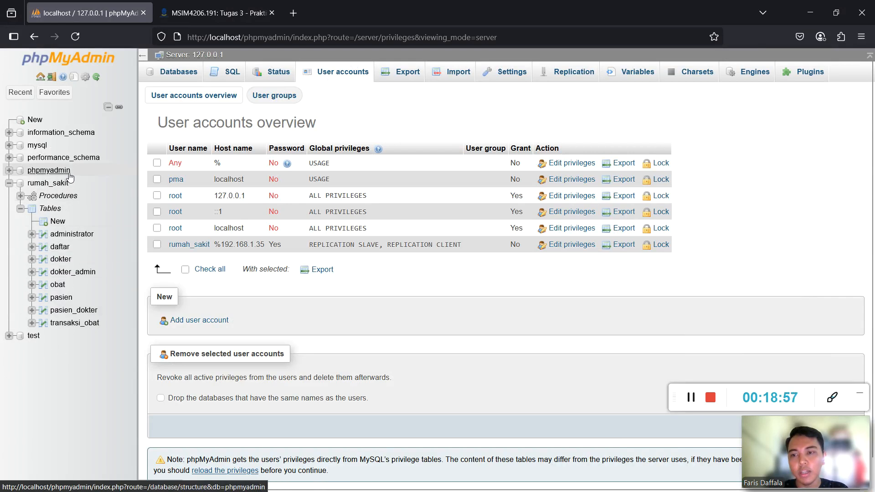
Quick-export the rumah_sakit database in SQL format, saving rumah_sakit.sql (10.1 KB).
left_click(47, 185)
left_click(376, 72)
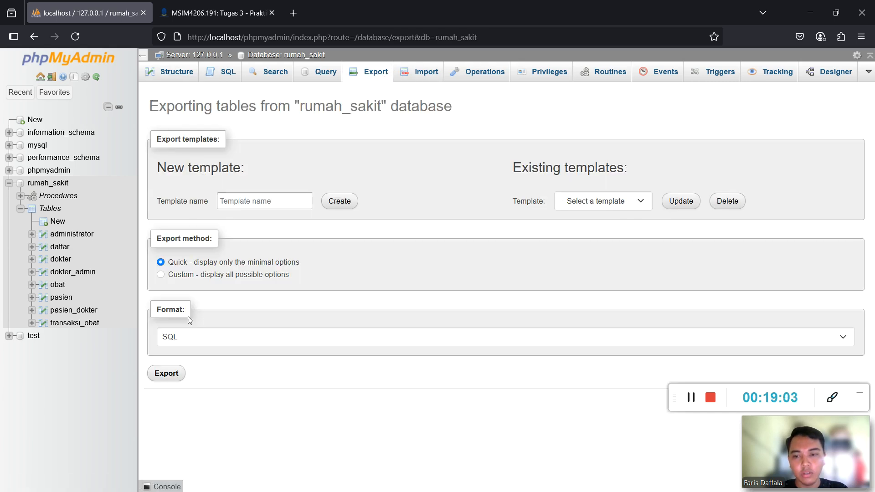
left_click(167, 375)
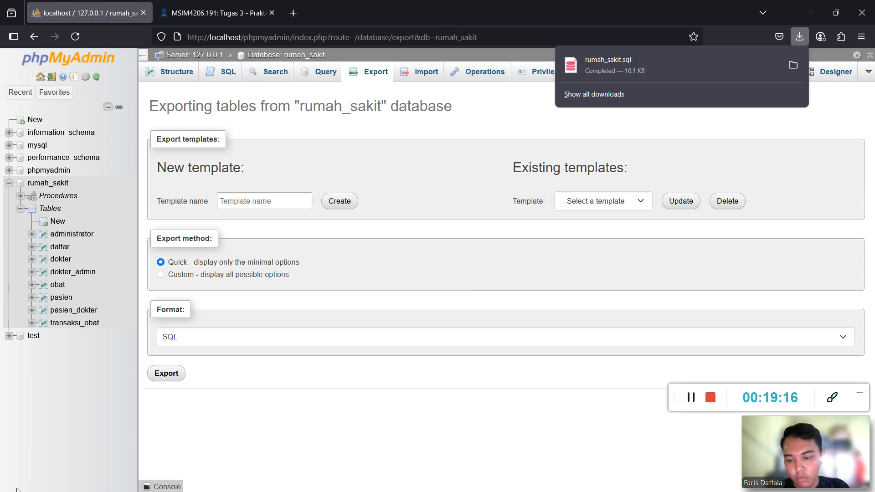
key("super")
Copy rumah_sakit.sql from Downloads onto USB_STRELEC (E:), then eject the drive.
left_click(94, 478)
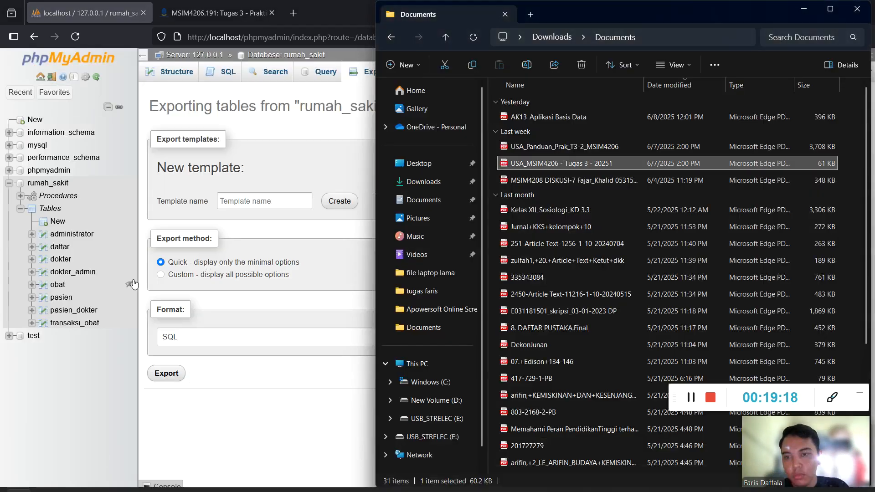
left_click(444, 181)
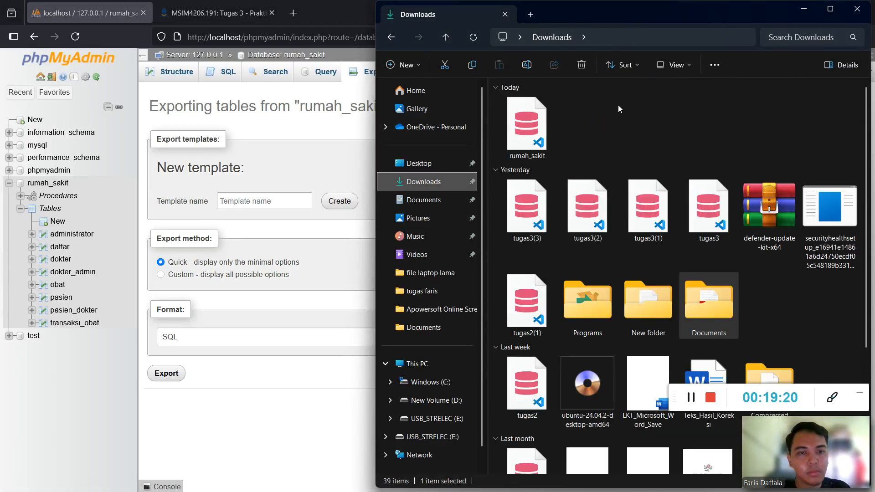
left_click(535, 133)
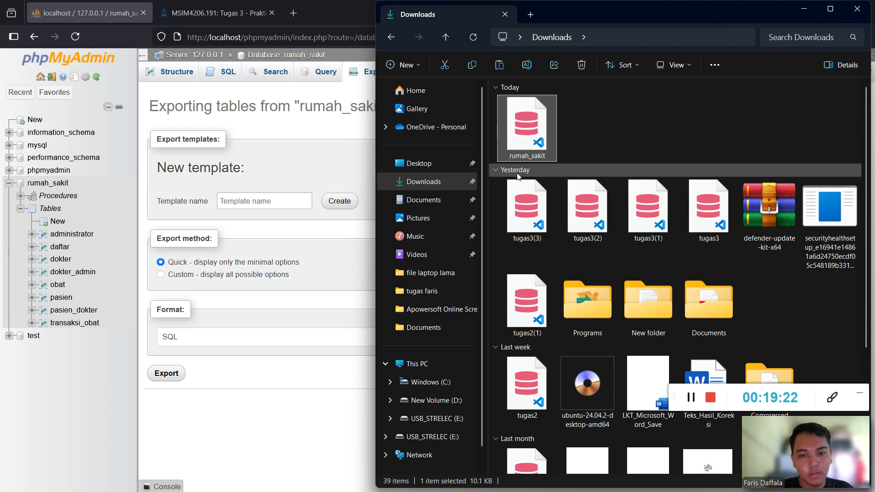
left_click(433, 419)
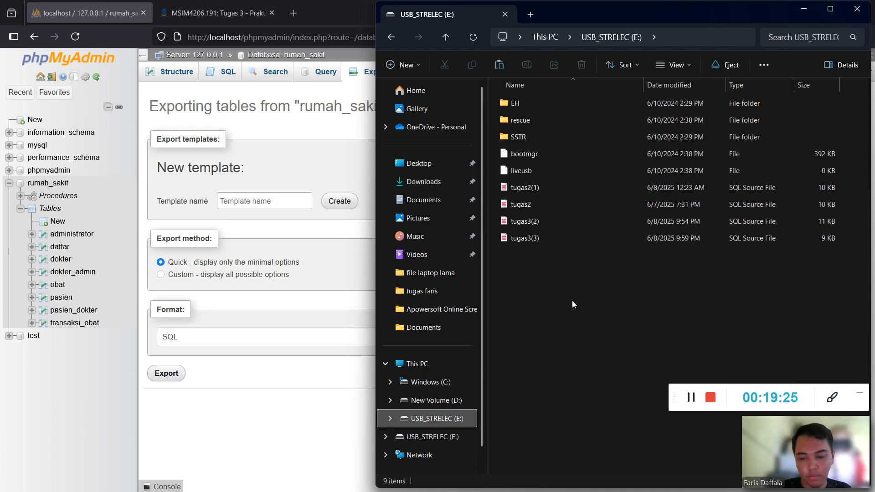
key("ctrl+v")
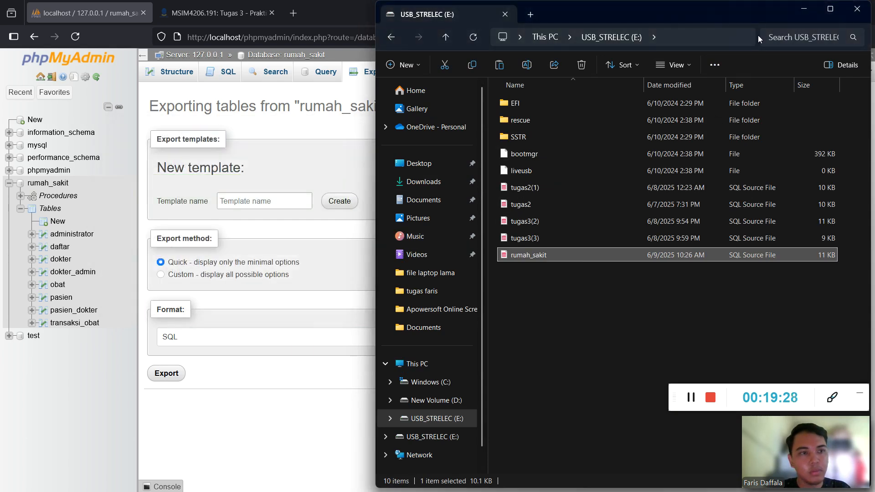
right_click(445, 419)
left_click(479, 315)
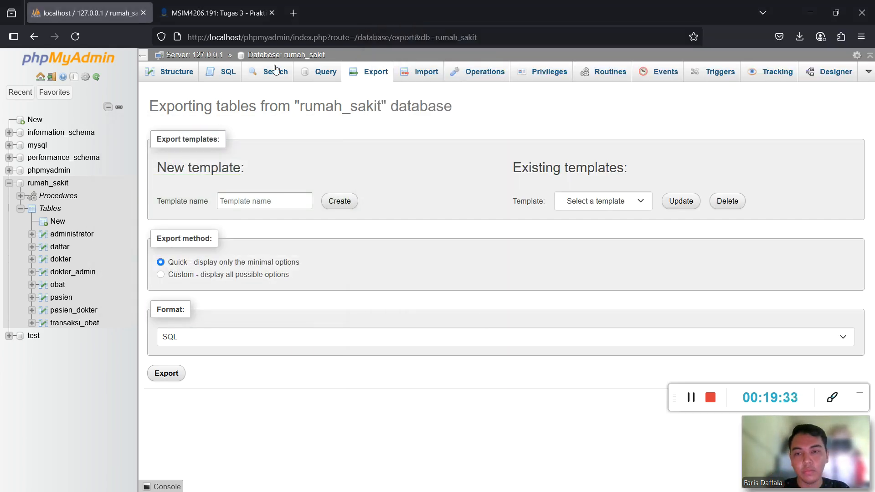
Scroll the Edge PDF guide to Konfigurasi Komputer 2 (Linux Ubuntu) at Gambar 49, then return to the VM.
key("super")
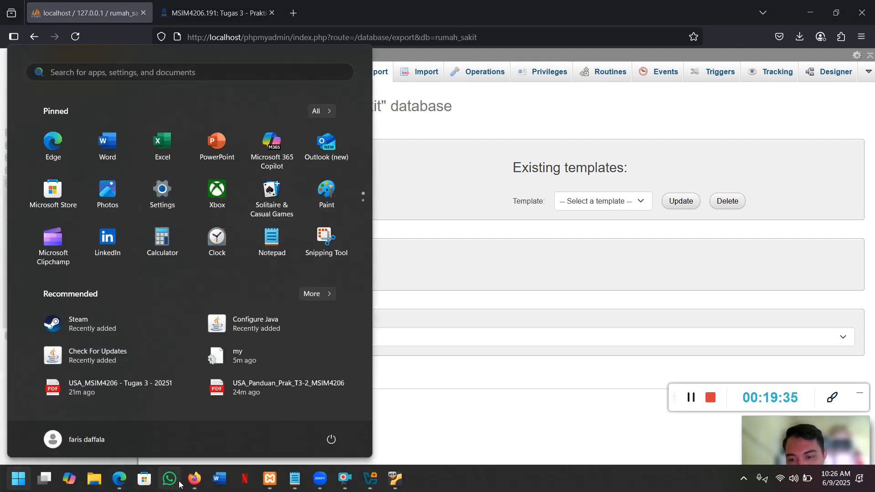
left_click(119, 482)
scroll(385, 285, "down", 5)
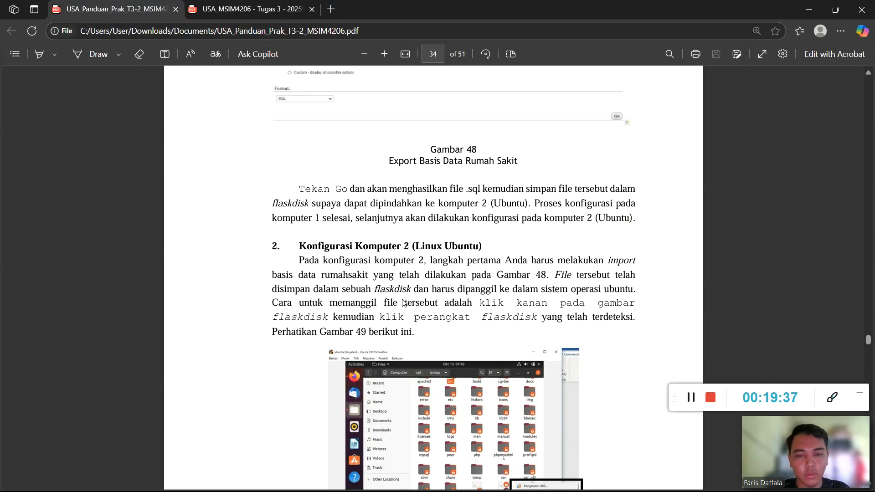
scroll(441, 282, "down", 3)
scroll(412, 163, "up", 1)
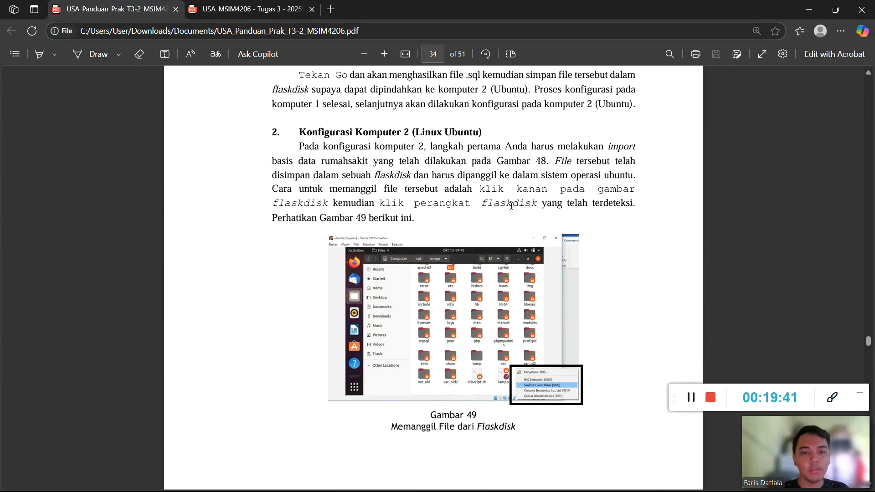
key("super")
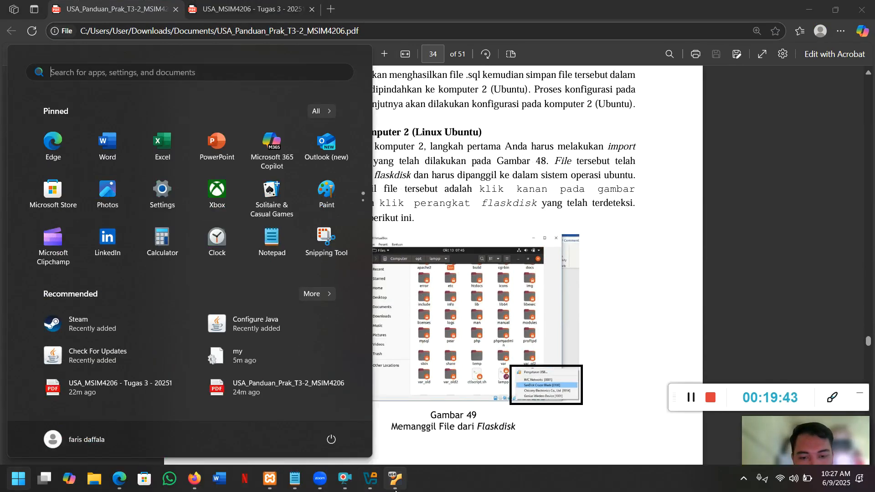
left_click(377, 484)
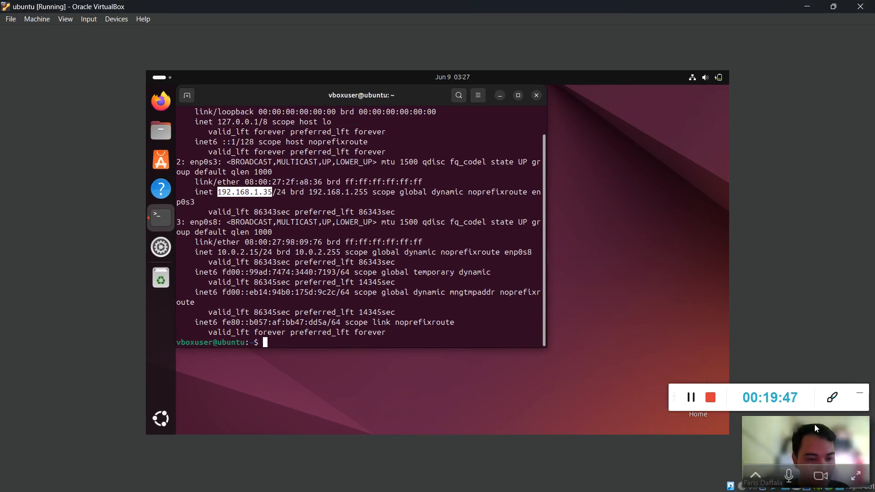
Attach the General UDisk USB drive to the Ubuntu VM.
left_click_drag(814, 425, 819, 54)
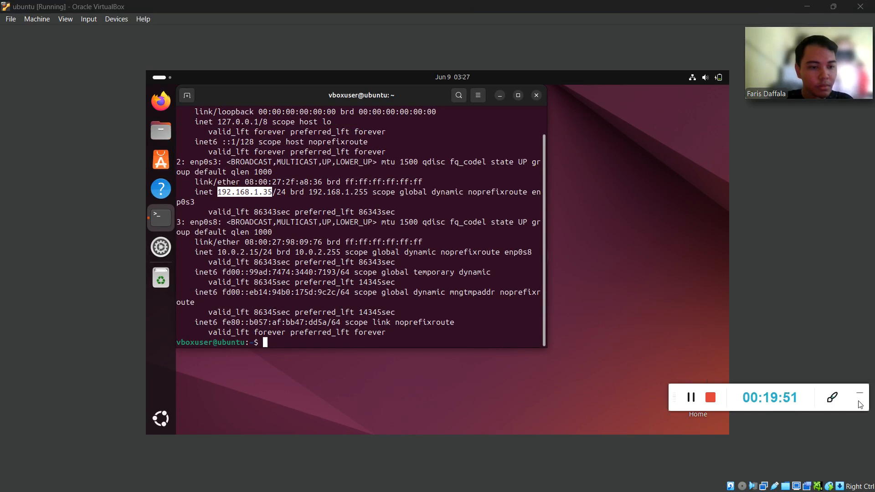
left_click_drag(860, 405, 865, 131)
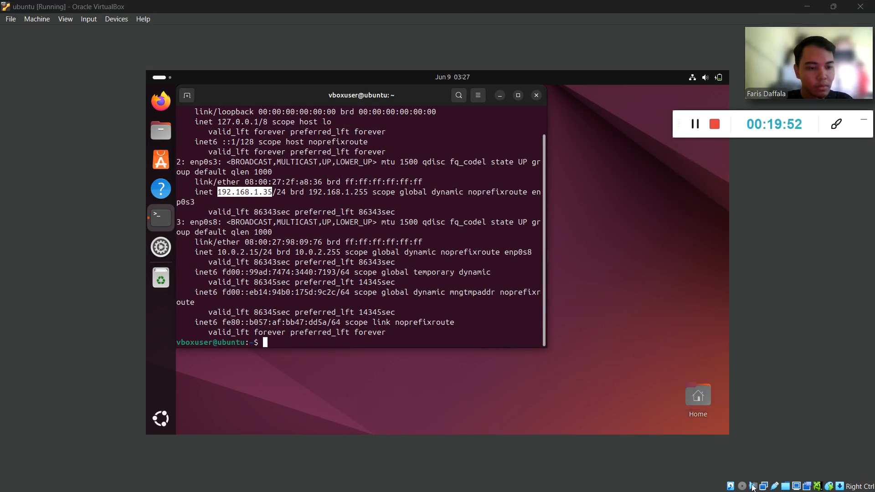
left_click(774, 486)
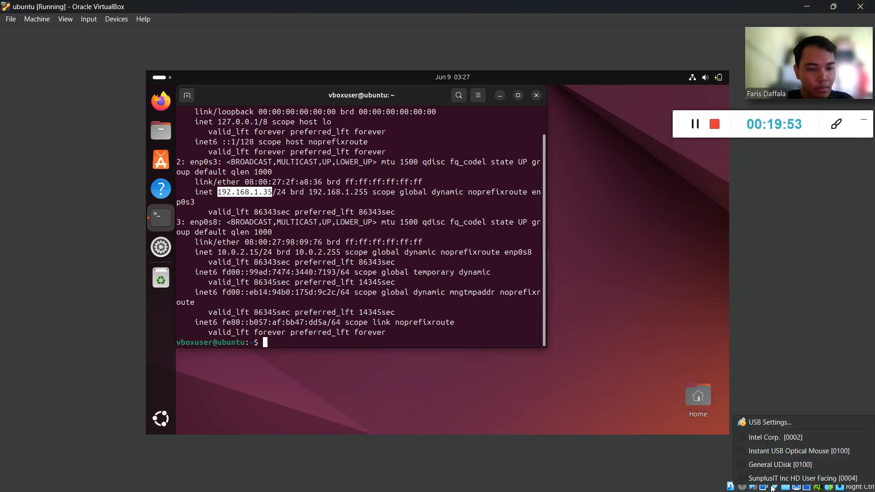
left_click(744, 465)
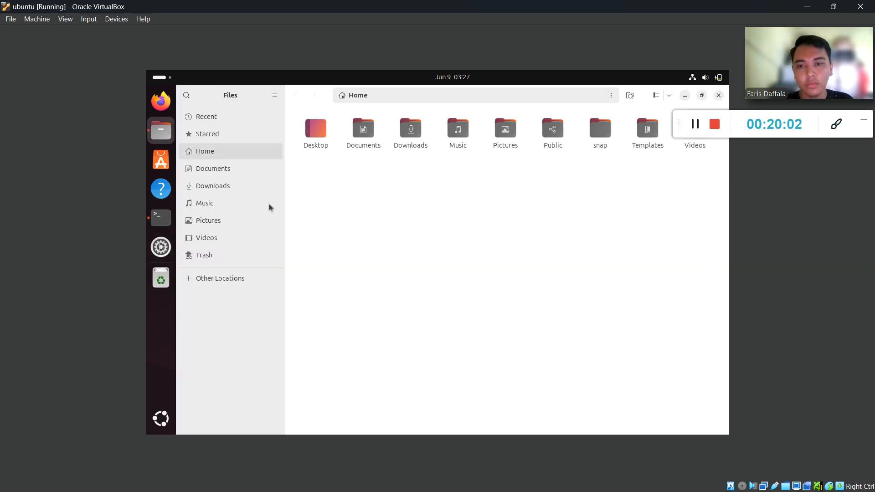
Copy rumah_sakit.sql from the USB_STRELEC drive into Ubuntu's Documents folder, then bring the terminal forward.
left_click(202, 282)
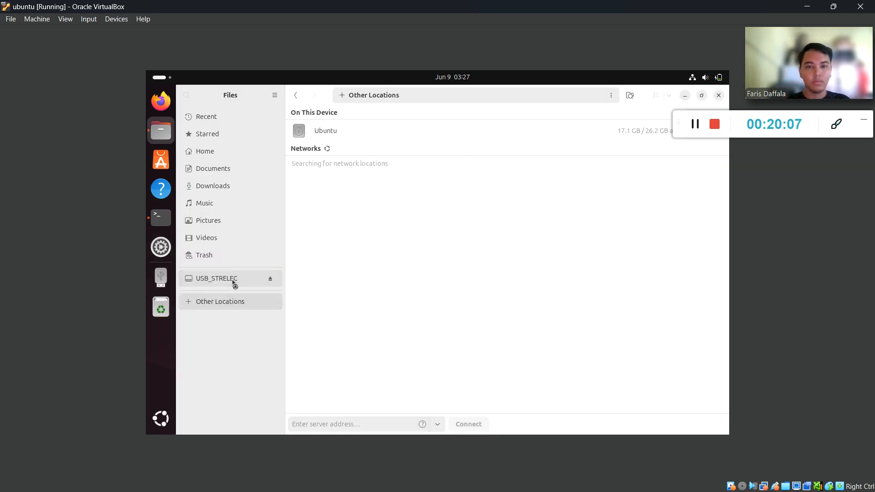
left_click(235, 283)
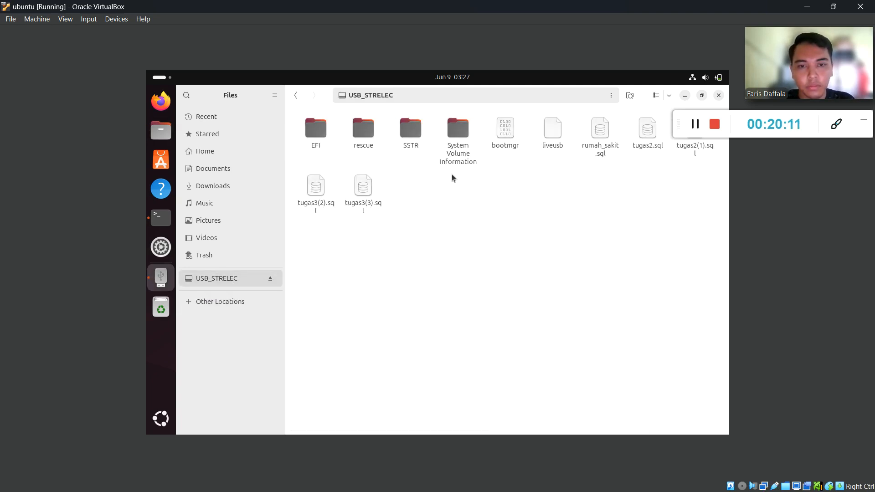
left_click(613, 145)
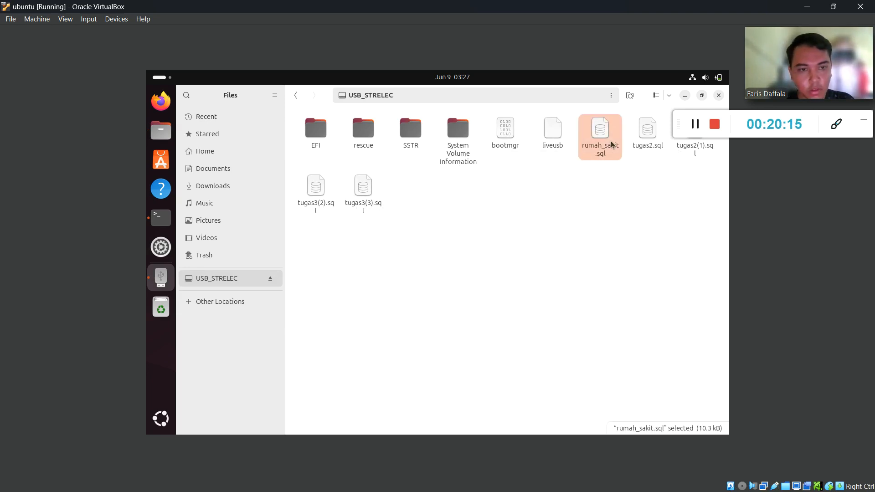
left_click(222, 175)
key("ctrl+v")
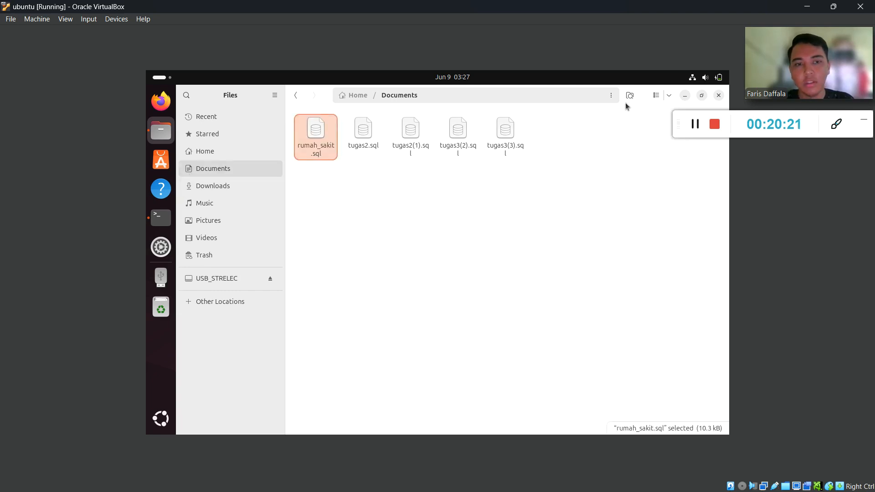
left_click(169, 227)
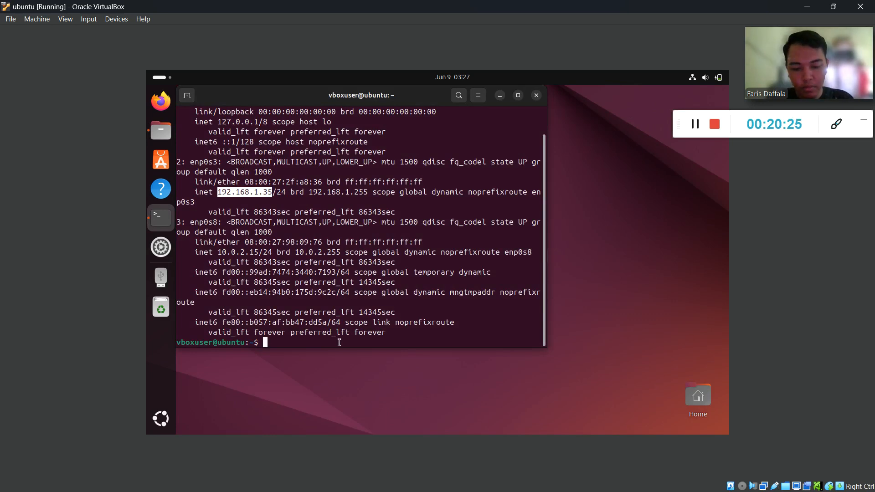
In /opt/lampp, run sudo ./manager-linux-x64.run and enter the sudo password to launch XAMPP 8.0.30-0.
type("cd ")
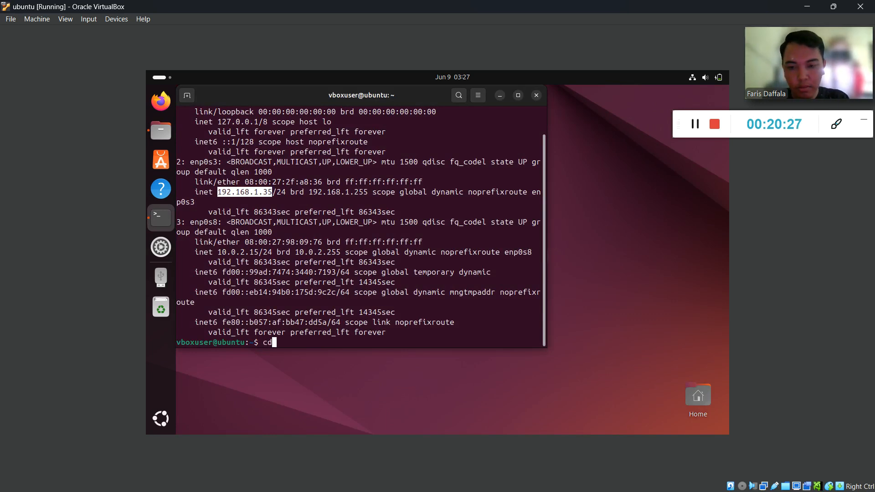
type("/opt/lampp")
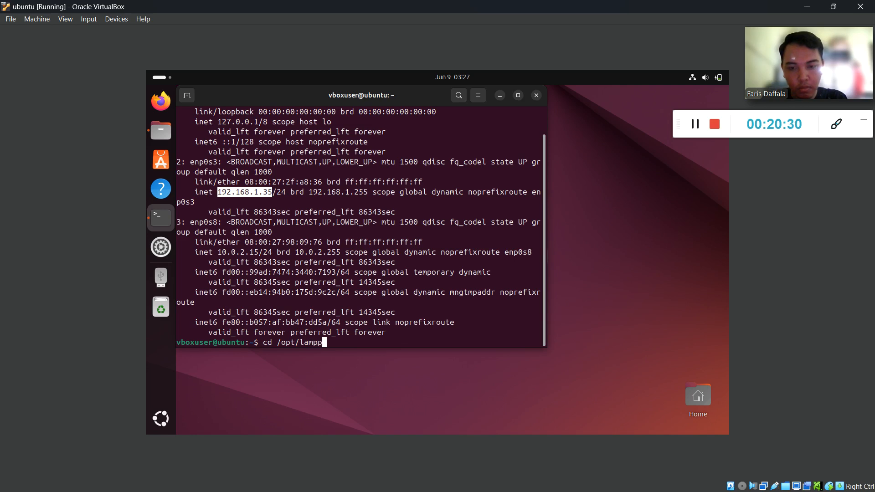
key("Return")
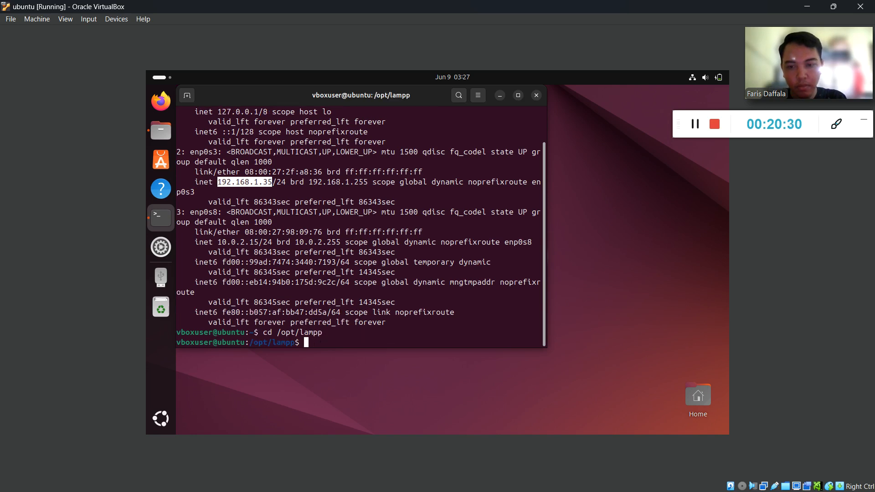
type("l")
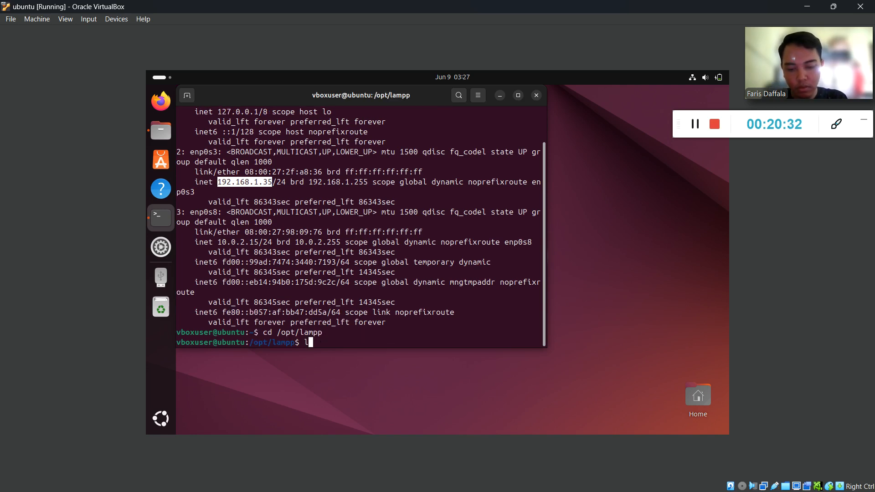
type("s")
key("Return")
type("sudo ./")
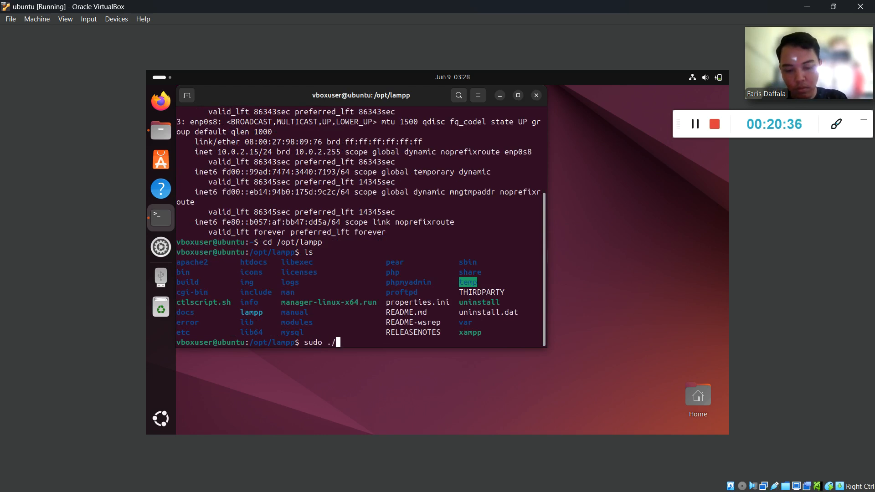
type("manager-li")
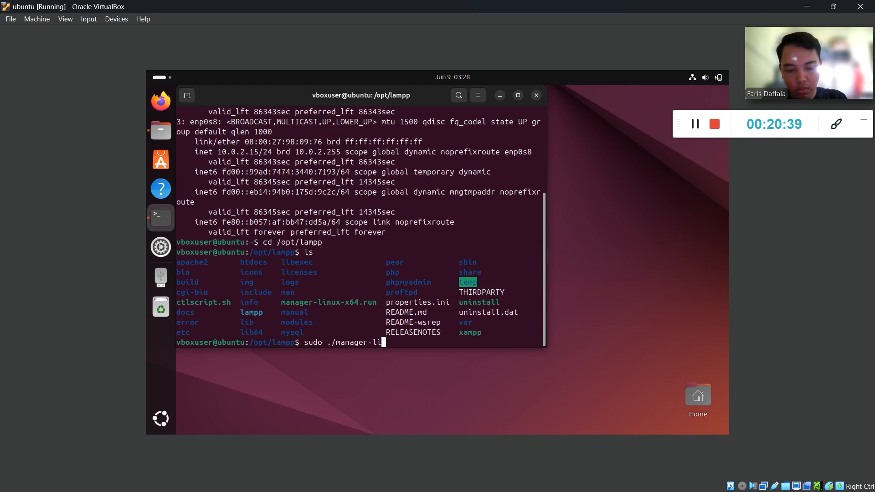
type("nux-x")
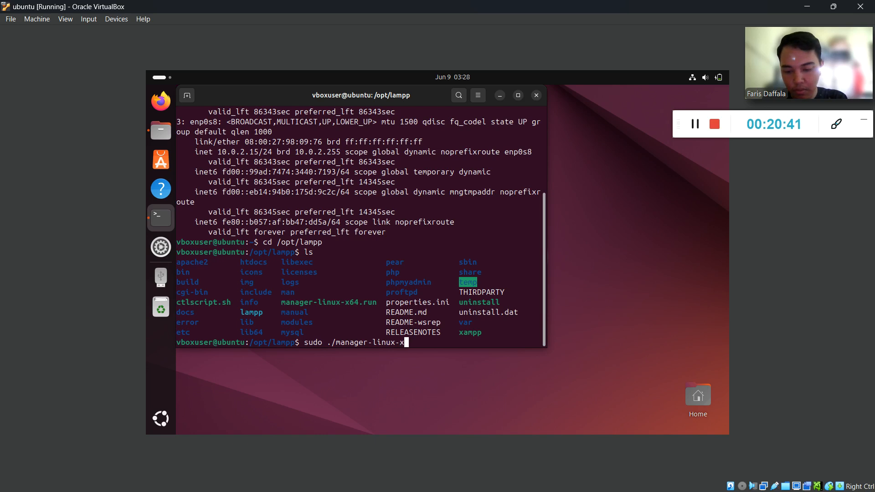
type("63")
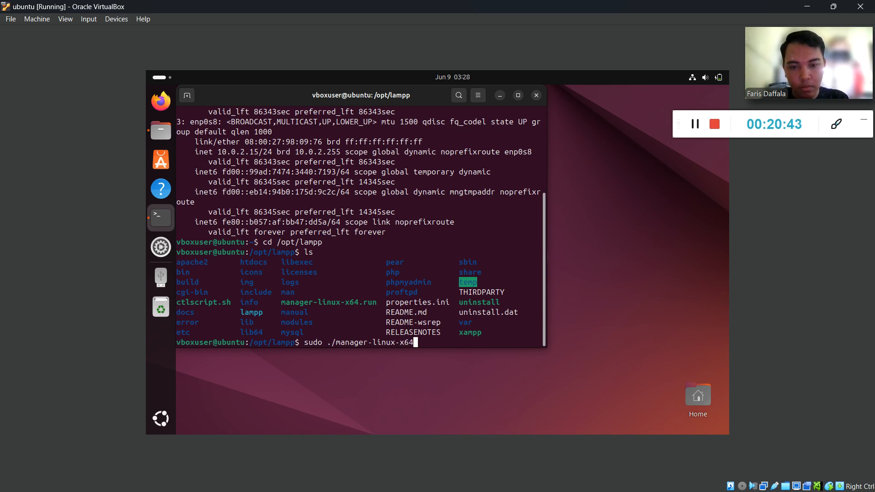
type(".run")
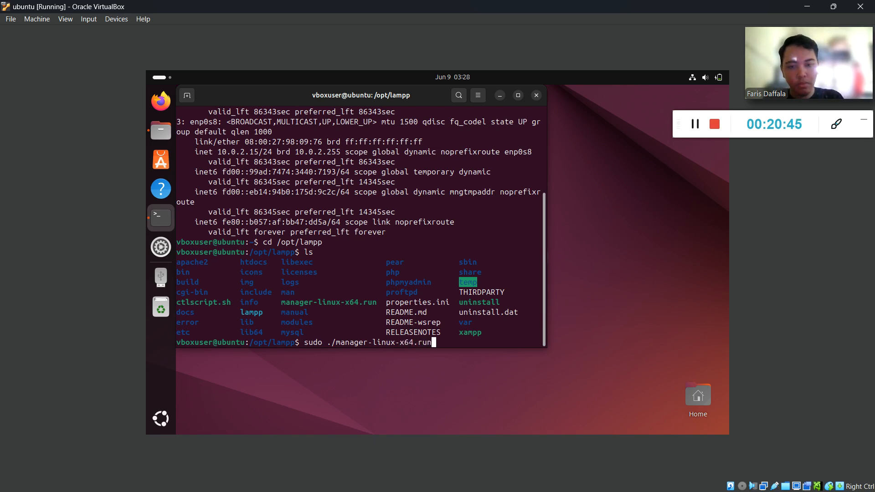
key("Return")
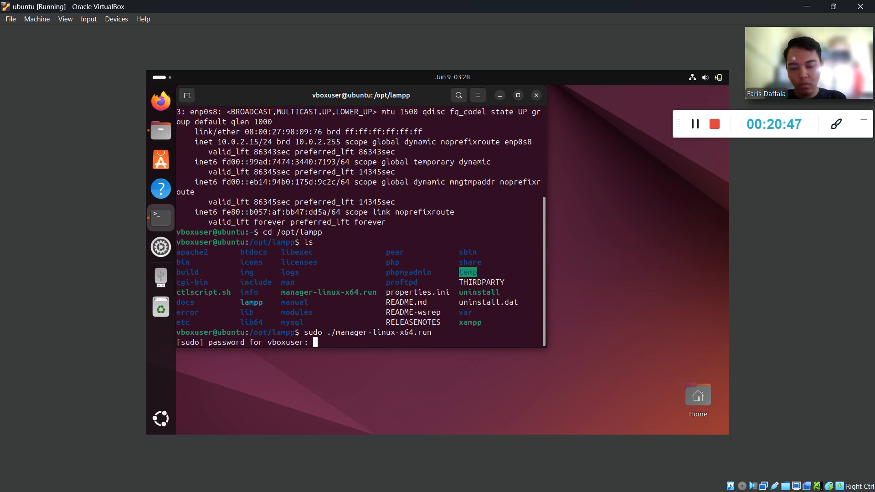
key("Return")
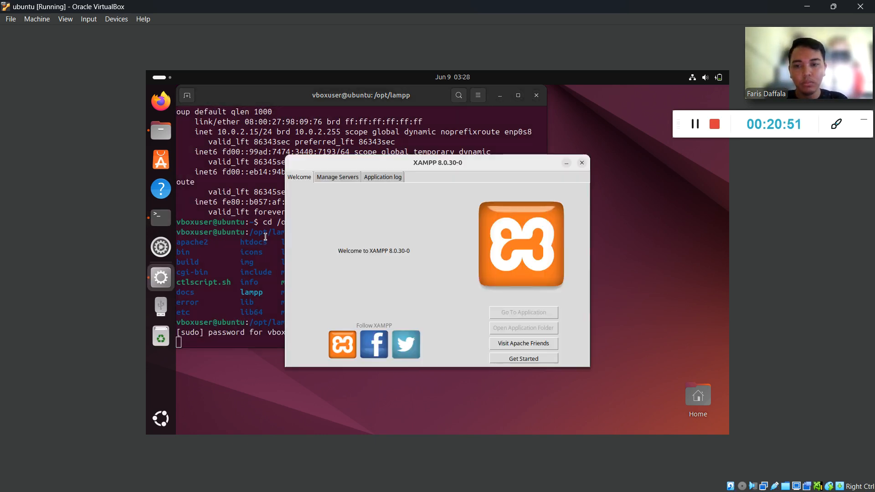
Start MySQL Database and Apache Web Server under Manage Servers, then launch Firefox.
left_click(337, 177)
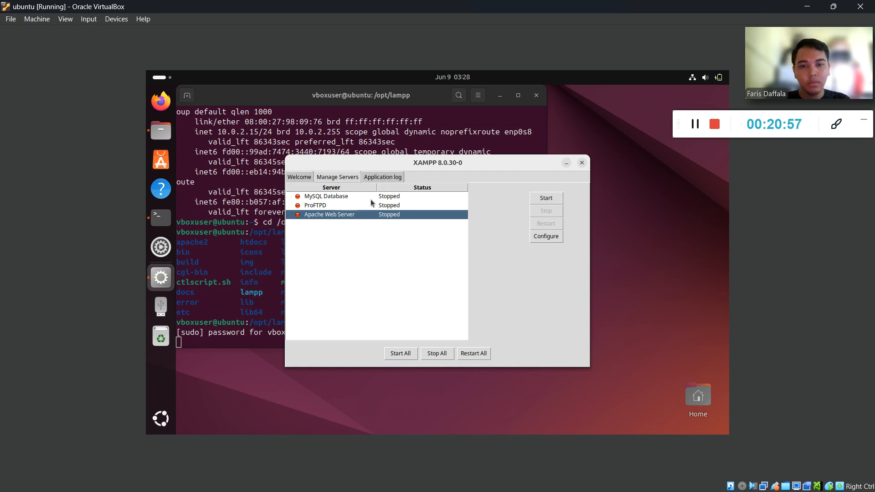
left_click(394, 198)
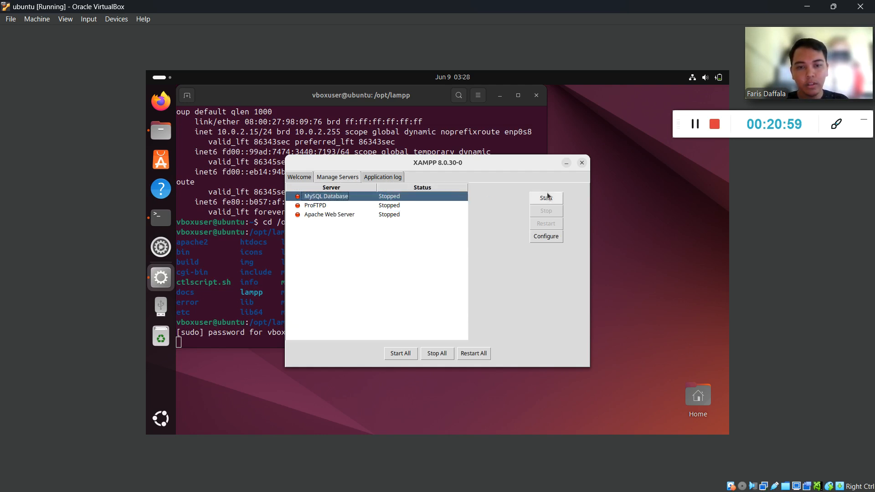
left_click(546, 197)
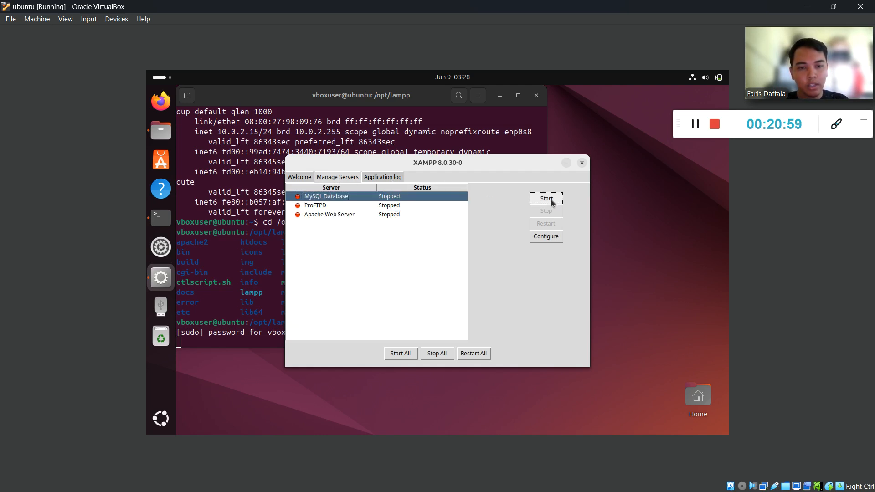
left_click(338, 213)
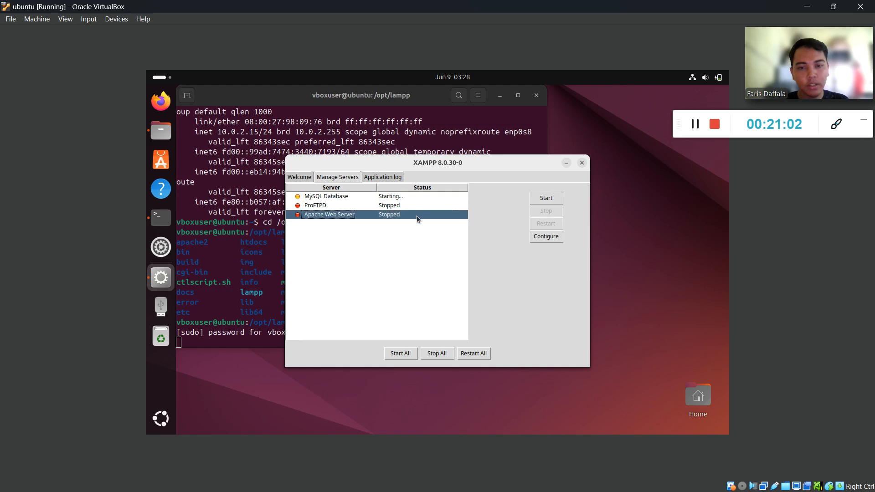
left_click(546, 199)
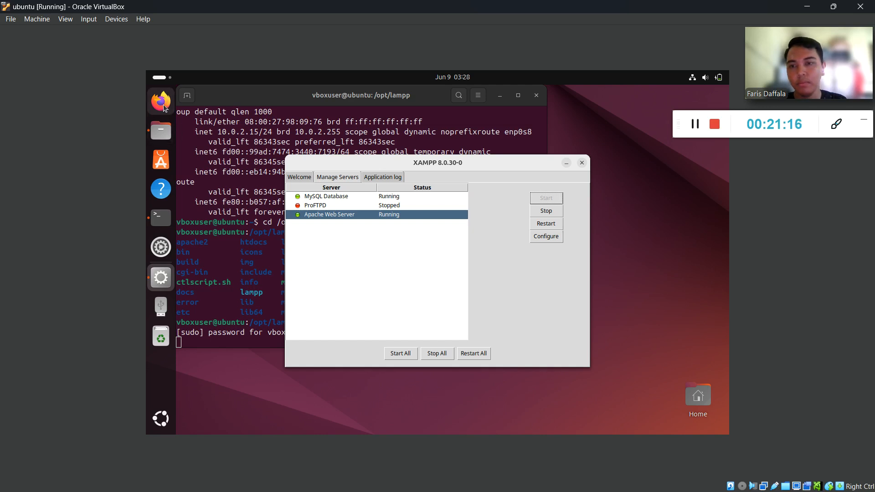
left_click(163, 104)
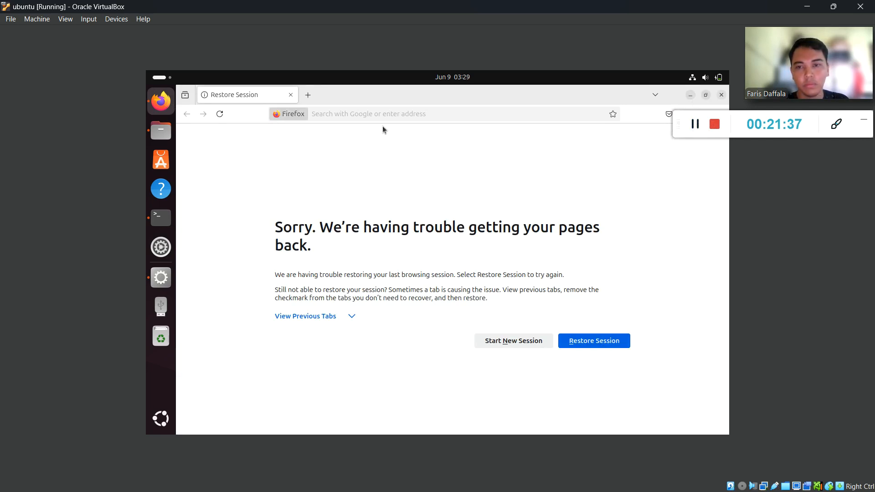
Open localhost/phpmyadmin in a fresh Firefox session, then switch back to the Edge PDF guide.
left_click(528, 339)
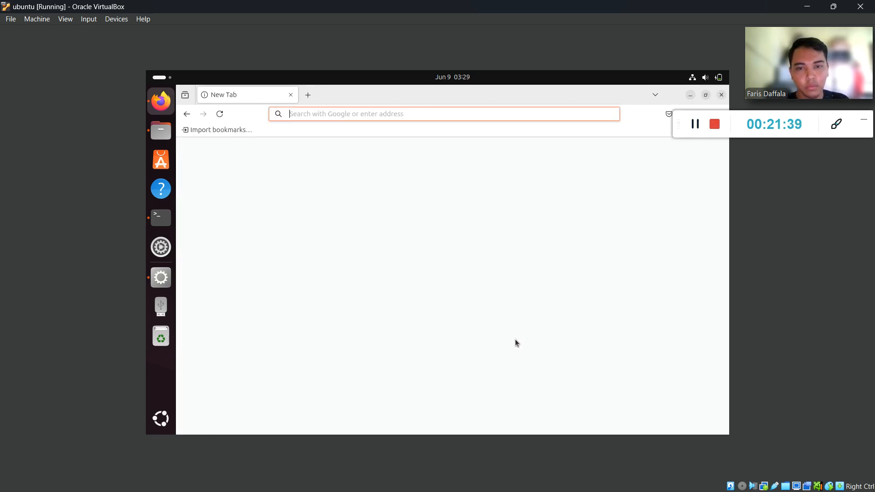
left_click(344, 321)
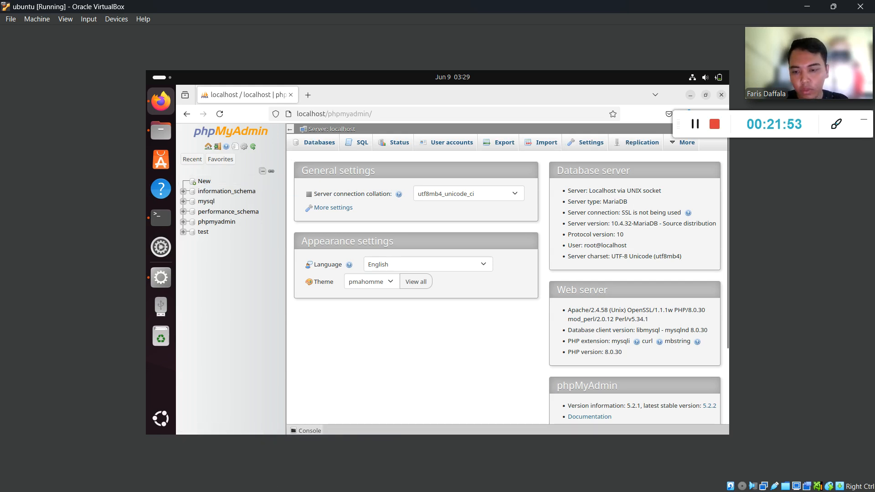
key("super")
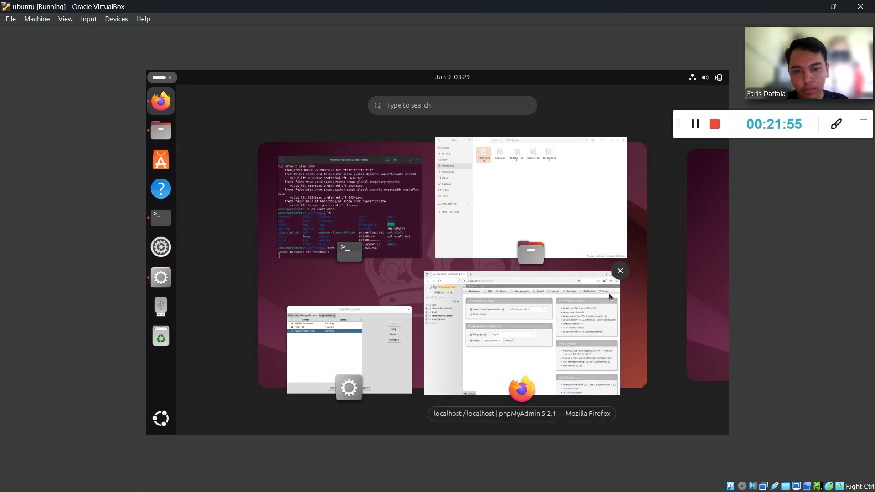
left_click(595, 356)
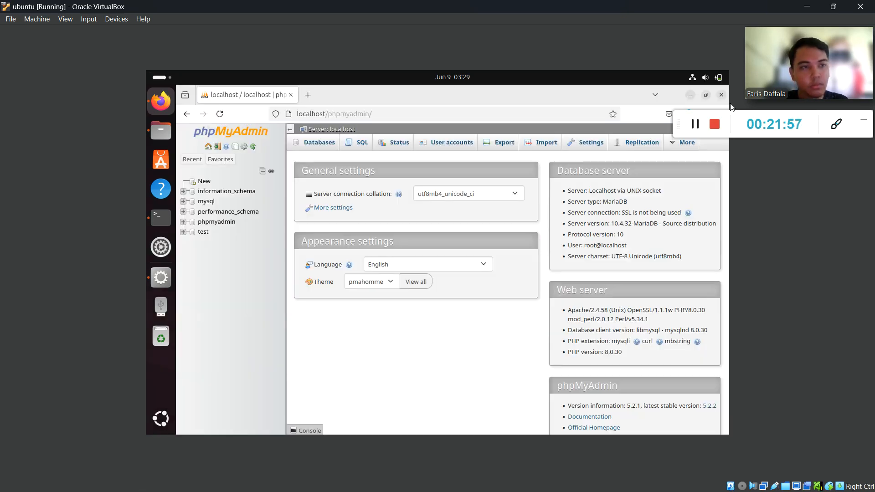
key("alt+Tab")
scroll(310, 305, "down", 10)
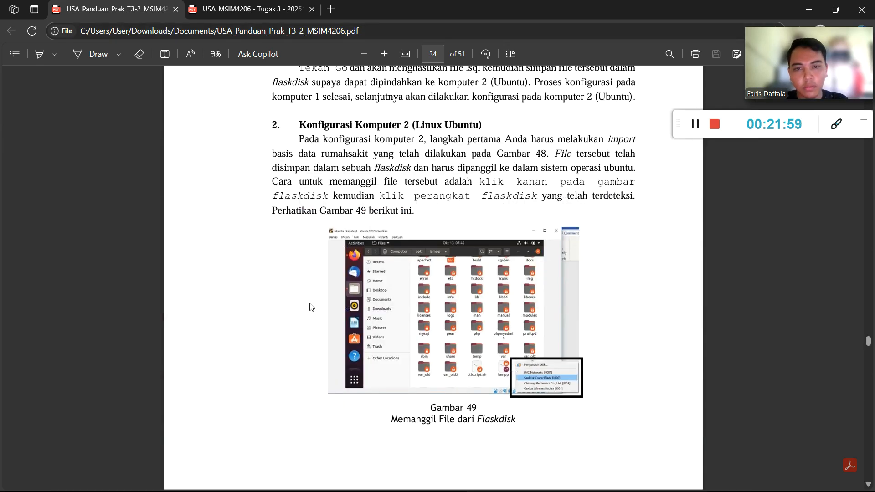
Scroll the PDF guide from page 34 to the Gambar 57 and 58 instructions on page 38.
scroll(314, 304, "down", 15)
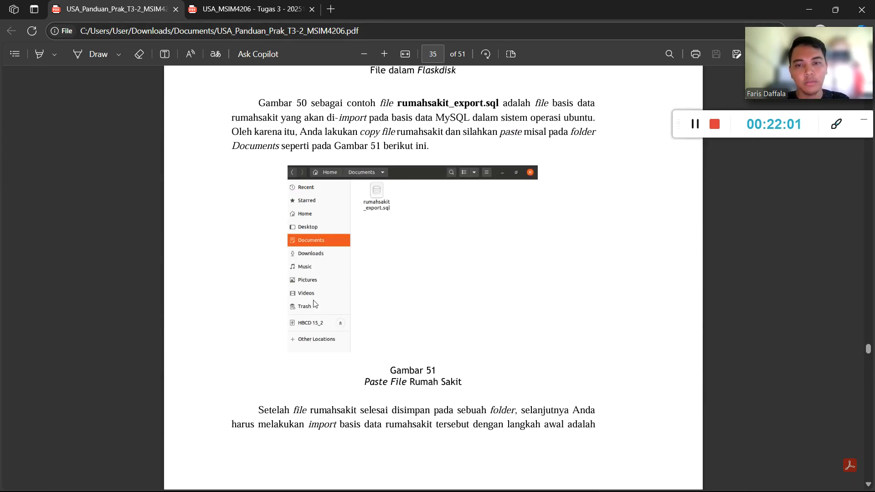
scroll(368, 172, "down", 18)
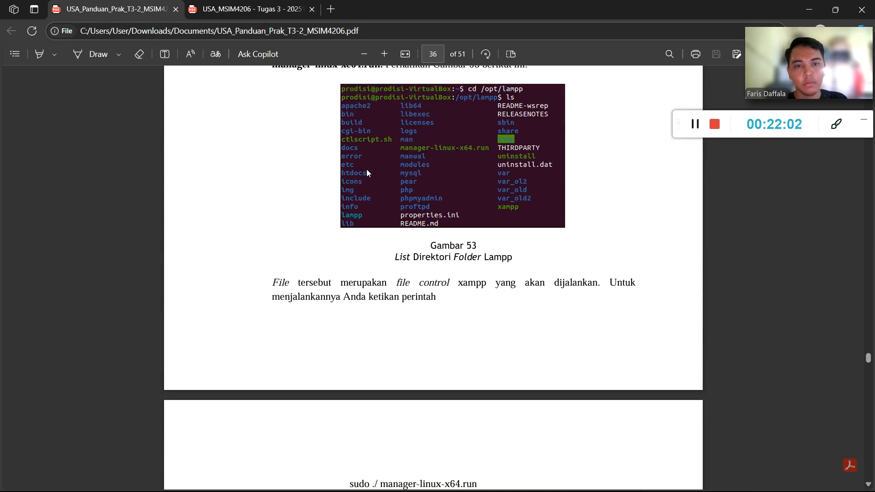
scroll(367, 172, "down", 2)
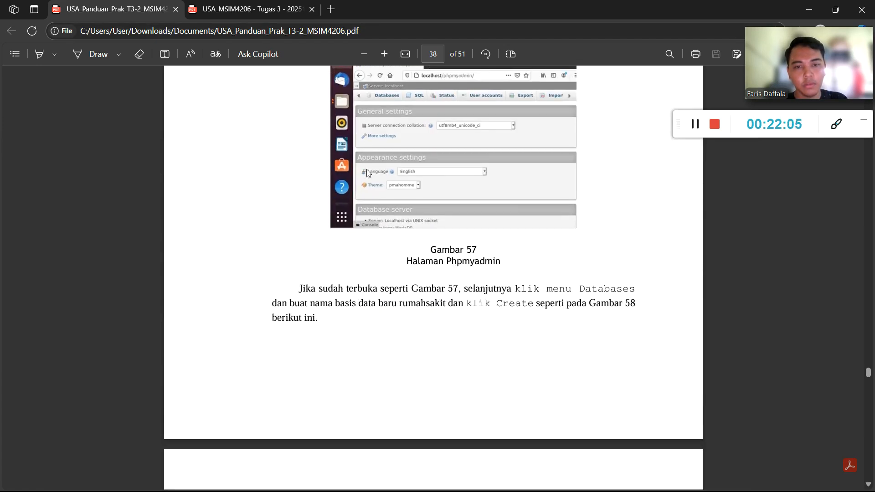
scroll(363, 146, "up", 4)
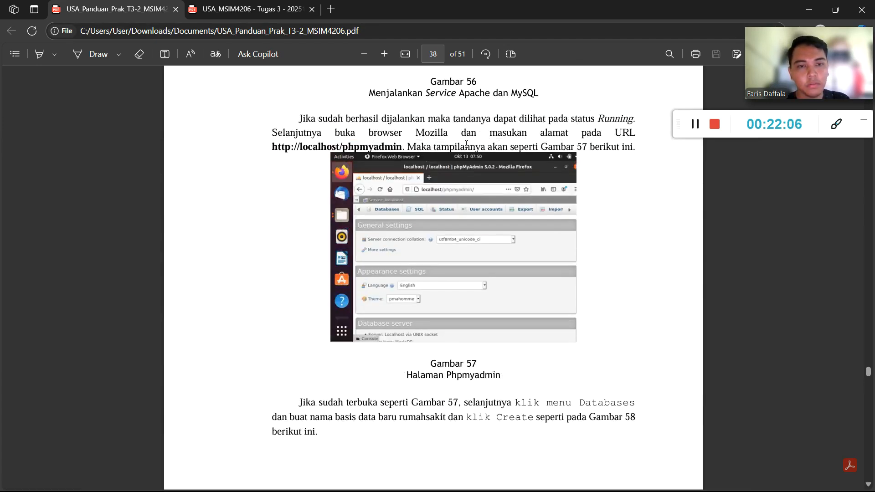
scroll(467, 145, "down", 5)
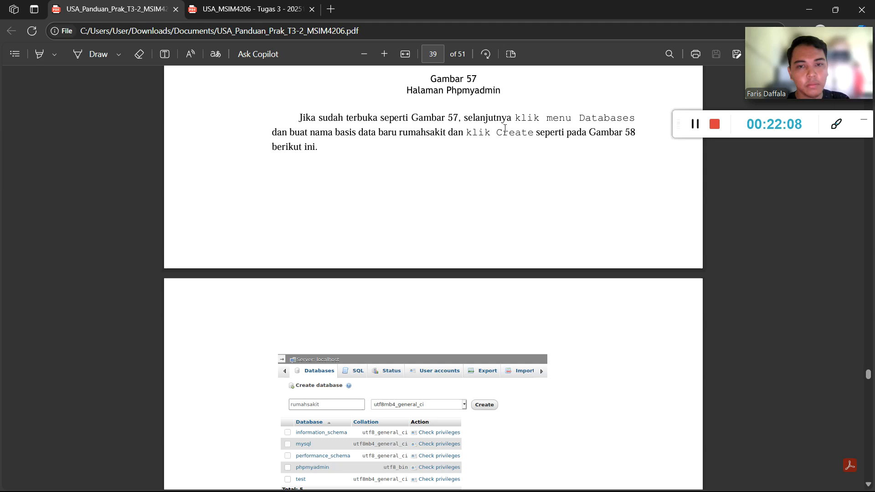
scroll(533, 127, "up", 1)
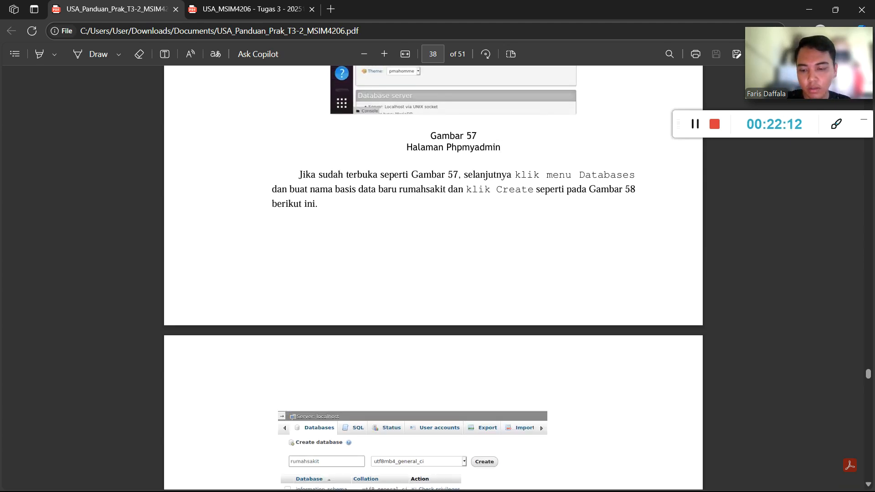
key("super")
Create an empty database named ruamh_sakit in the VM's phpMyAdmin and open it.
left_click(395, 480)
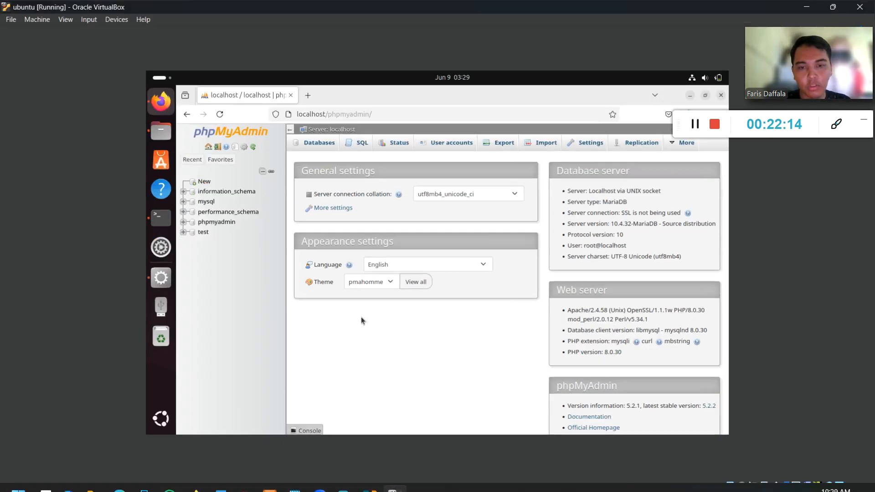
left_click(319, 143)
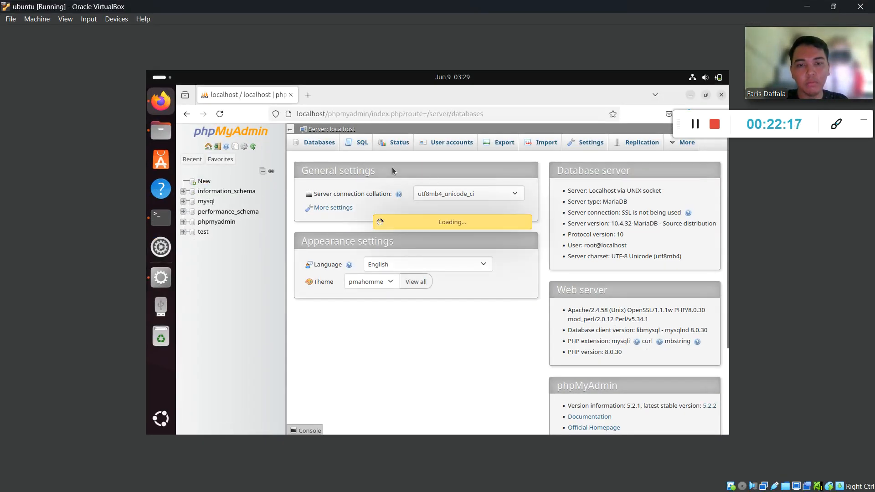
left_click(358, 220)
type("rmah")
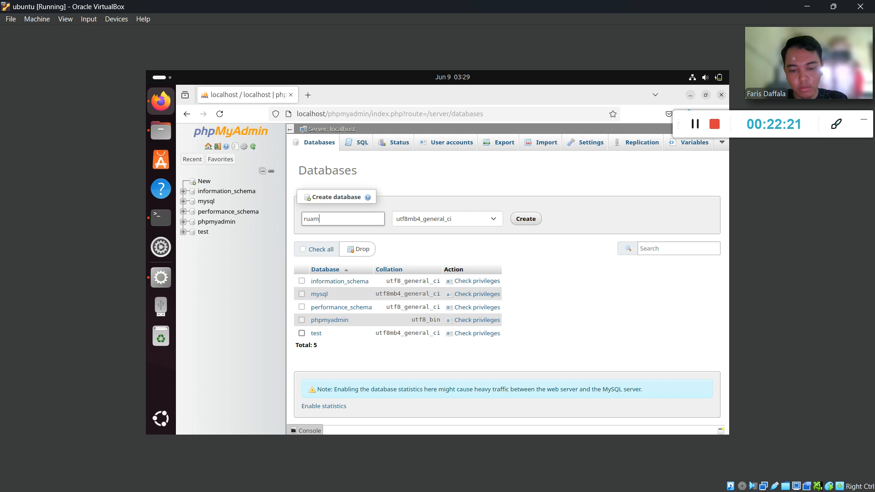
type("_saki")
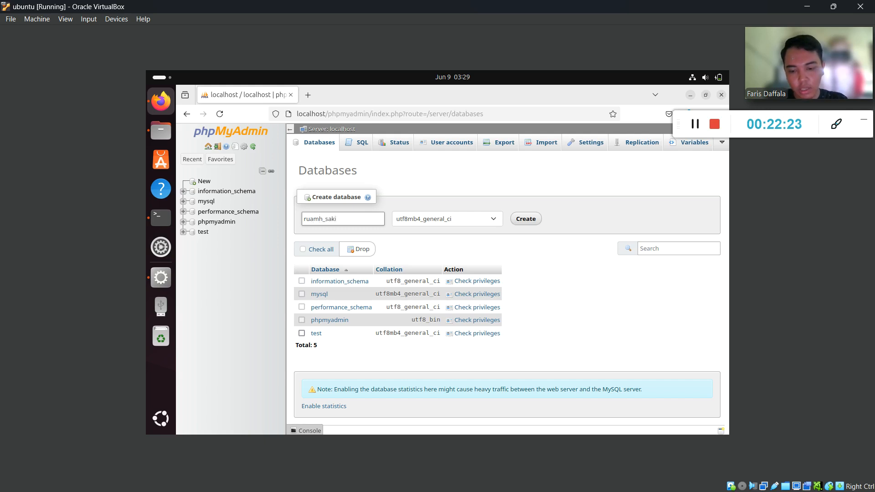
type("t")
left_click(526, 219)
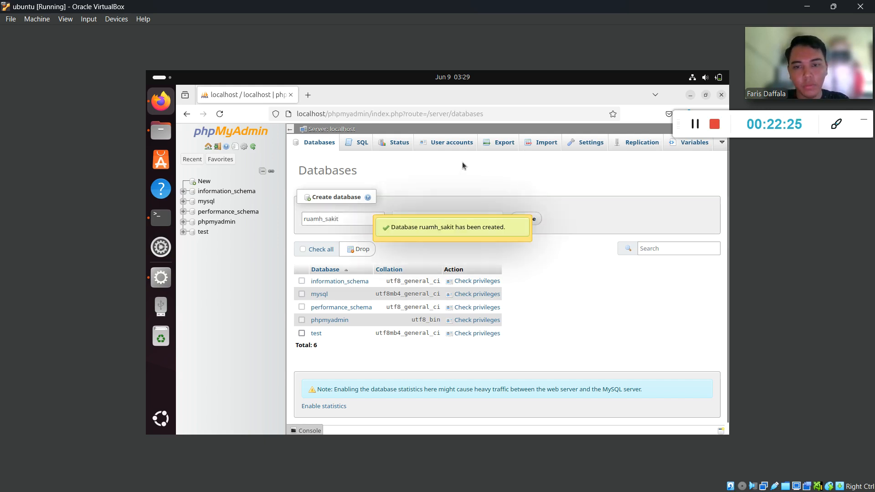
left_click(219, 233)
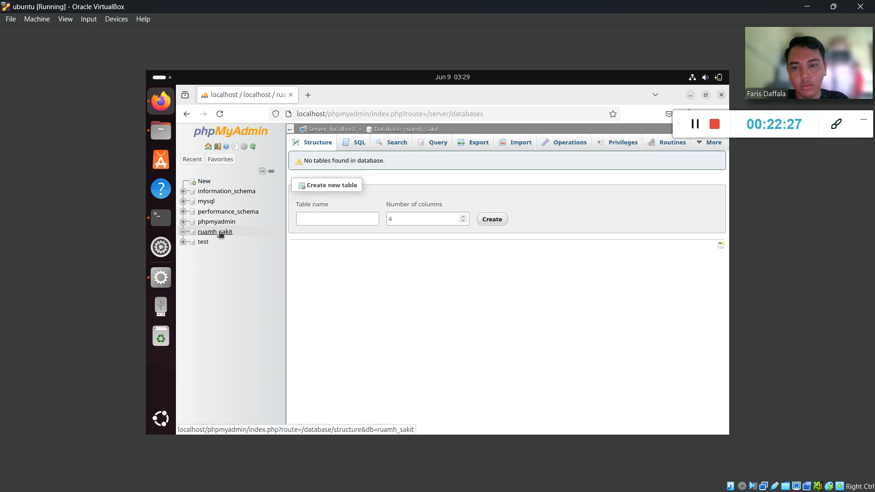
right_click(220, 233)
Import Documents/rumah_sakit.sql into ruamh_sakit, creating eight tables before error #1558 stops it.
left_click(223, 233)
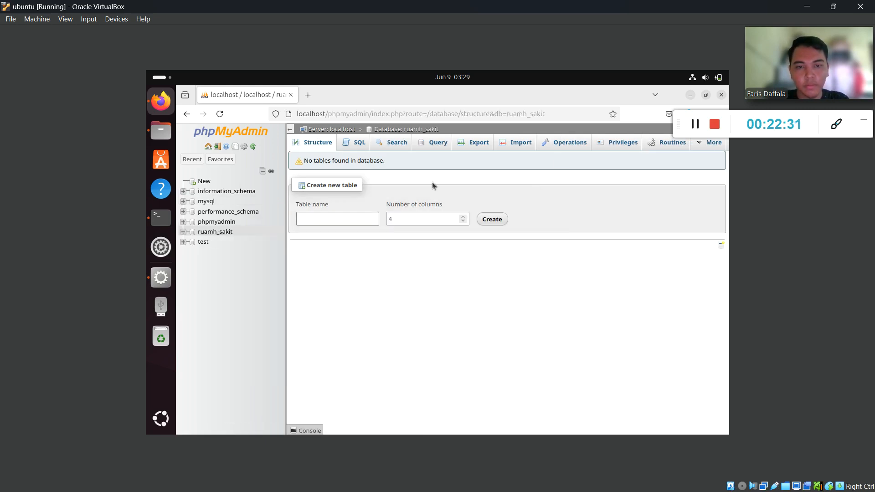
left_click(514, 145)
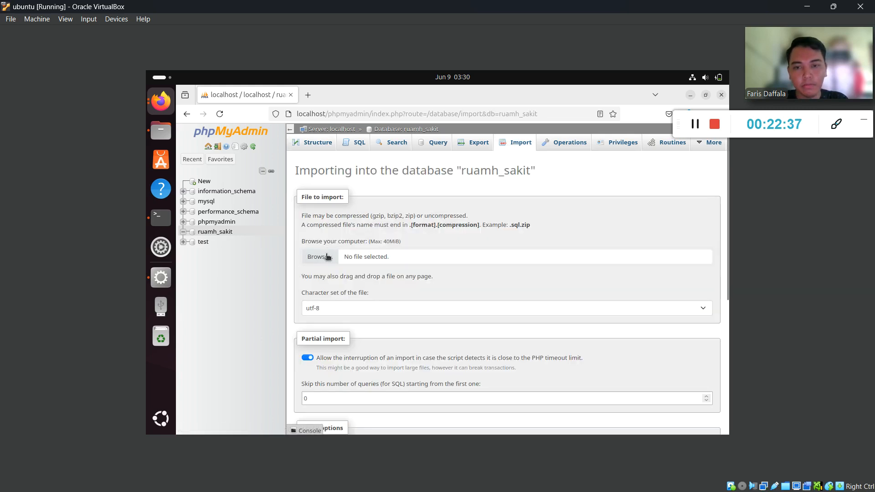
left_click(326, 257)
left_click(365, 238)
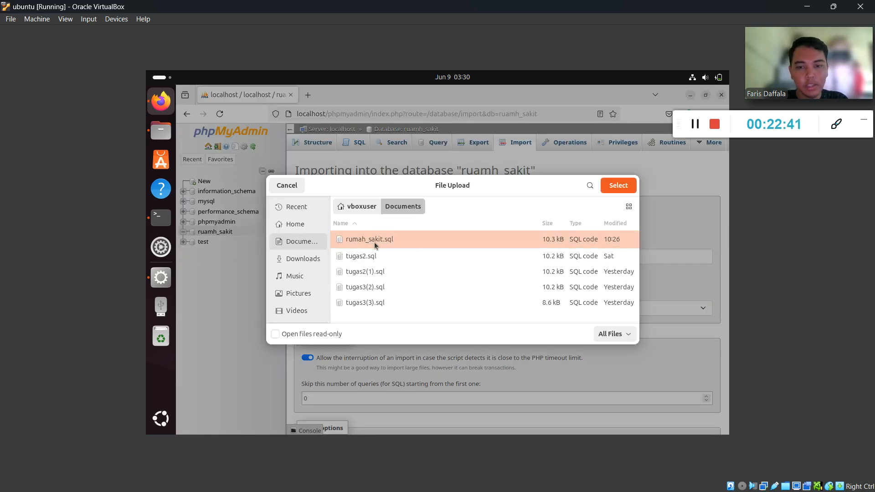
left_click(619, 185)
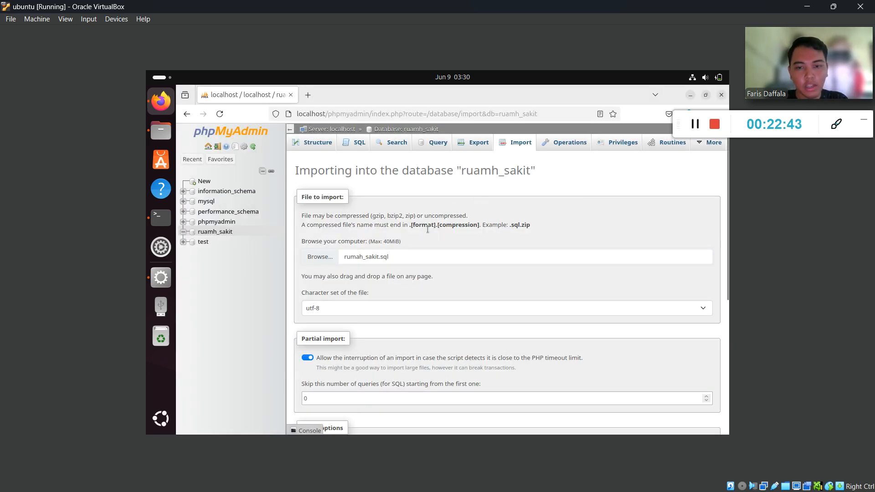
scroll(426, 235, "down", 5)
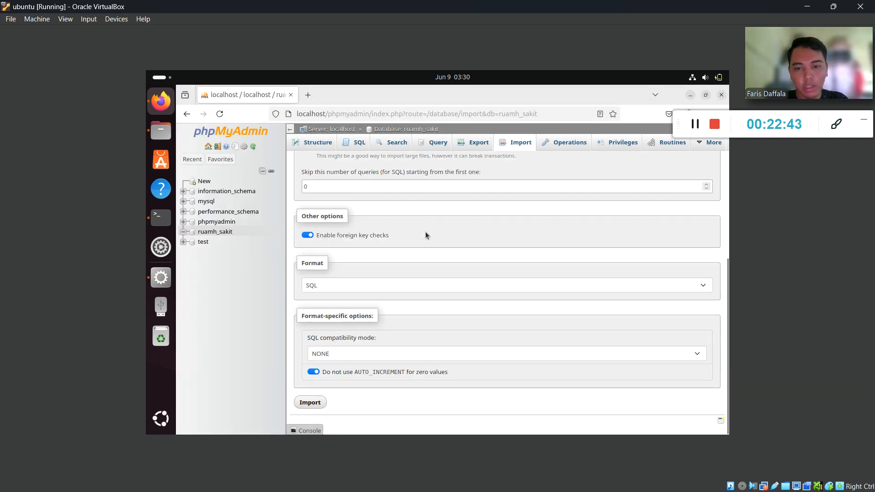
left_click(309, 403)
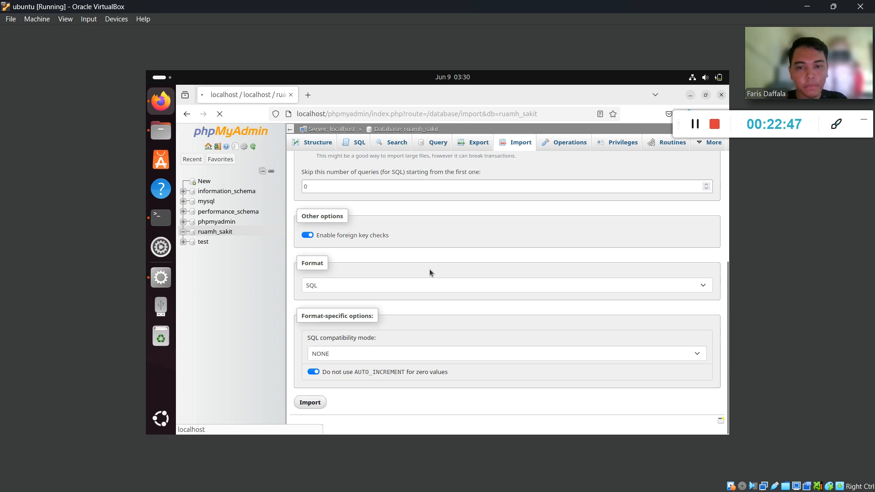
left_click(317, 404)
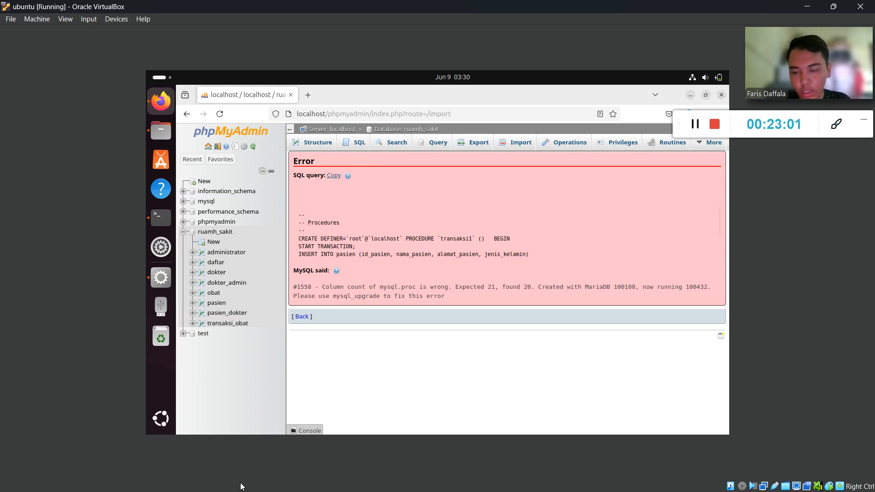
key("super")
Drop the five stored procedures transaksi1–transaksi5 from the host's rumah_sakit database.
left_click(586, 193)
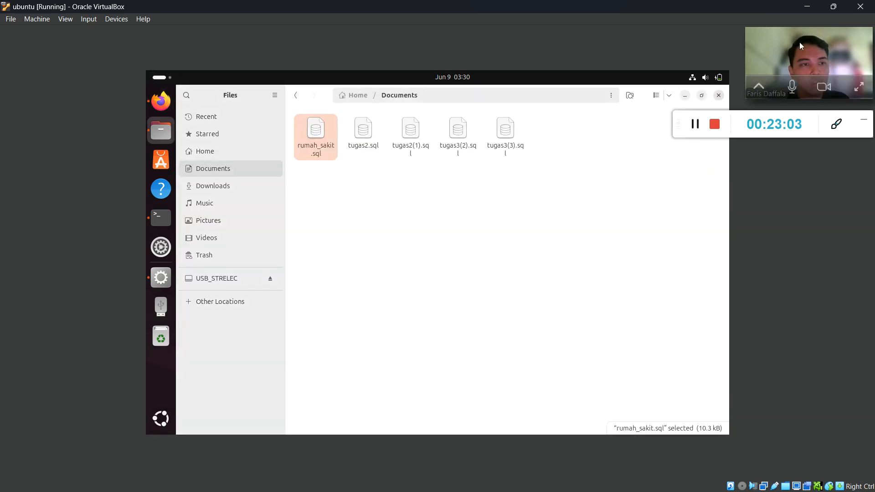
key("alt+Tab")
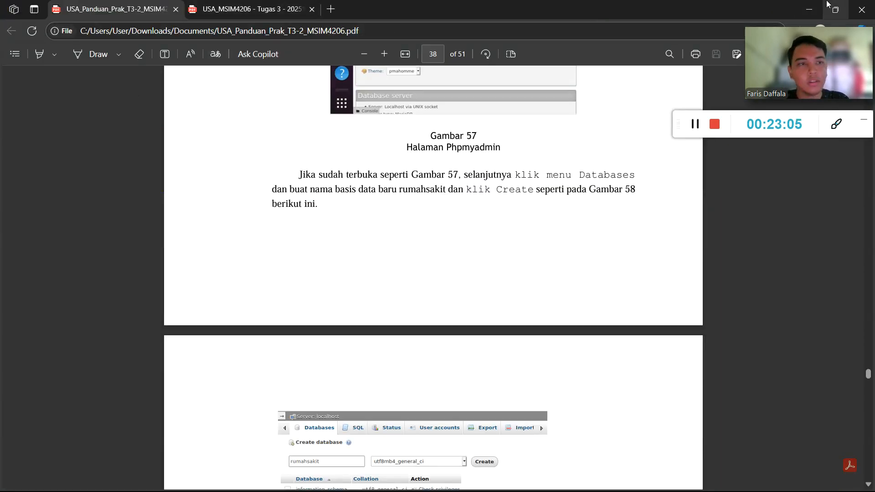
key("alt+Tab")
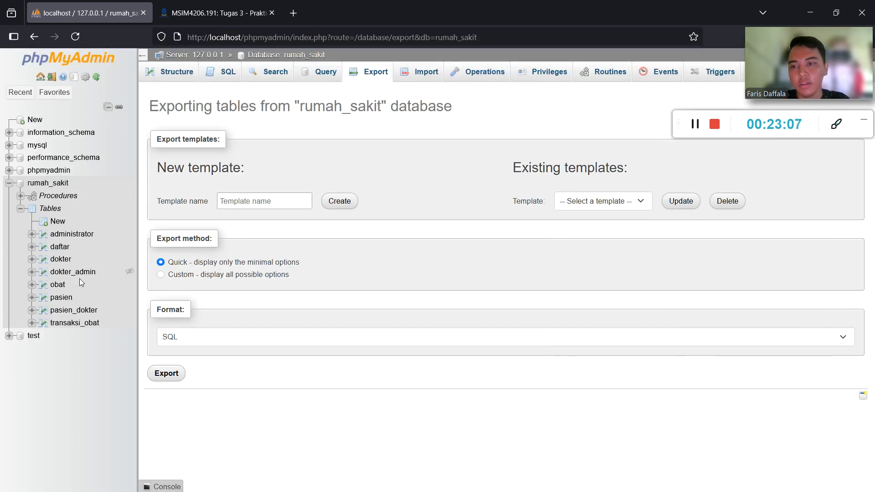
left_click(62, 185)
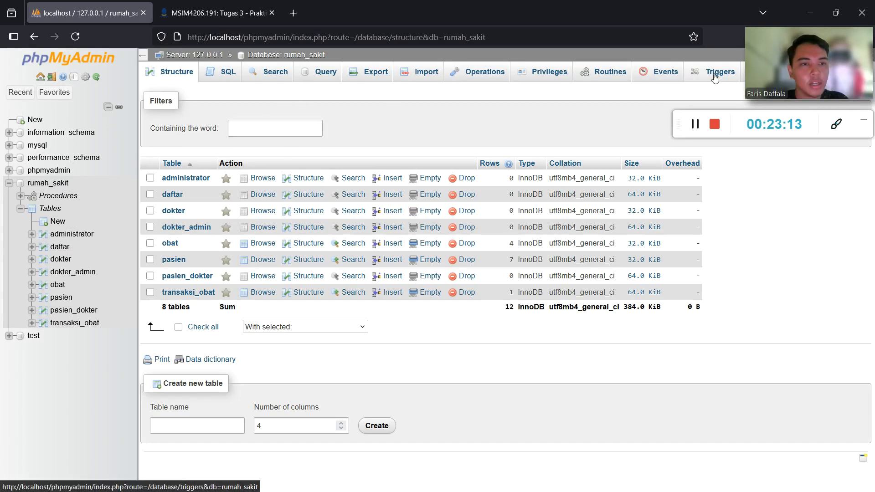
left_click(58, 196)
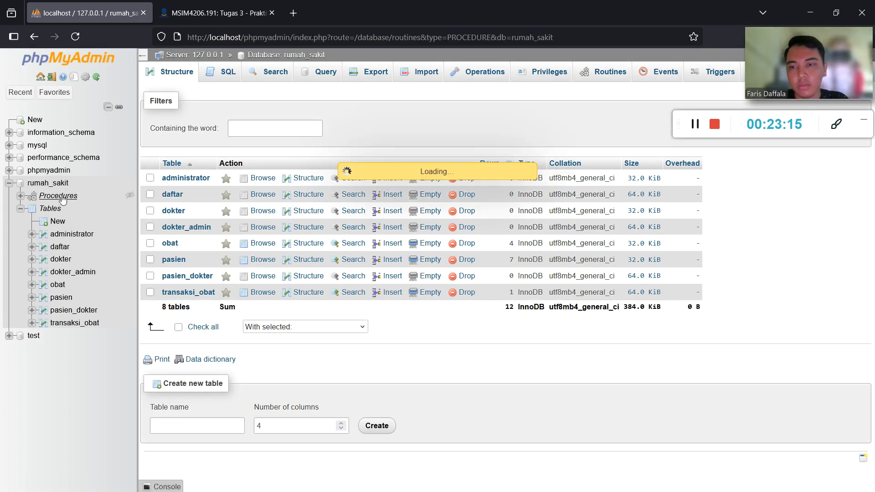
left_click(157, 179)
left_click(157, 195)
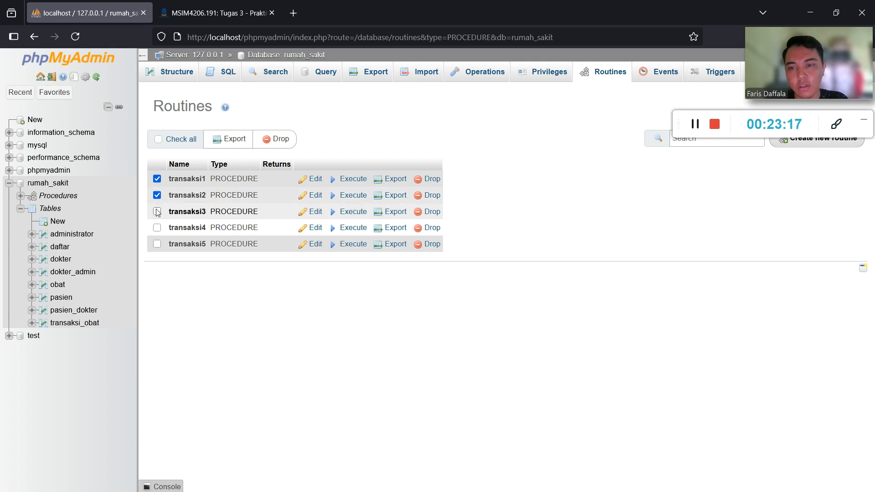
left_click(157, 212)
left_click(157, 228)
left_click(157, 244)
left_click(275, 139)
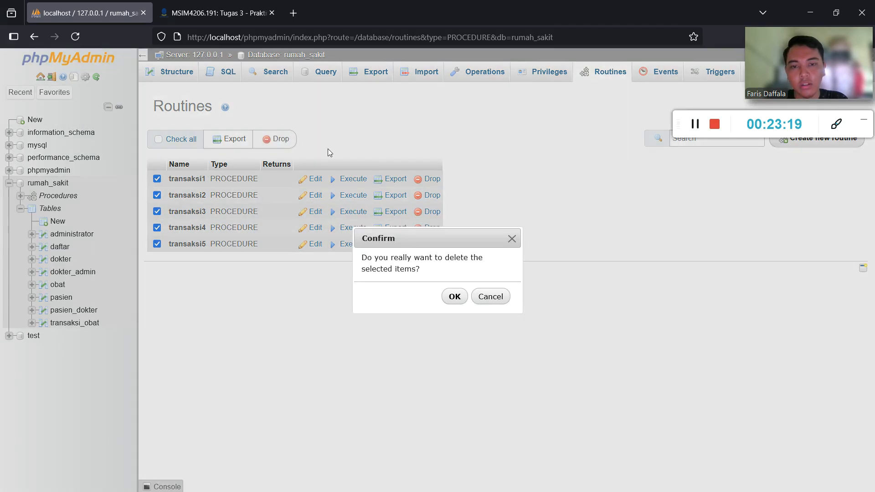
left_click(454, 298)
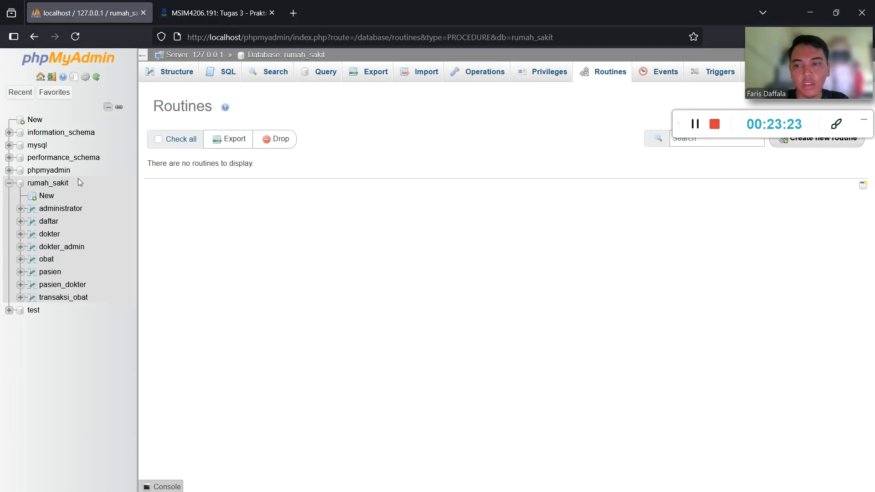
Export rumah_sakit again as an SQL file, downloaded as rumah_sakit(1).sql.
left_click(45, 183)
left_click(375, 76)
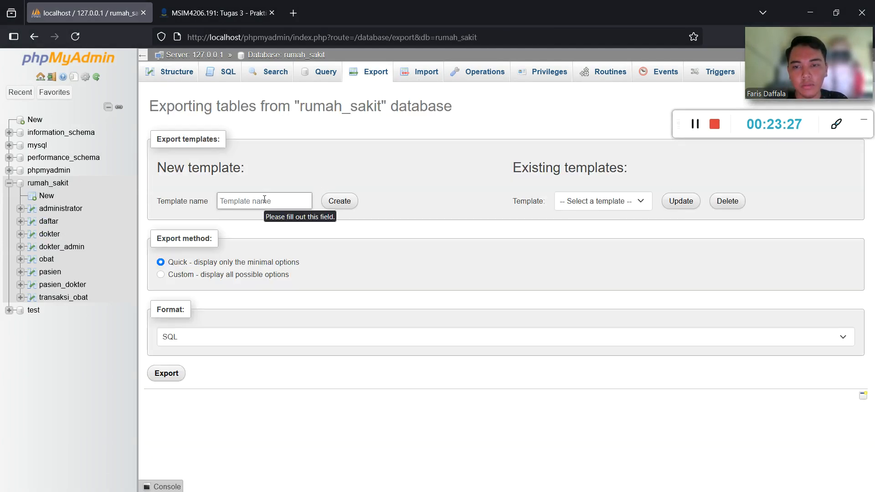
left_click(173, 376)
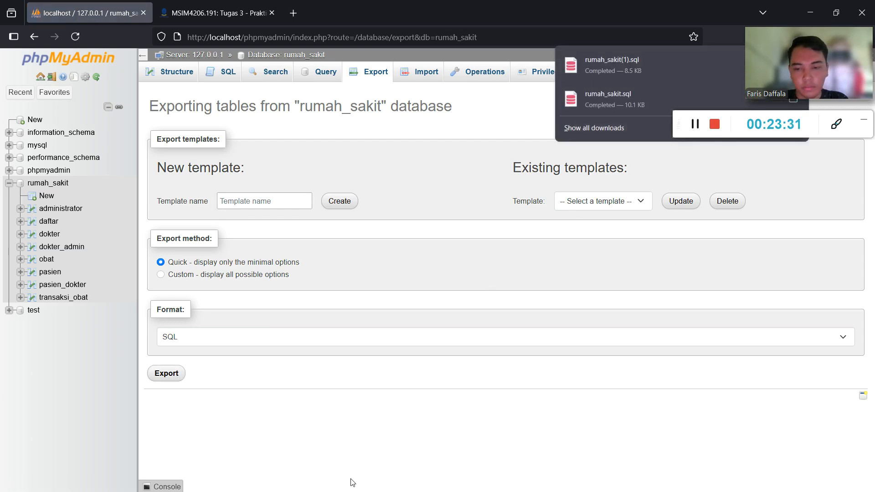
key("super")
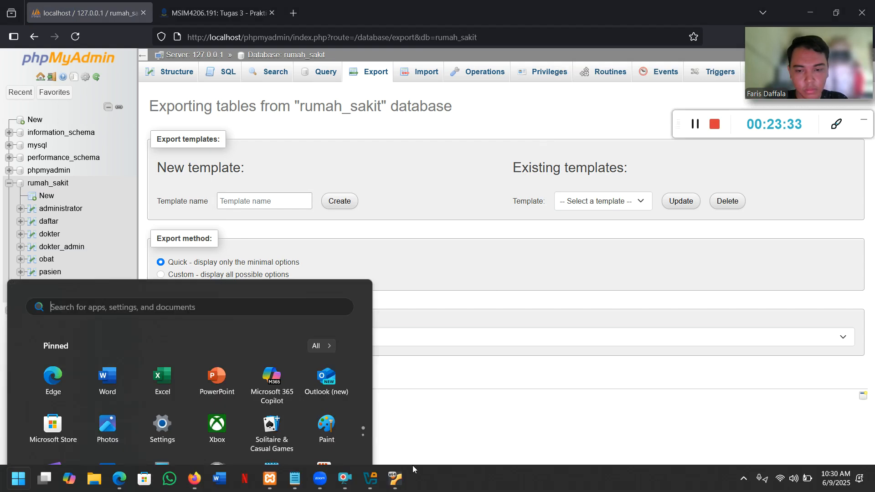
Eject the mounted USB drive inside the Ubuntu VM.
left_click(392, 480)
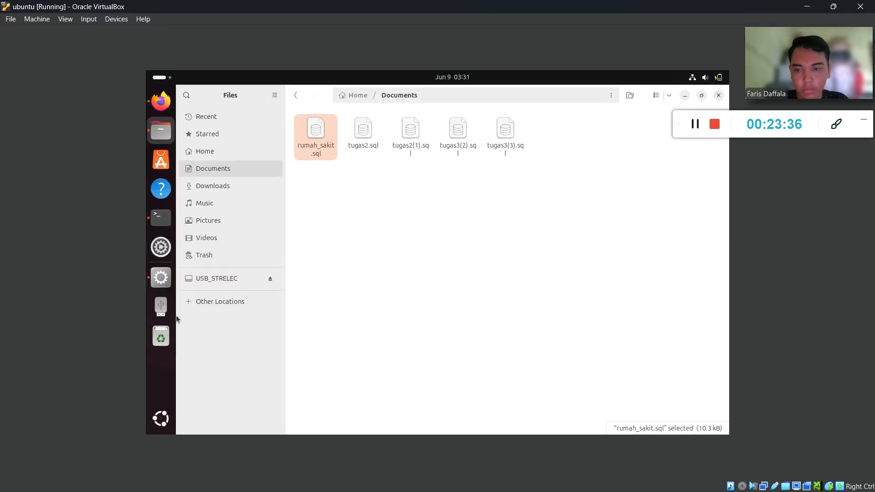
right_click(161, 306)
left_click(227, 328)
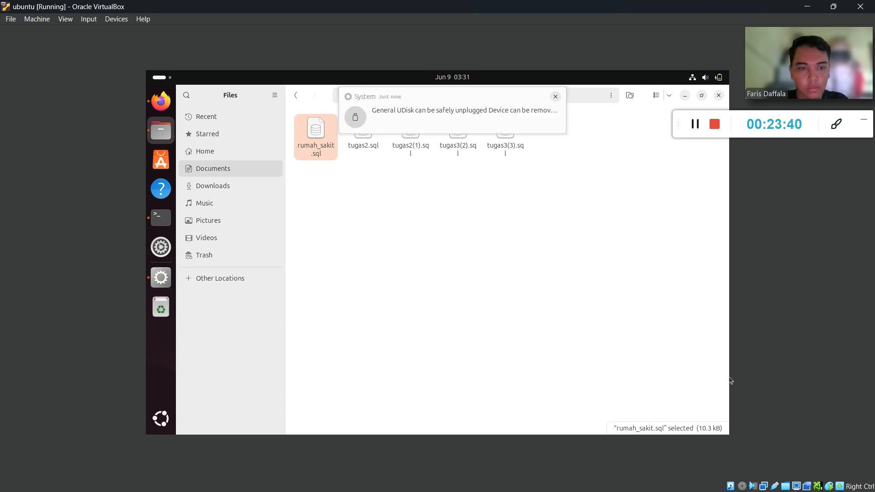
Detach the General UDisk device from the VM and return to the host desktop.
left_click(775, 487)
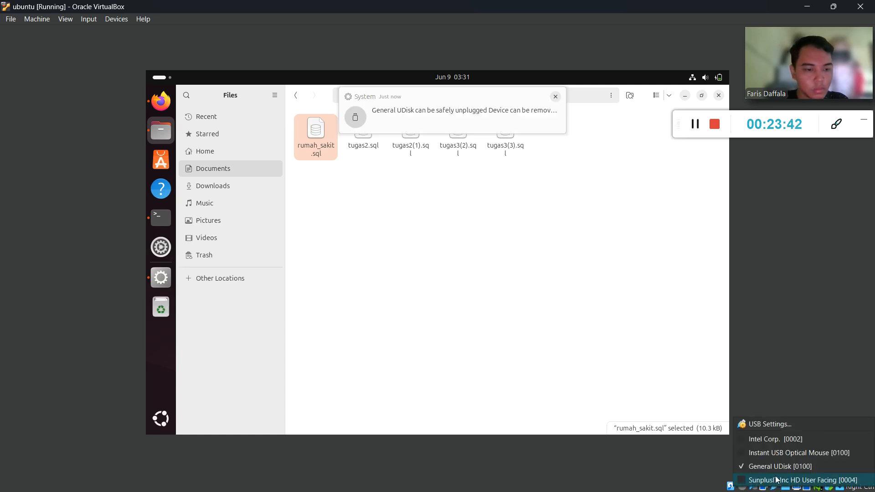
left_click(742, 467)
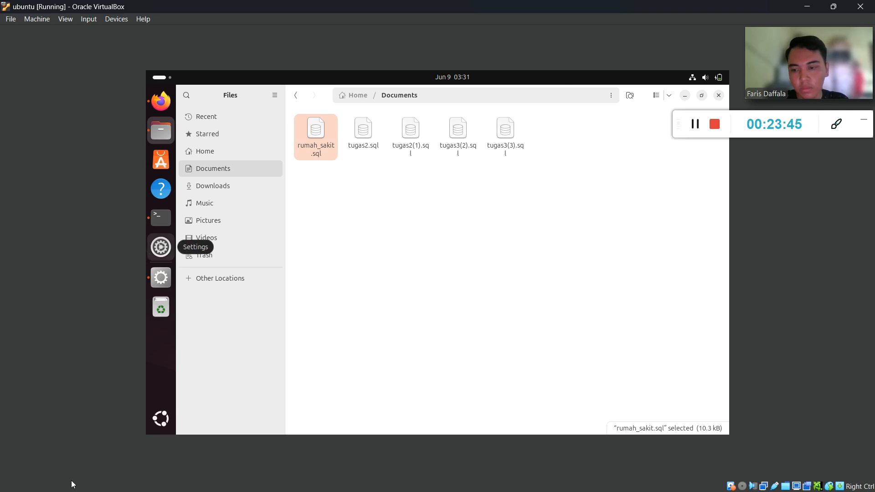
key("super")
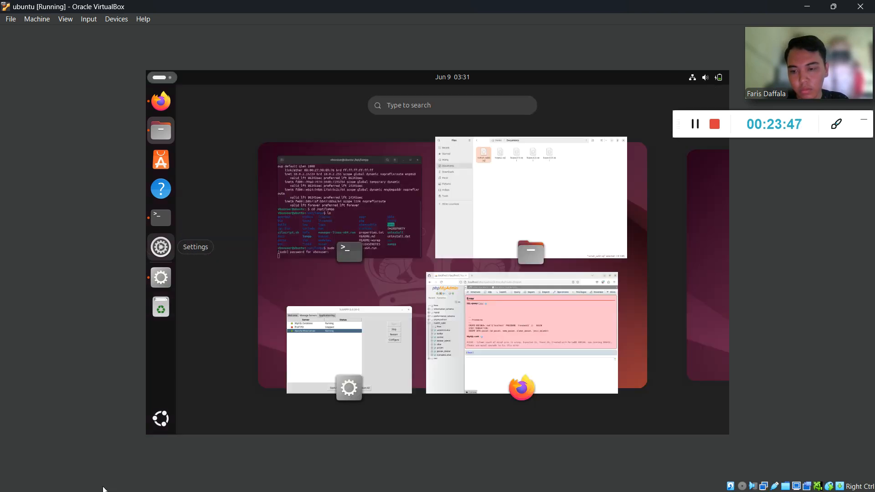
left_click(814, 5)
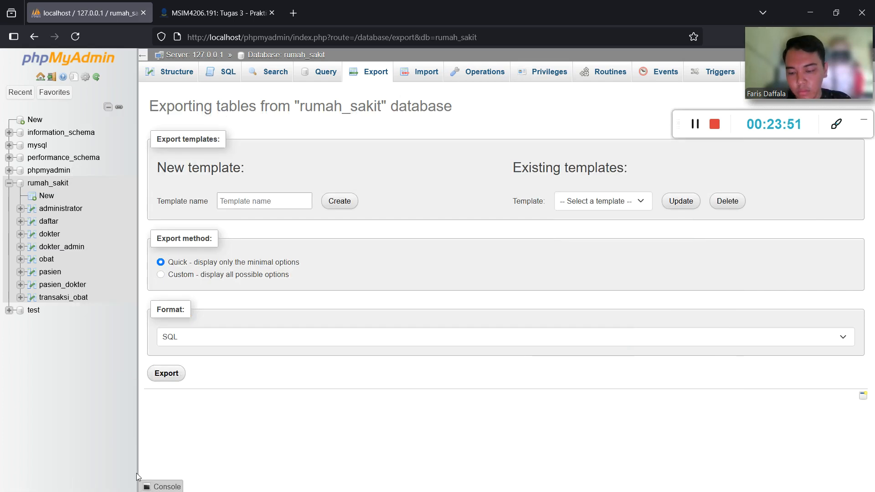
Copy rumah_sakit(1).sql from Downloads onto the USB_STRELEC (E:) drive.
key("super")
left_click(103, 479)
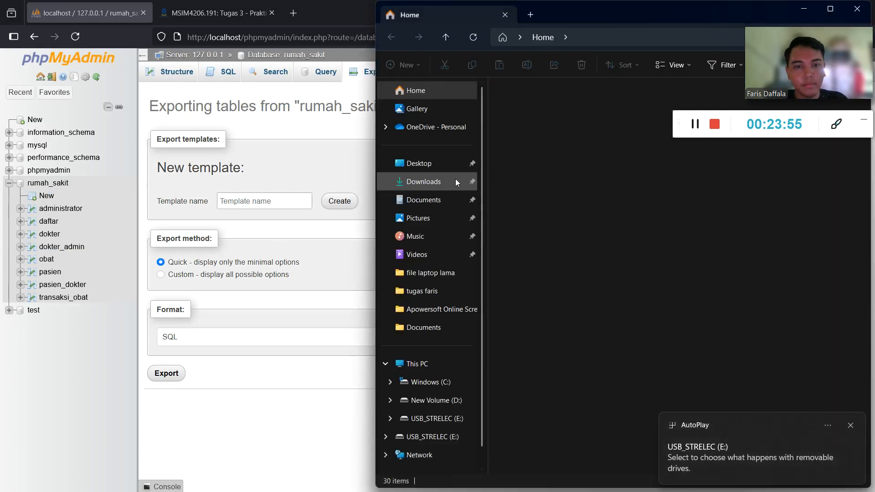
left_click(455, 179)
left_click(542, 137)
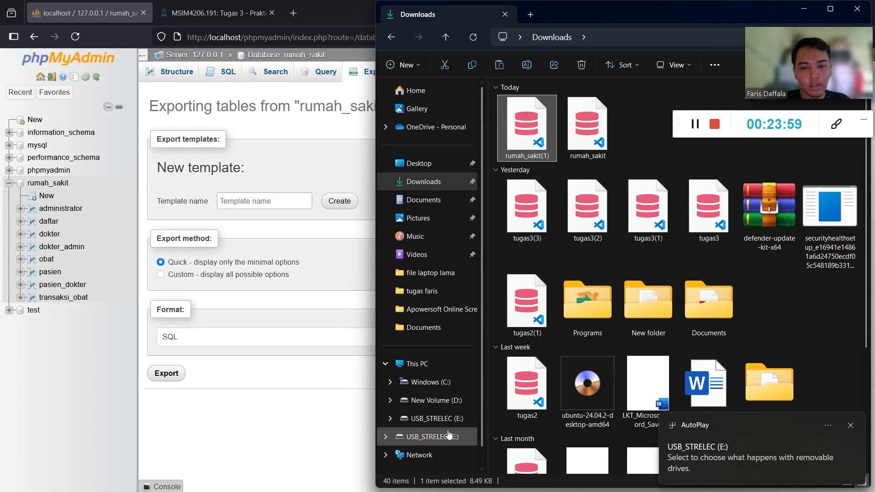
left_click(433, 418)
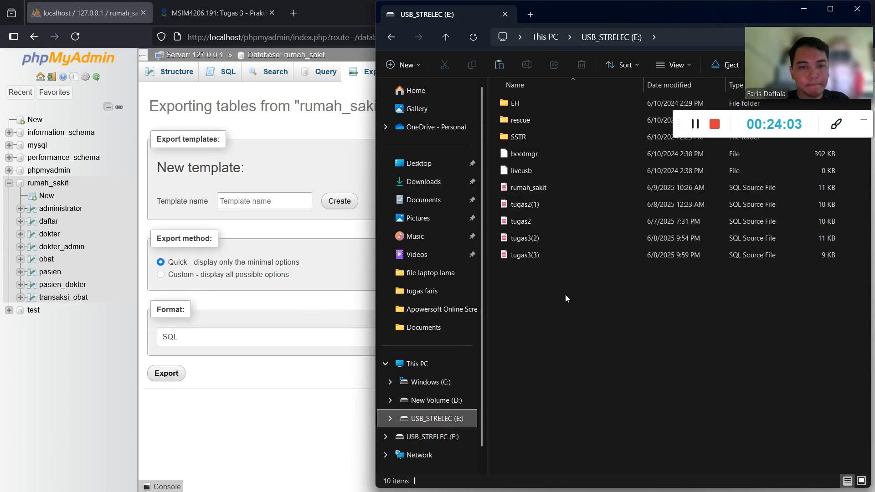
key("ctrl+v")
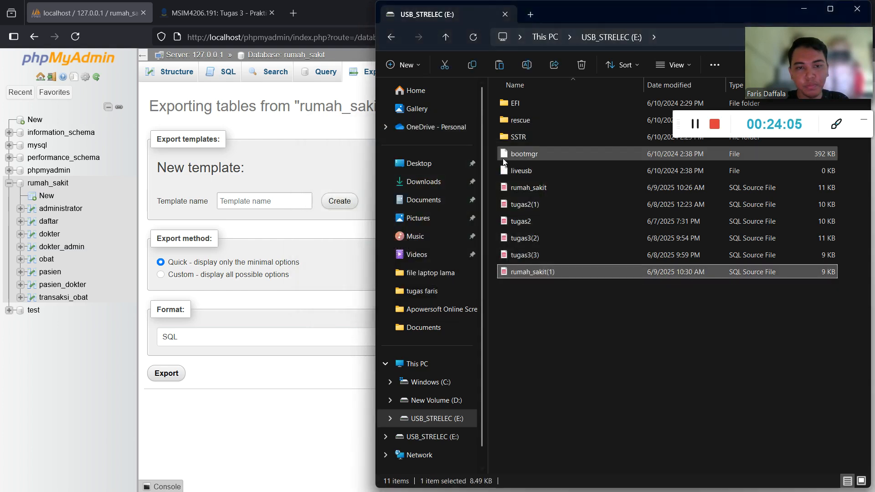
Safely eject USB_STRELEC (E:) from Windows.
key("super")
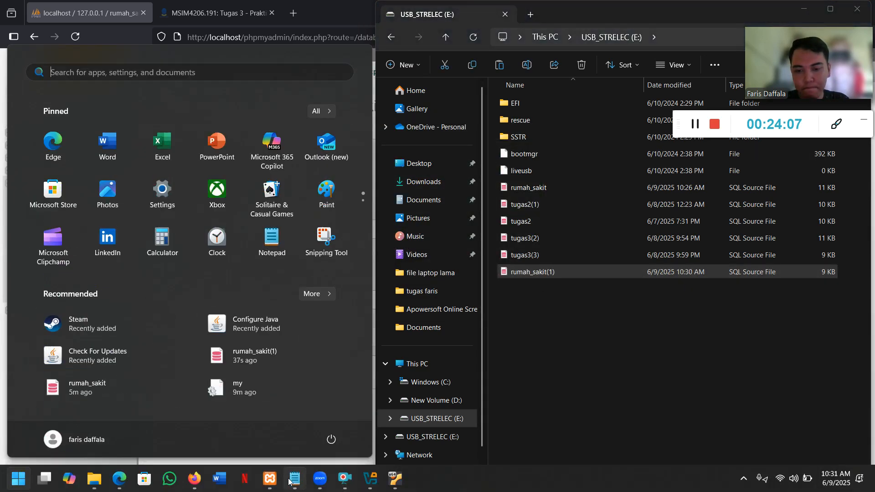
left_click(395, 480)
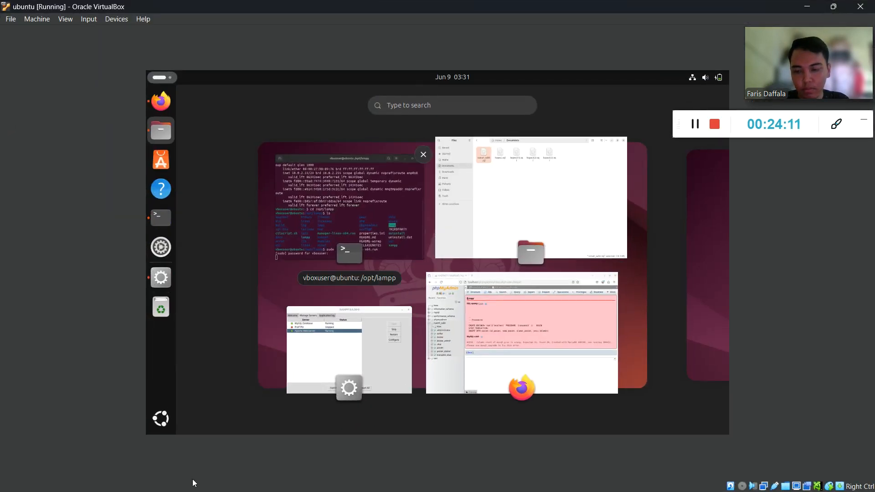
left_click(805, 6)
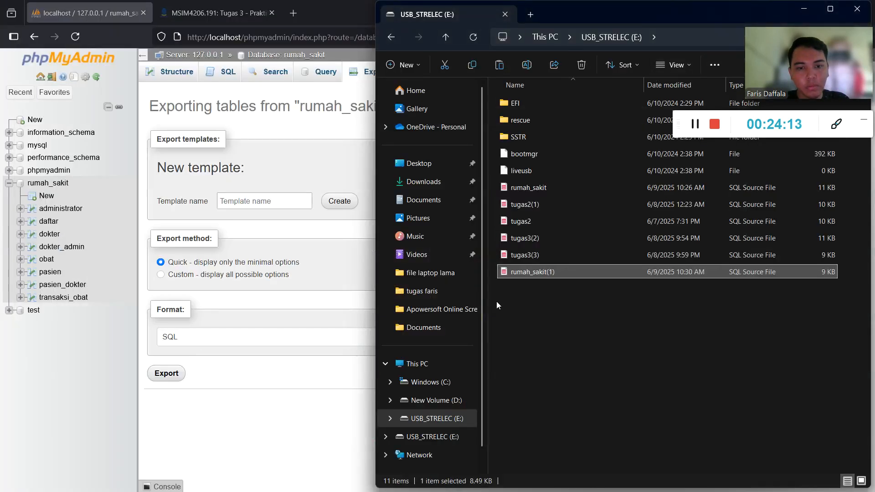
right_click(460, 418)
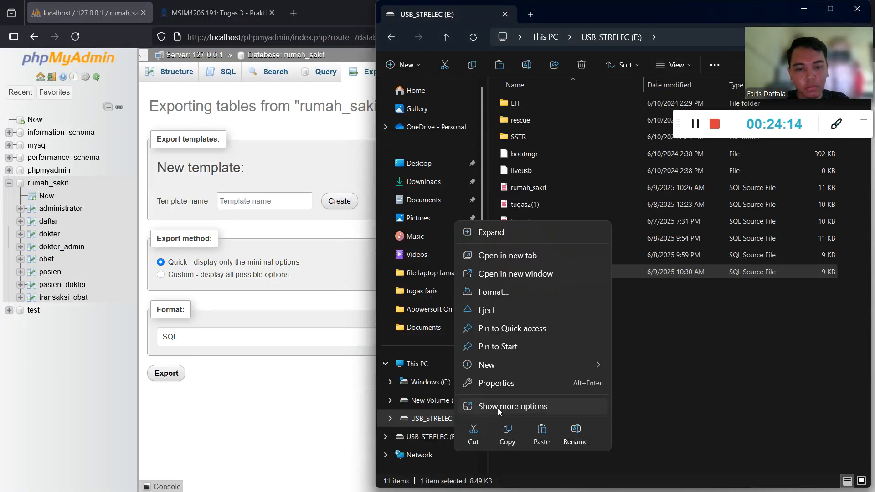
left_click(498, 310)
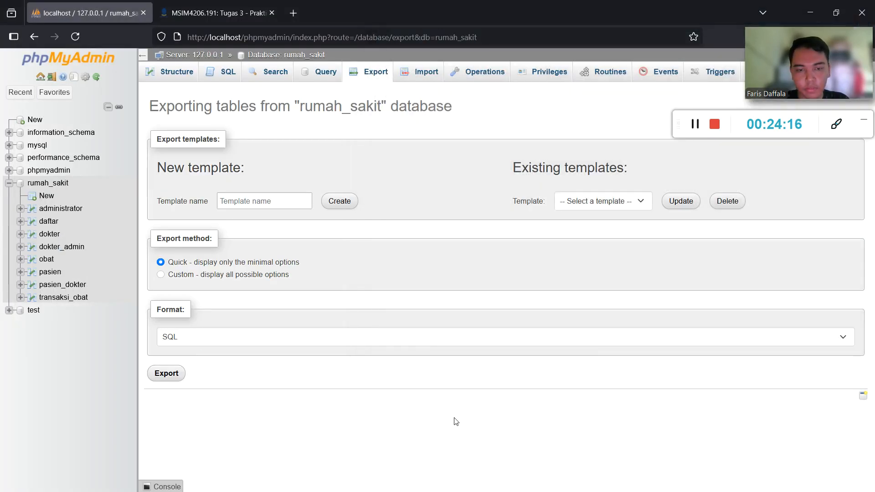
key("alt+Tab")
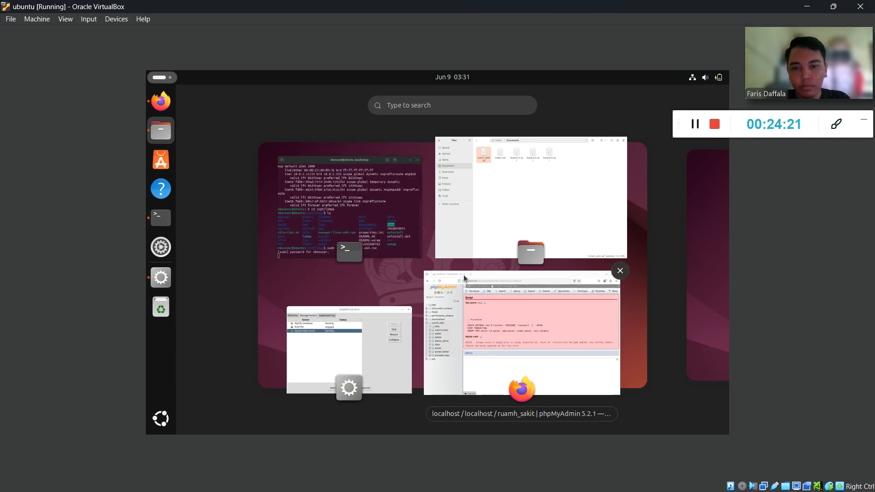
Attach the General UDisk drive to the Ubuntu VM.
left_click(496, 242)
left_click(775, 488)
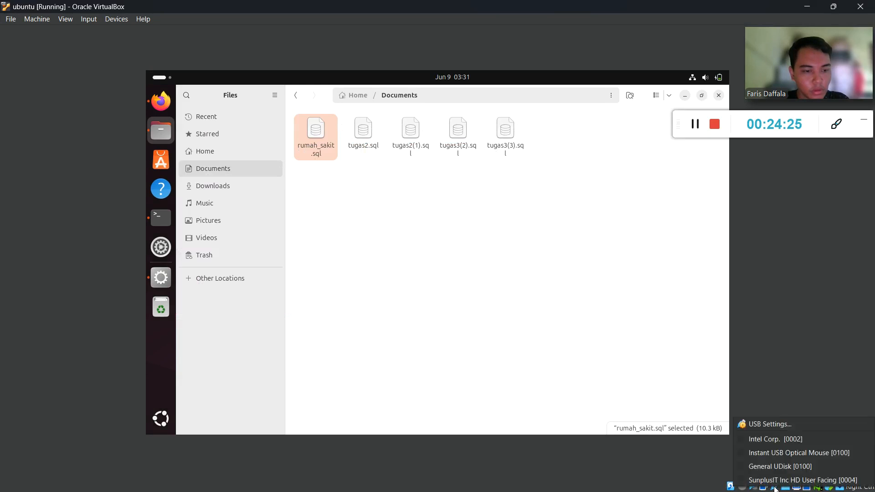
left_click(743, 468)
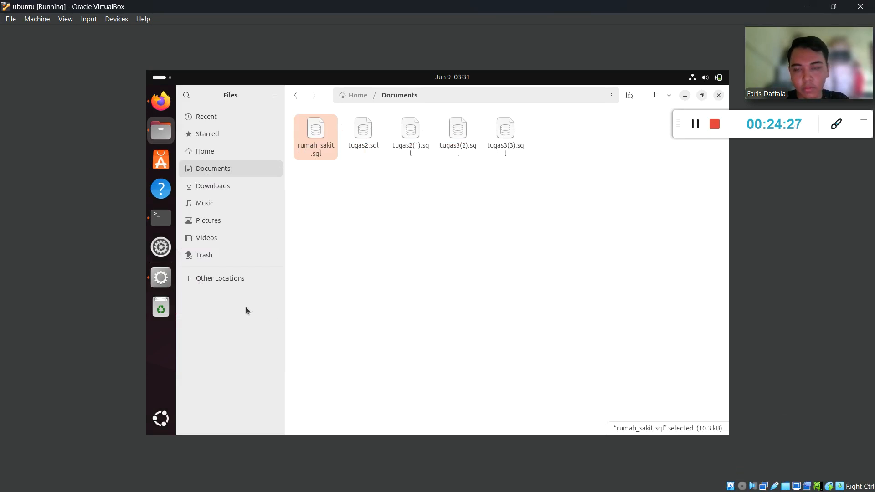
Copy rumah_sakit(1).sql from USB_STRELEC into the VM's Documents folder.
left_click(217, 278)
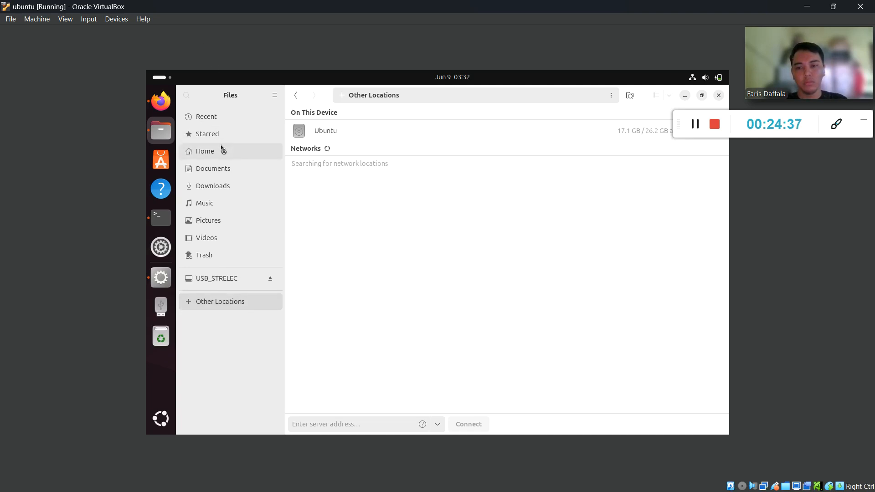
left_click(228, 279)
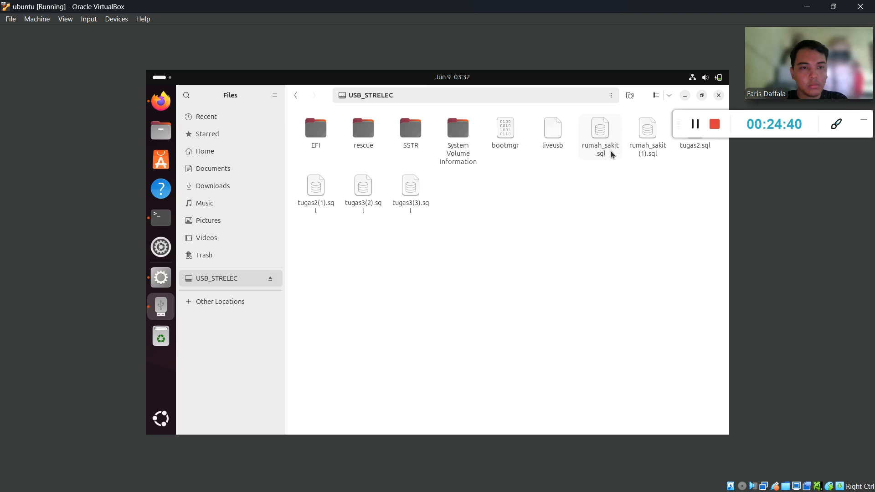
left_click(663, 148)
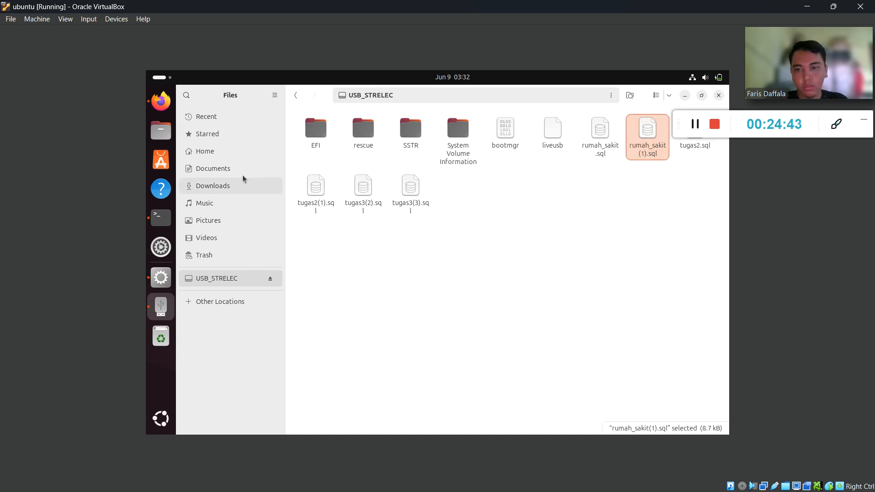
left_click(220, 170)
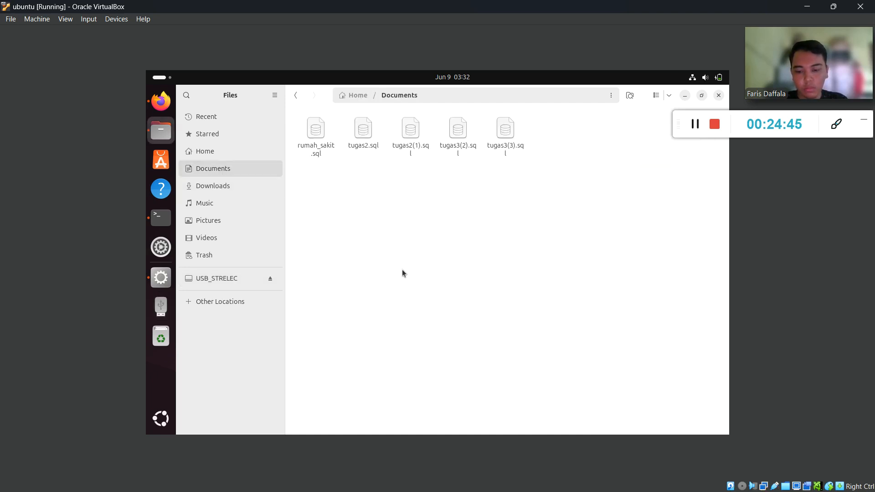
key("ctrl+v")
left_click(165, 104)
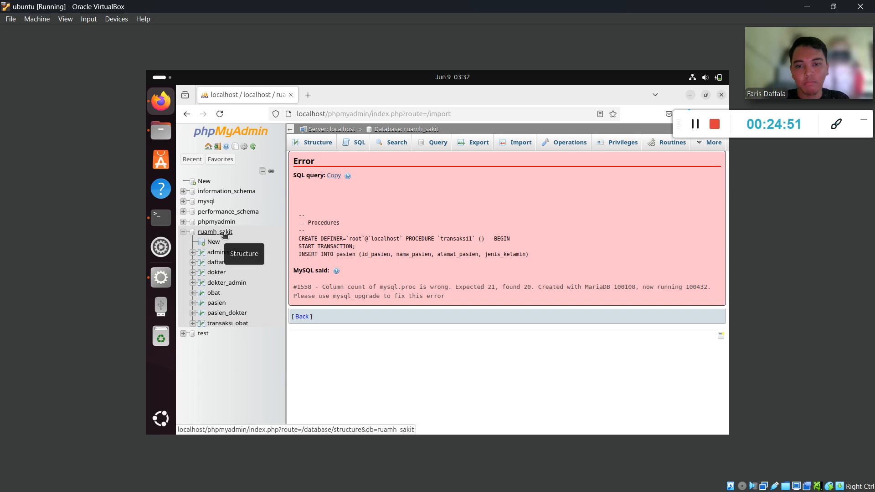
Confirm ruamh_sakit has no routines, then browse administrator, daftar, dokter, dokter_admin and obat (medicines B01–B04).
left_click(652, 149)
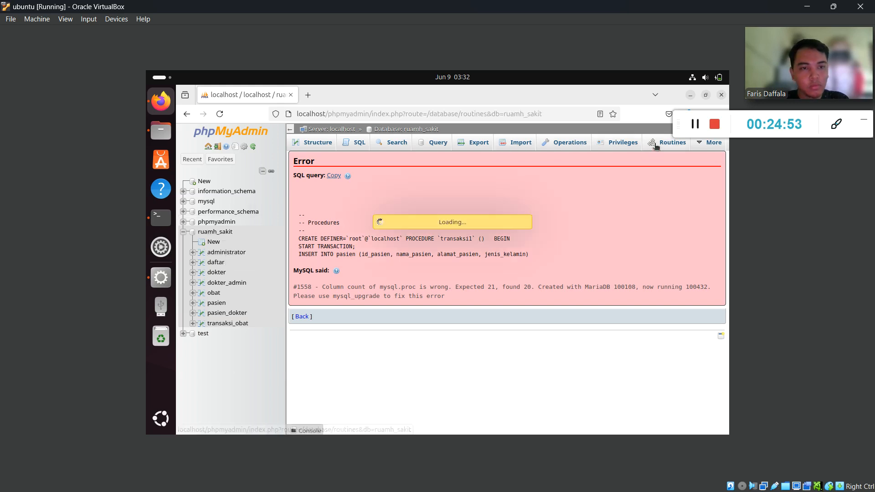
left_click(239, 254)
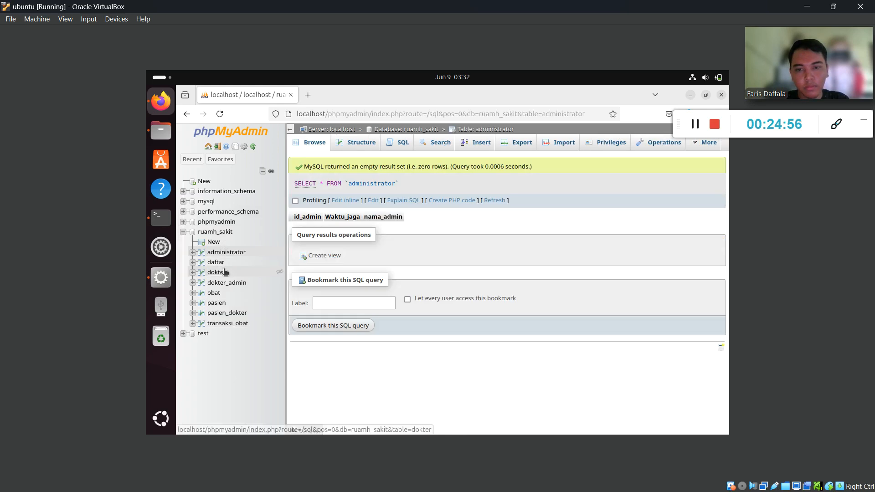
left_click(223, 263)
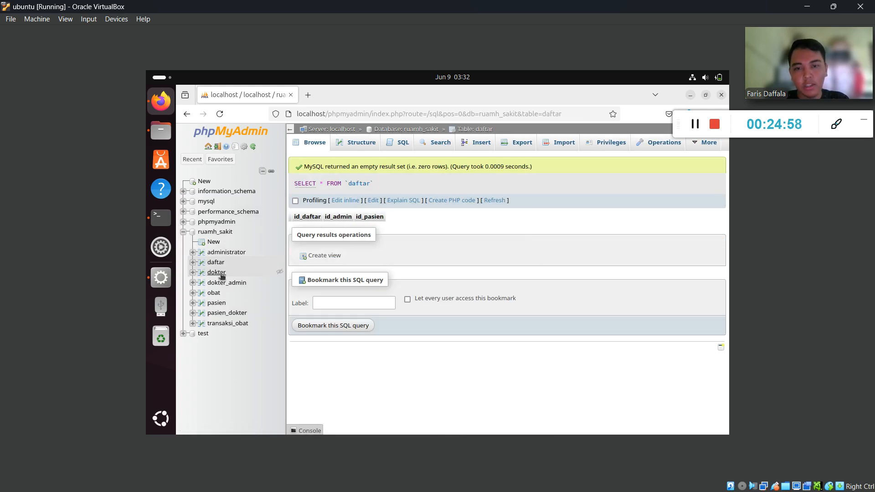
left_click(222, 276)
left_click(228, 284)
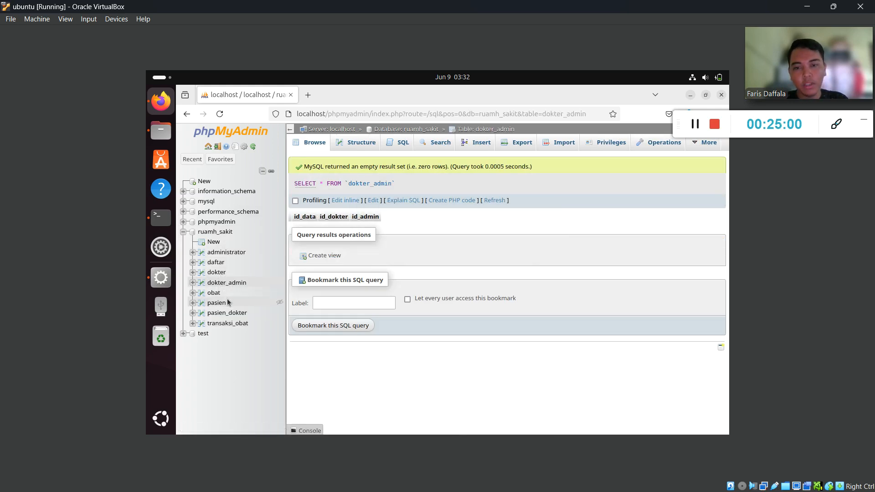
left_click(213, 294)
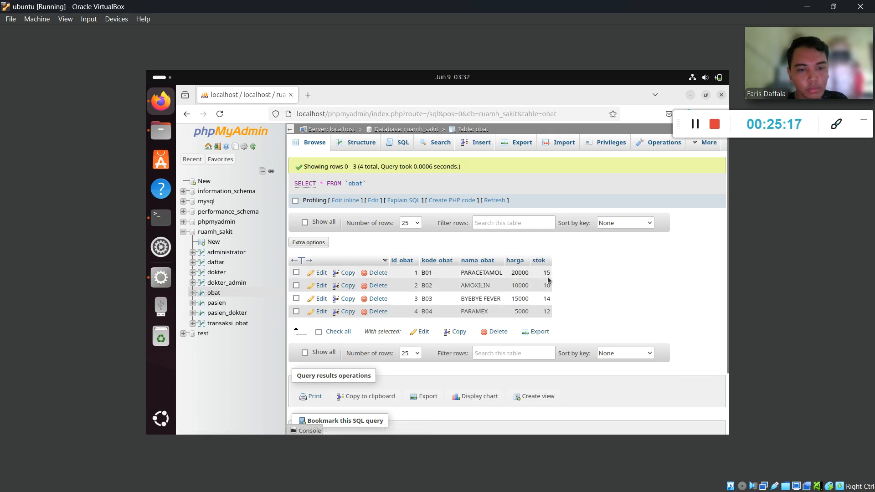
mouse_move(552, 281)
left_mouse_down()
mouse_move(604, 262)
mouse_move(539, 279)
mouse_move(557, 277)
left_mouse_up()
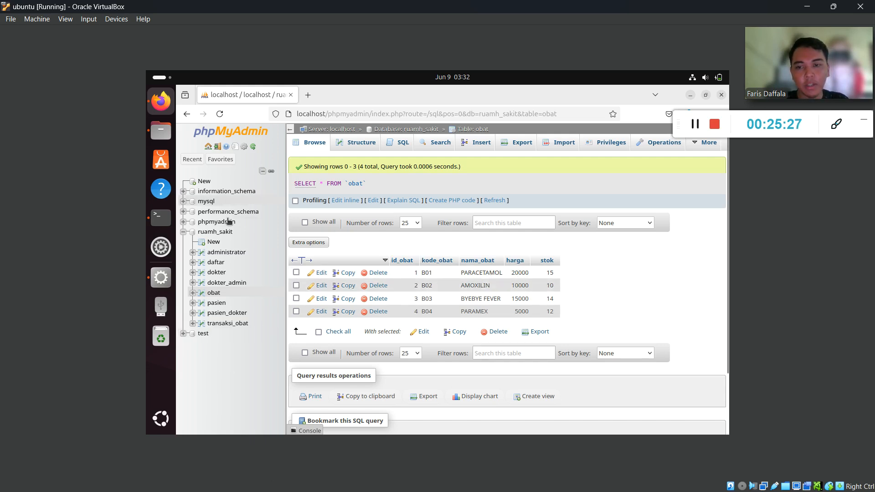
key("super")
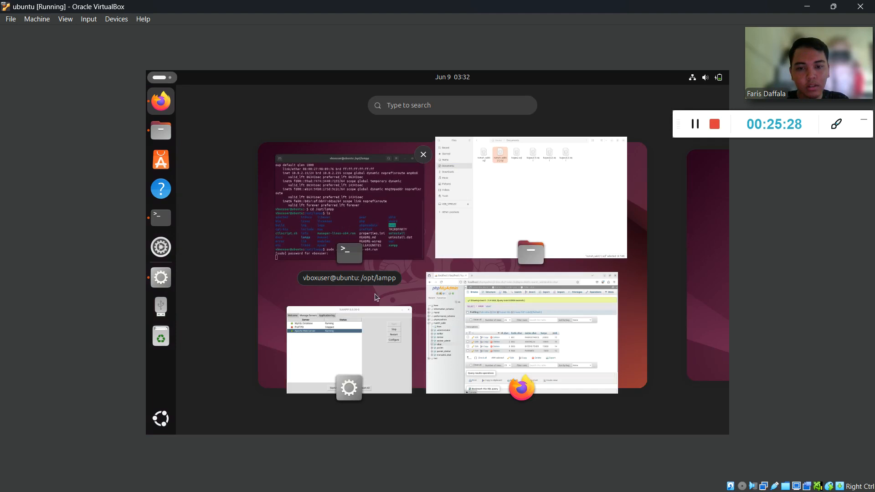
Scroll the Edge lab guide from Gambar 58 to the replication setup on page 41 (Gambar 62).
left_click(450, 314)
left_click(809, 5)
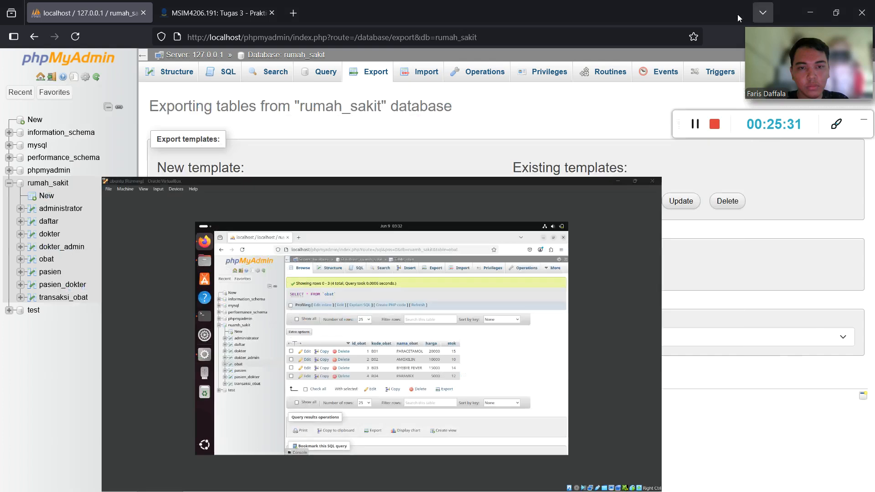
key("super")
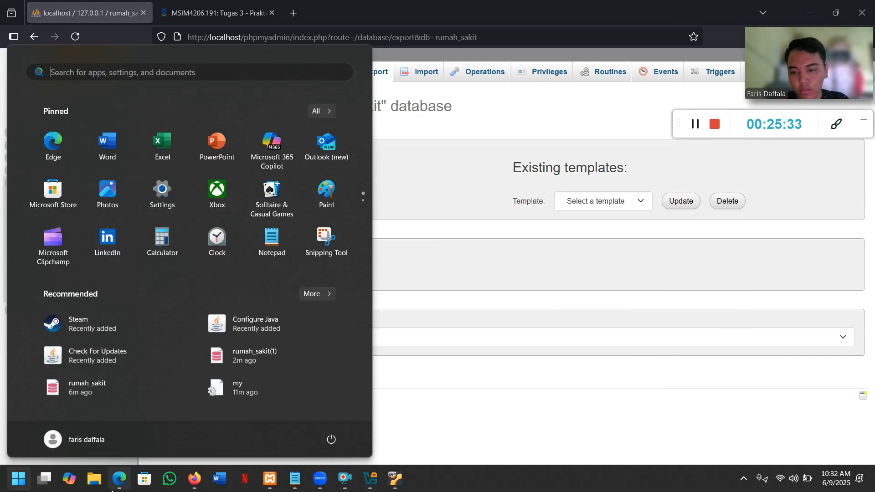
left_click(120, 478)
scroll(331, 318, "down", 4)
scroll(331, 319, "down", 2)
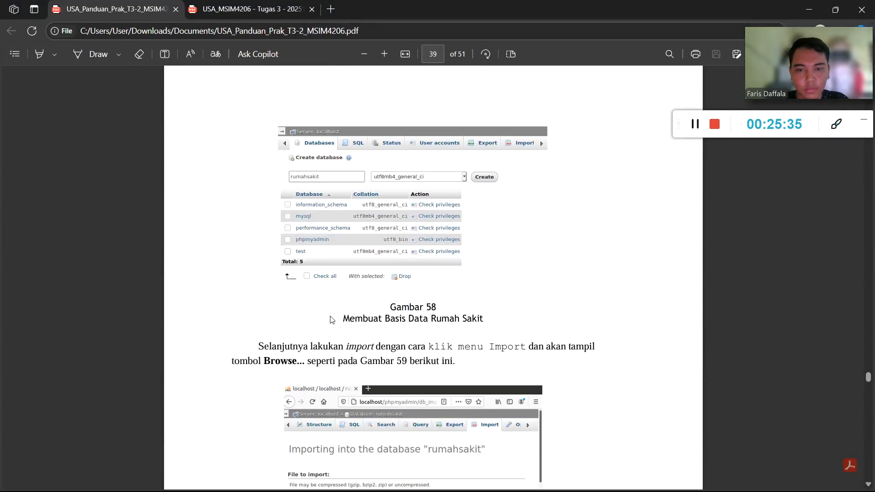
scroll(331, 319, "down", 7)
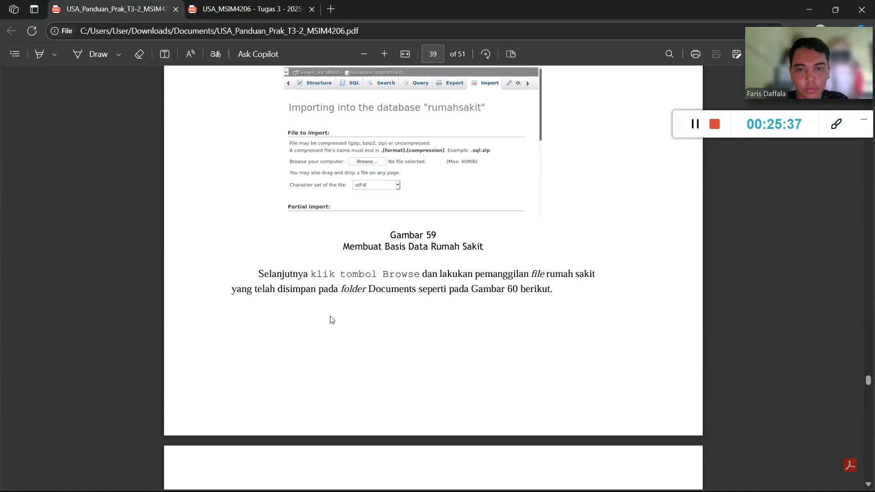
scroll(331, 319, "down", 5)
scroll(335, 312, "up", 1)
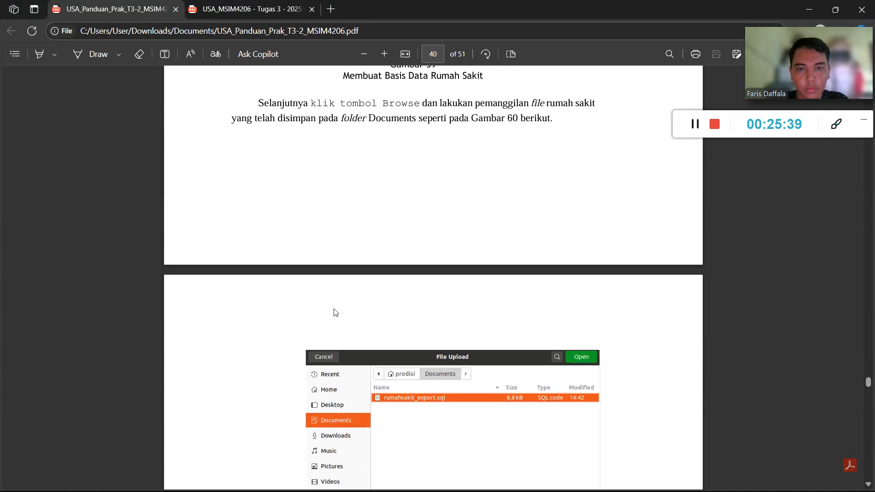
scroll(336, 313, "down", 8)
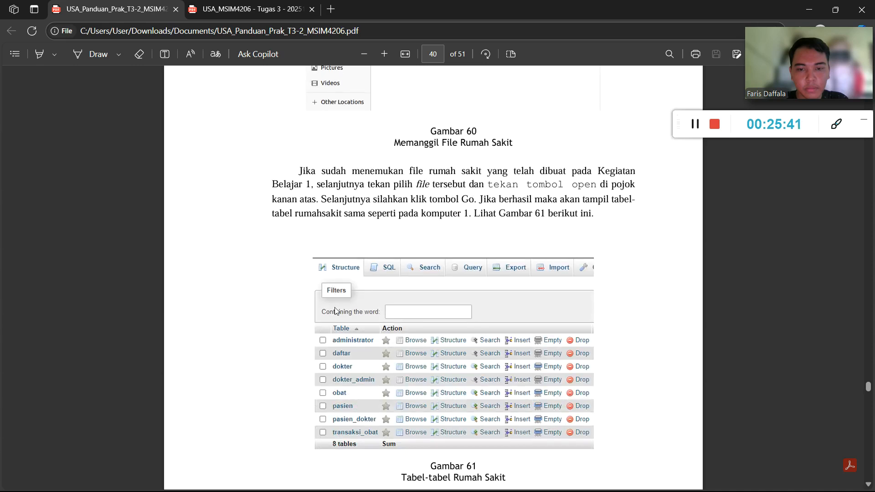
scroll(336, 311, "down", 7)
scroll(338, 310, "up", 2)
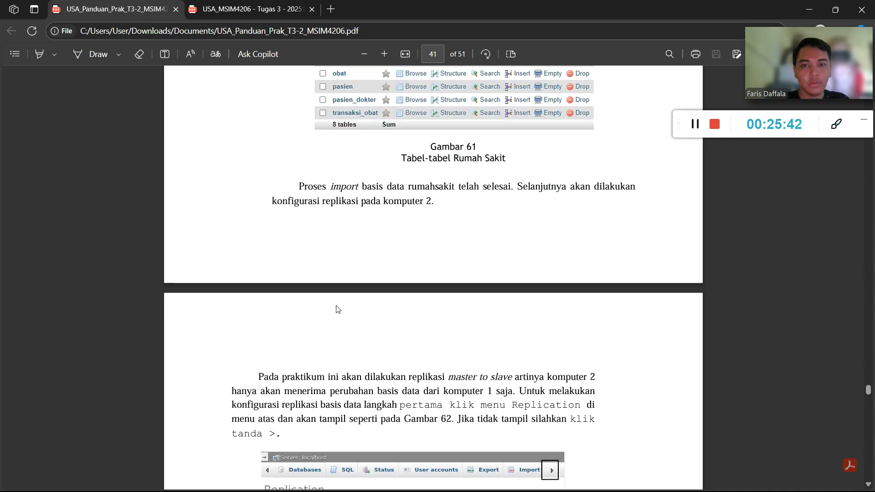
scroll(338, 310, "up", 3)
scroll(337, 309, "down", 8)
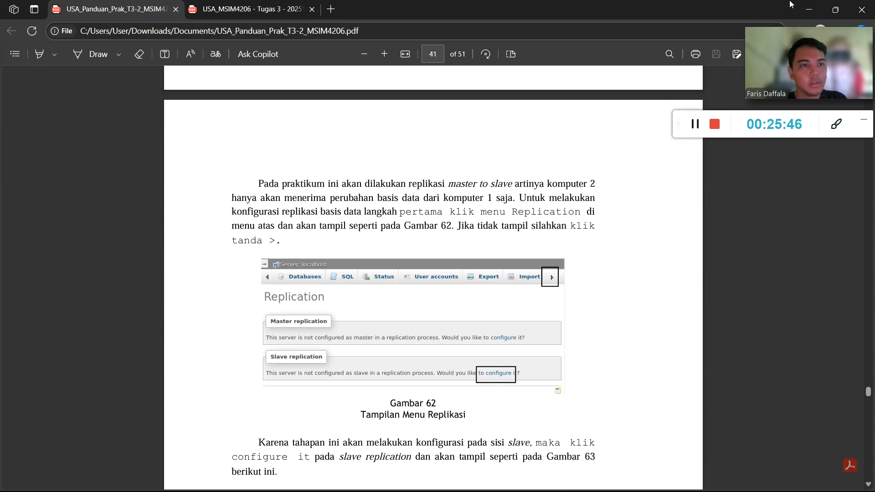
scroll(464, 184, "down", 1)
key("alt+Tab")
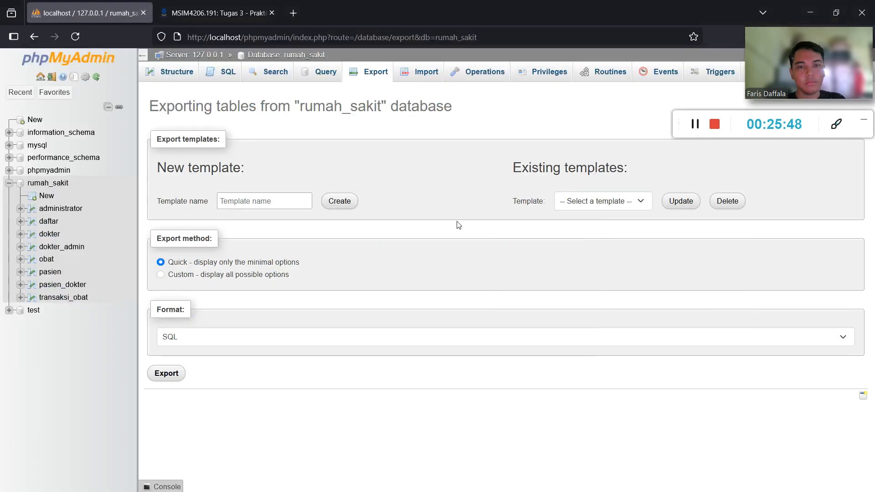
Open the replica configuration form on the VM phpMyAdmin's Replication page.
key("super")
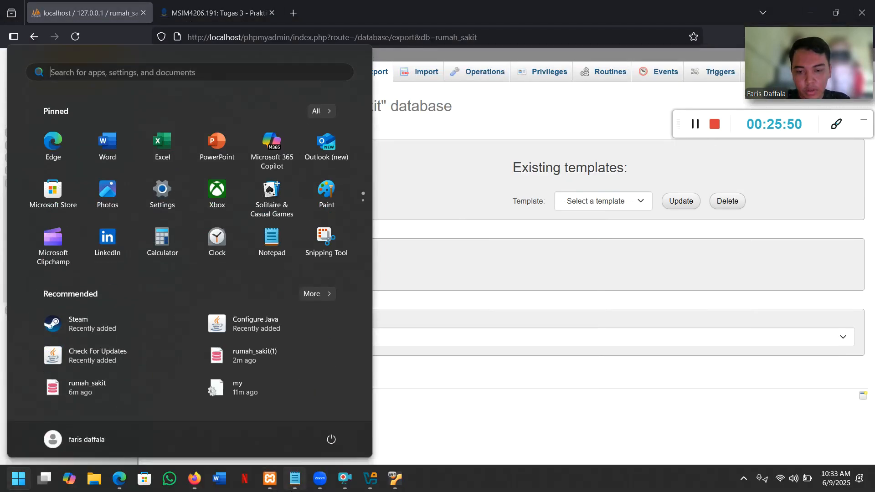
left_click(391, 479)
left_click(241, 135)
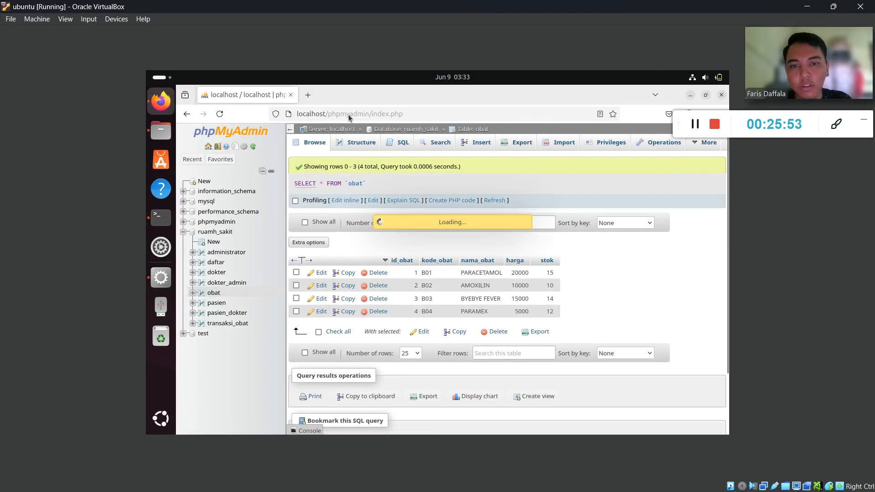
left_click(629, 147)
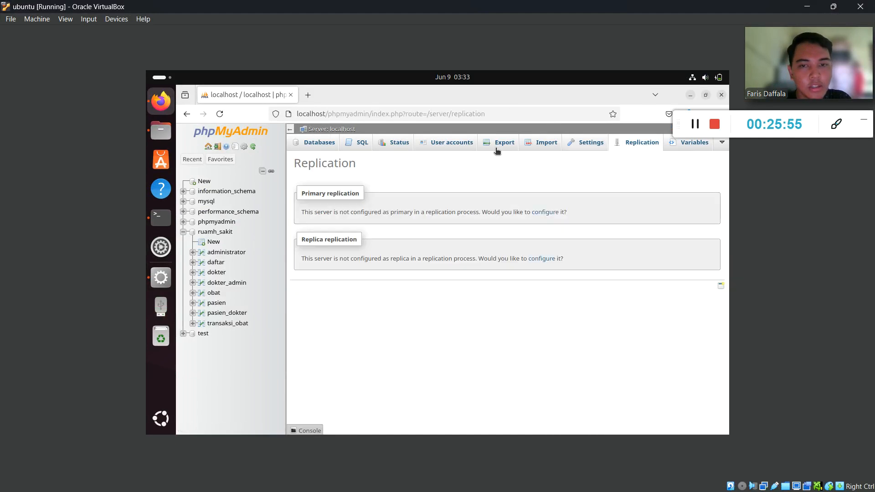
left_click(543, 259)
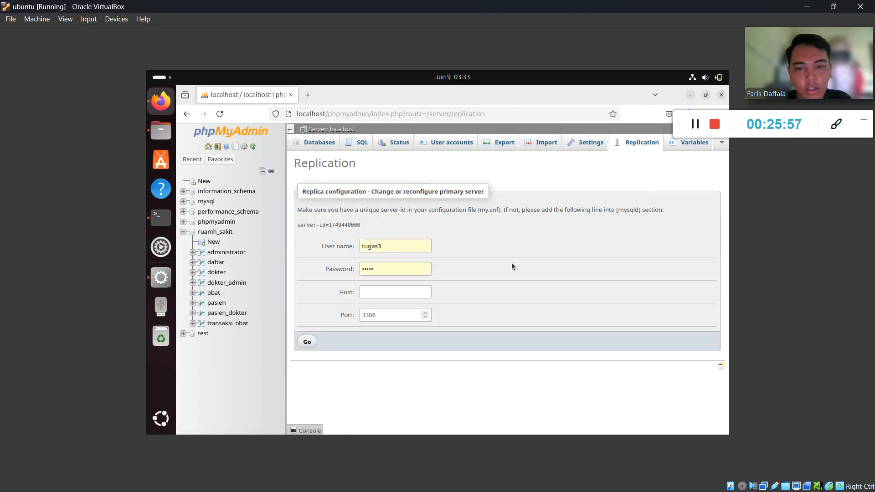
Enter user name rumah_sakit, a new password and host 192.168.1.30.
double_click(392, 249)
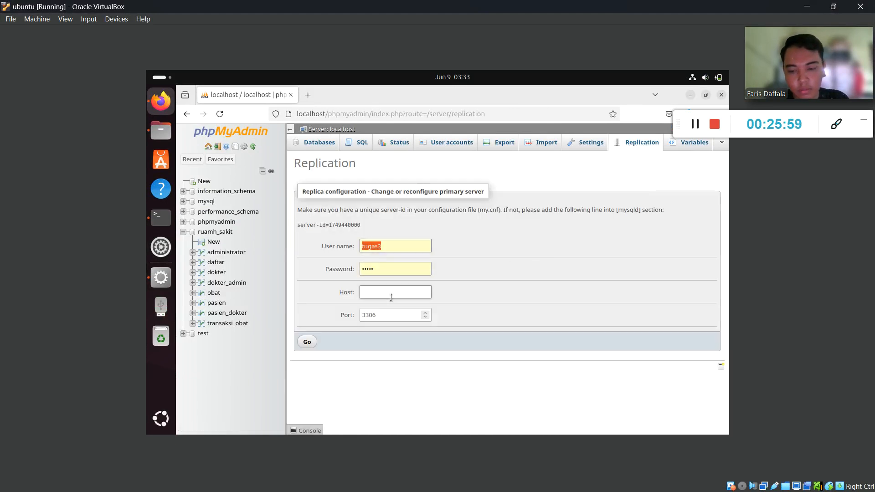
key("BackSpace")
type("rumah_sakit")
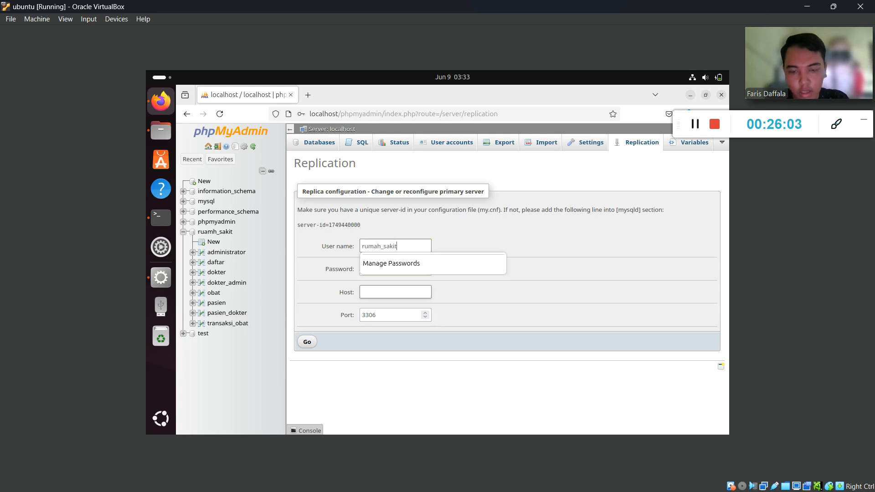
left_click(403, 269)
left_click_drag(403, 269, 308, 271)
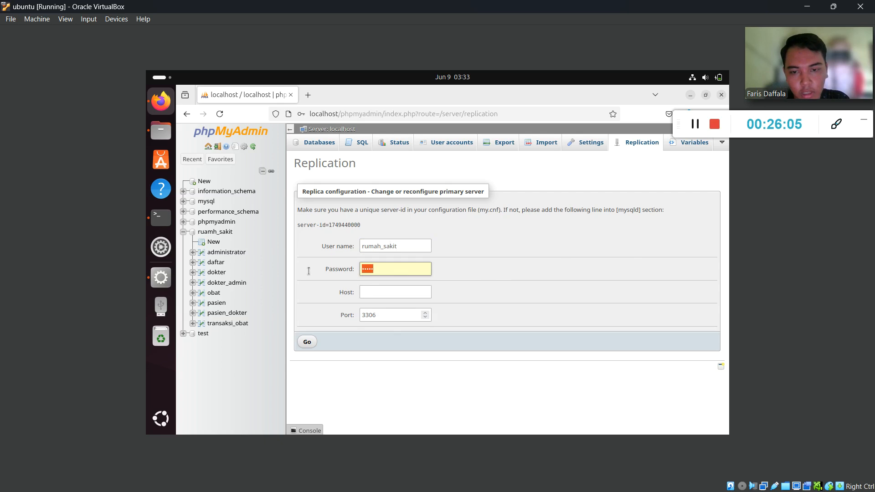
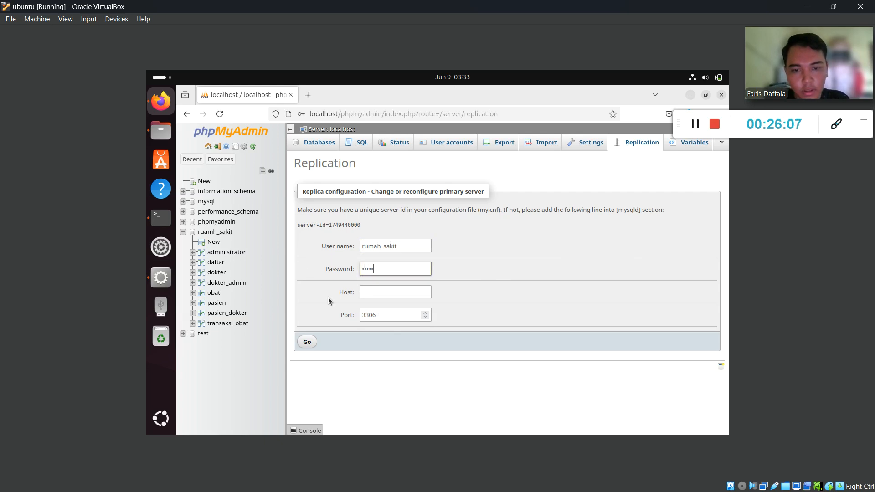
left_click(377, 289)
type("192.16")
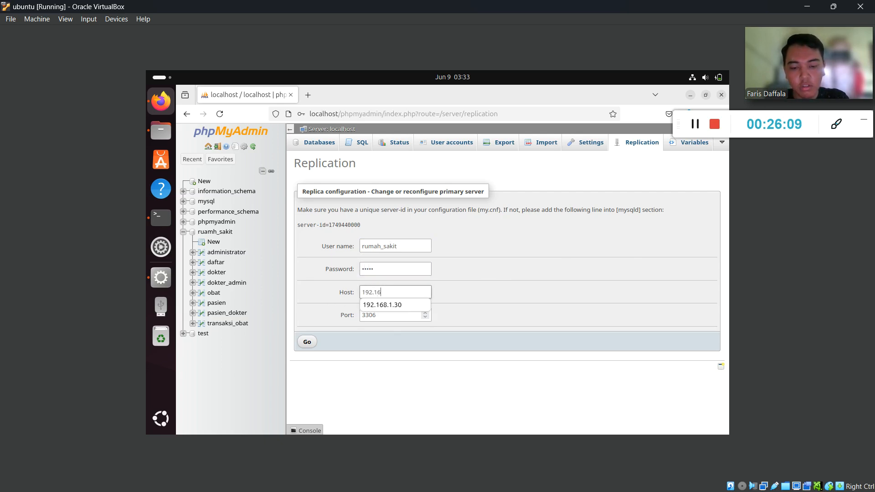
type("8.1.30")
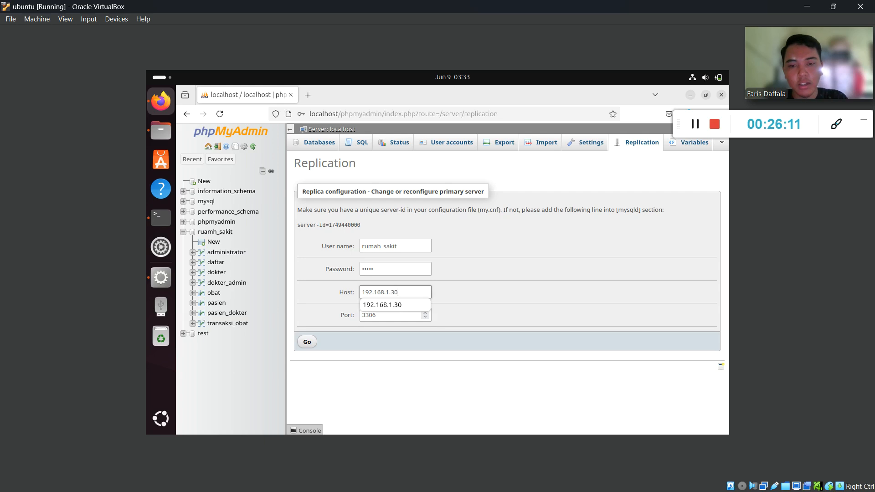
key("super")
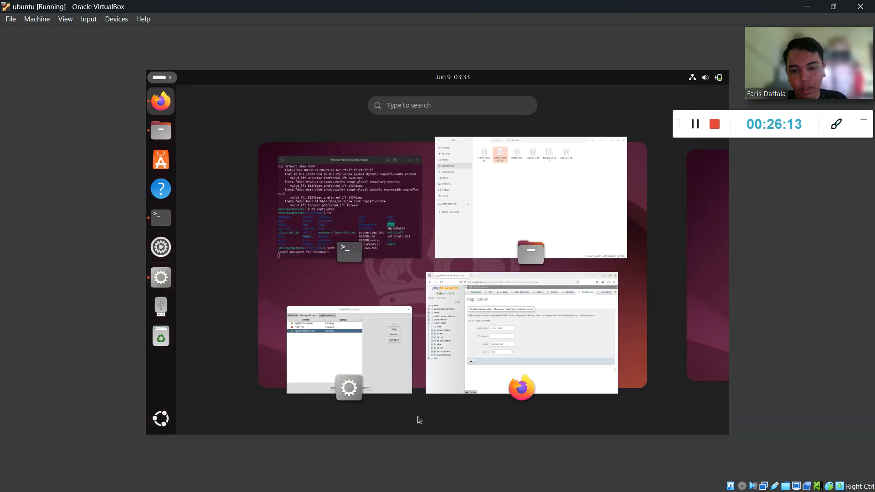
Run IPCONFIG in an admin PowerShell and confirm the host's Wi-Fi IPv4 is 192.168.1.30.
left_click(531, 329)
left_click(807, 7)
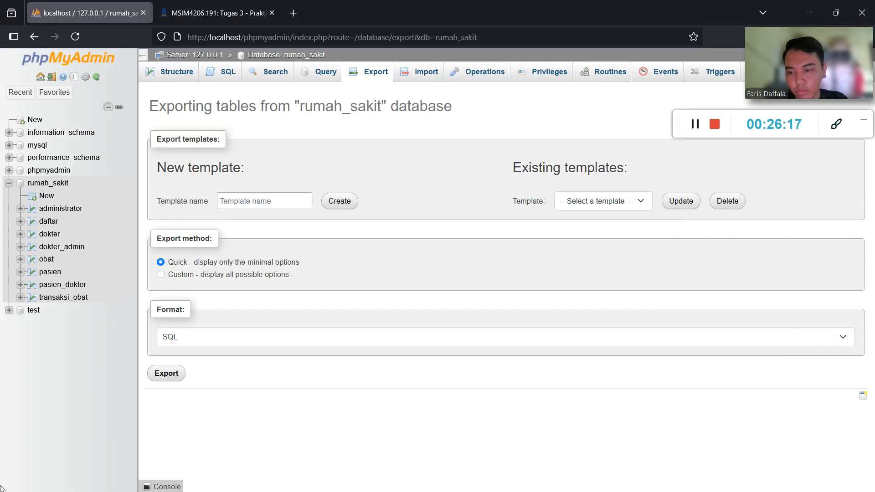
left_click(18, 478)
right_click(18, 479)
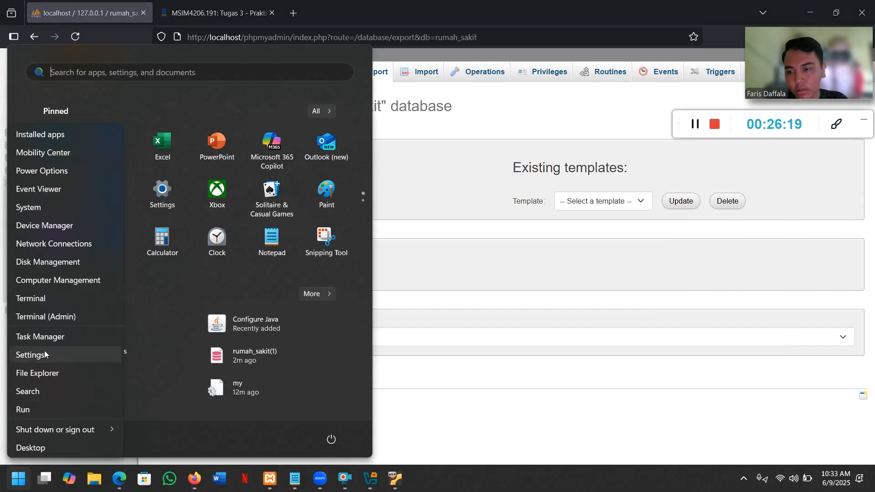
left_click(50, 298)
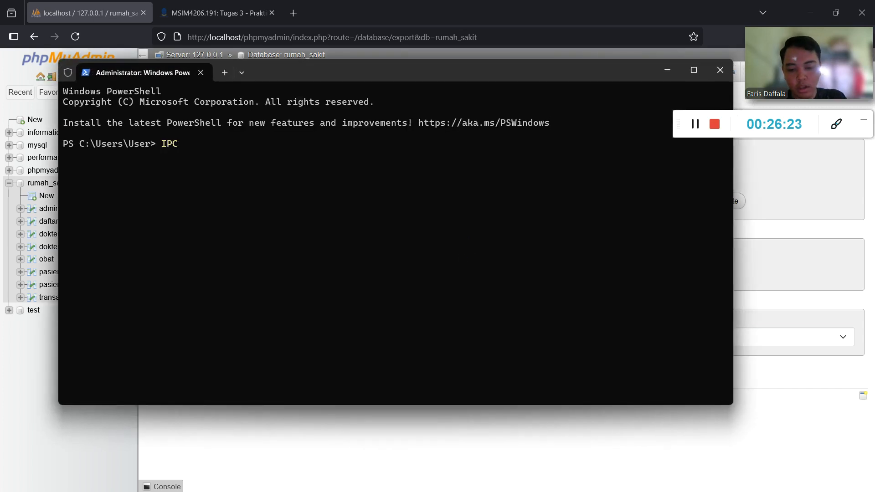
type("IPCONFIG")
key("Return")
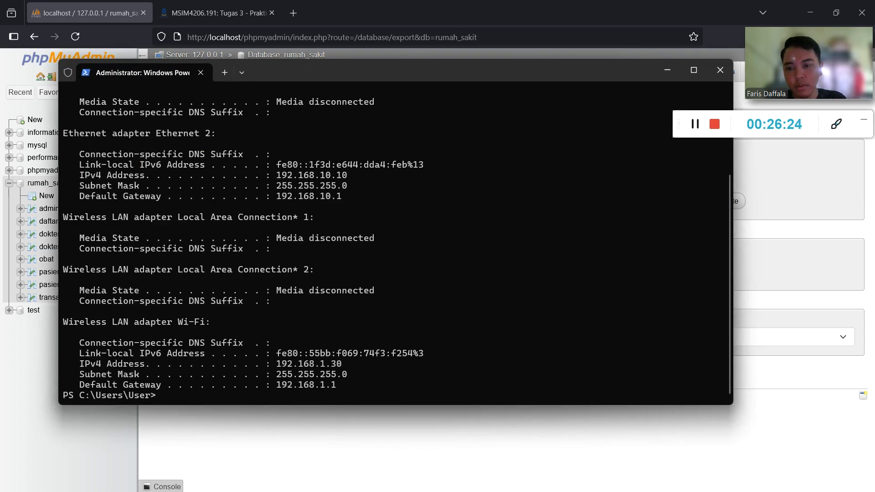
left_click_drag(343, 365, 281, 363)
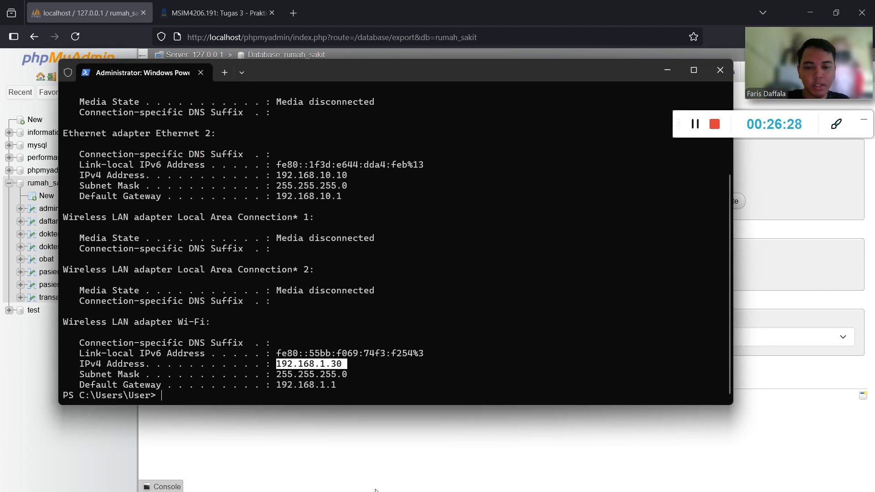
key("super")
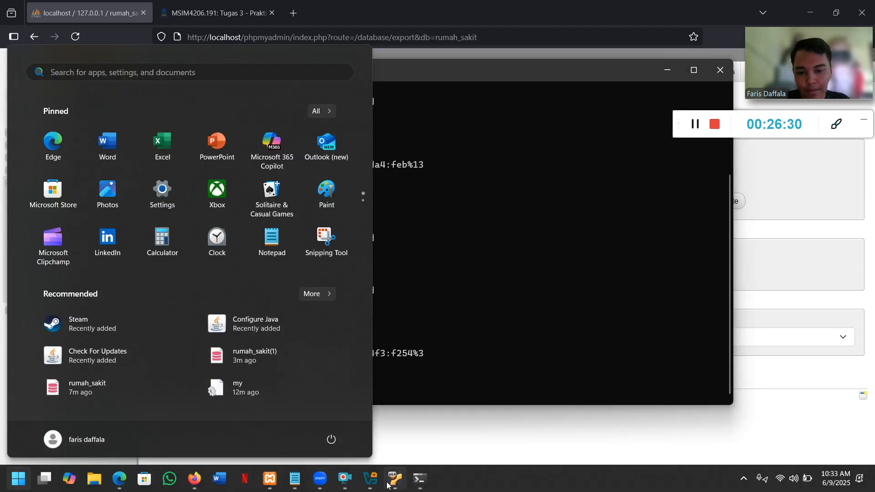
left_click(394, 480)
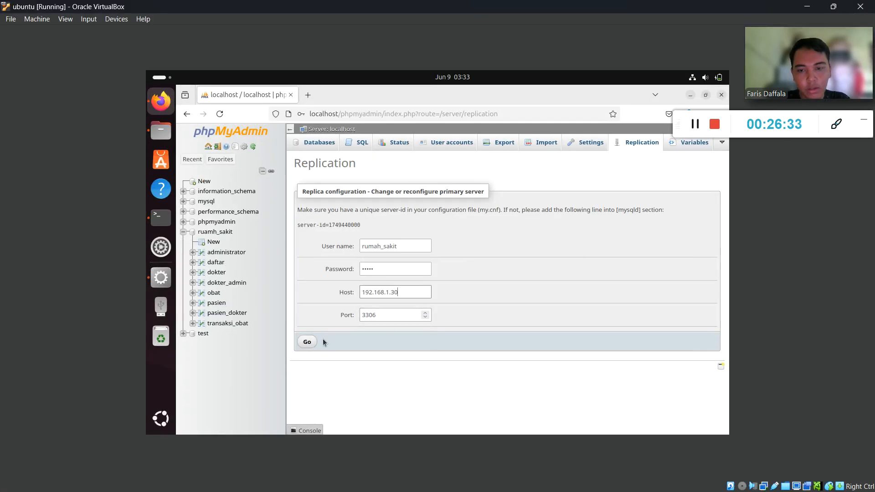
Submit the replica form with Go and save the password in Firefox's prompt.
left_click(306, 342)
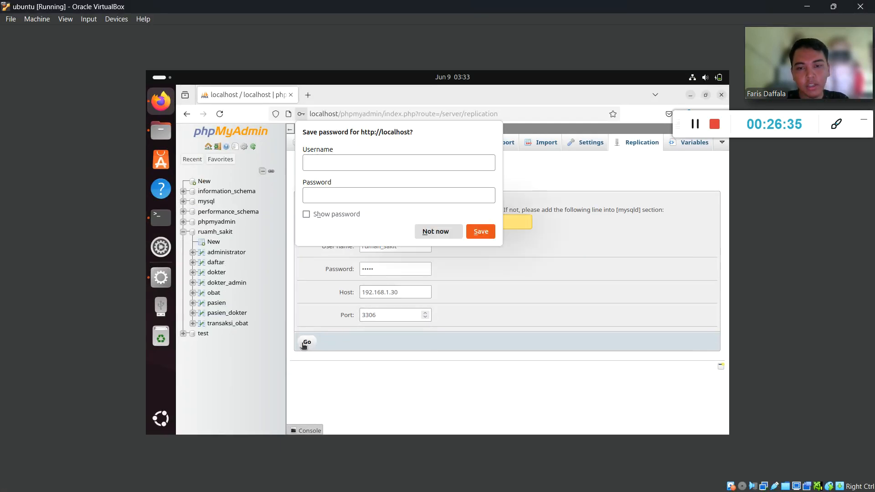
left_click(481, 232)
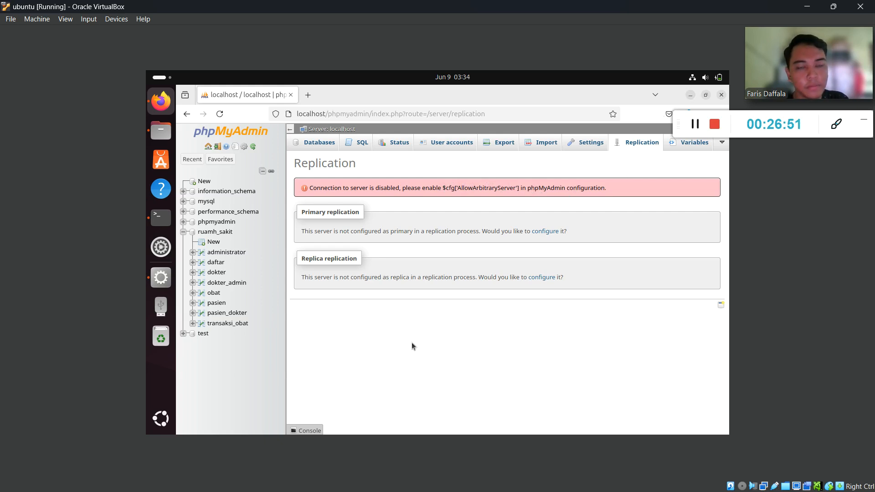
left_click(810, 6)
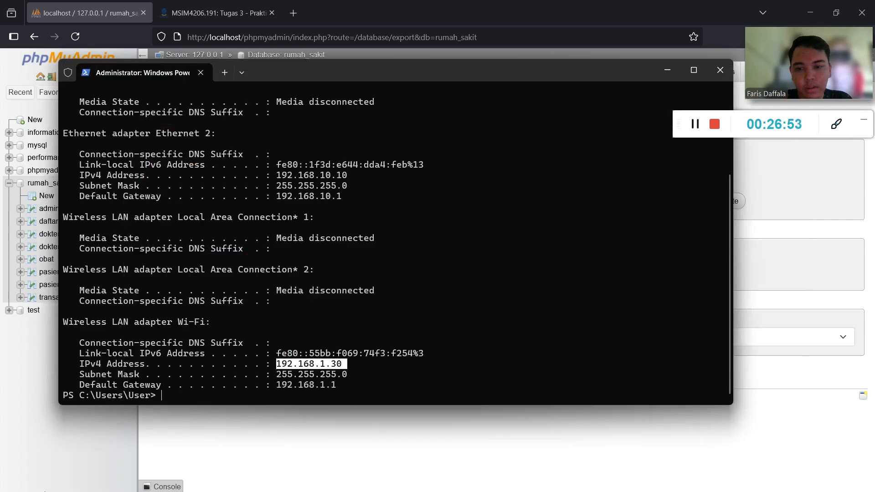
key("super")
Scroll the PDF guide to page 42 on editing my.cnf (Gambar 64), then return to the VM.
left_click(125, 484)
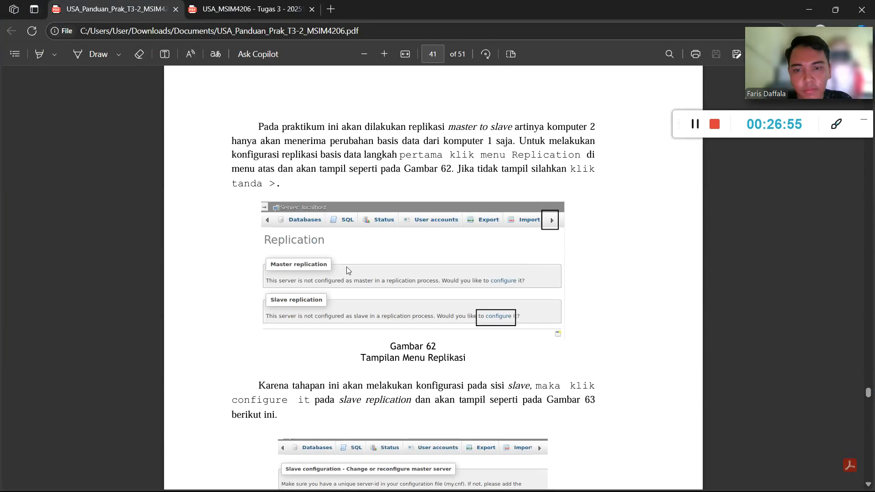
scroll(349, 271, "down", 3)
scroll(347, 270, "down", 15)
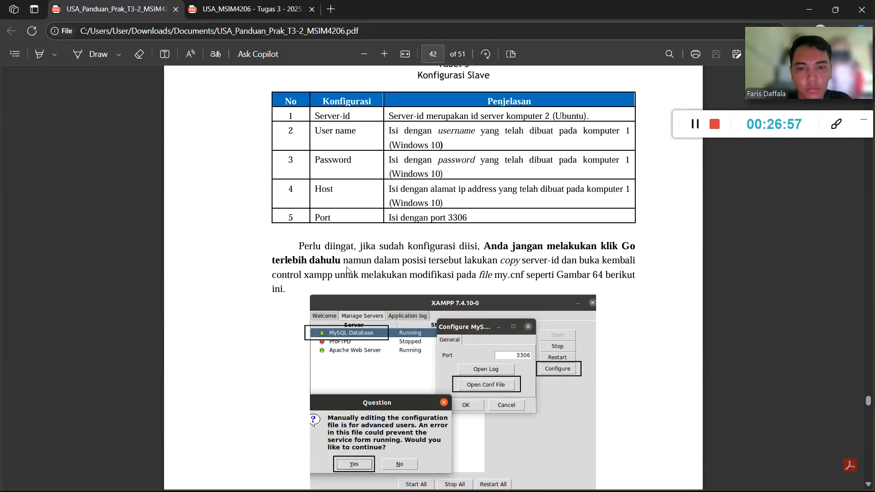
scroll(349, 271, "down", 2)
scroll(348, 270, "up", 3)
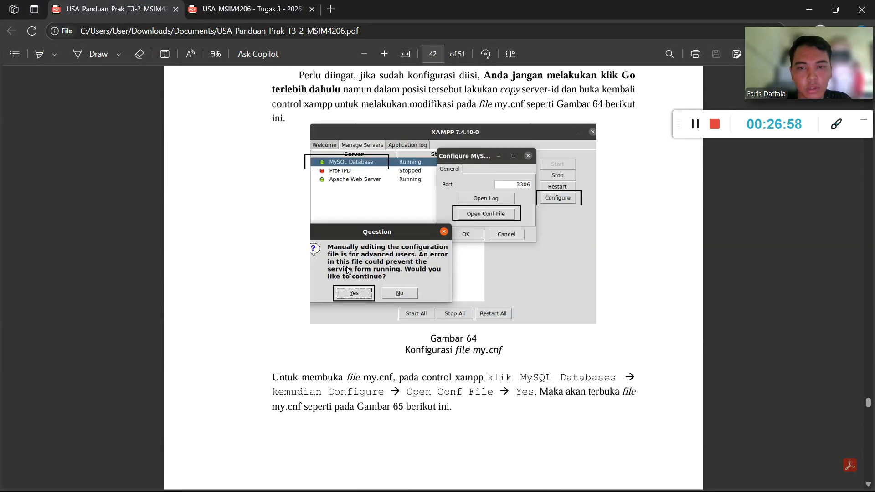
left_click(819, 6)
key("super")
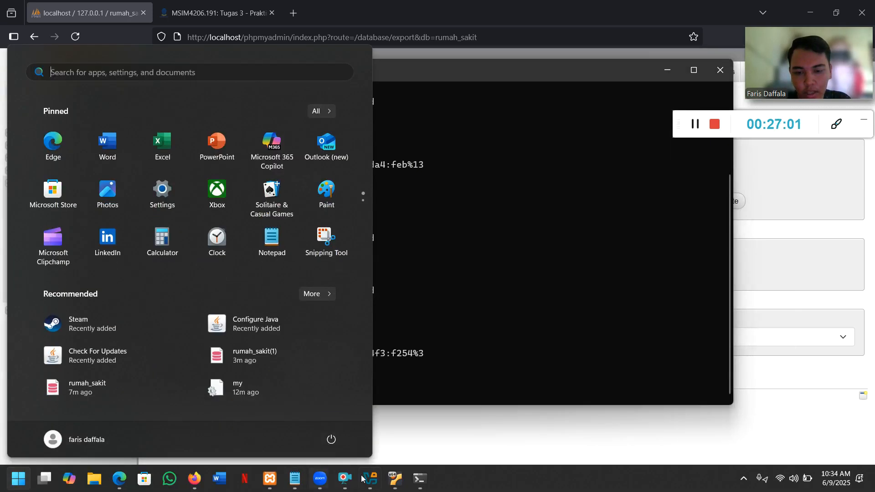
left_click(393, 481)
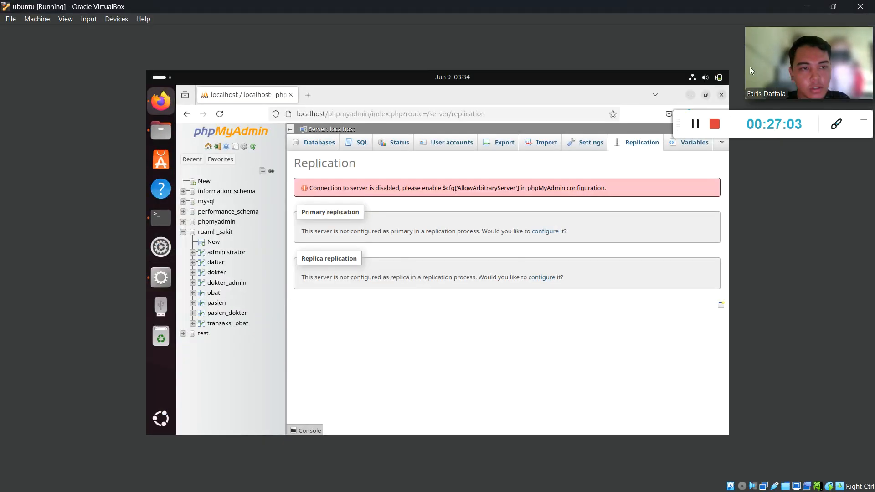
left_click(690, 95)
Open XAMPP's MySQL my.cnf configuration file in gedit from the XAMPP control panel.
left_click(166, 278)
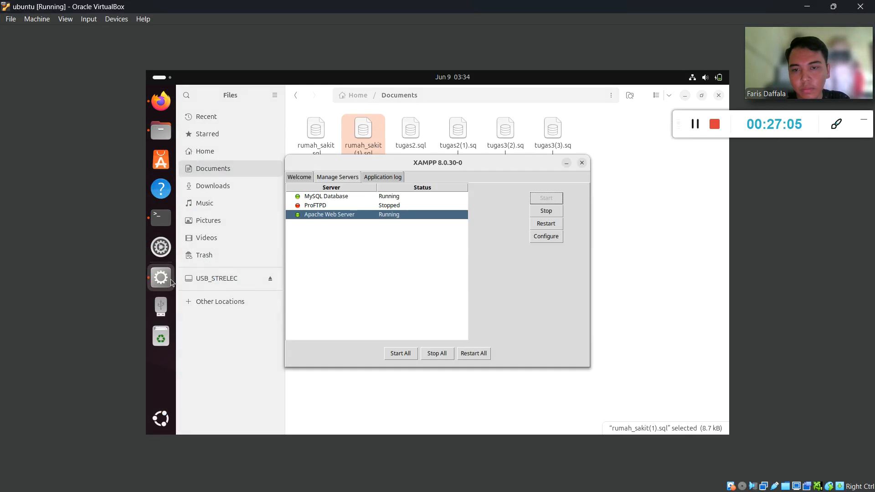
left_click(365, 198)
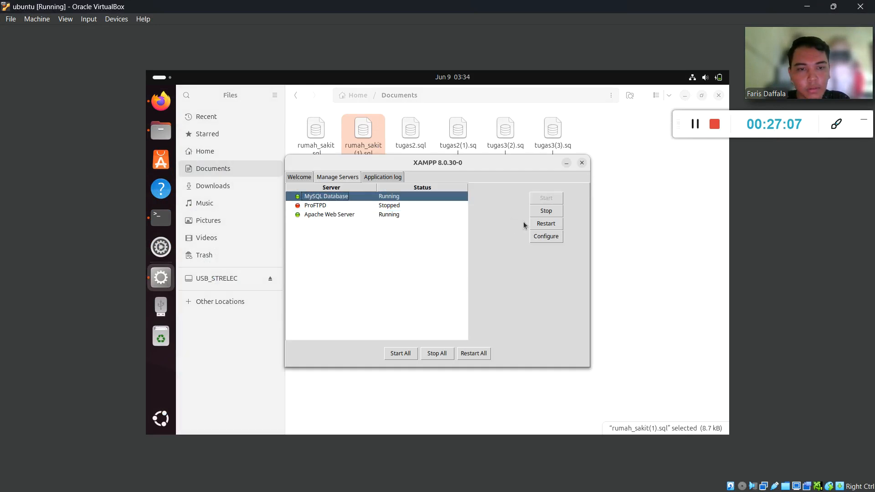
left_click(546, 236)
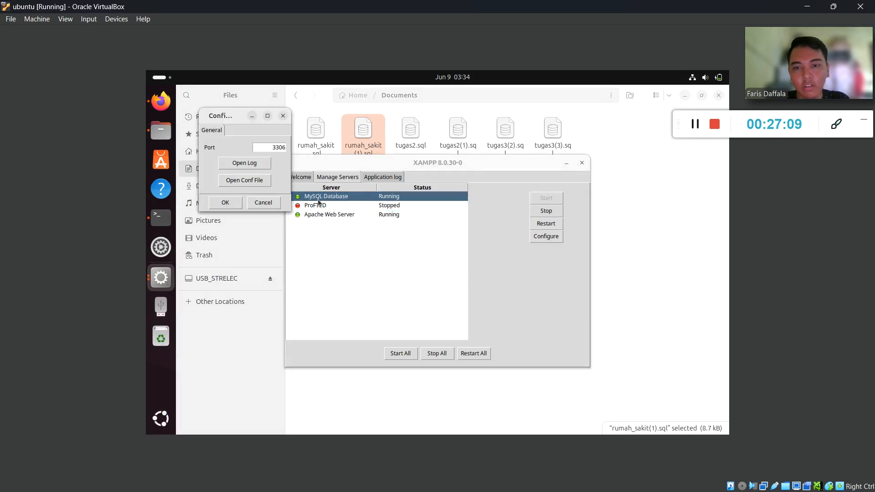
left_click(257, 181)
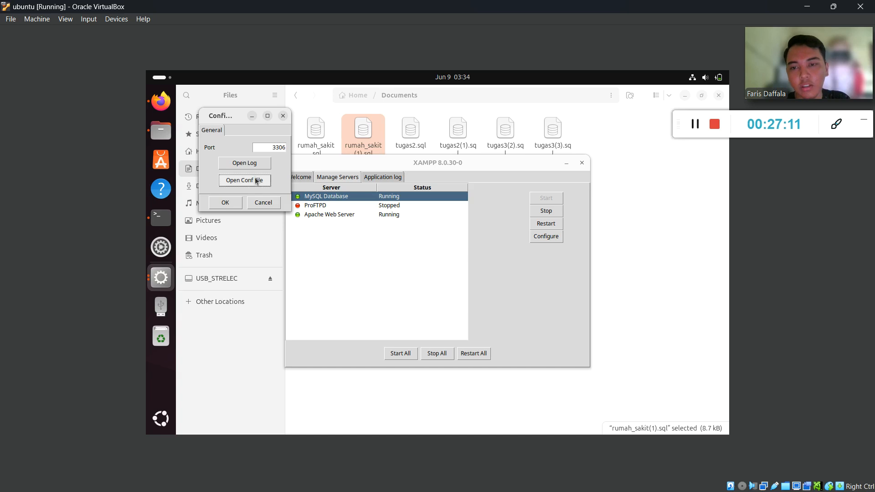
left_click(412, 294)
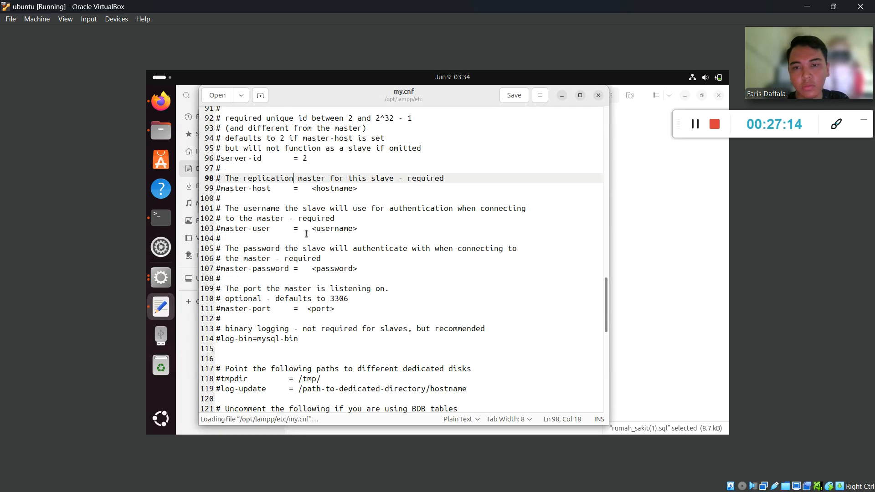
Review my.cnf's [mysqld] section on port 3306, then show the Activities overview.
scroll(398, 247, "up", 5)
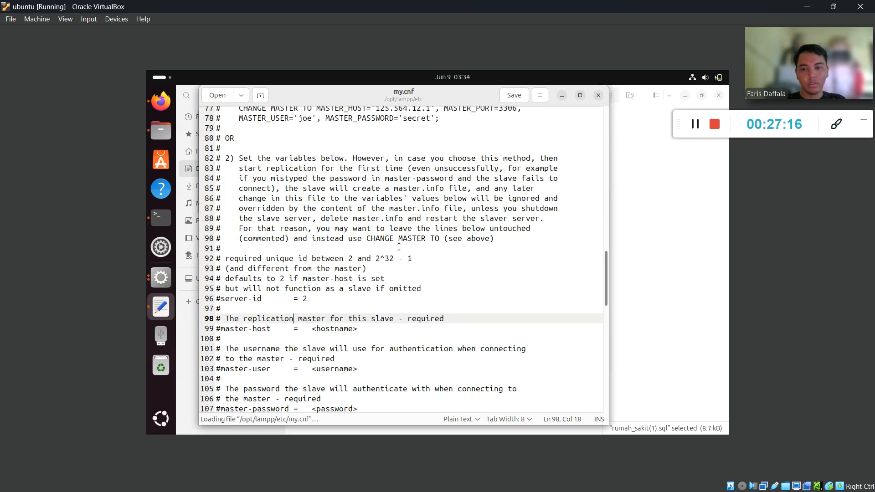
scroll(399, 247, "down", 1)
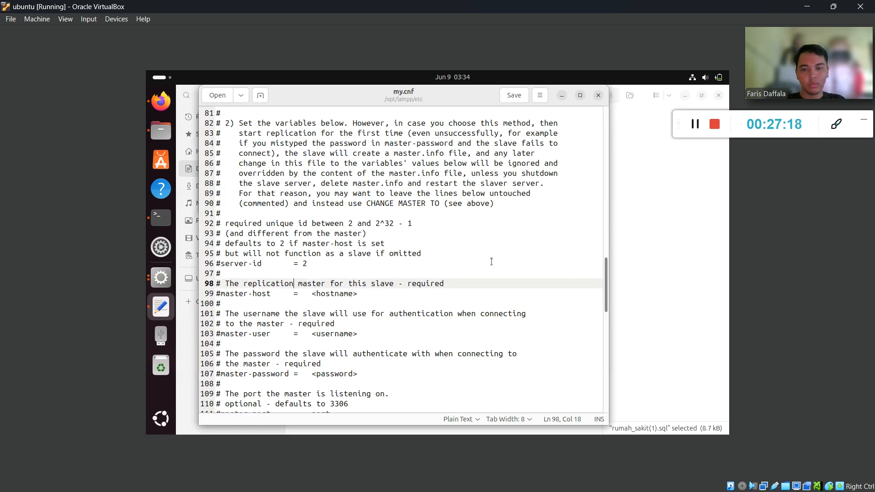
scroll(543, 305, "down", 1)
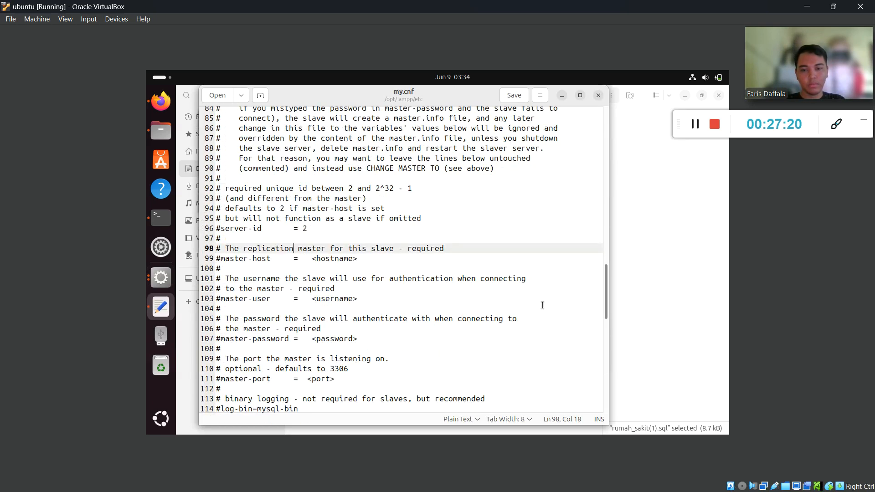
scroll(542, 305, "down", 2)
scroll(542, 306, "up", 8)
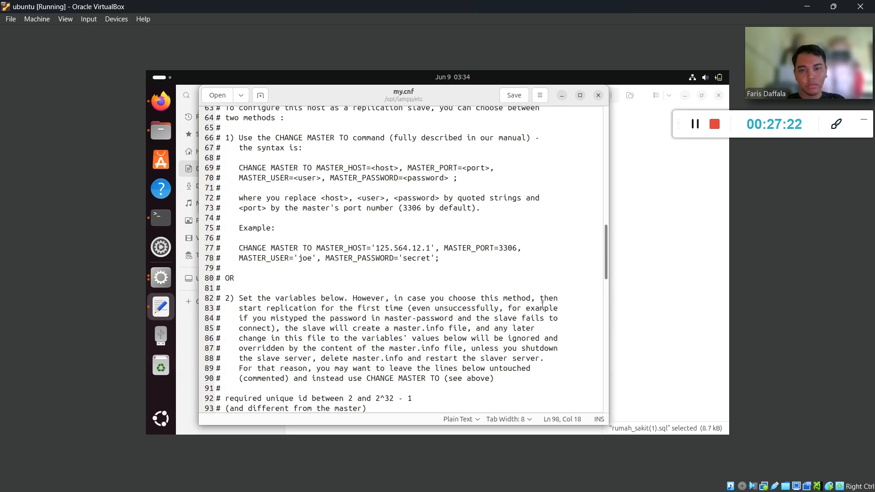
scroll(542, 305, "up", 13)
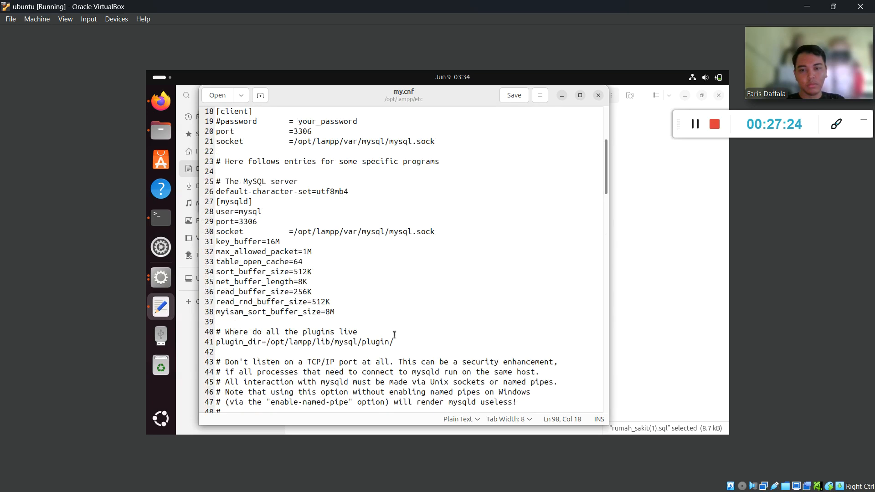
key("super")
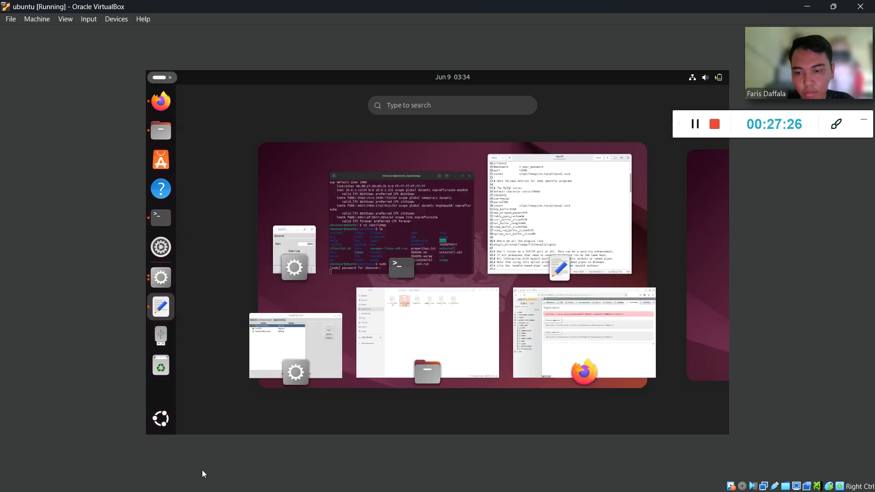
On the host, scroll the PDF lab guide to Gambar 65's my.cnf edits on page 43.
left_click(536, 253)
key("alt+Tab")
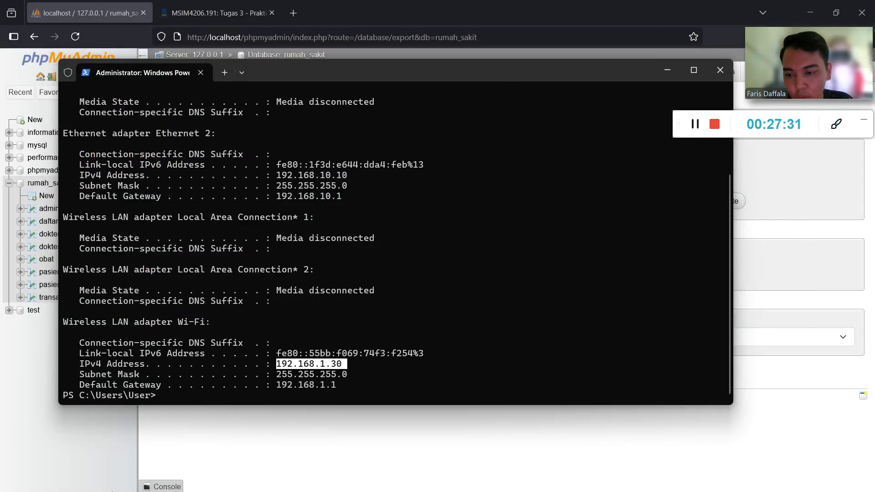
key("super")
key("alt+Tab")
scroll(377, 265, "down", 8)
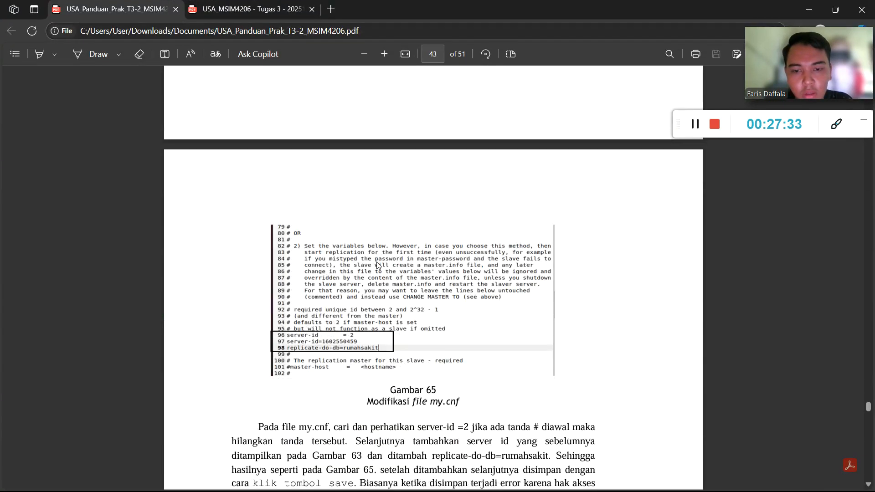
scroll(355, 262, "down", 1)
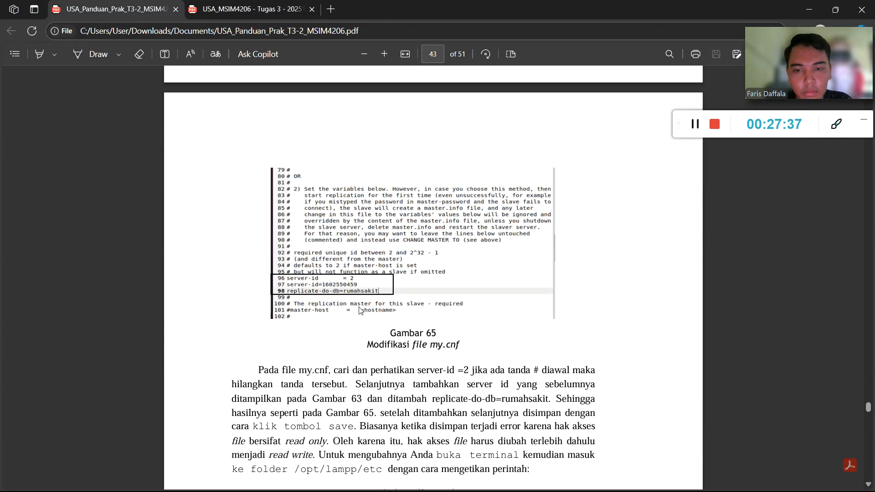
Check PowerShell's Wi-Fi IPv4 address 192.168.1.30, then return to the VM's phpMyAdmin Replication page.
left_click(803, 15)
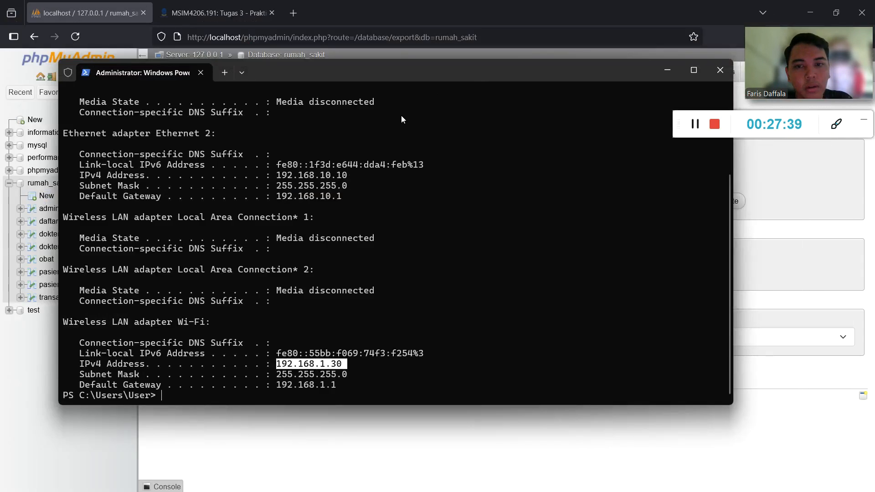
key("super")
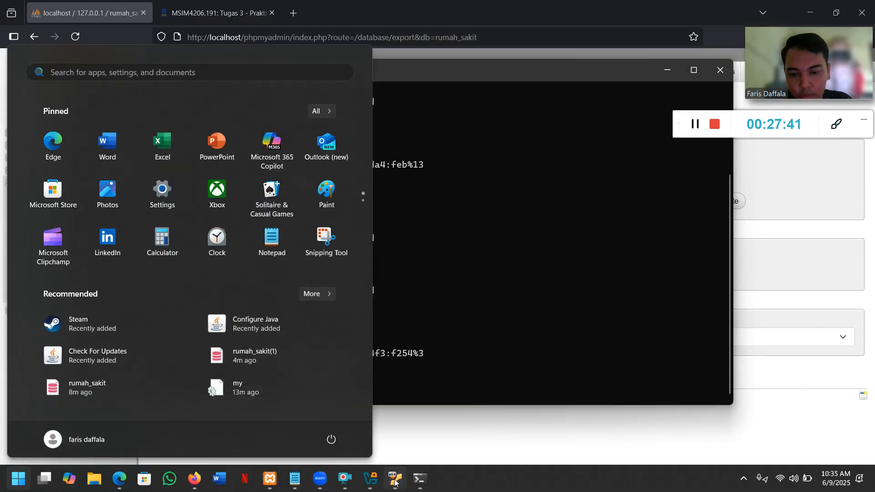
left_click(394, 487)
left_click(160, 100)
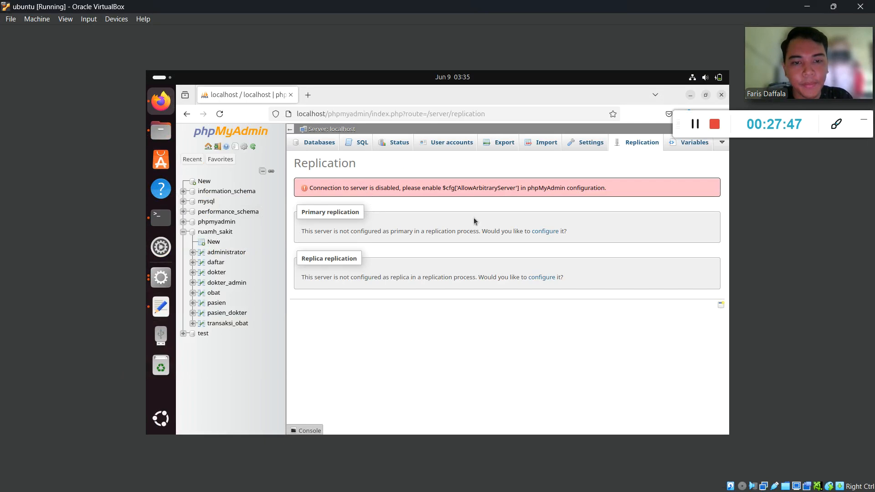
left_click(160, 307)
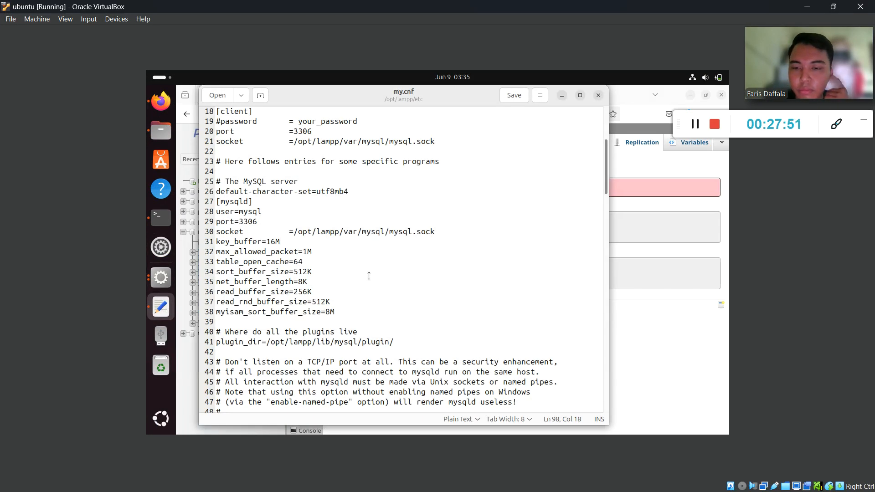
scroll(369, 276, "down", 9)
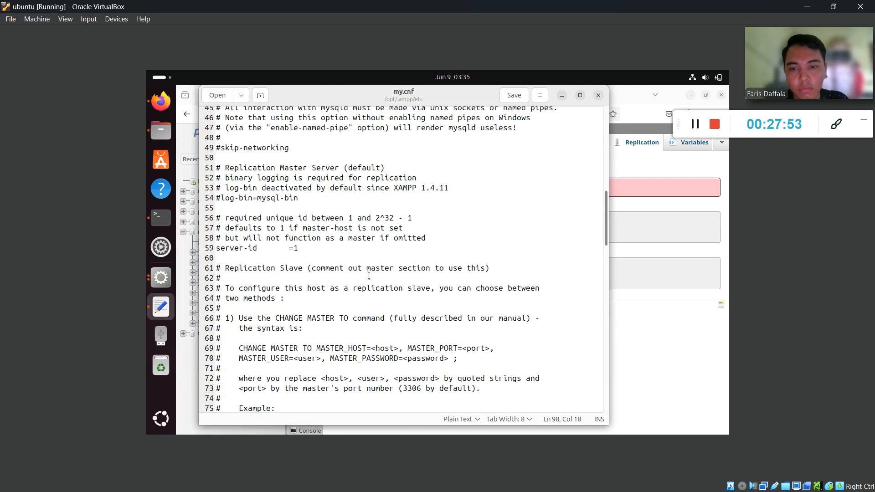
scroll(369, 276, "down", 14)
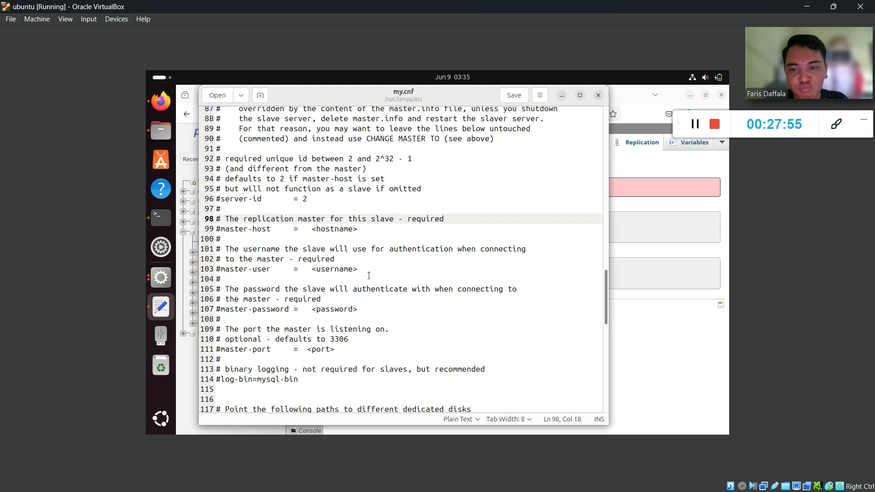
scroll(368, 276, "down", 12)
scroll(369, 276, "down", 4)
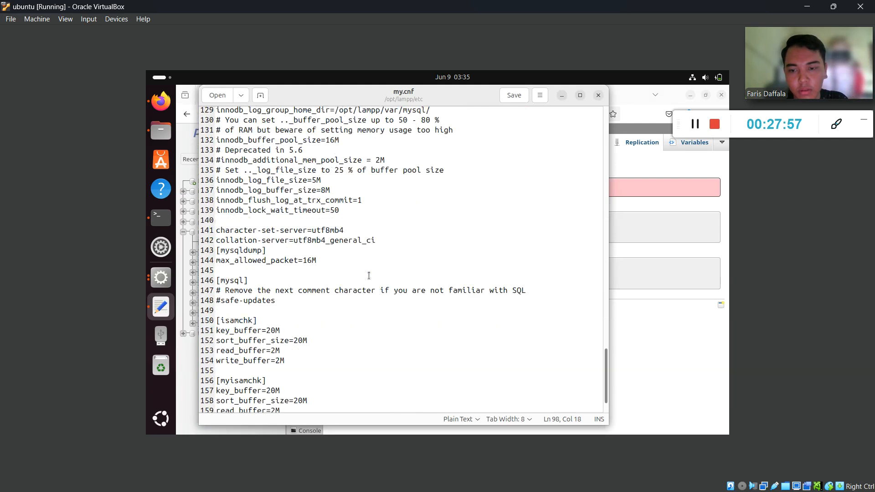
scroll(368, 275, "up", 4)
scroll(369, 276, "up", 3)
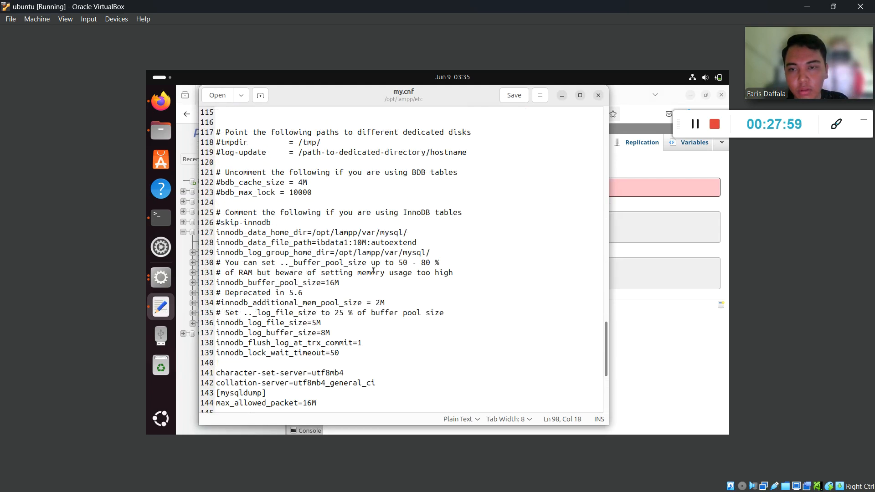
scroll(356, 161, "up", 10)
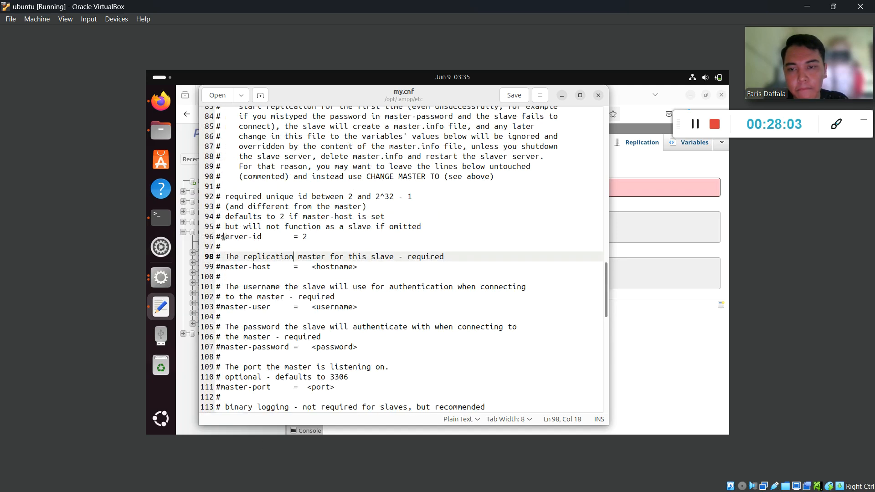
left_click(562, 95)
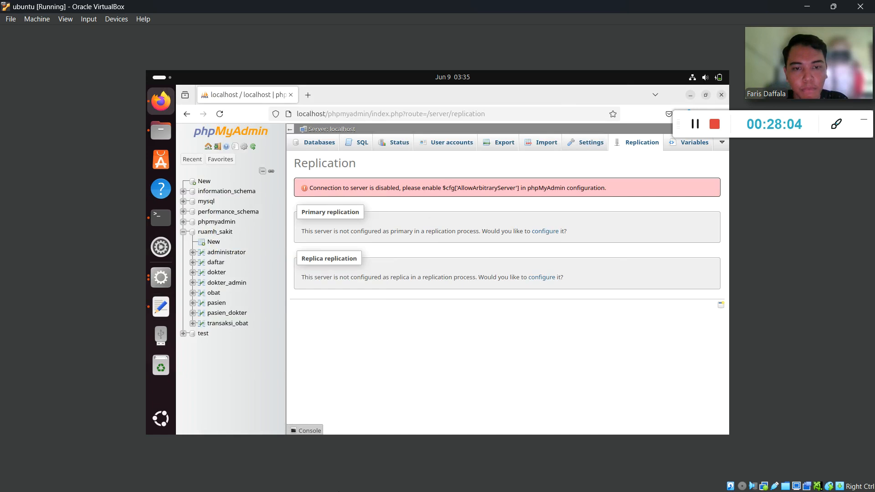
Minimize the Ubuntu VM and check the guide's Slave Configuration step at Gambar 63.
key("super")
key("super")
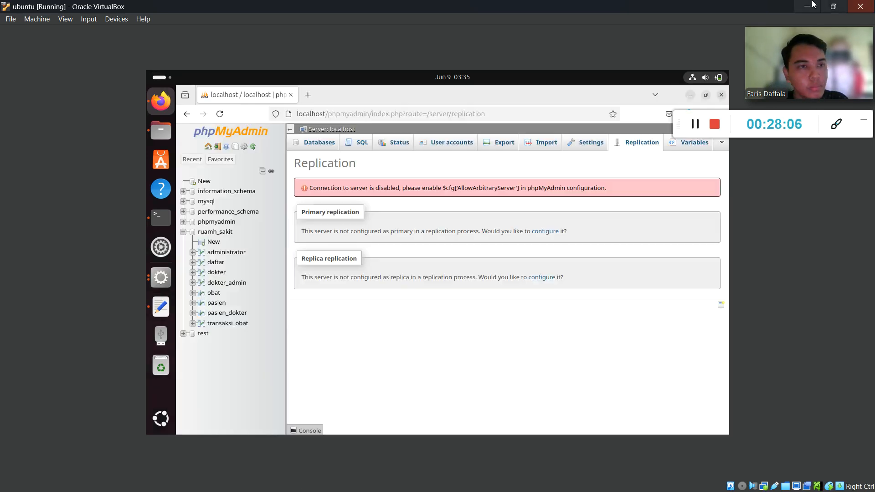
left_click(813, 6)
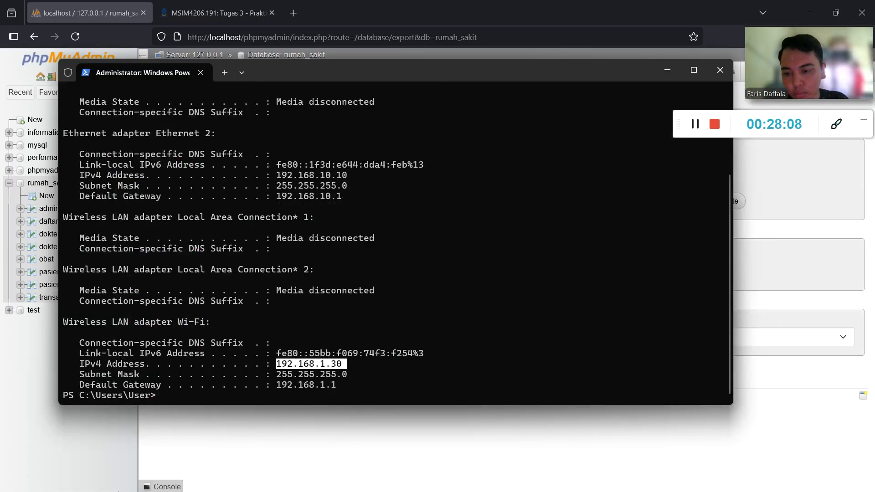
key("super")
left_click(119, 479)
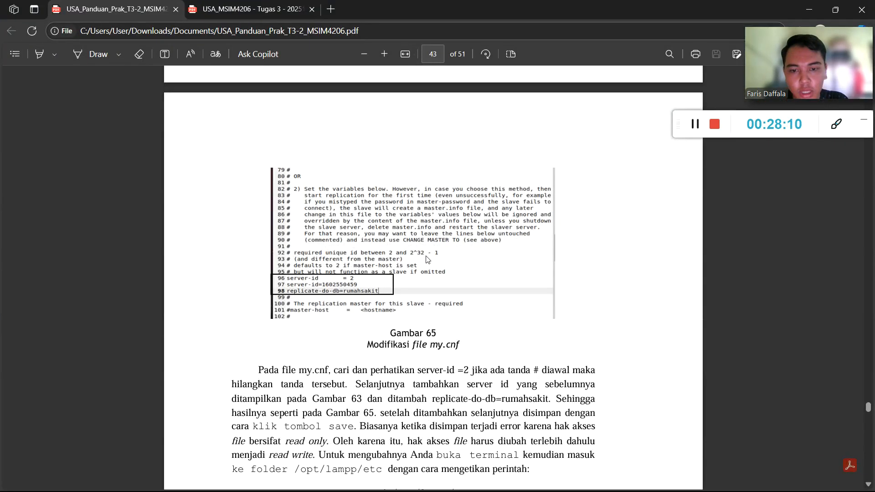
scroll(428, 302, "down", 1)
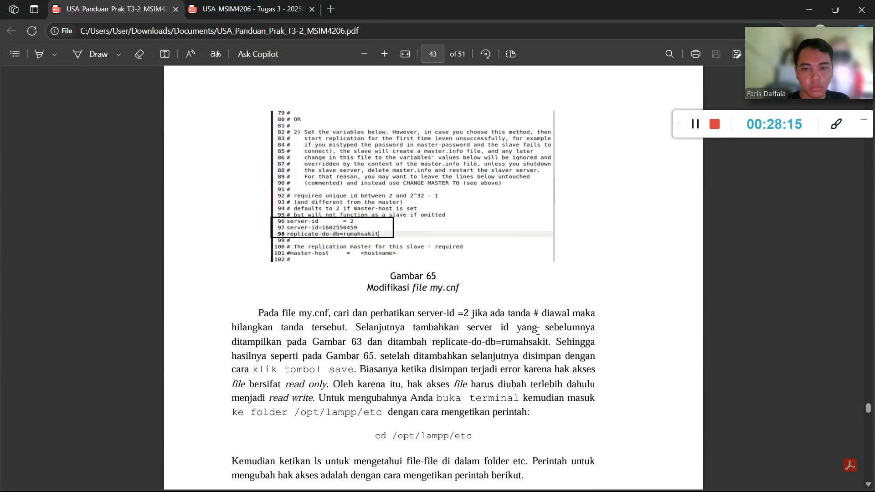
scroll(537, 331, "up", 15)
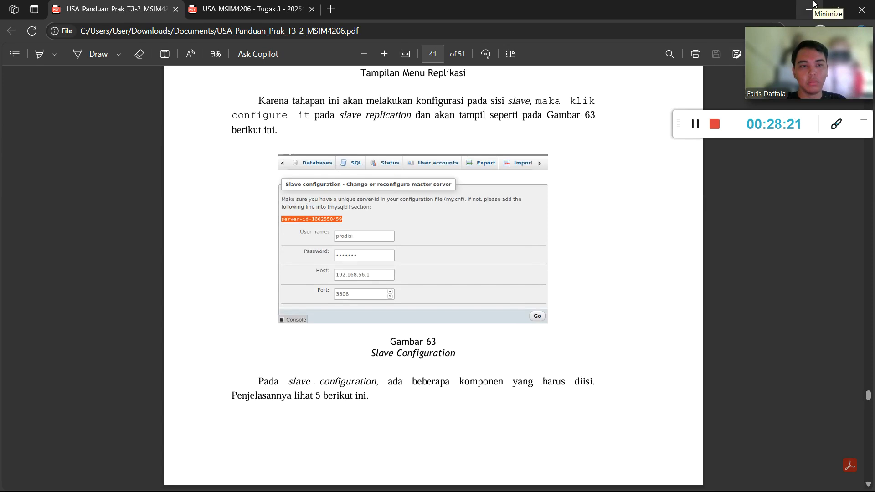
key("super")
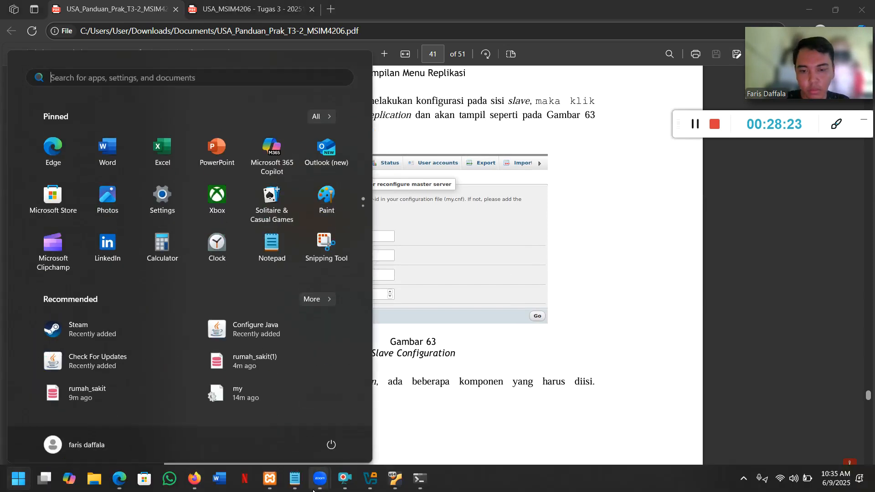
left_click(397, 406)
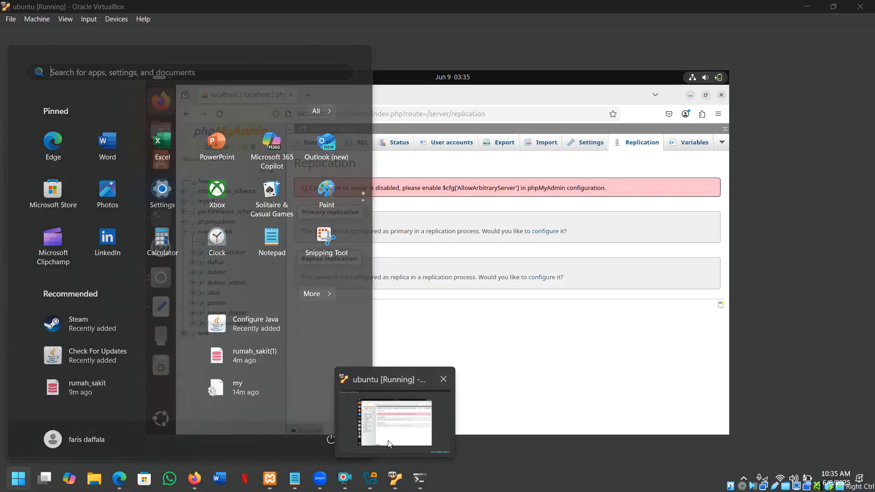
left_click(549, 277)
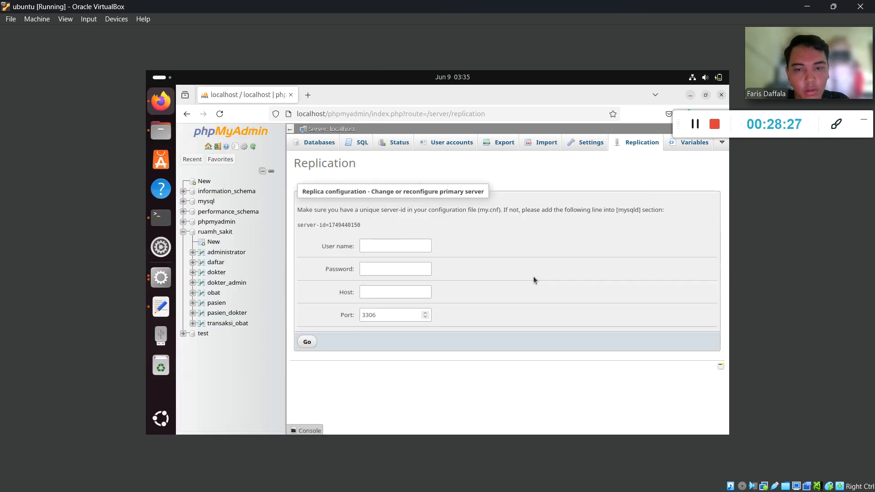
Fill the replica form with the saved rumah_sakit login and its password, and start host 192.168.
left_click_drag(360, 225, 295, 225)
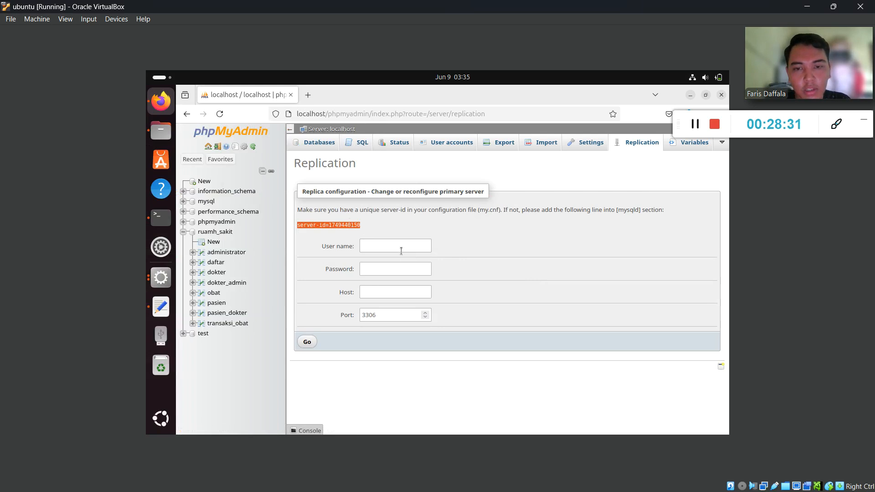
left_click(370, 246)
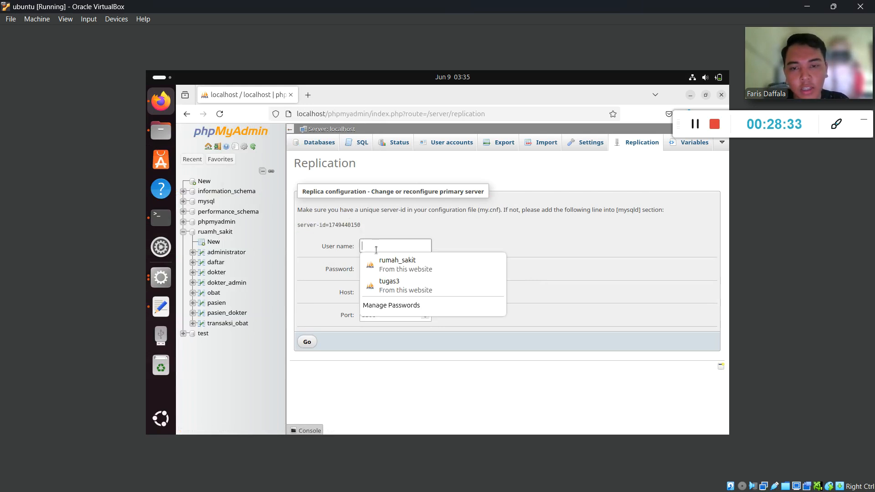
left_click(397, 266)
left_click(390, 297)
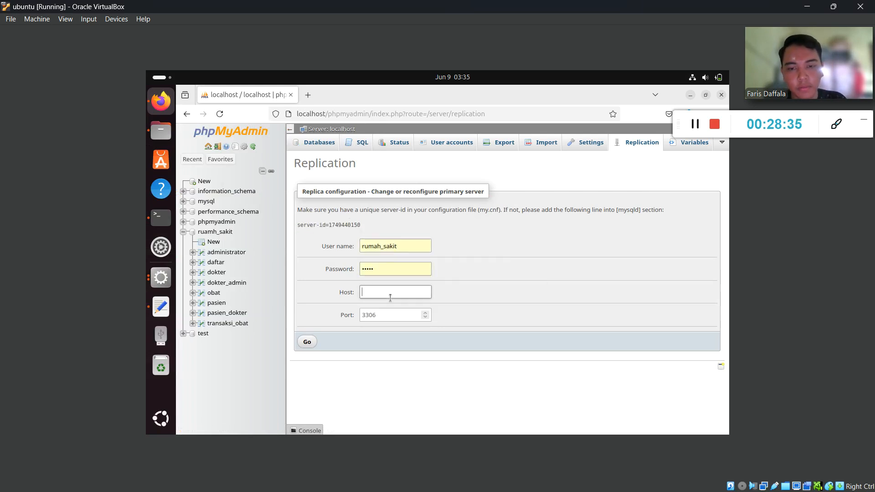
type("192.168.1.30")
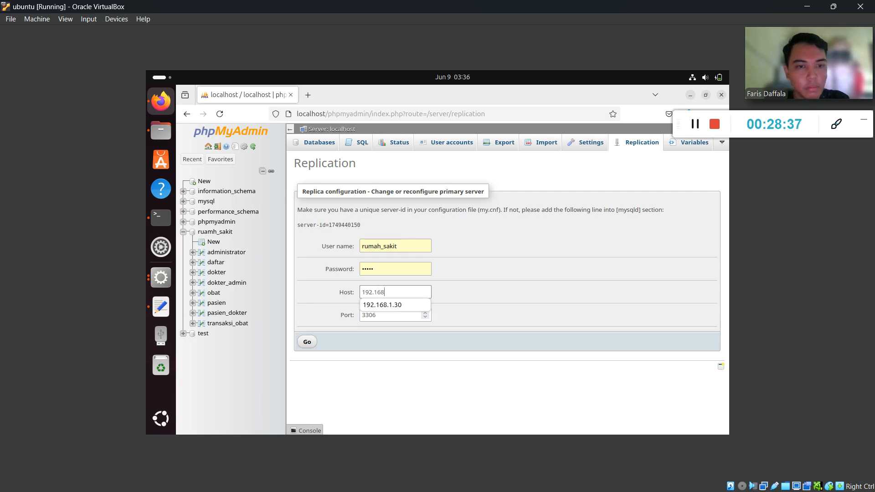
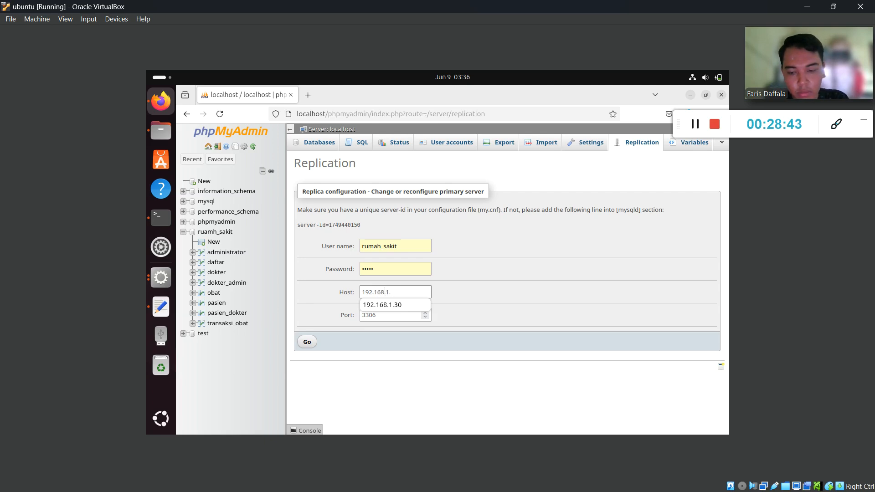
Submit the replica form for host 192.168.1.30 on port 3306, then return to the my.cnf editor.
left_click(311, 347)
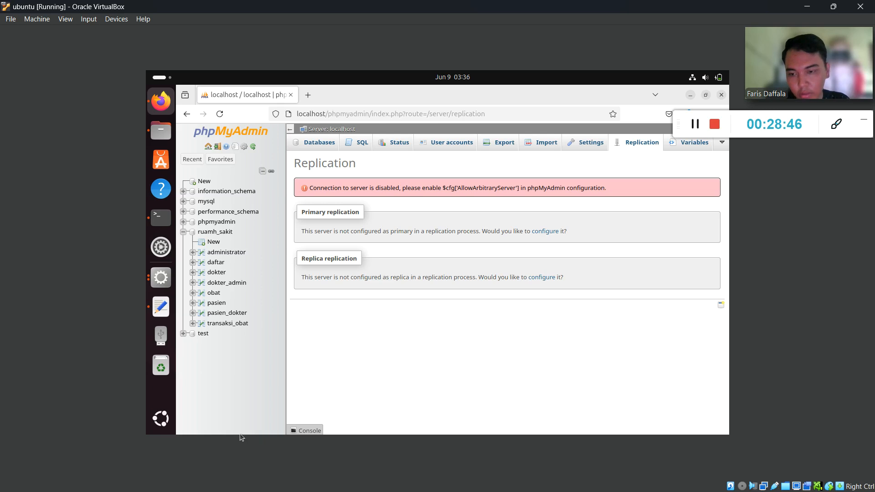
left_click(161, 306)
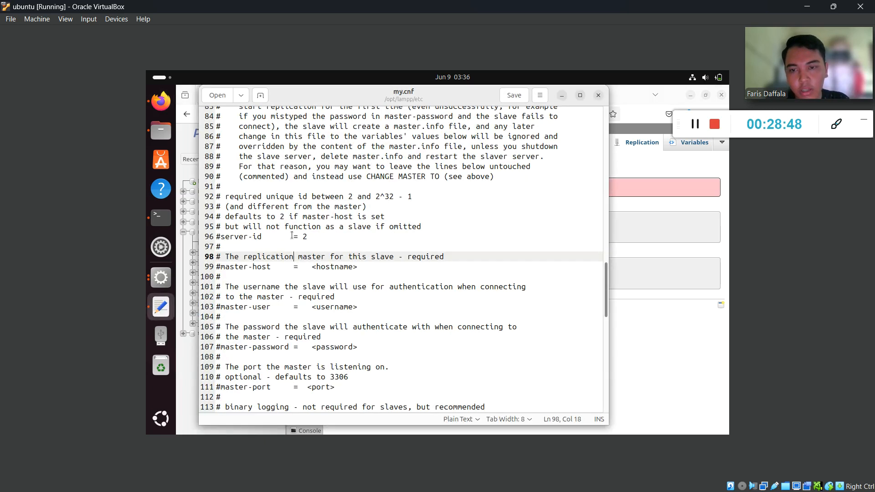
left_click(221, 238)
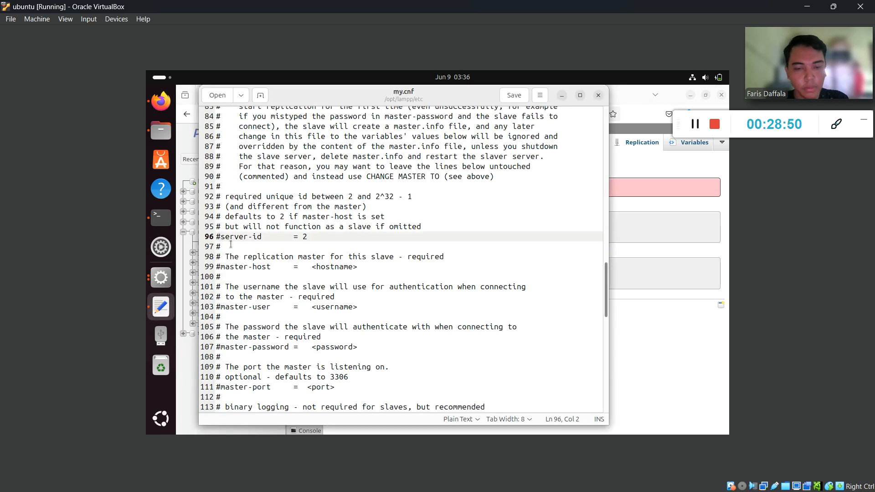
key("BackSpace")
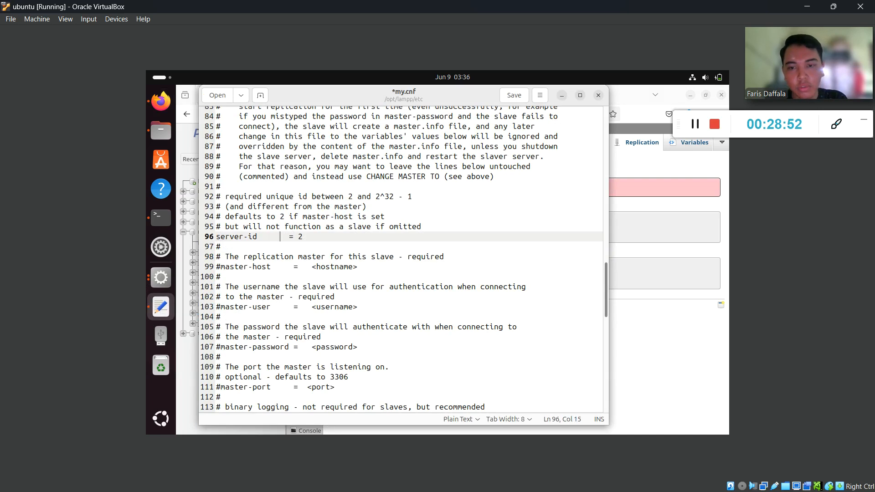
key("Return")
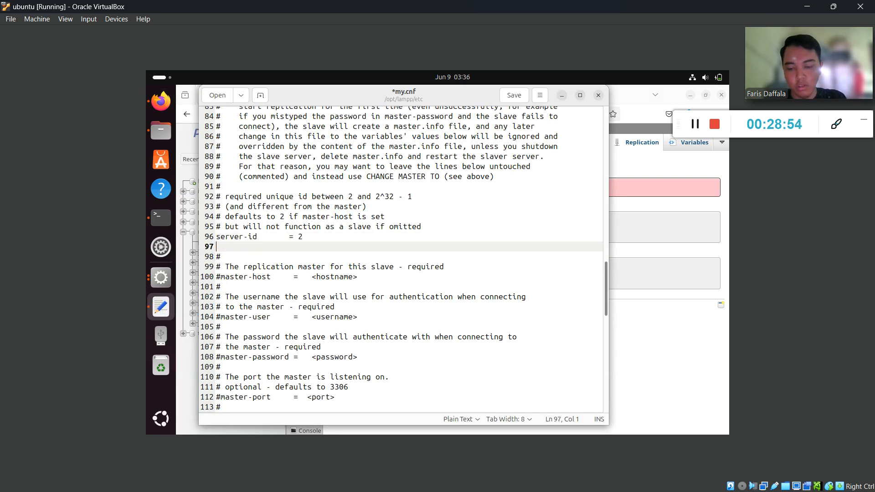
key("ctrl+v")
key("Return")
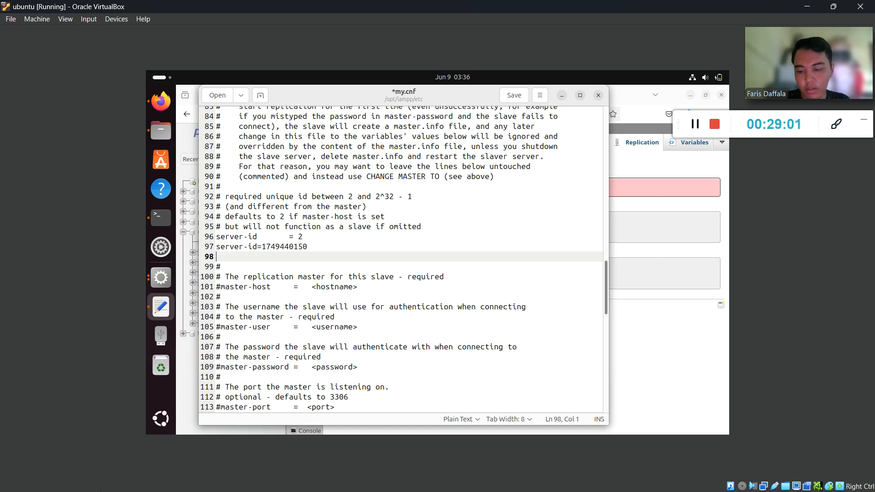
key("super")
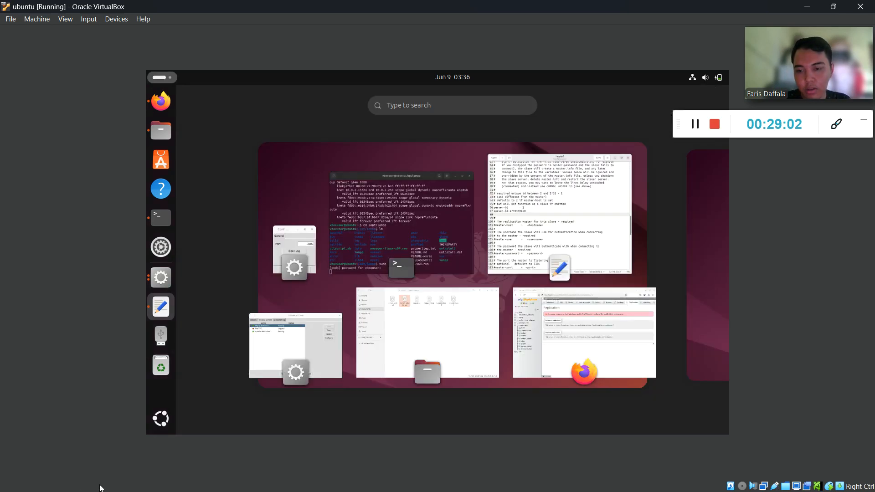
Scroll the PDF guide down to Gambar 65's my.cnf example, then minimize the guide.
left_click(514, 221)
left_click(808, 6)
scroll(358, 296, "down", 10)
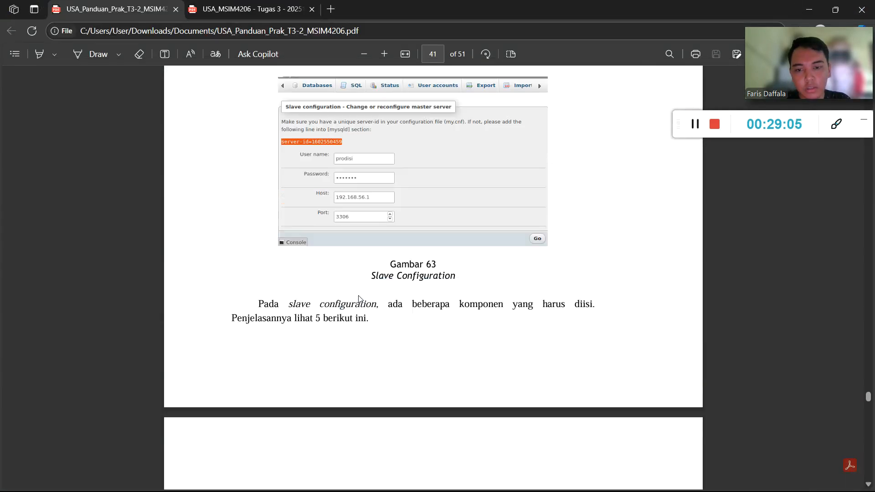
scroll(358, 295, "down", 5)
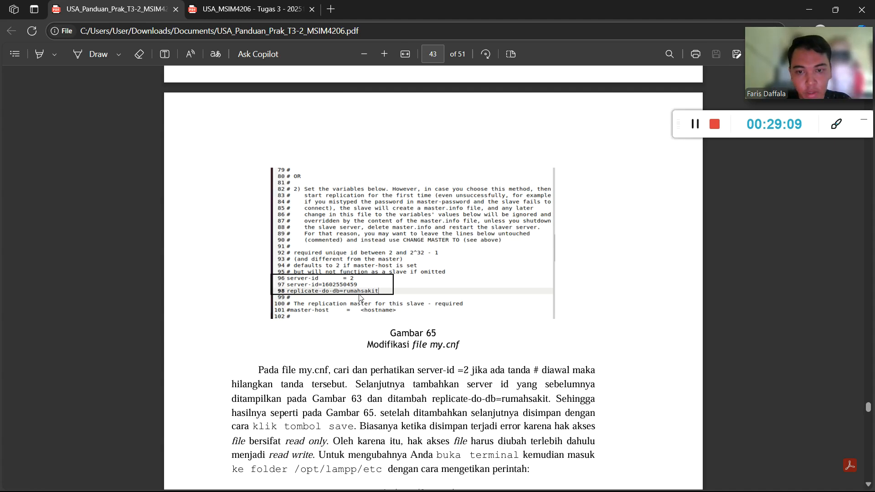
scroll(322, 299, "down", 1)
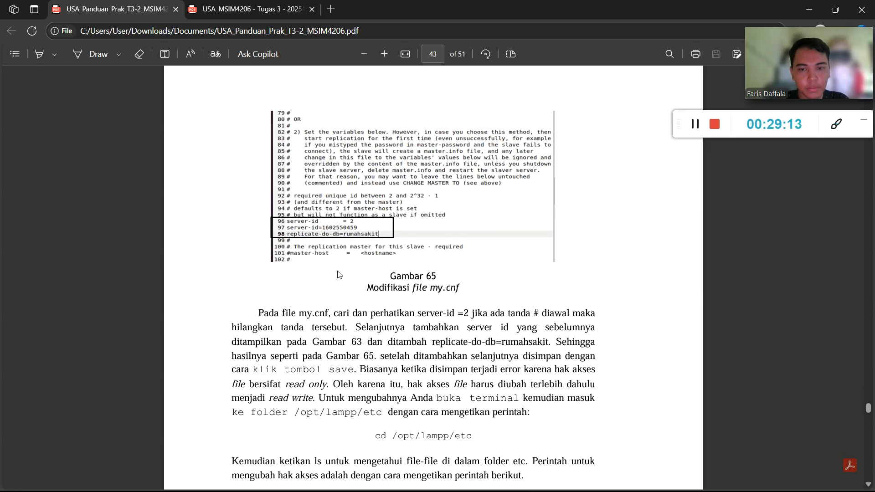
left_click(805, 9)
key("super")
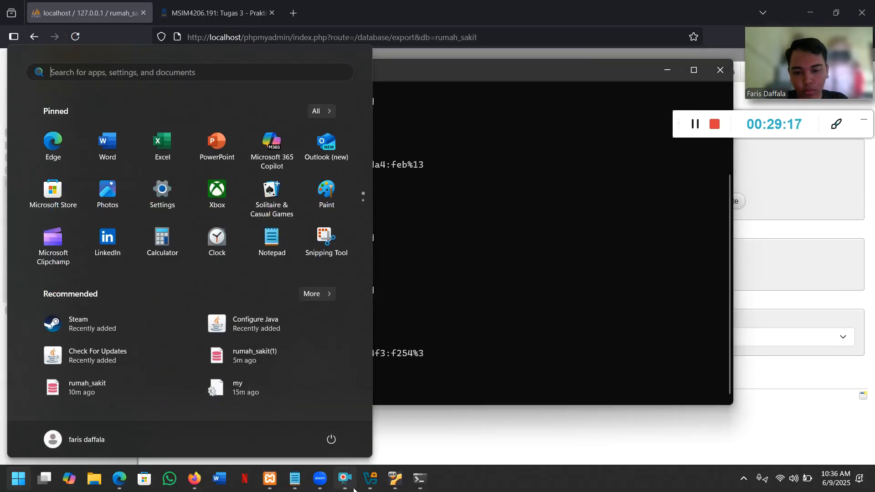
Add a replicate-do-db=rumah_sakit line to my.cnf, checking the guide, and save the file.
left_click(395, 483)
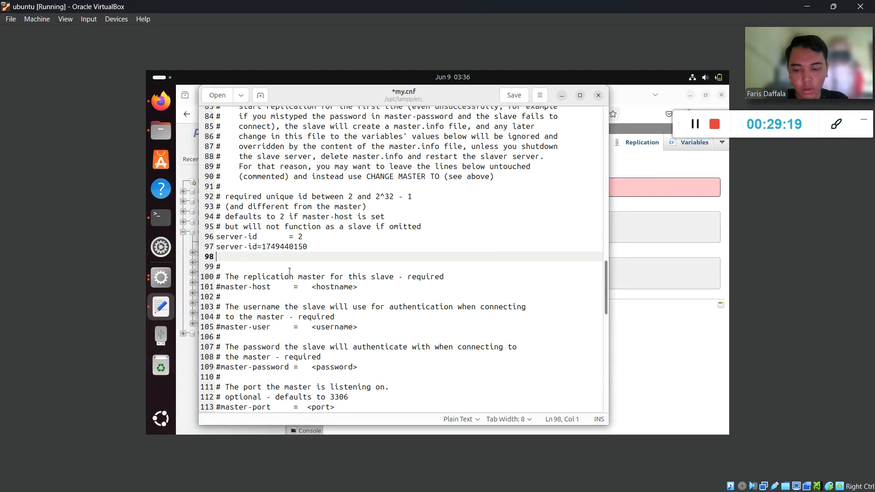
type("rep")
key("BackSpace")
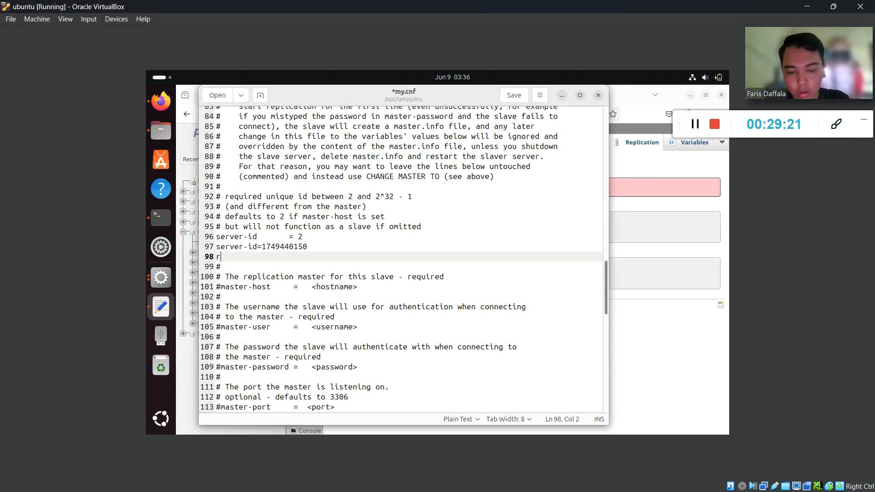
type("eplica")
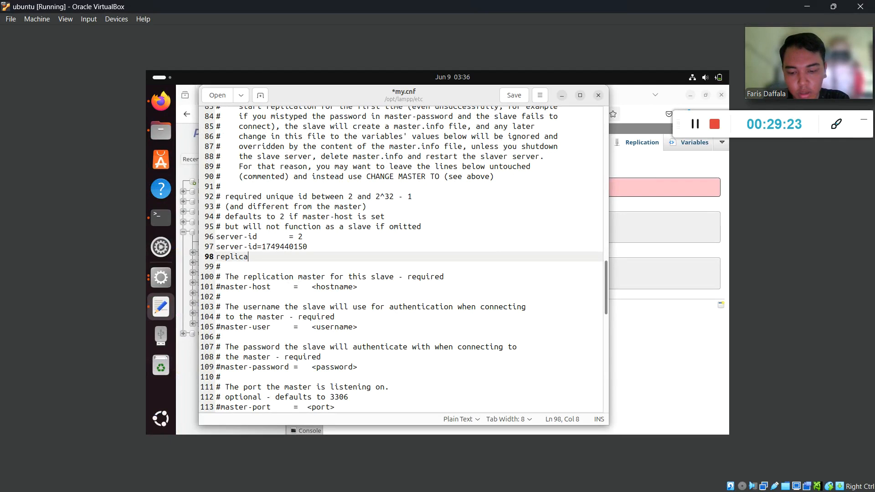
type("te-d")
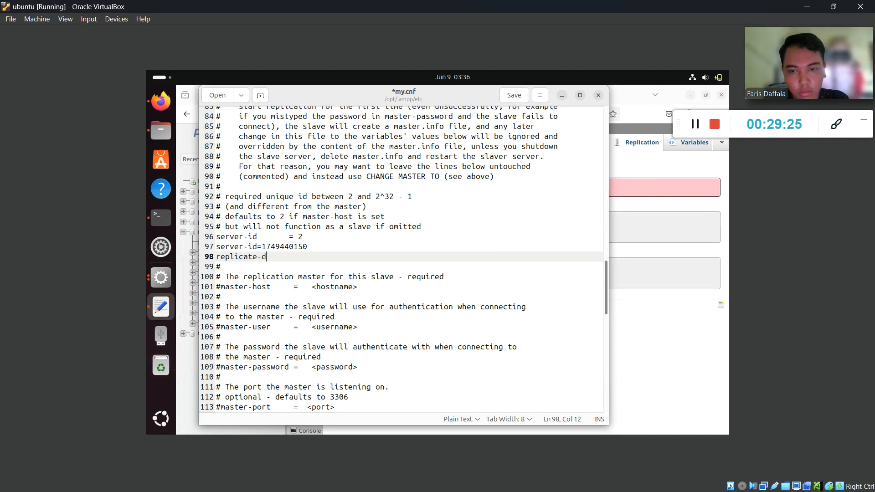
type("do")
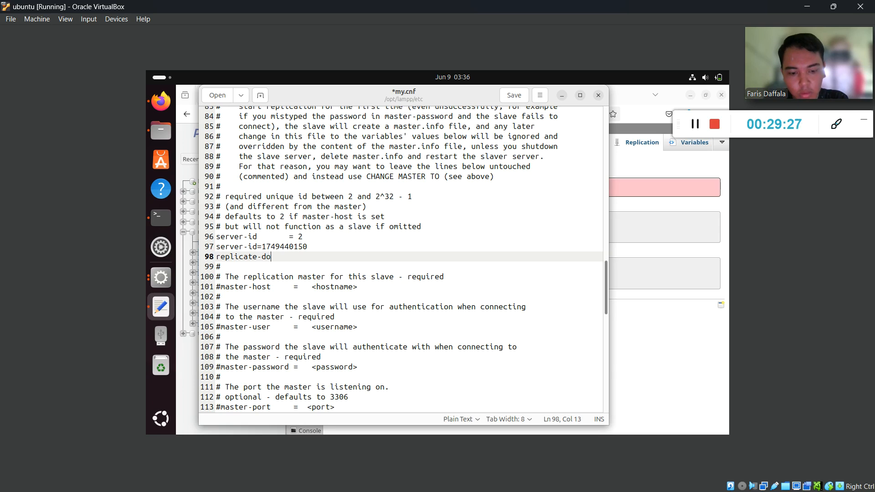
type("-db")
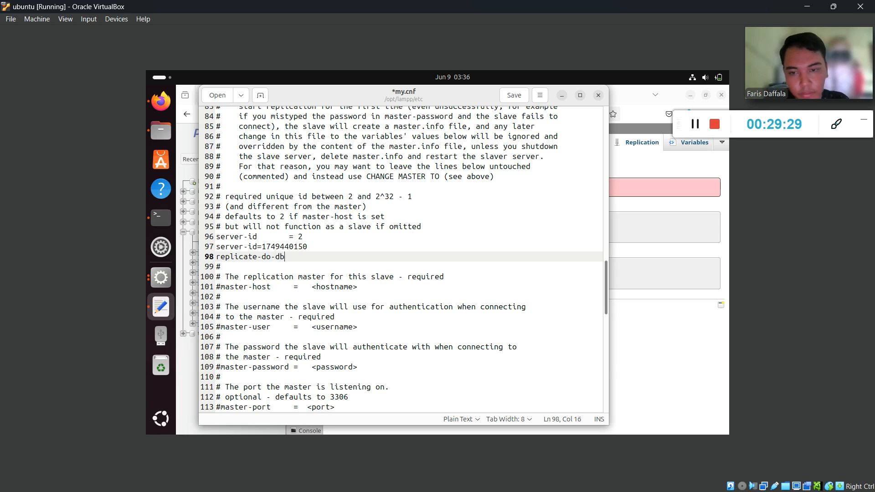
left_click(808, 7)
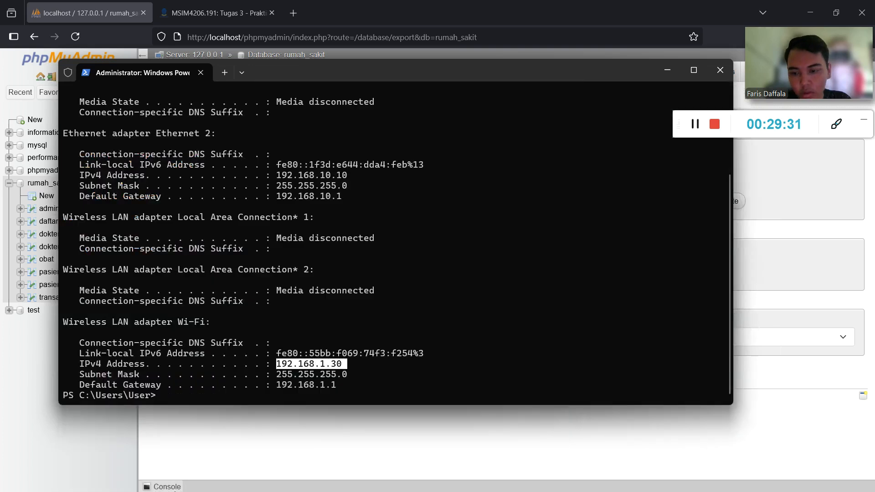
key("super")
left_click(118, 479)
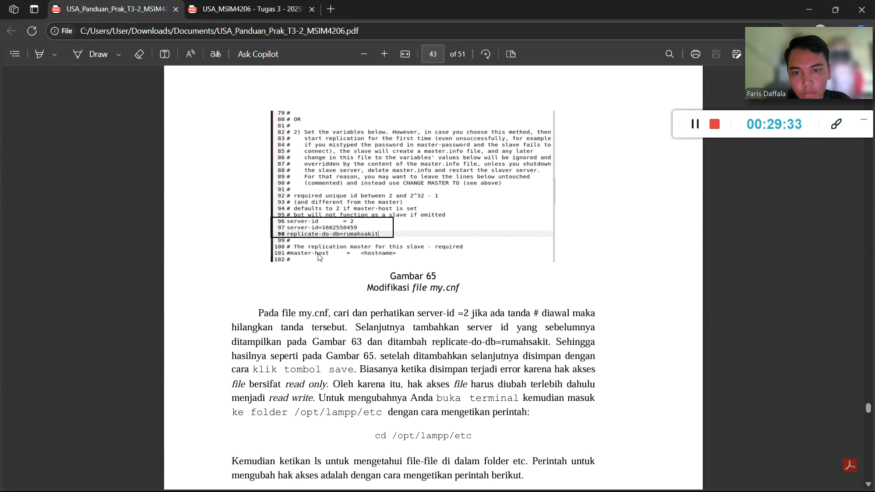
left_click(809, 9)
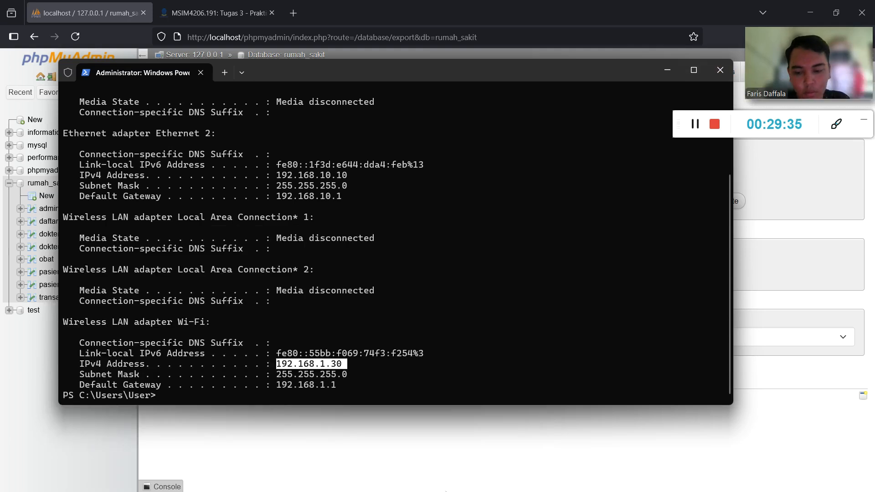
key("super")
left_click(394, 479)
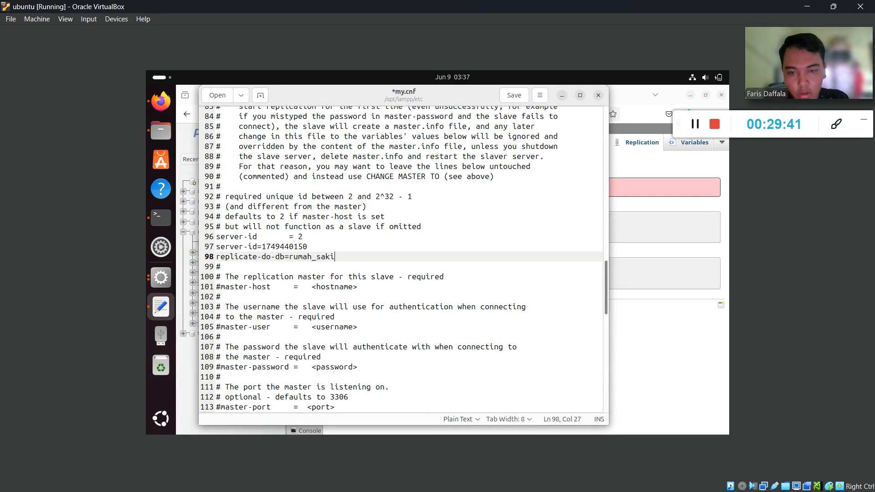
left_click(508, 96)
left_click(562, 95)
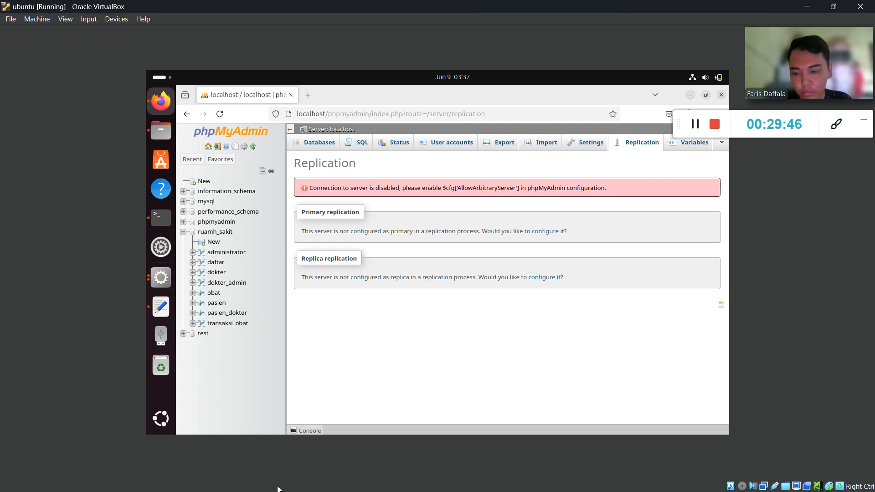
Scroll the PDF guide to the sudo chmod a+rwx my.cnf step and Gambar 66, then minimize it.
left_click(161, 277)
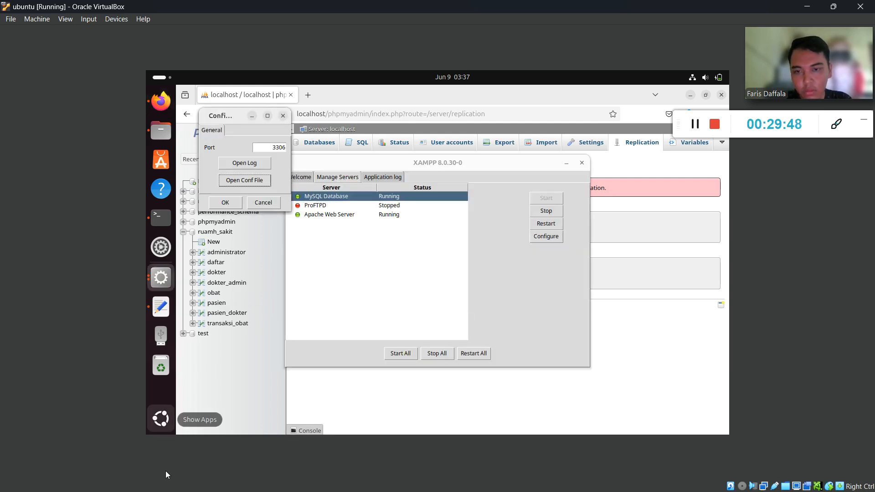
key("alt+Tab")
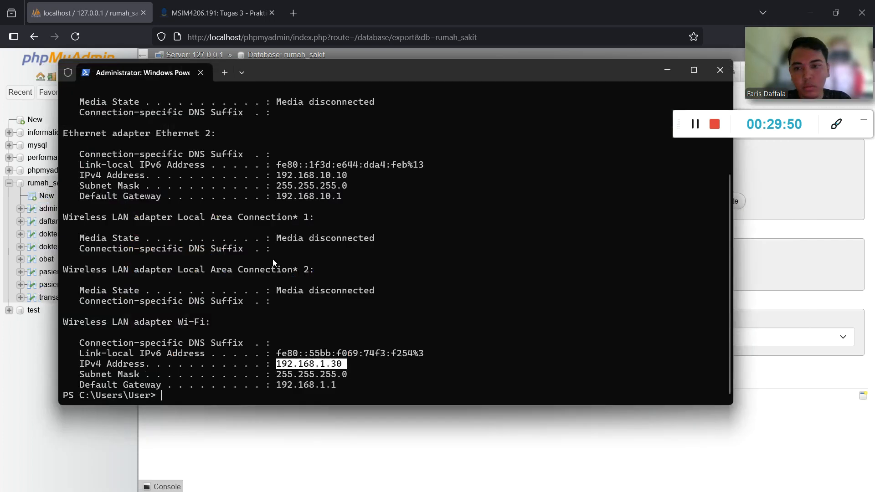
key("super")
left_click(119, 479)
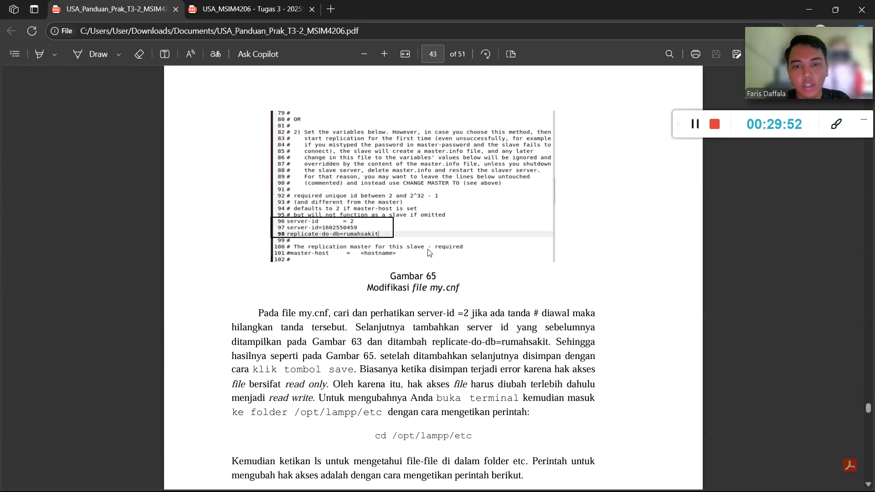
scroll(429, 253, "down", 3)
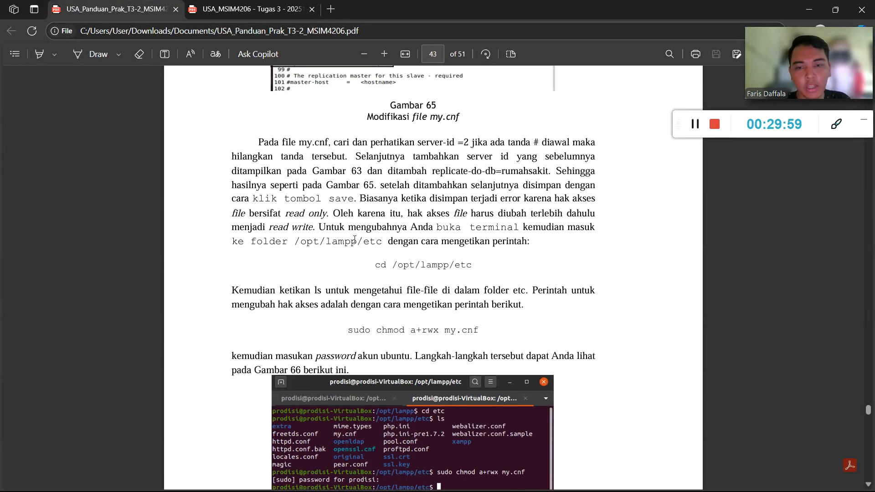
scroll(417, 251, "down", 2)
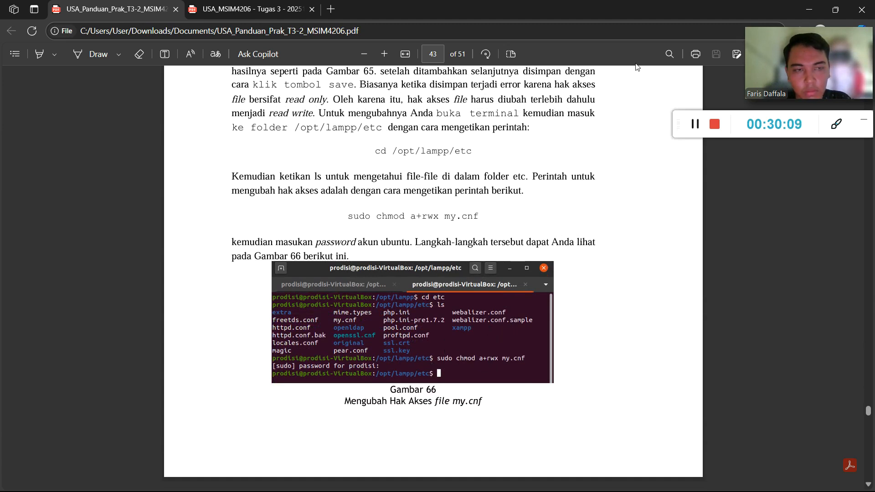
left_click(802, 14)
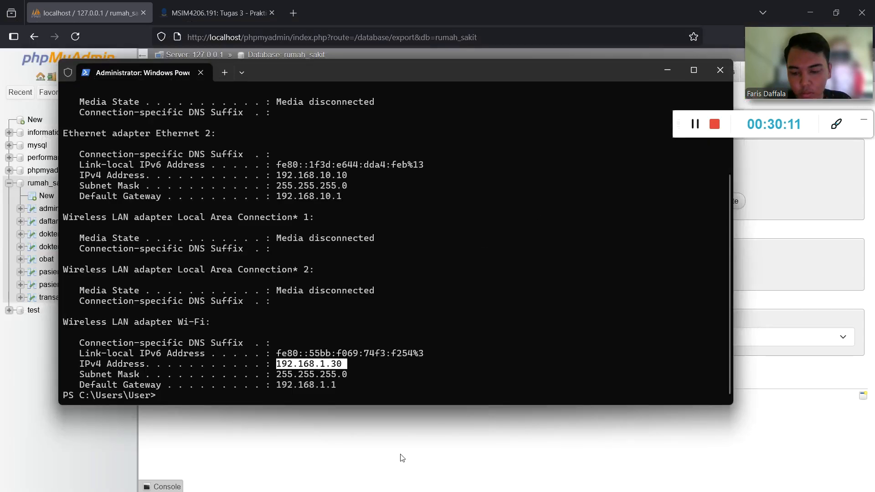
key("super")
In a new terminal, run cd /opt/lampp/etc and ls, locating my.cnf in the listing.
left_click(395, 476)
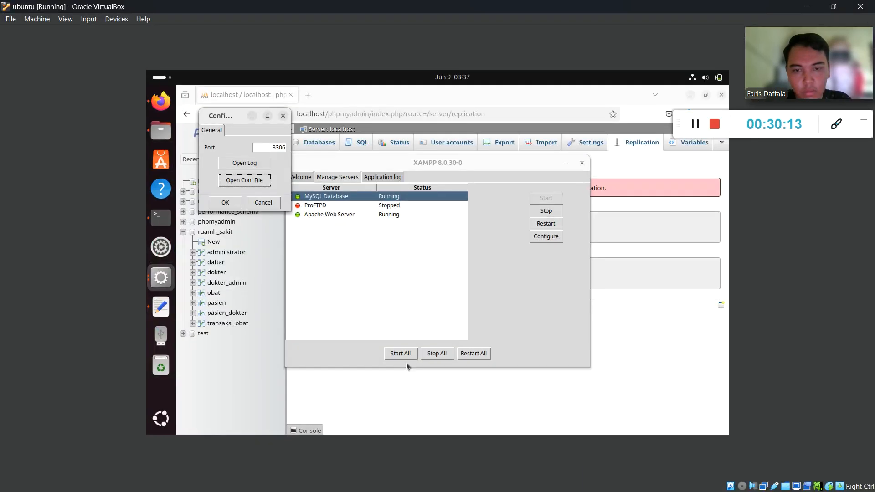
right_click(161, 222)
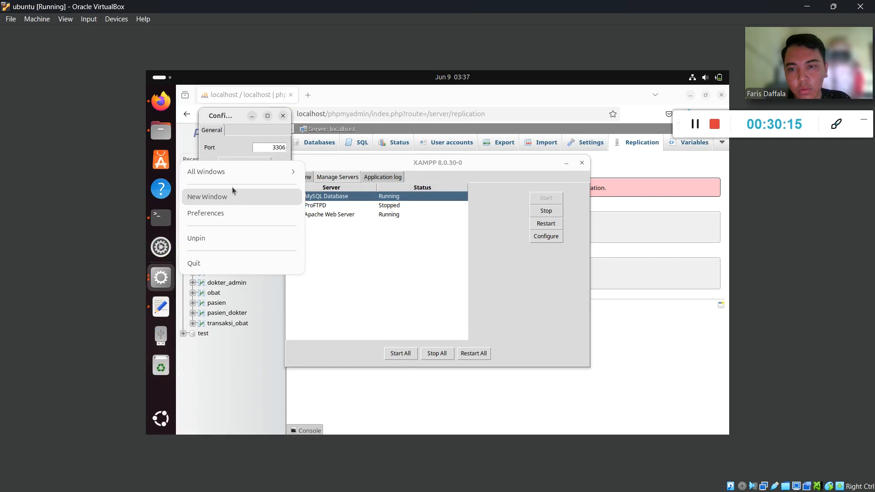
left_click(230, 200)
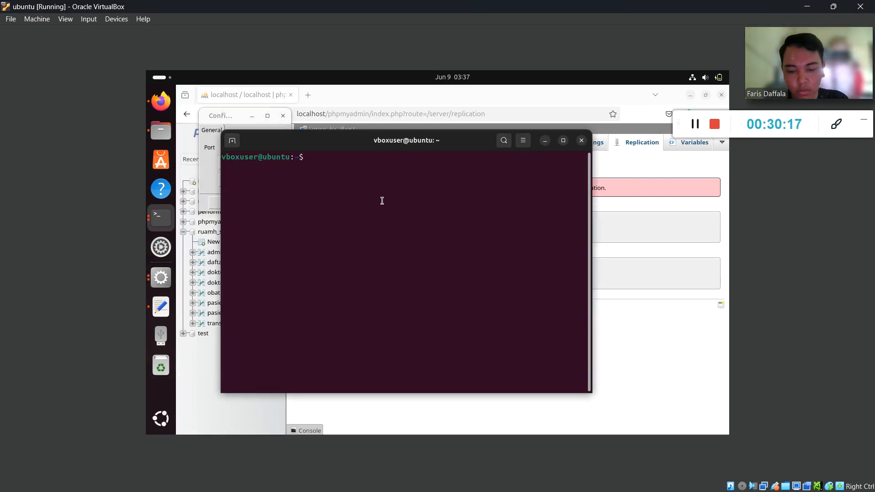
type("cd /op")
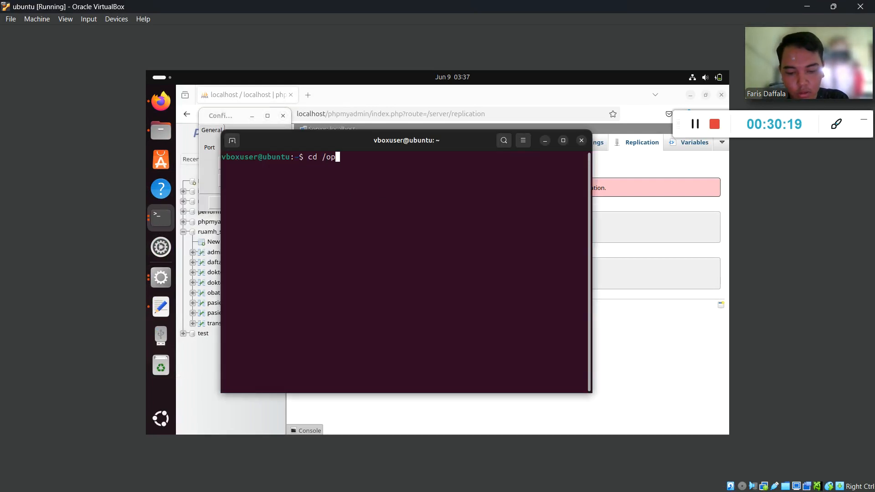
type("t/lampp")
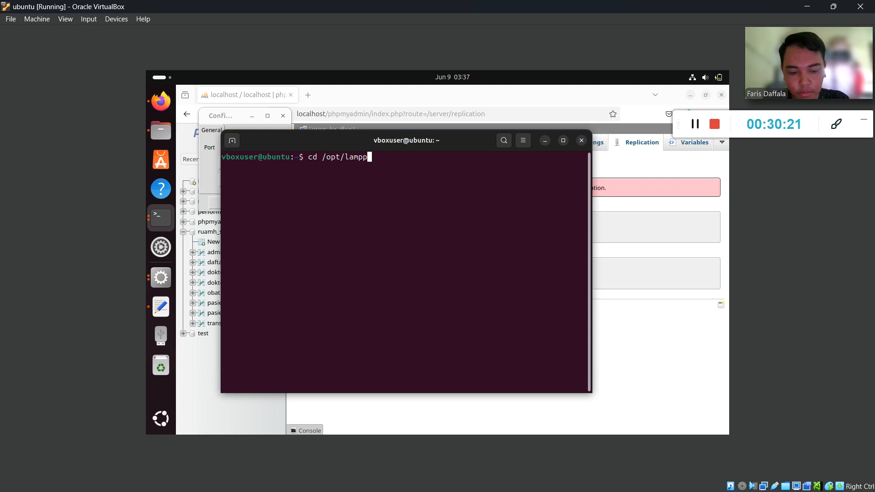
type("/etc")
key("Return")
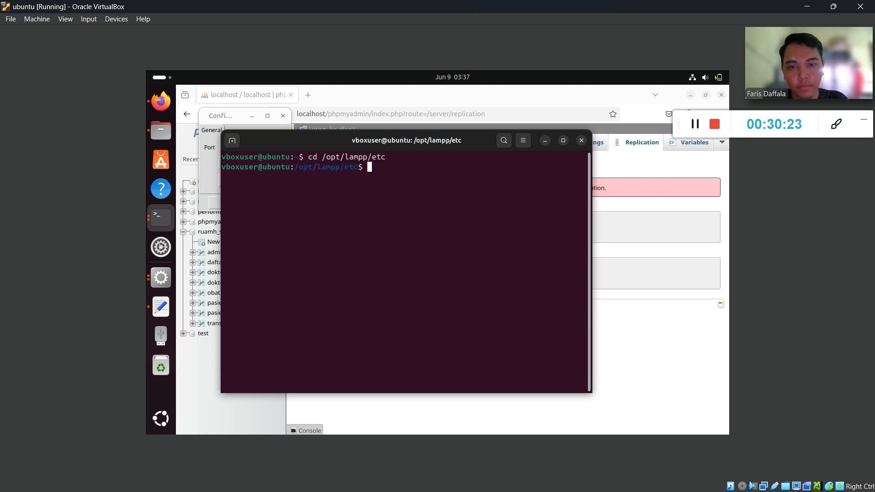
type("ls")
key("Return")
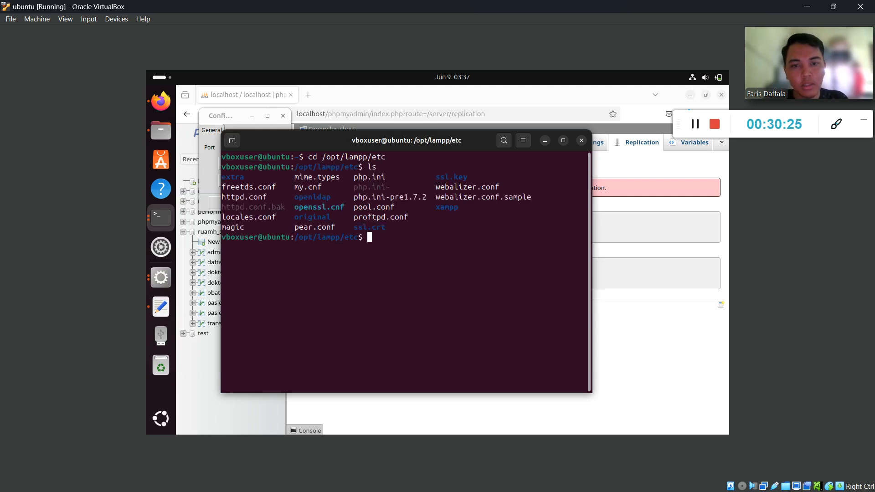
left_click_drag(324, 188, 297, 190)
left_click(331, 193)
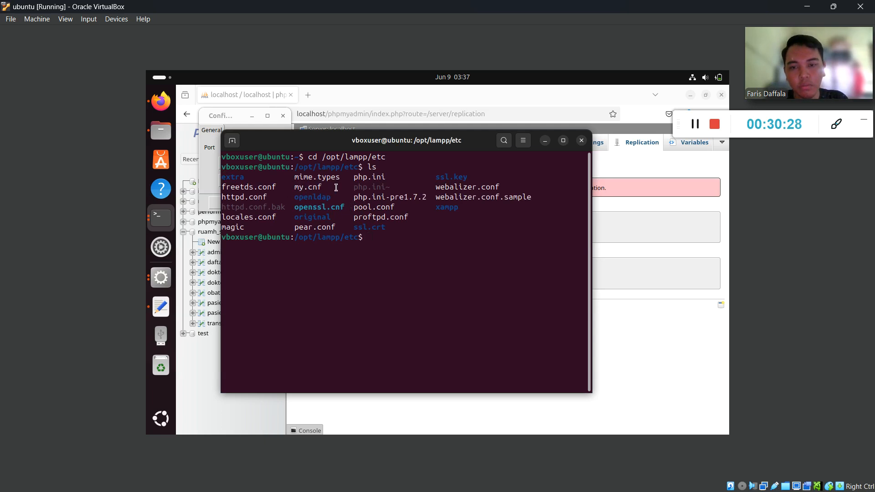
left_click(807, 7)
key("super")
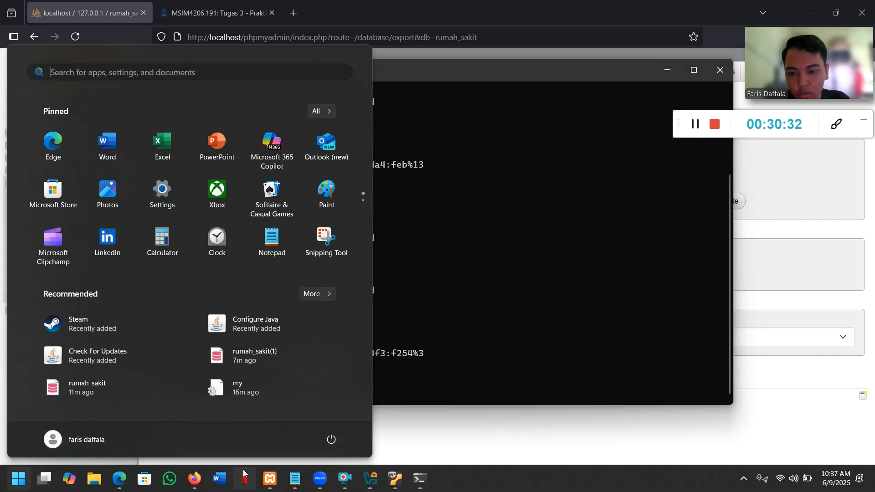
Scroll the PDF guide to page 43's chmod instructions and highlight the words 'read write'.
left_click(120, 480)
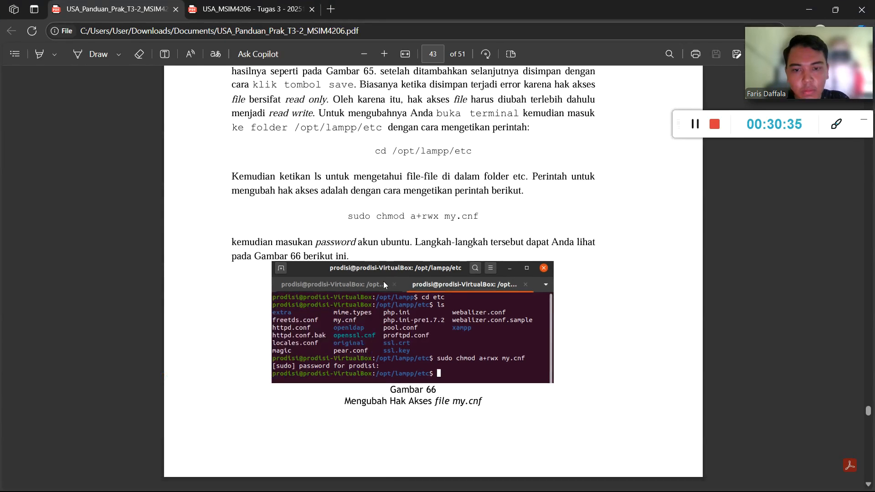
scroll(382, 274, "down", 6)
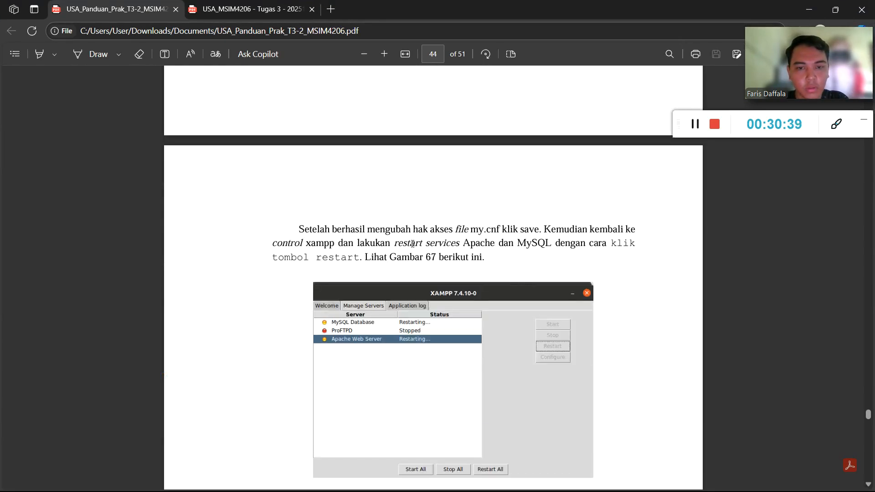
scroll(417, 233, "up", 5)
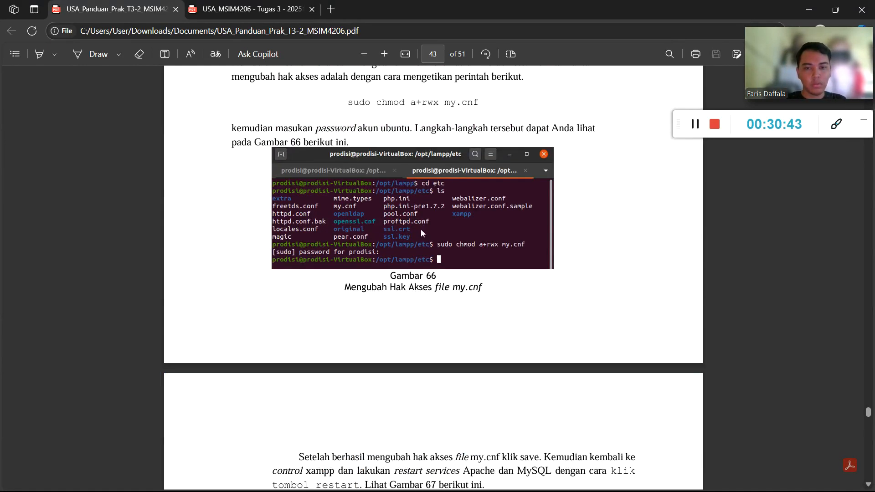
scroll(471, 163, "up", 2)
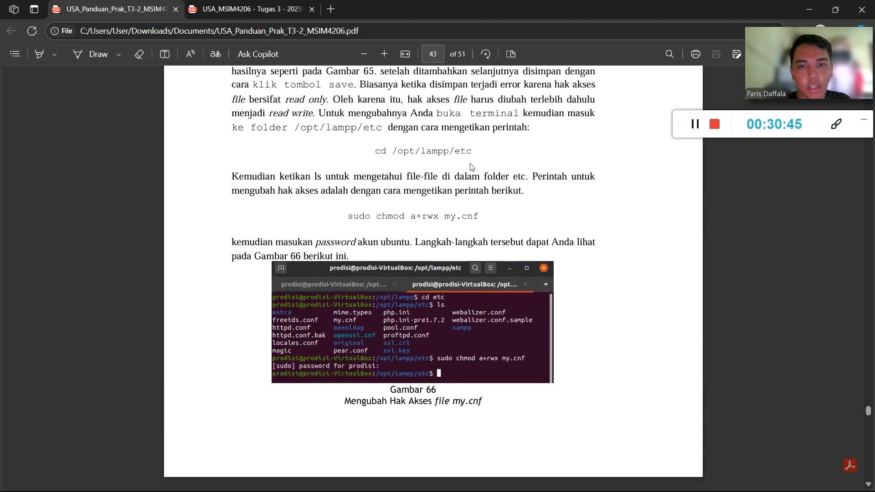
scroll(428, 166, "up", 1)
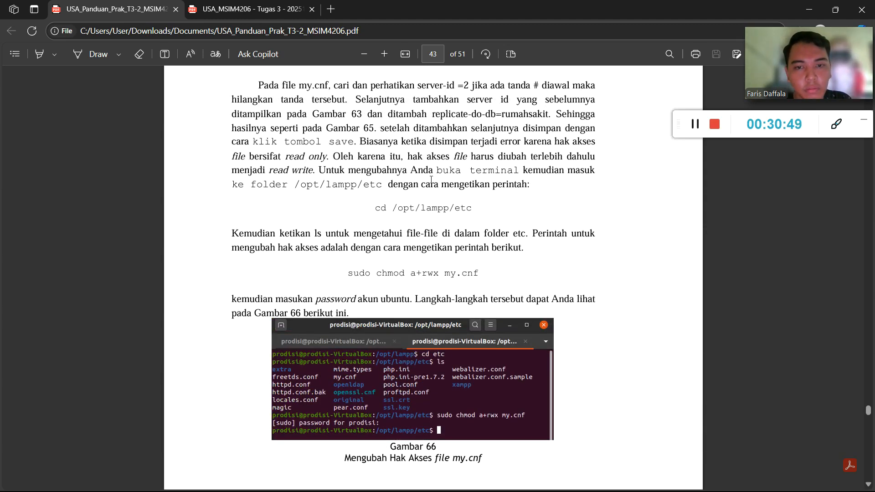
scroll(431, 180, "down", 2)
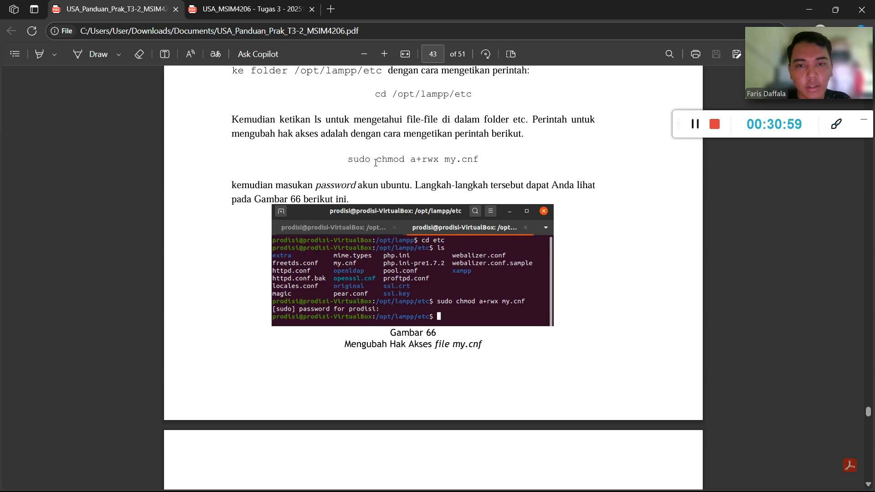
scroll(392, 171, "up", 3)
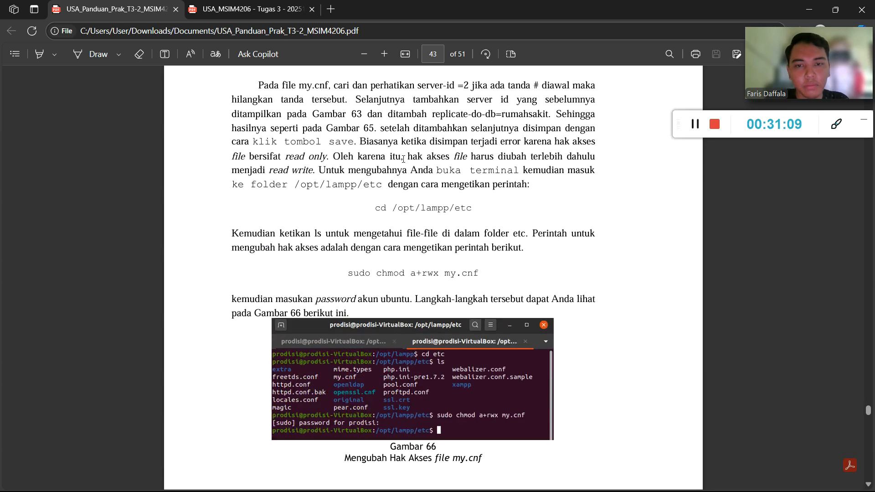
scroll(403, 159, "down", 10)
scroll(338, 166, "up", 14)
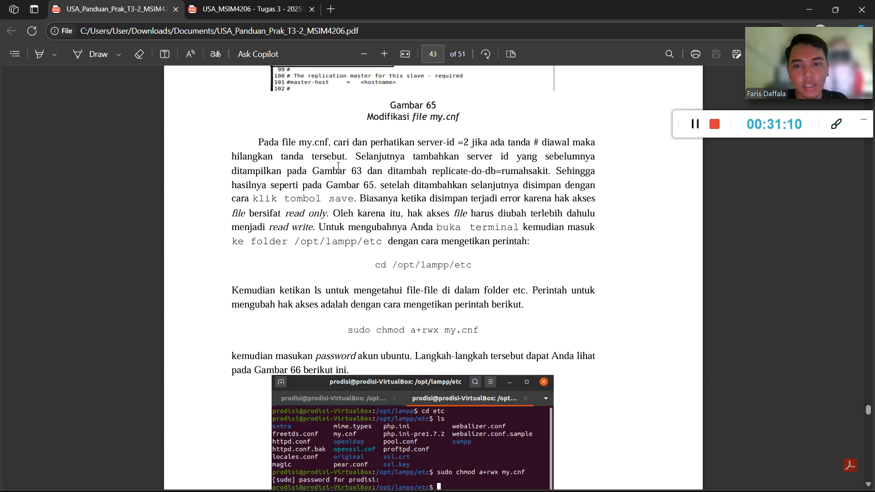
scroll(486, 161, "down", 1)
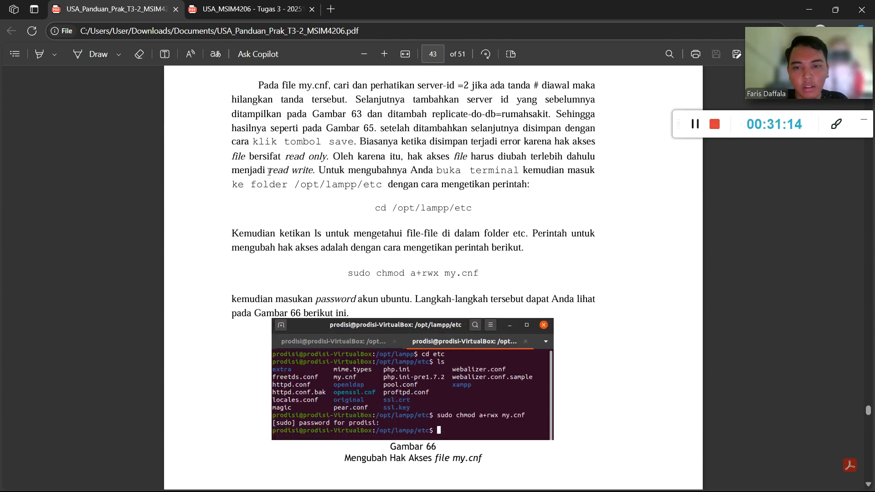
left_click_drag(267, 170, 314, 172)
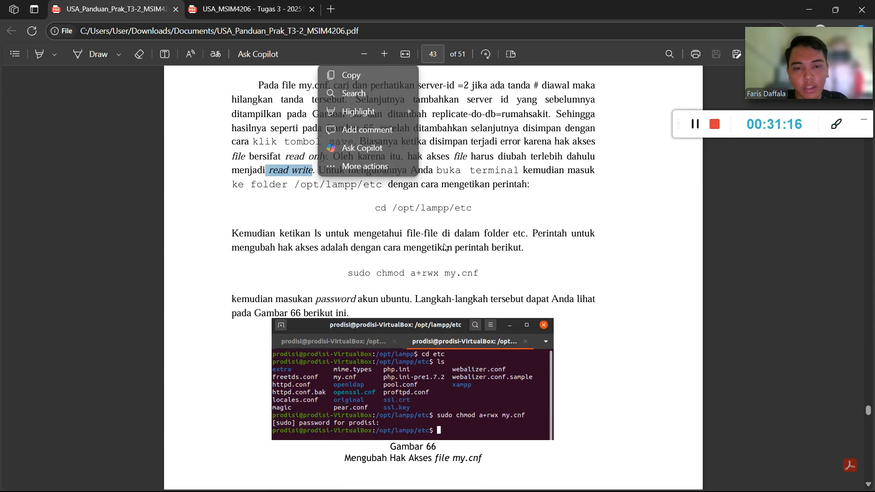
left_click(327, 205)
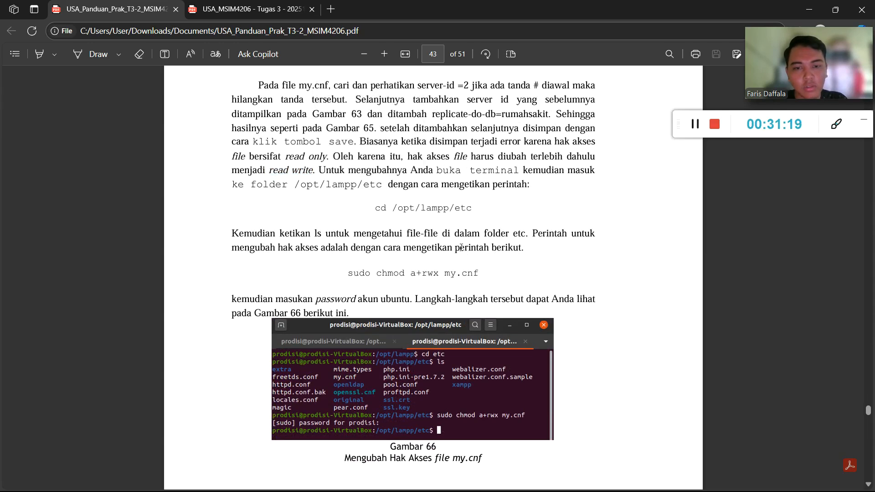
key("super")
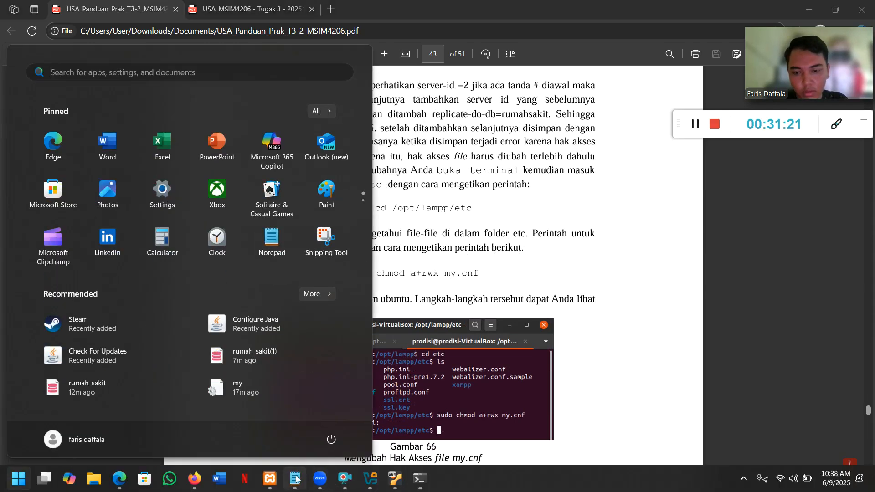
Run sudo chmod a+rwx my.cnf in /opt/lampp/etc, entering the sudo password.
left_click(371, 479)
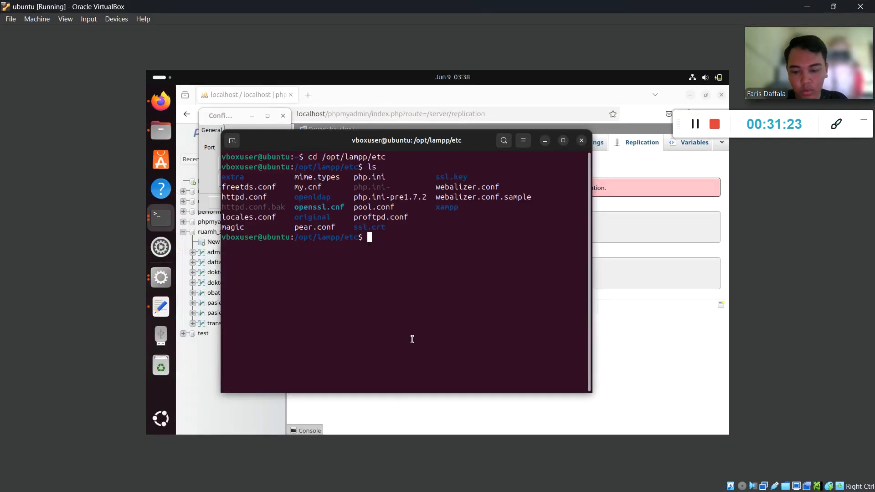
type("sudo cham")
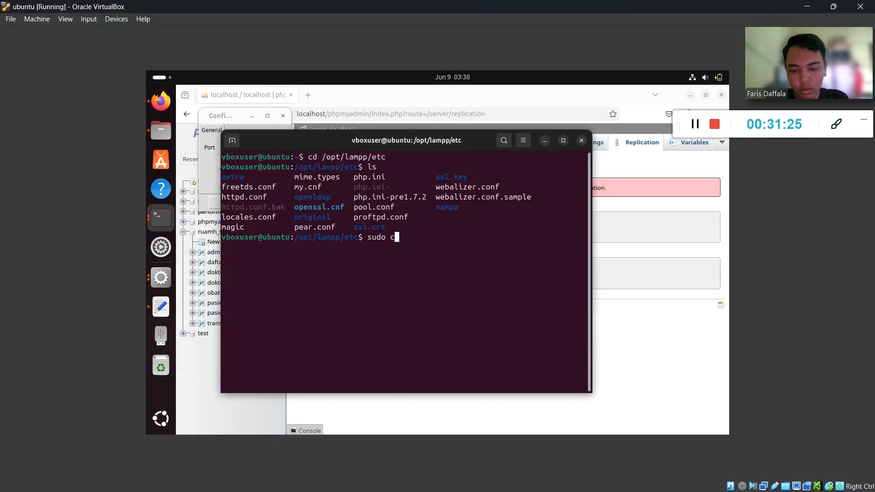
key("BackSpace")
key("BackSpace")
type("mod")
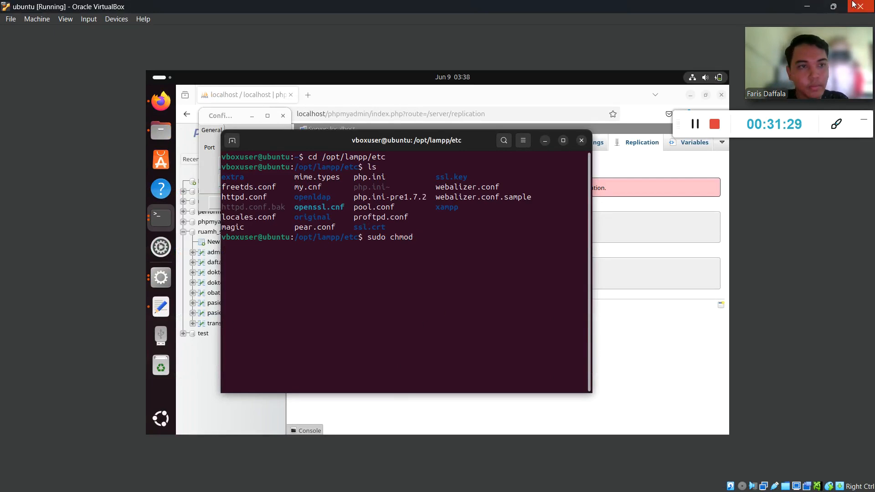
left_click(806, 7)
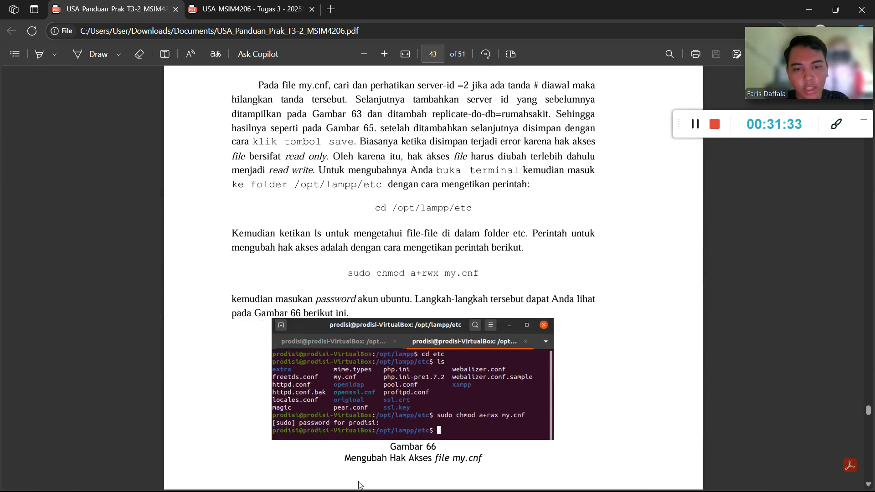
key("super")
left_click(396, 479)
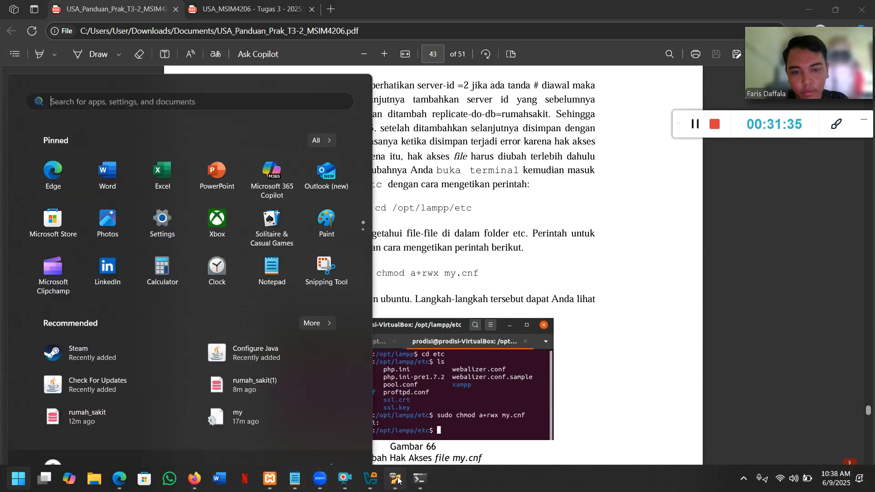
type("a+")
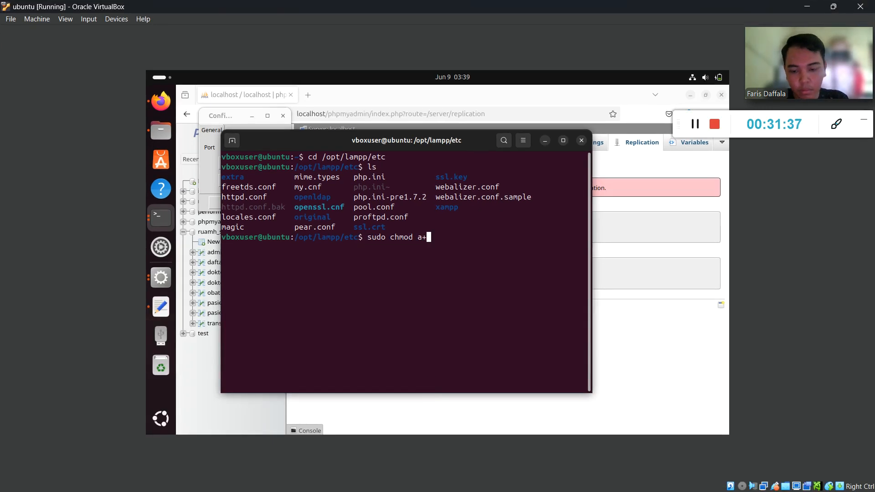
type("rwx m")
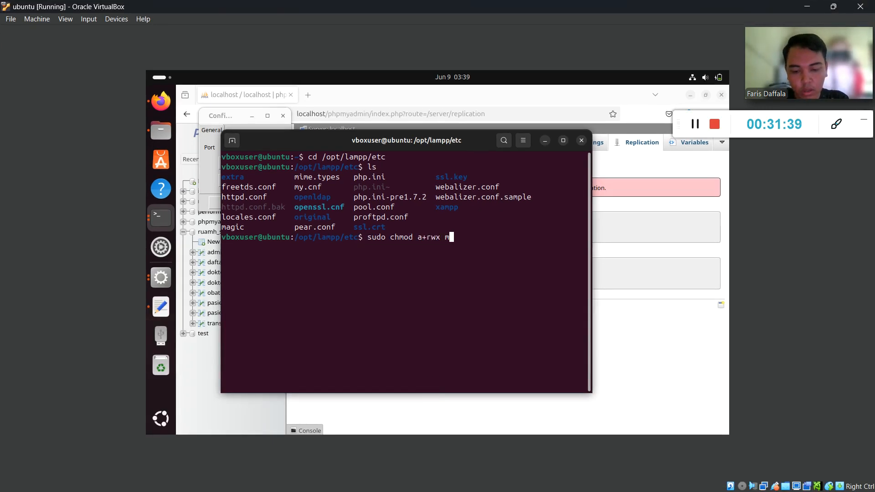
type("y.cnf")
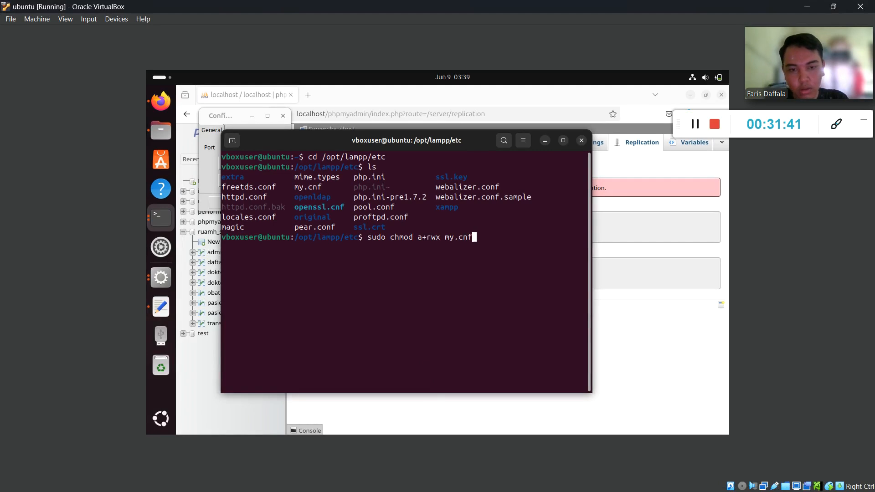
key("Return")
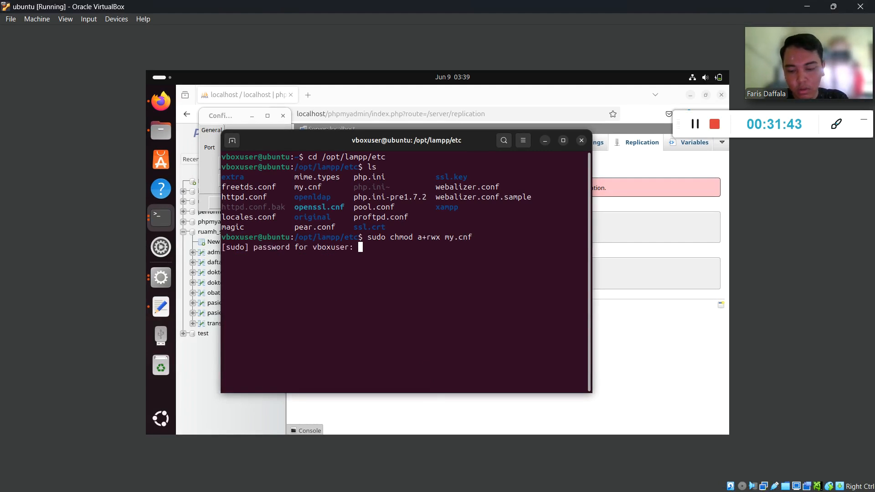
key("Return")
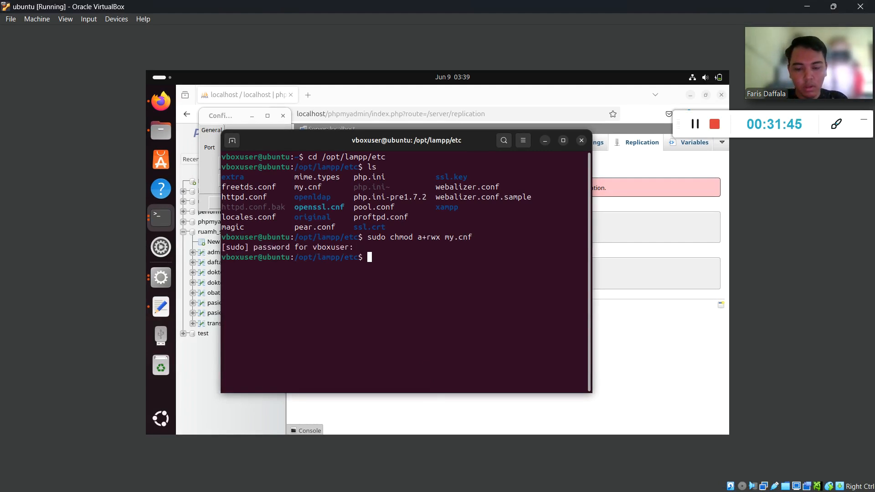
List /opt/lampp/etc again to confirm my.cnf is now executable.
type("ls")
key("Return")
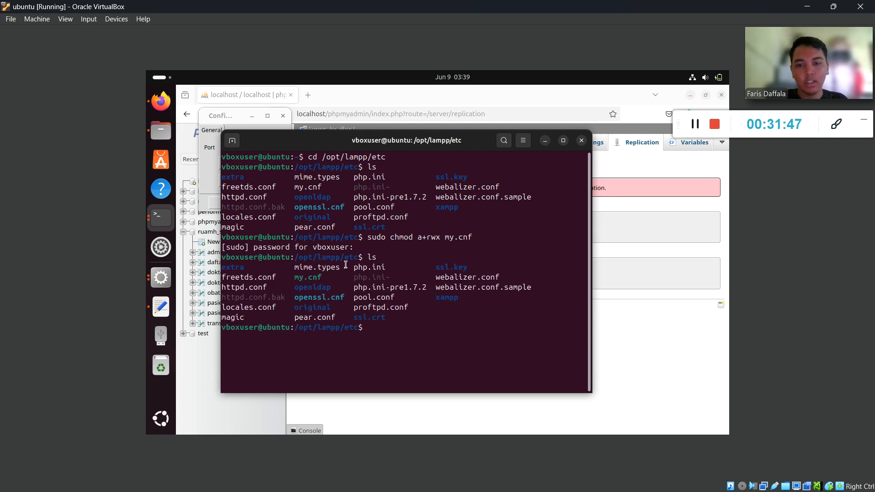
left_click_drag(322, 277, 296, 275)
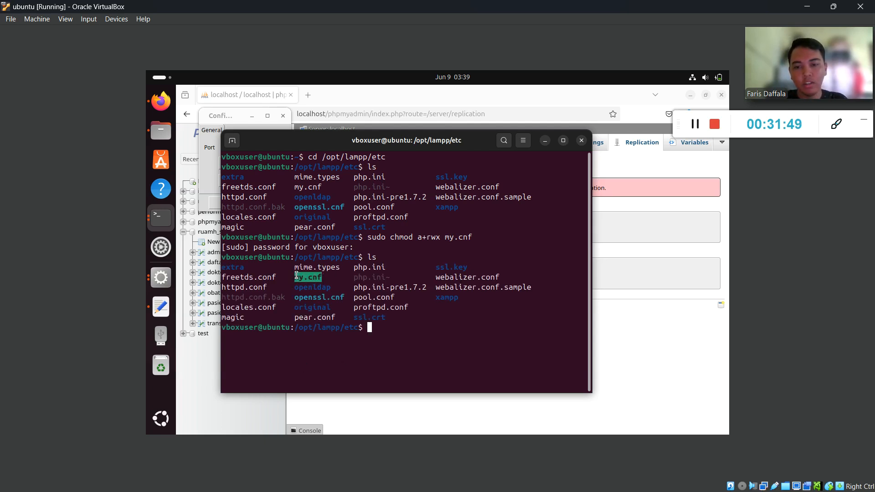
left_click(380, 339)
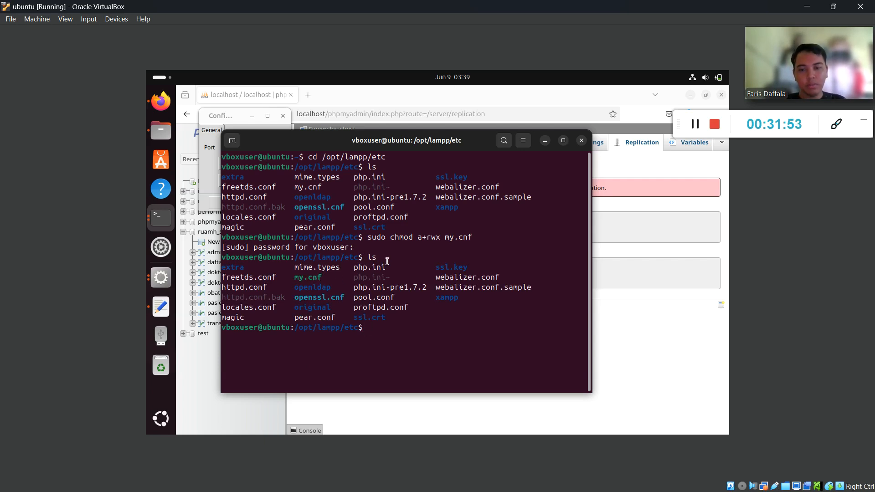
key("super")
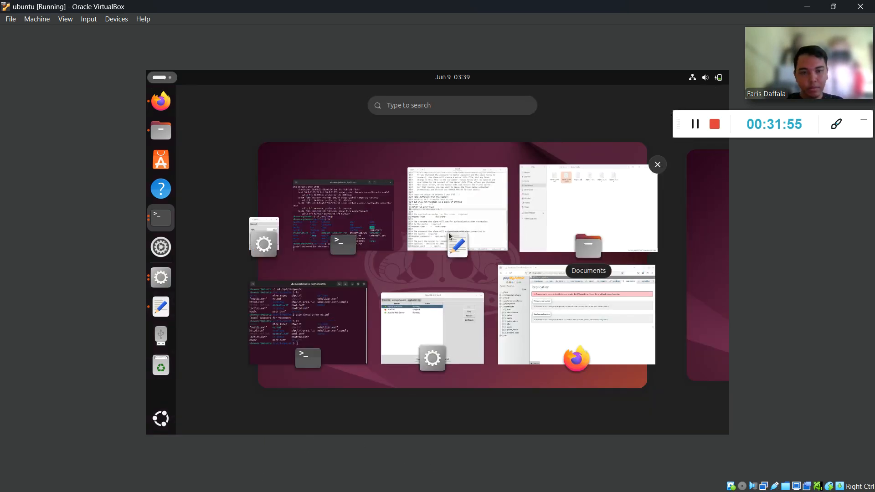
Scroll further through the PDF guide for the next instruction, then return to the Ubuntu VM.
left_click(407, 273)
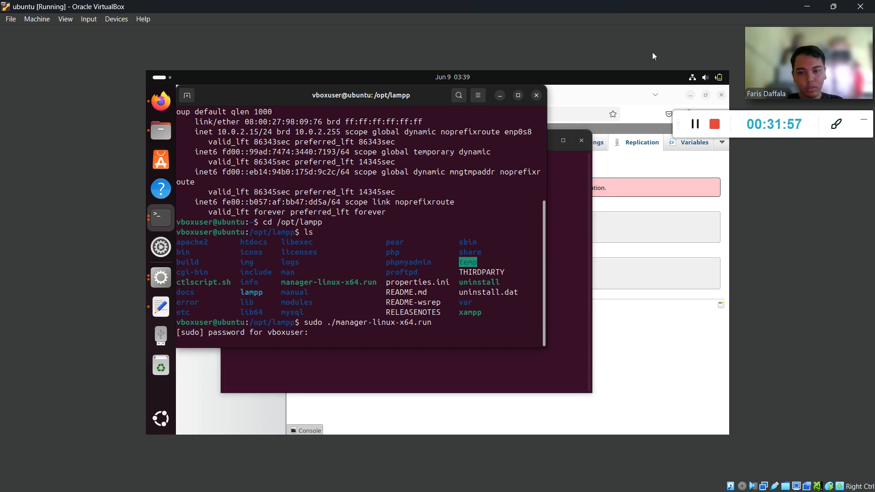
key("super")
left_click(303, 319)
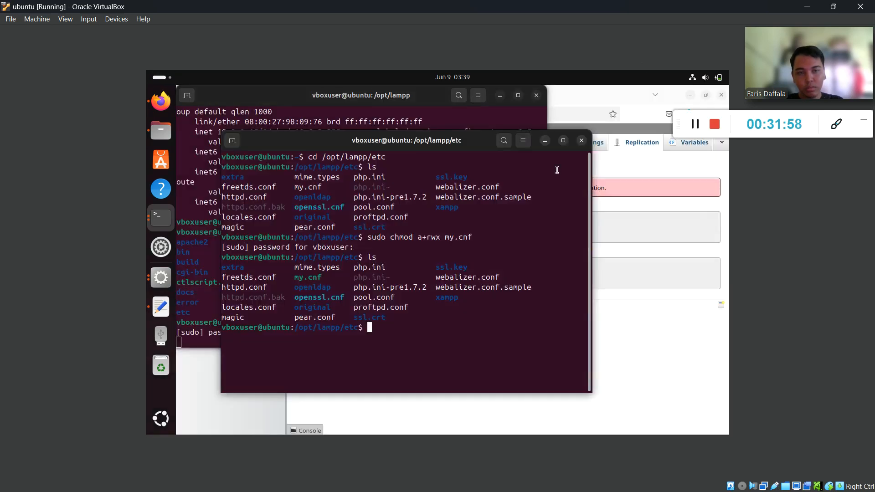
left_click(808, 7)
scroll(358, 333, "down", 10)
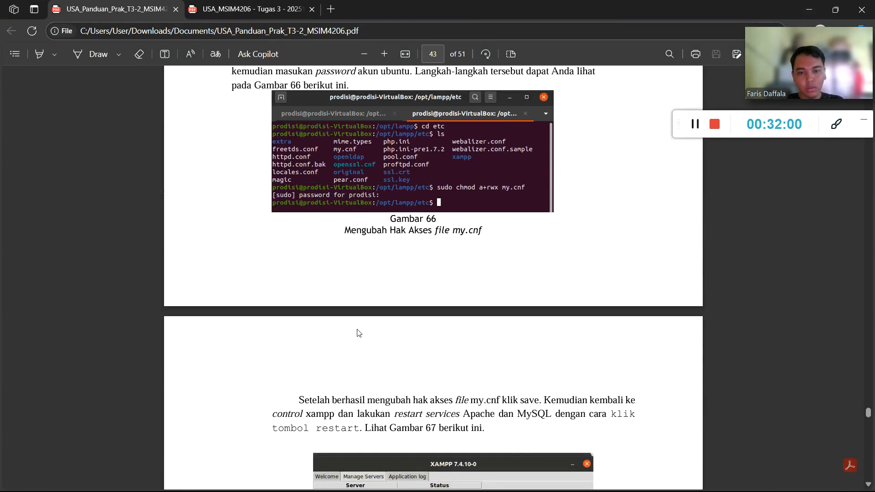
scroll(383, 288, "down", 2)
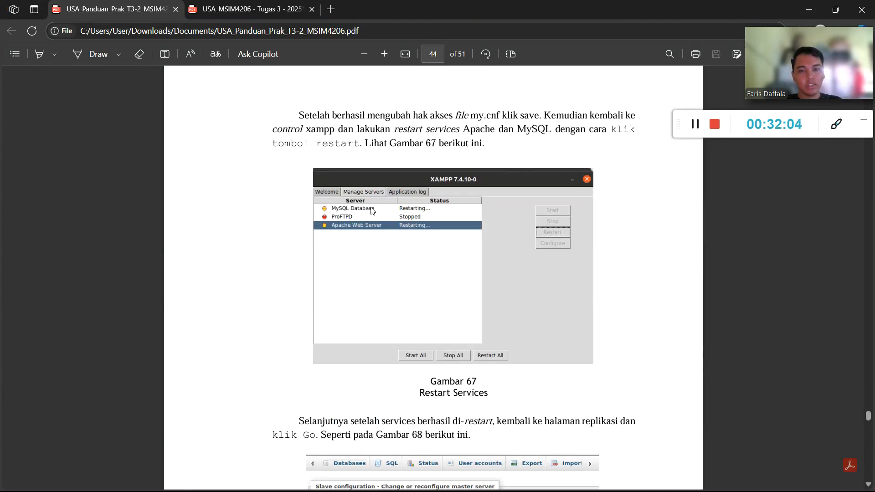
left_click(810, 9)
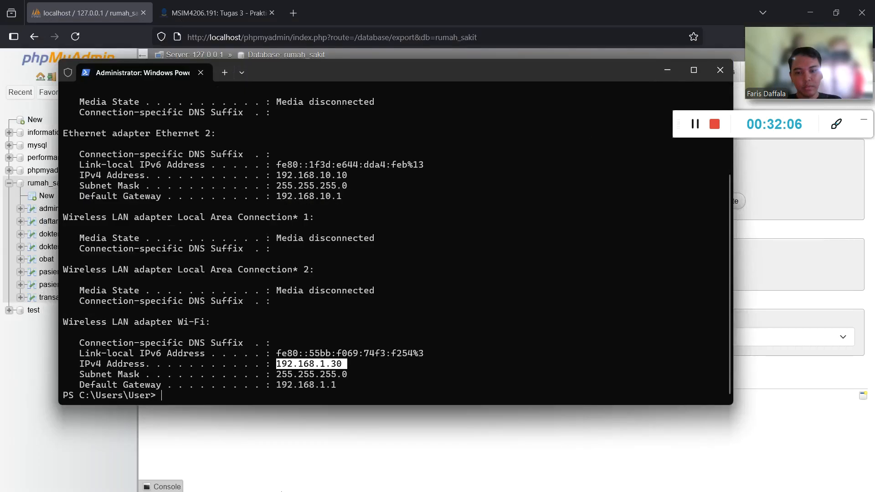
key("super")
left_click(395, 479)
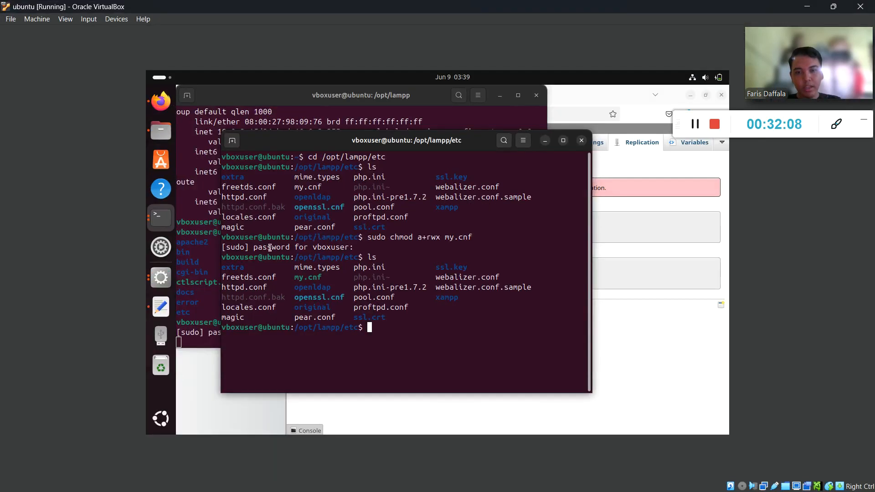
In XAMPP Manage Servers, close the MySQL config with OK and restart MySQL and Apache.
left_click(160, 277)
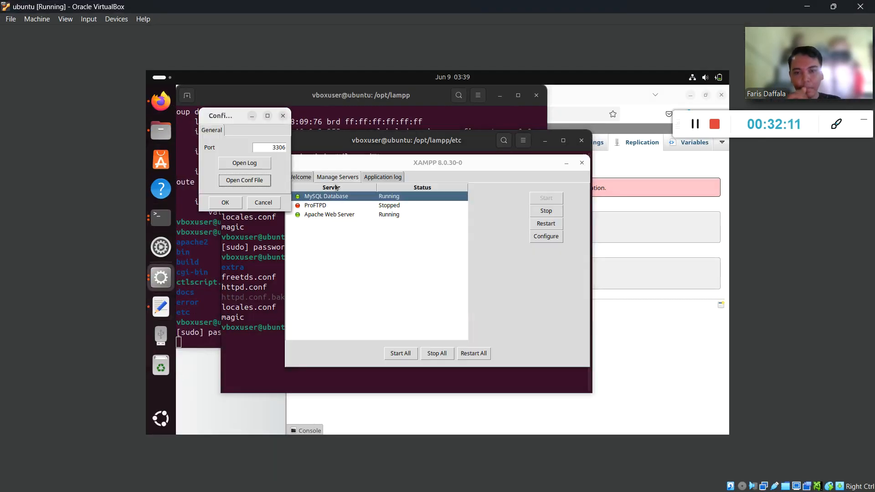
left_click(226, 202)
left_click(545, 224)
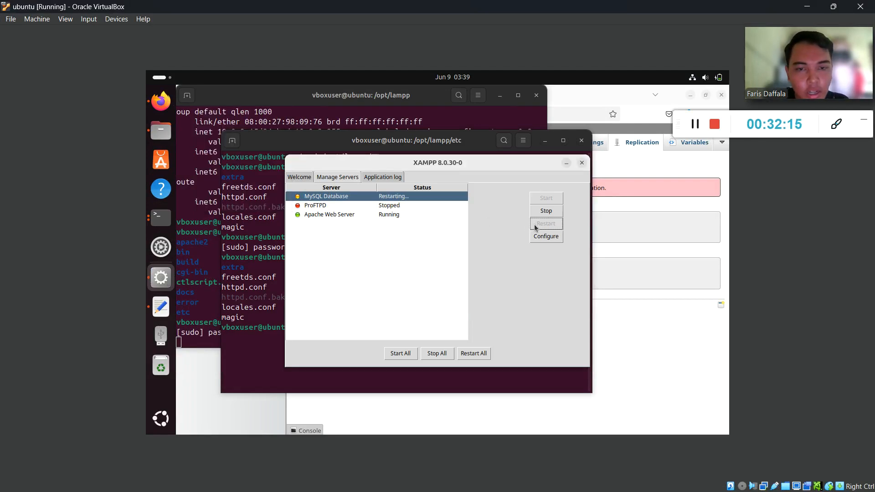
left_click(404, 215)
left_click(539, 223)
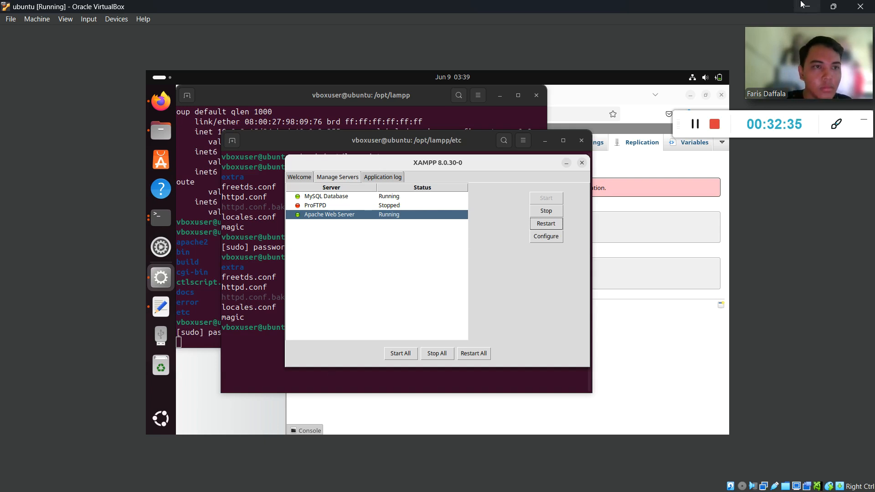
left_click(805, 6)
left_click(665, 71)
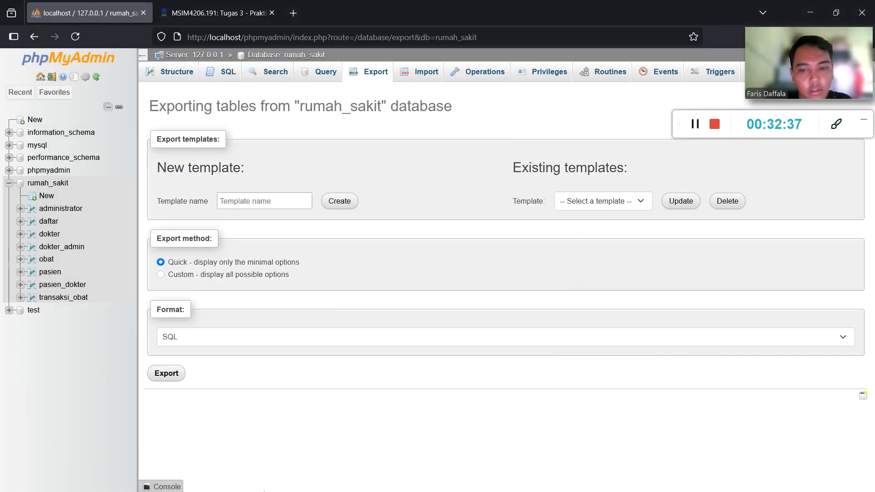
key("super")
left_click(120, 480)
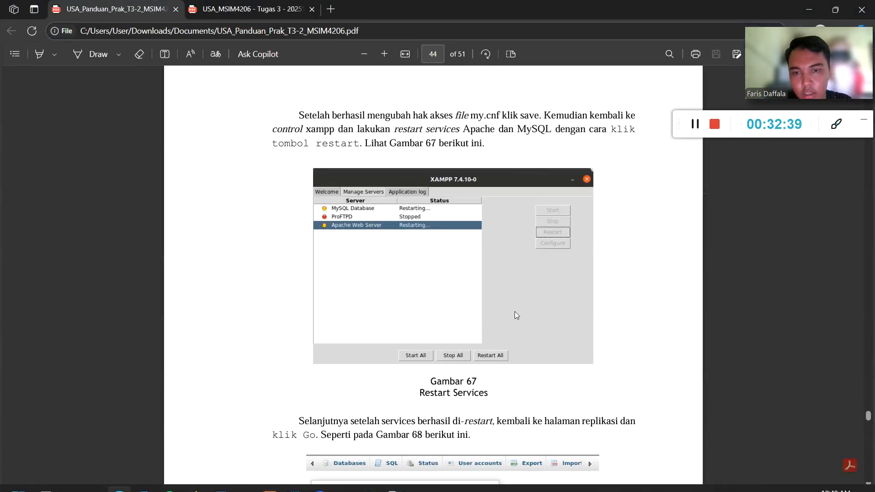
scroll(515, 312, "down", 5)
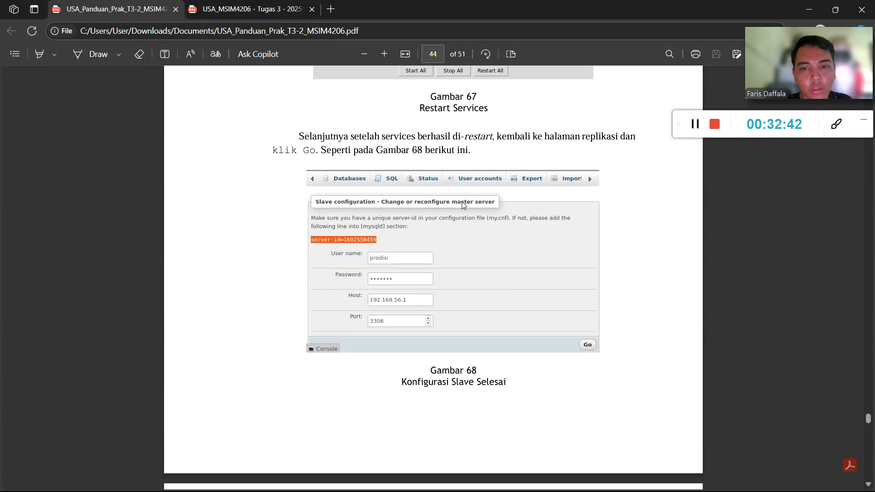
scroll(411, 221, "down", 5)
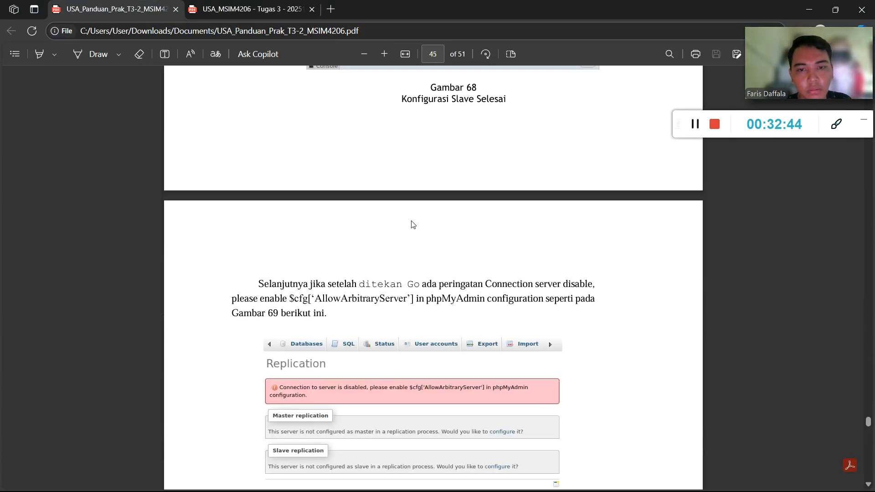
scroll(412, 221, "down", 6)
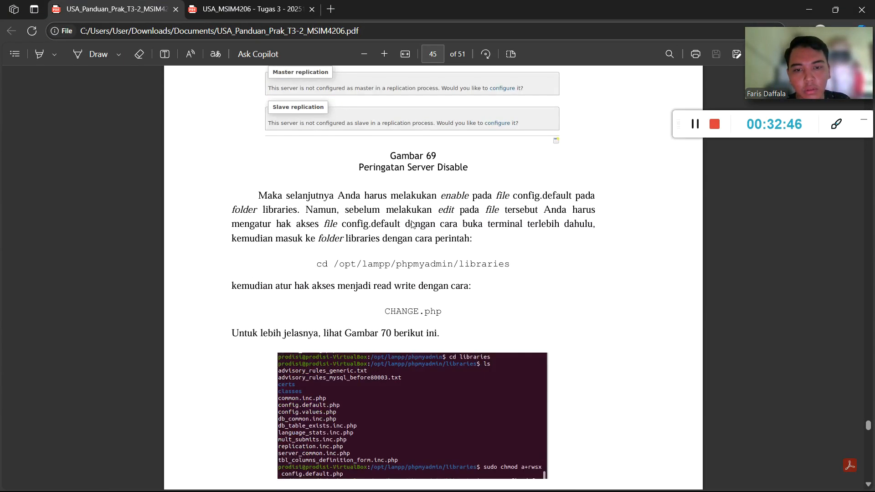
scroll(412, 223, "down", 1)
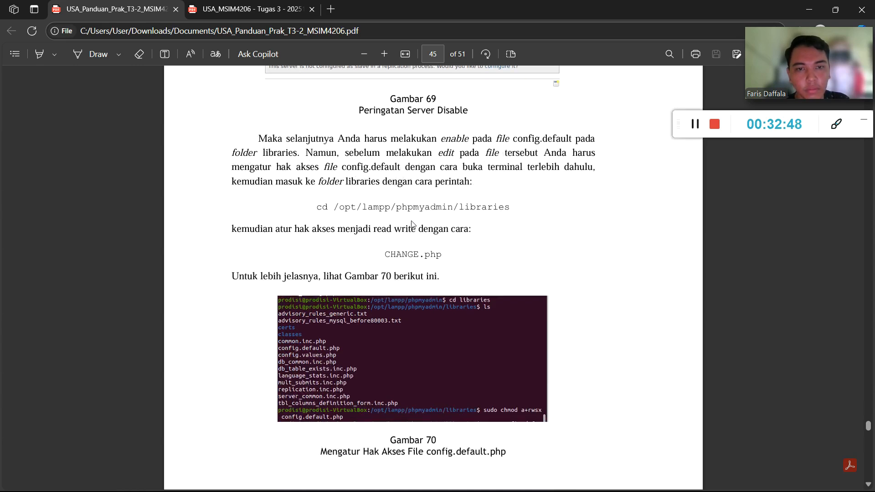
scroll(412, 223, "up", 1)
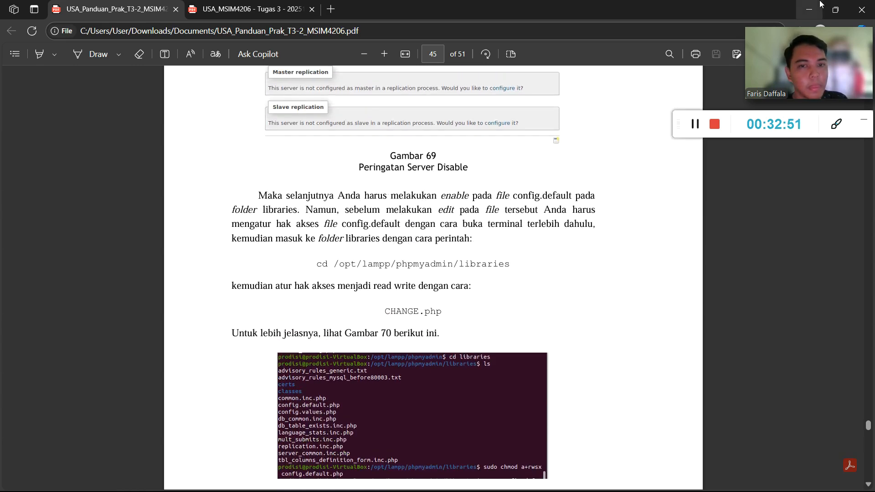
scroll(427, 251, "up", 1)
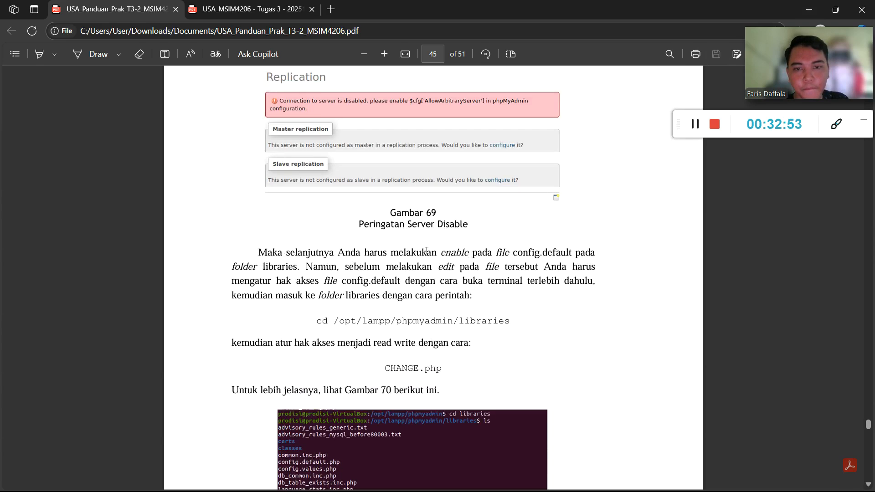
scroll(426, 251, "down", 1)
left_click(810, 9)
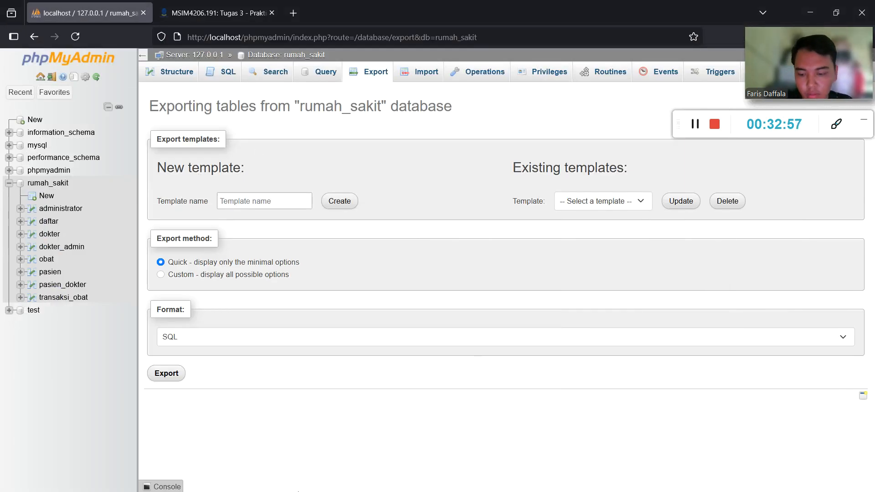
key("super")
Hide both terminals and the XAMPP panel to reveal phpMyAdmin.
left_click(395, 477)
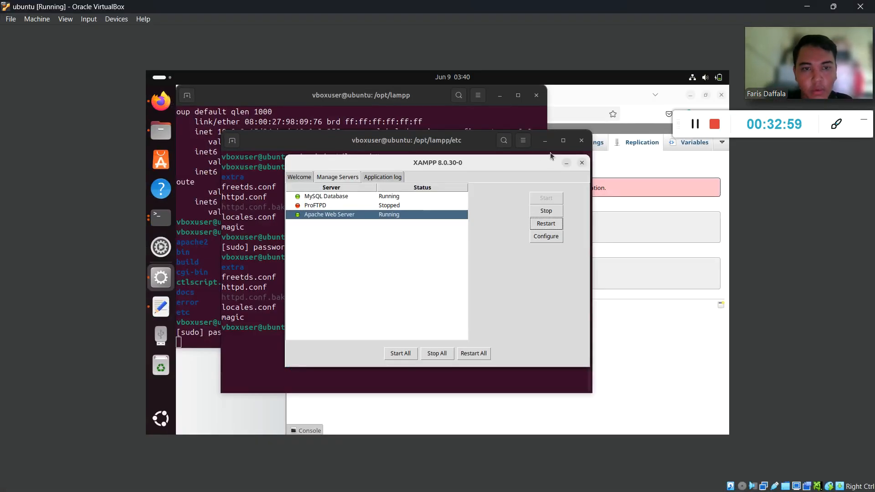
left_click(546, 142)
left_click(501, 96)
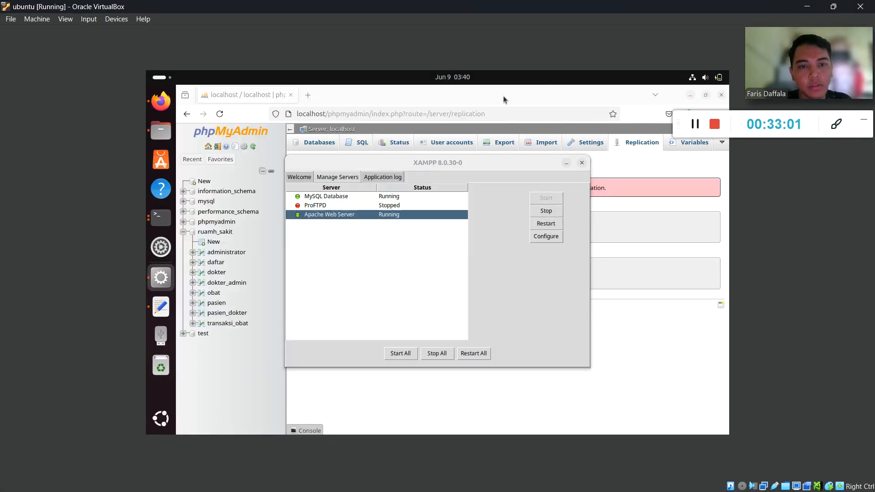
left_click(567, 164)
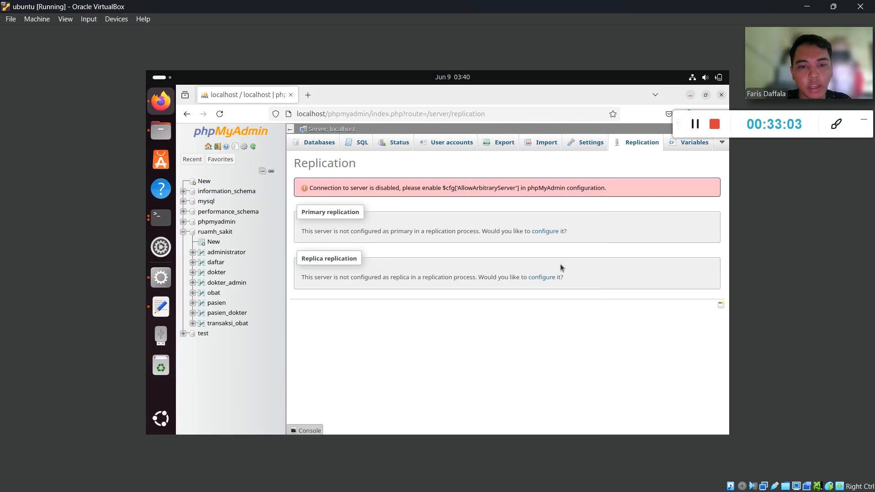
Fill the replica form with the saved login and host 192.168.1.30, then reload Replication.
left_click(542, 278)
left_click(394, 246)
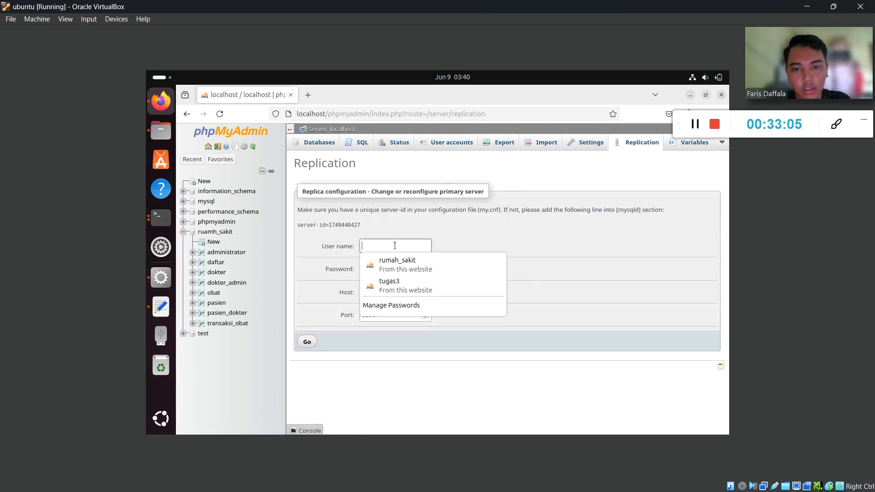
left_click(397, 264)
left_click(377, 295)
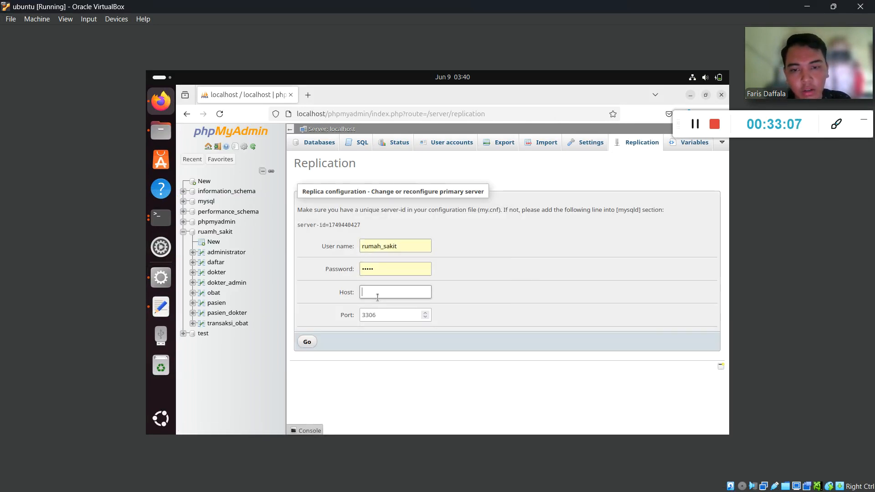
type("192.168.1.30")
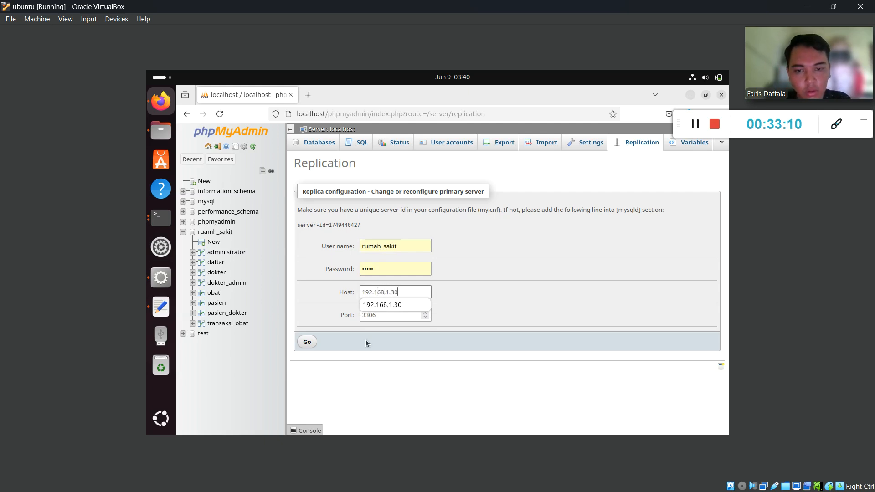
left_click(371, 375)
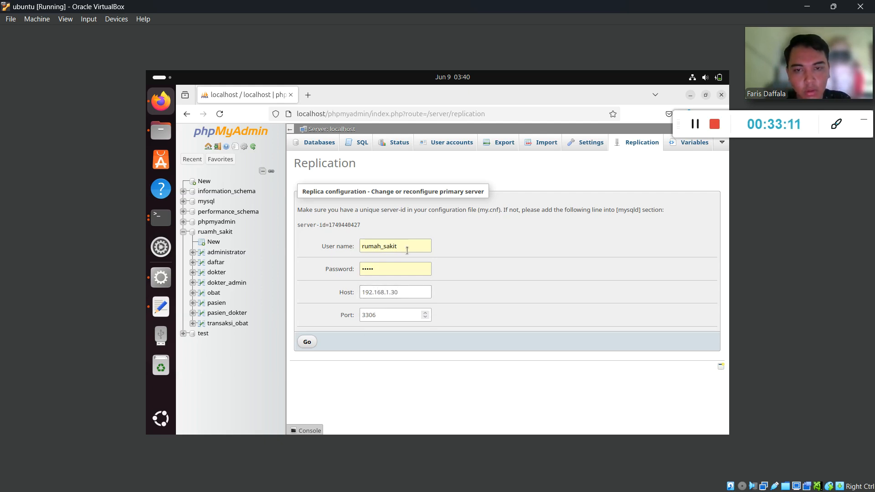
left_click(635, 144)
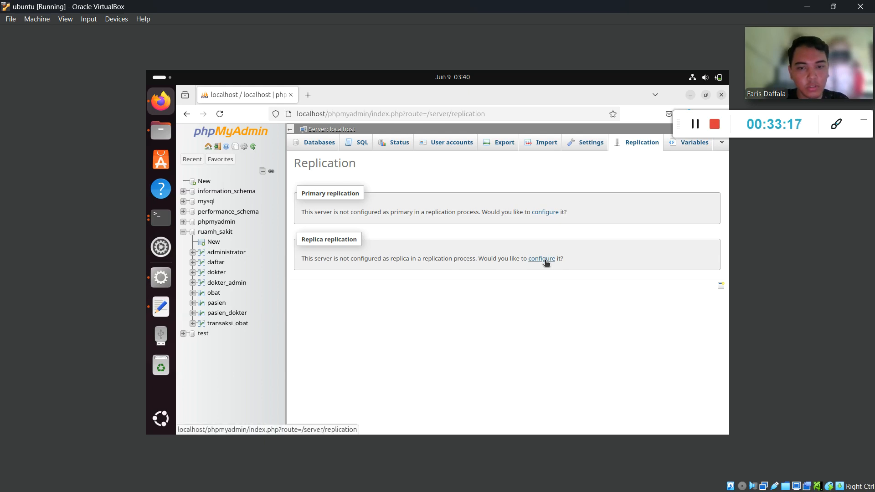
key("super")
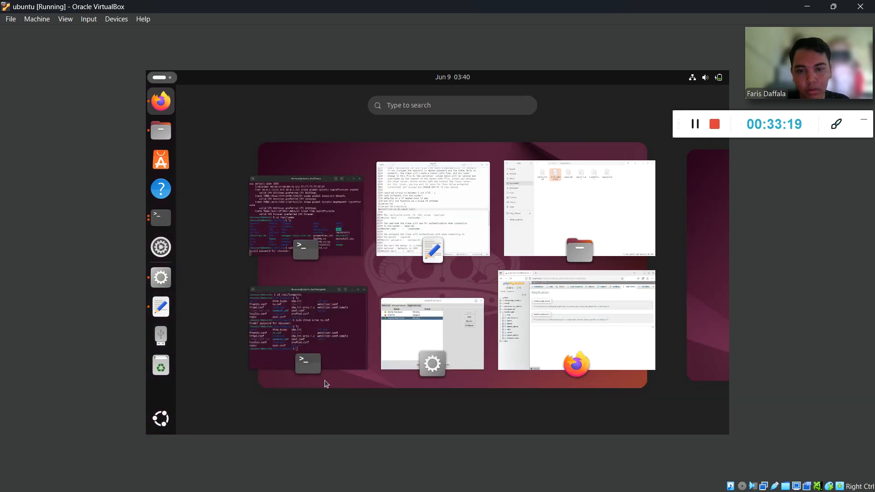
Hide the Ubuntu VM window and bring the PDF guide forward in Edge.
key("super")
left_click(807, 7)
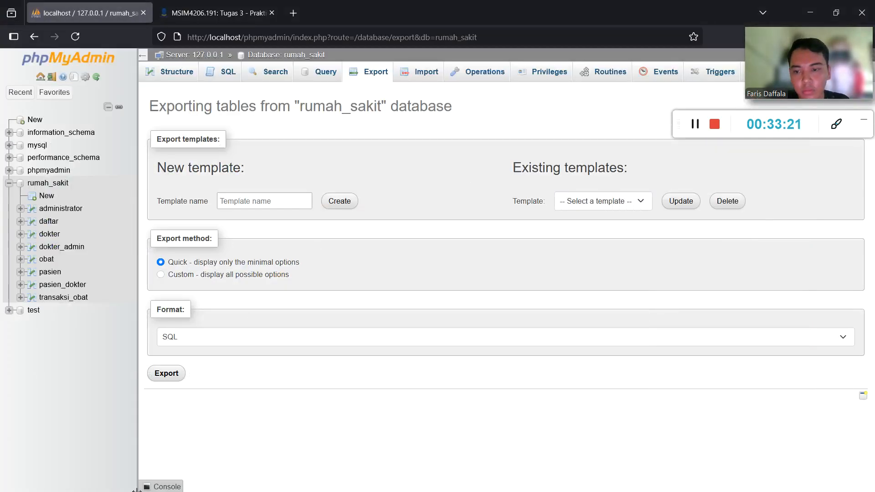
key("super")
left_click(119, 479)
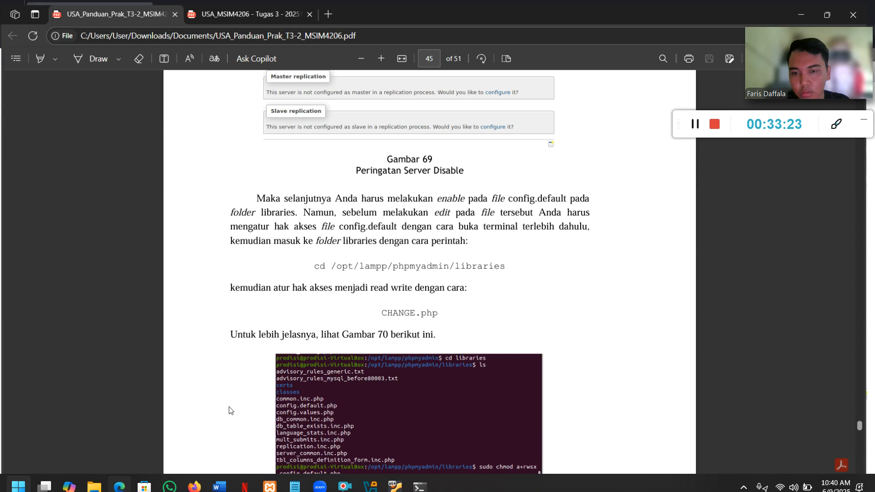
Review Gambar 69–70 on page 45 about making config.default writable, then minimise Edge.
scroll(392, 294, "up", 5)
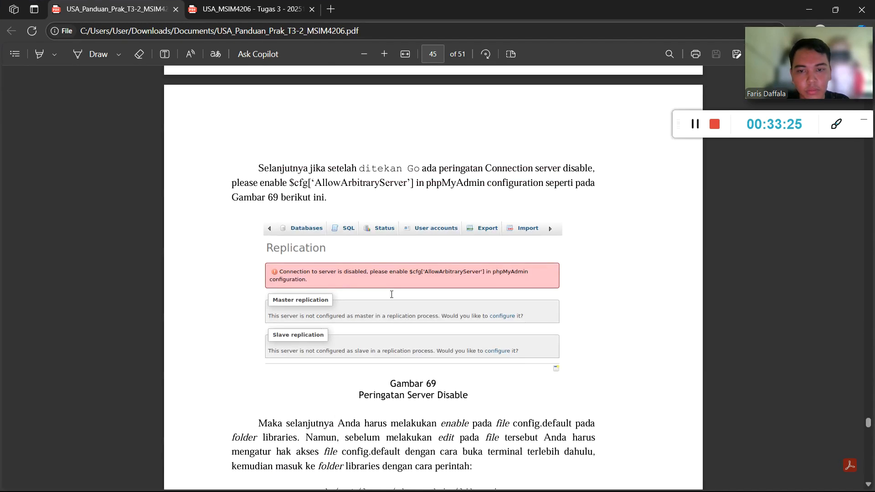
scroll(391, 294, "down", 5)
scroll(391, 294, "up", 2)
scroll(392, 294, "down", 3)
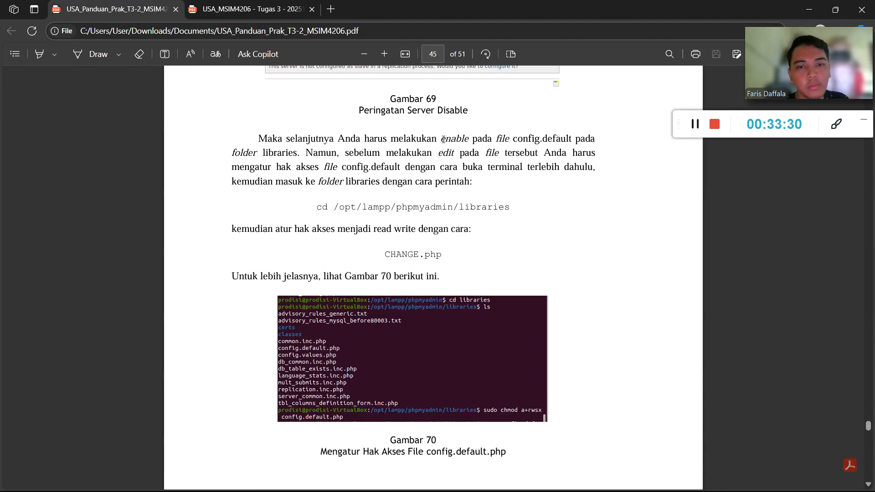
scroll(453, 155, "up", 2)
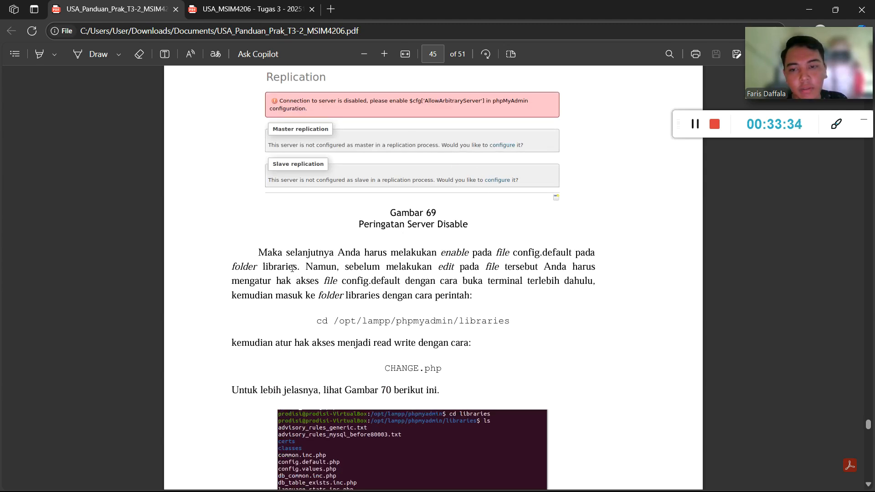
scroll(438, 274, "down", 1)
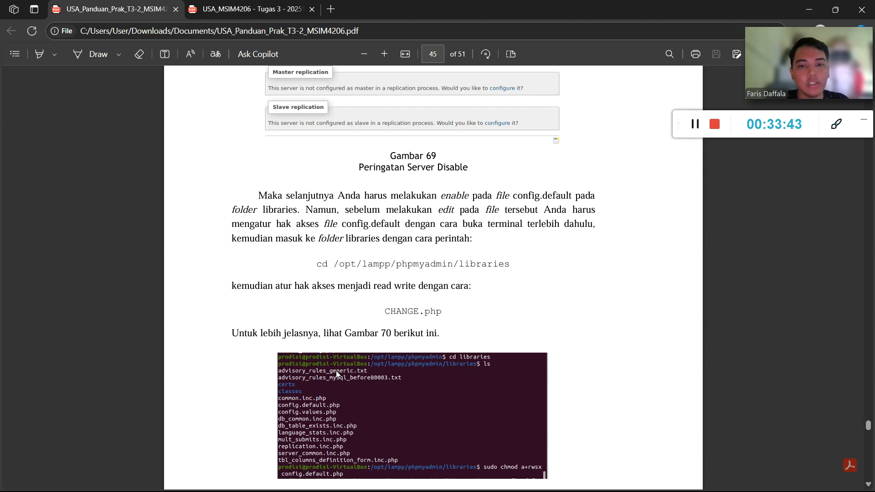
scroll(418, 354, "down", 1)
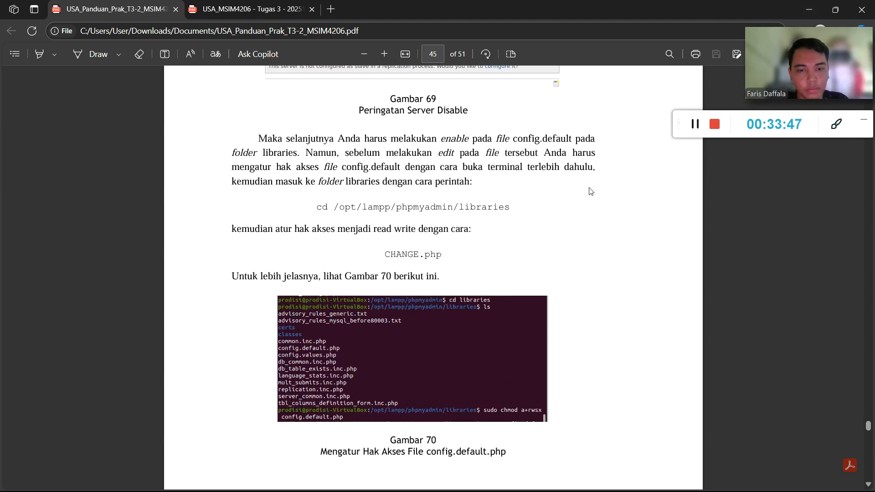
left_click(810, 9)
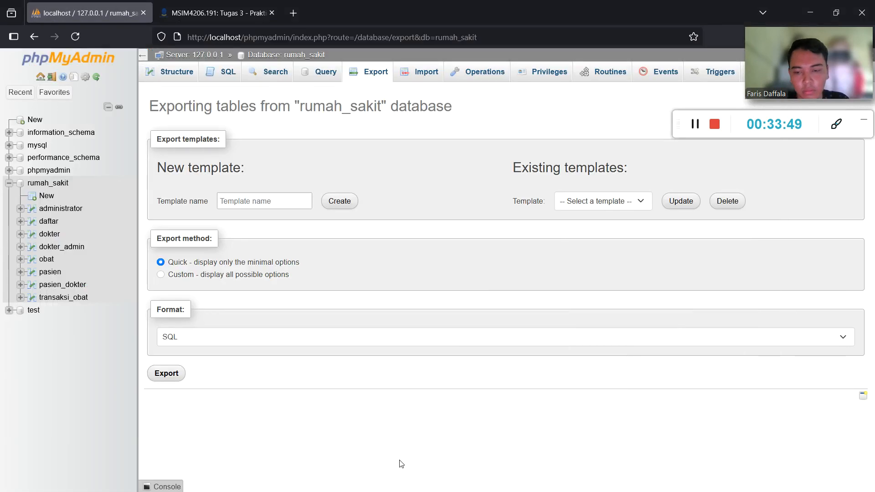
key("super")
Bring up the Ubuntu VM and switch to the terminal in /opt/lampp/etc.
left_click(370, 480)
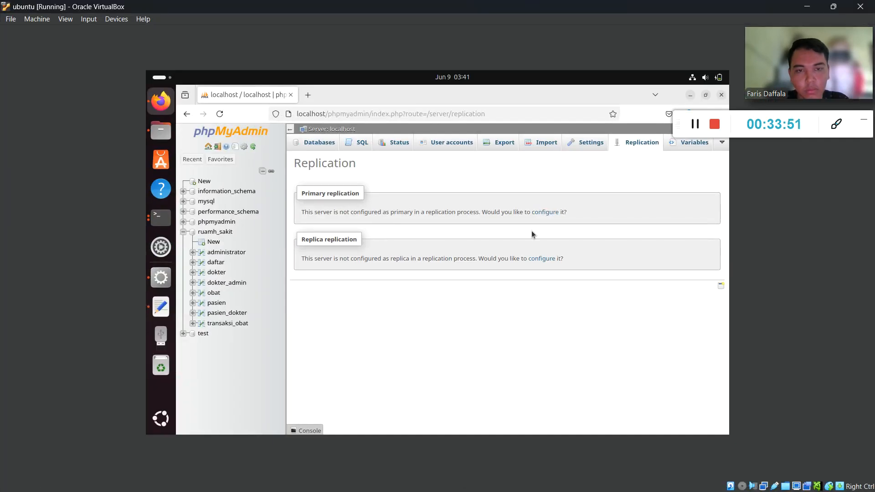
left_click(160, 218)
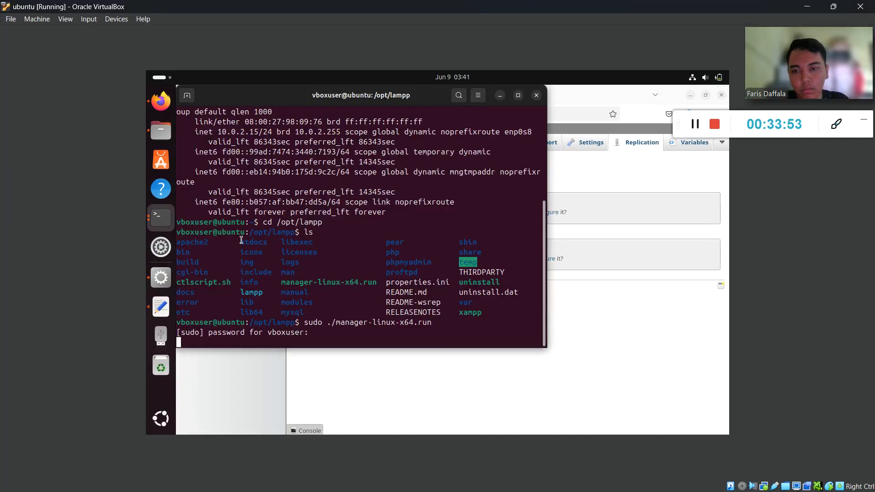
right_click(160, 222)
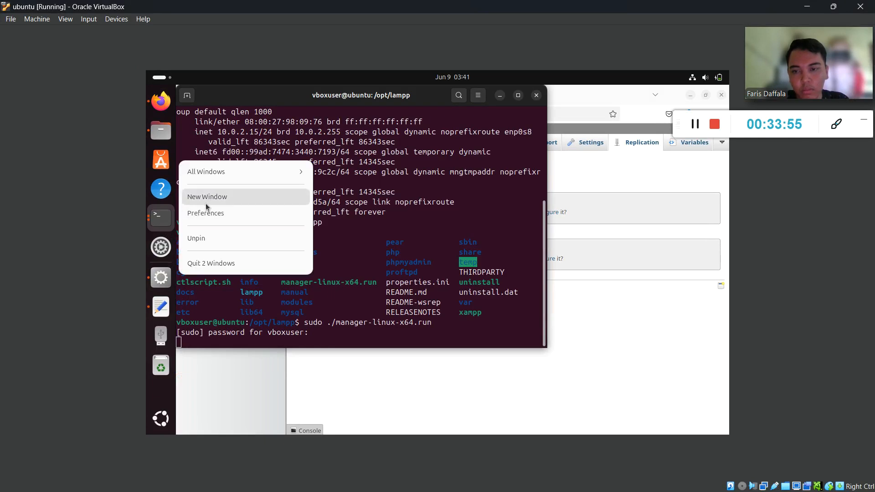
left_click(218, 173)
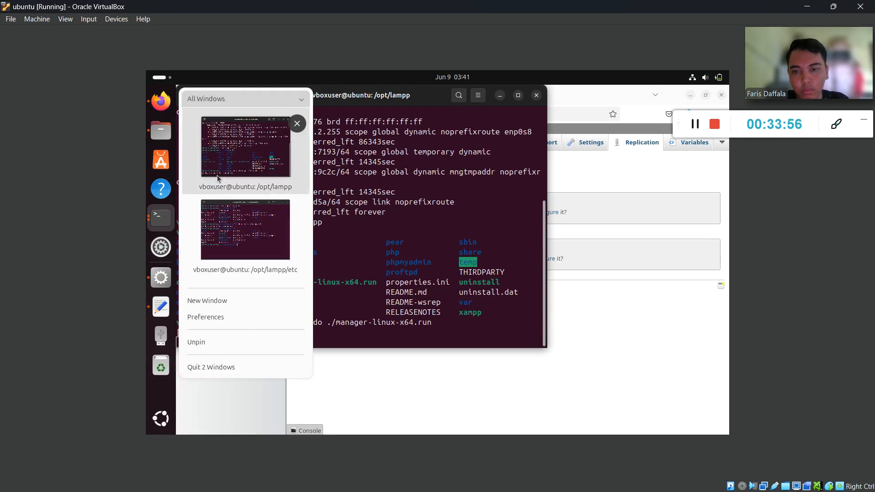
left_click(223, 223)
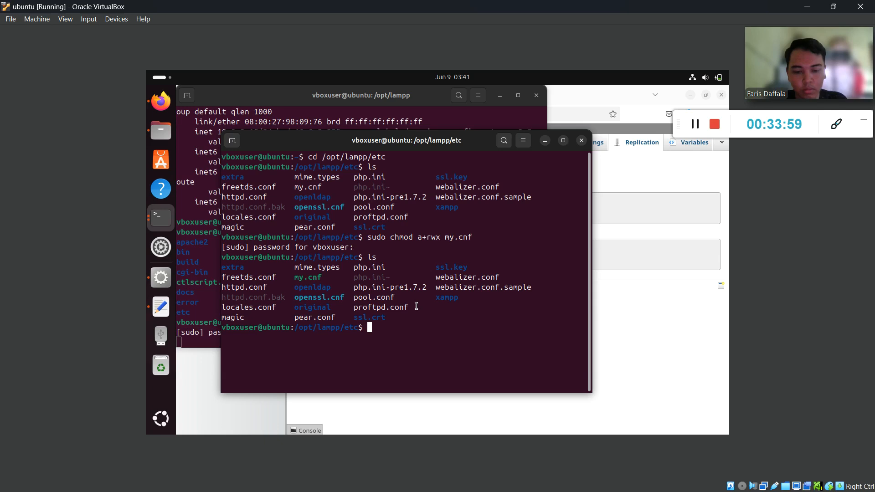
Try cd /opt/lampp/libraries and cd libraries; both report No such file or directory.
type("cd /opt/lampp/lib")
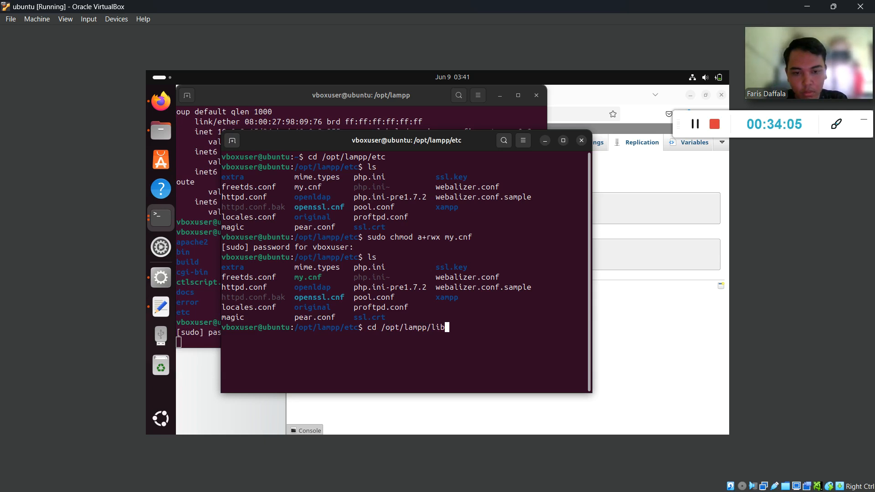
type("raries")
key("Return")
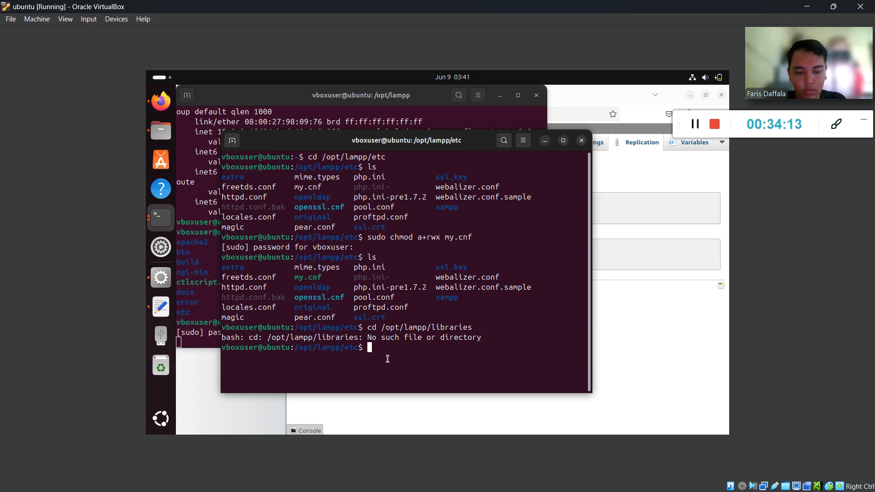
type("cd li")
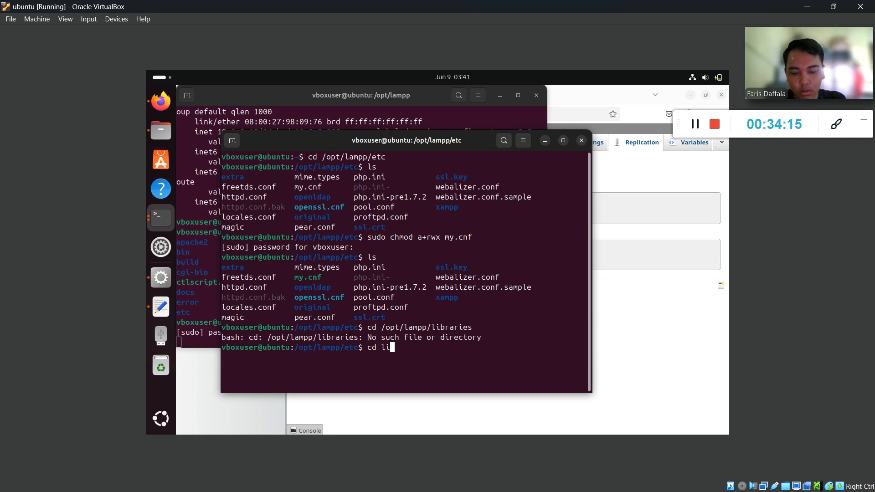
type("braries")
key("Return")
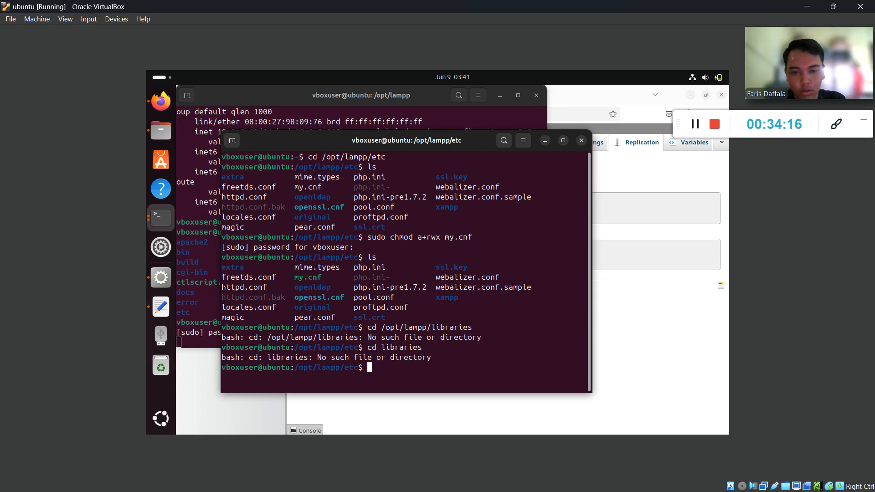
key("super")
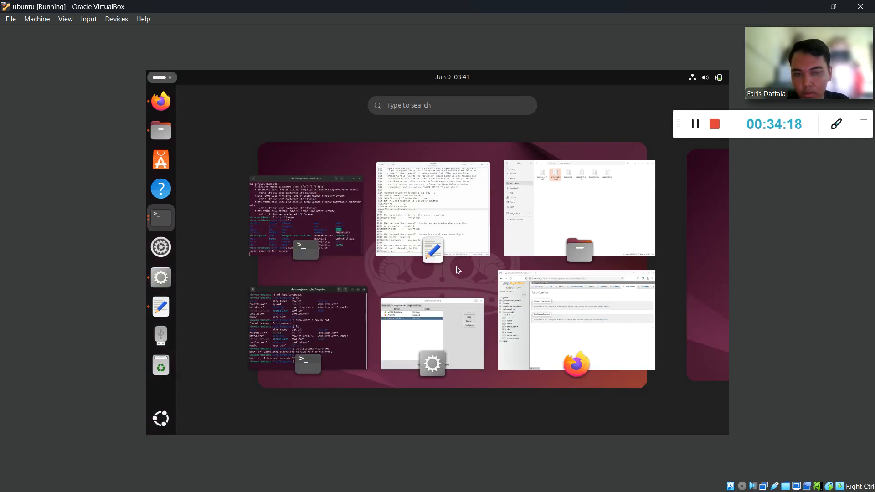
Recheck the libraries path on page 45 of the guide, then return to the /opt/lampp/etc terminal.
left_click(806, 5)
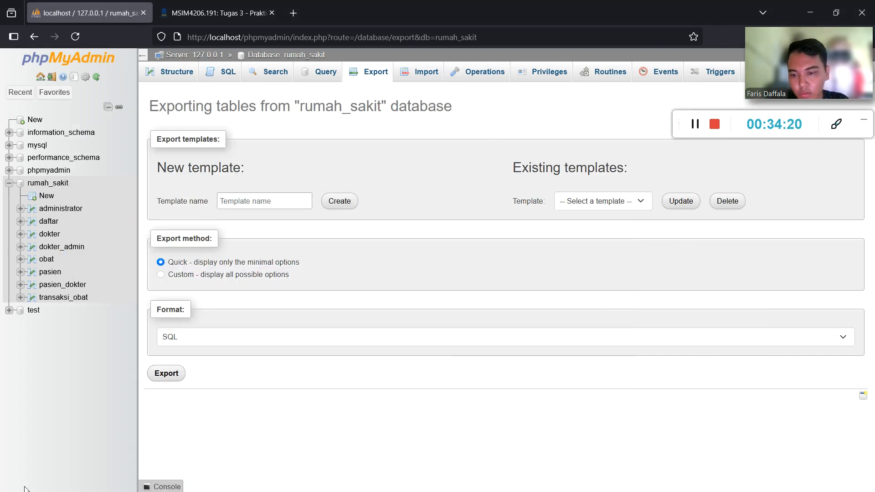
key("super")
left_click(120, 486)
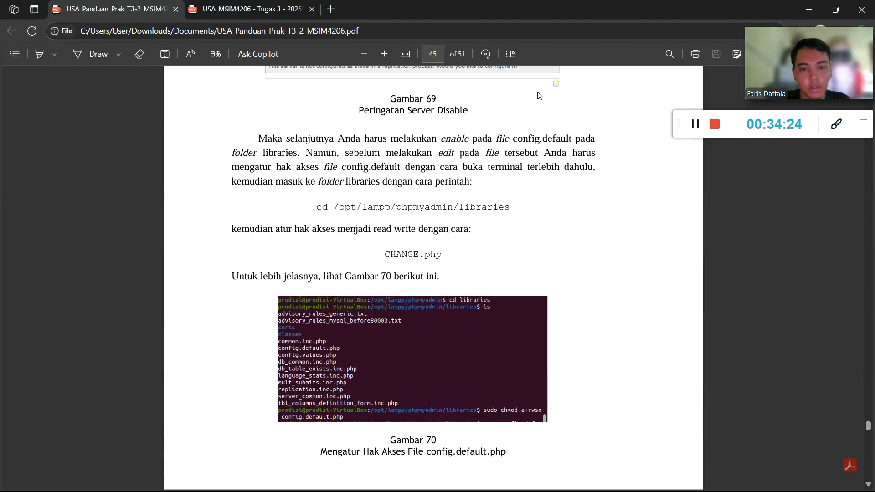
left_click(807, 7)
key("super")
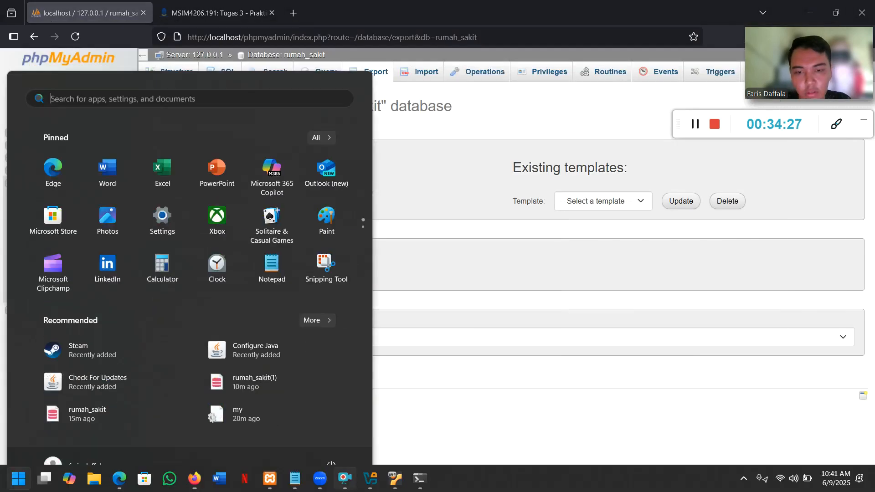
left_click(400, 486)
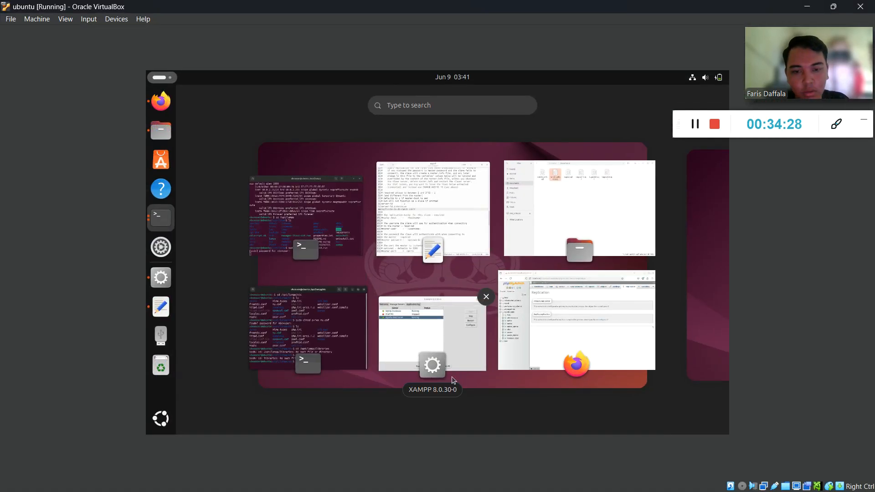
left_click(279, 315)
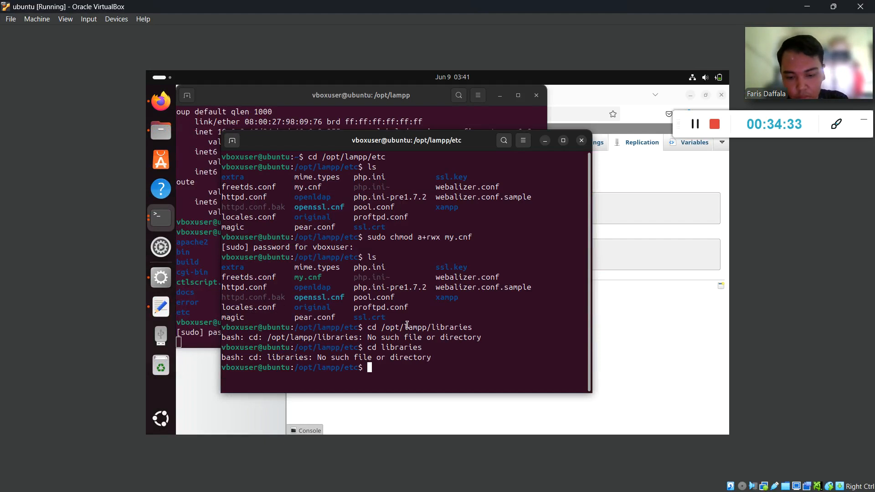
Change into /opt/lampp/phpmyadmin and then its libraries folder.
key("Up")
key("Up")
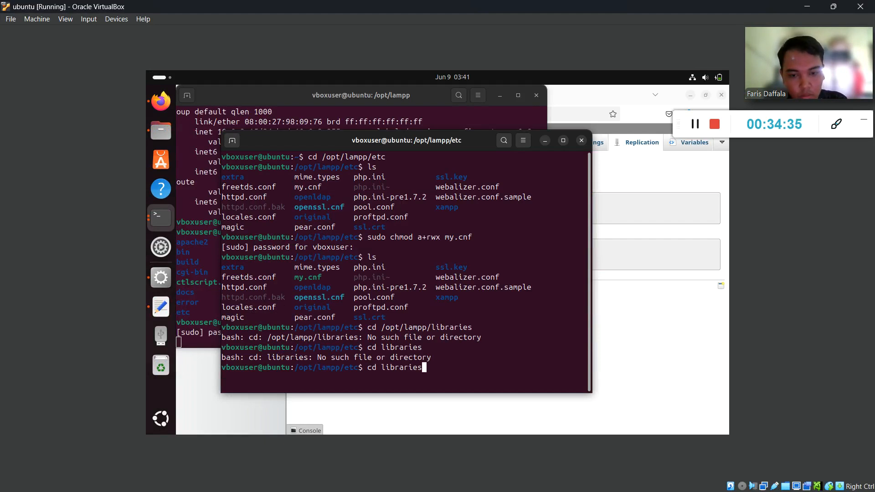
key("BackSpace")
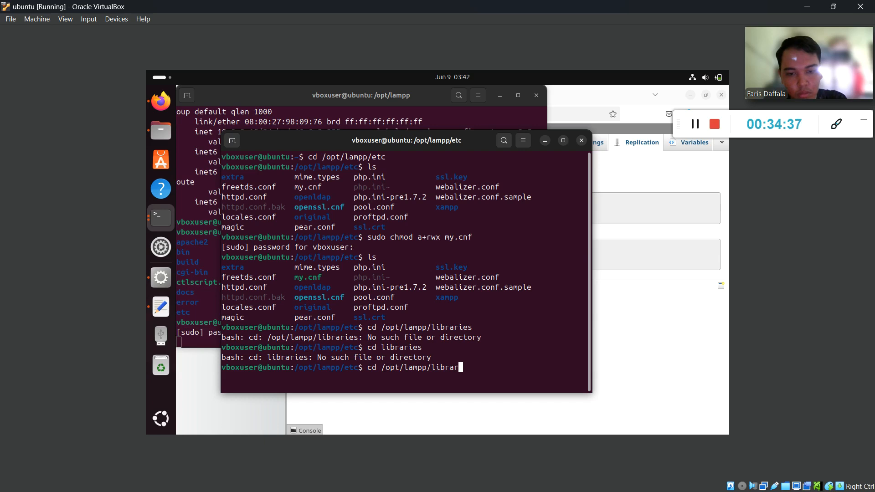
type("ph")
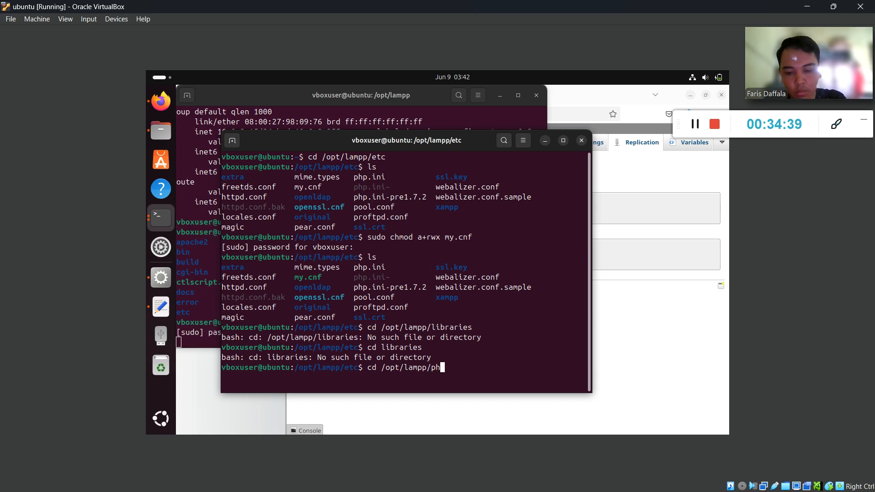
type("pmyadmin")
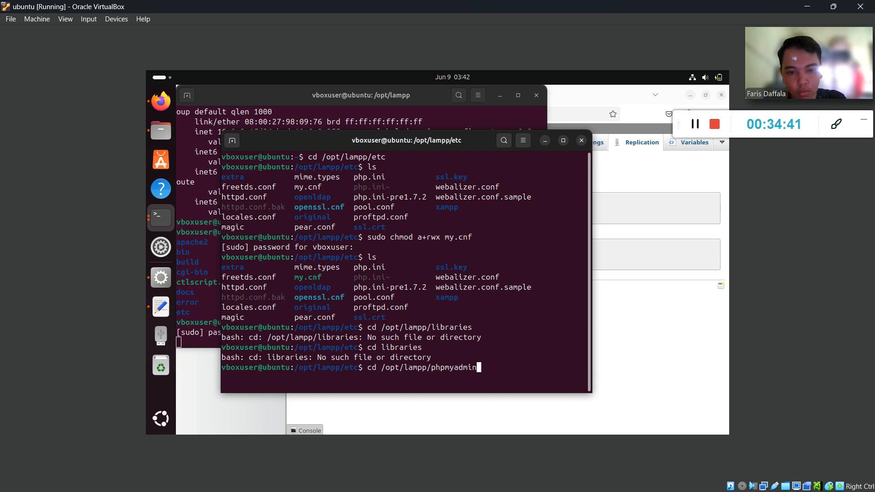
key("Return")
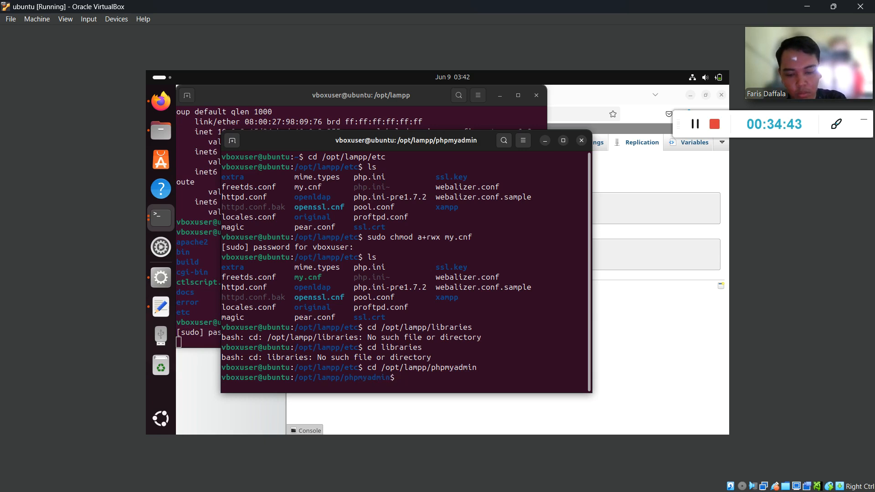
type("cd libra")
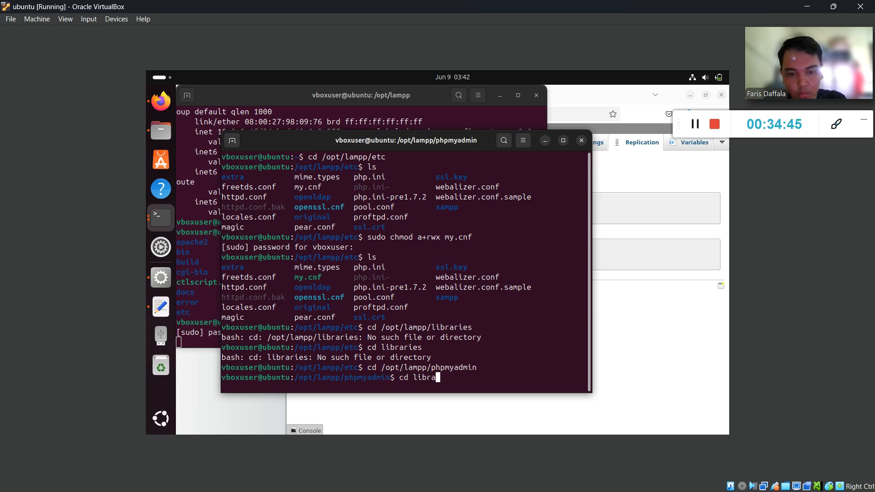
type("ries")
key("Return")
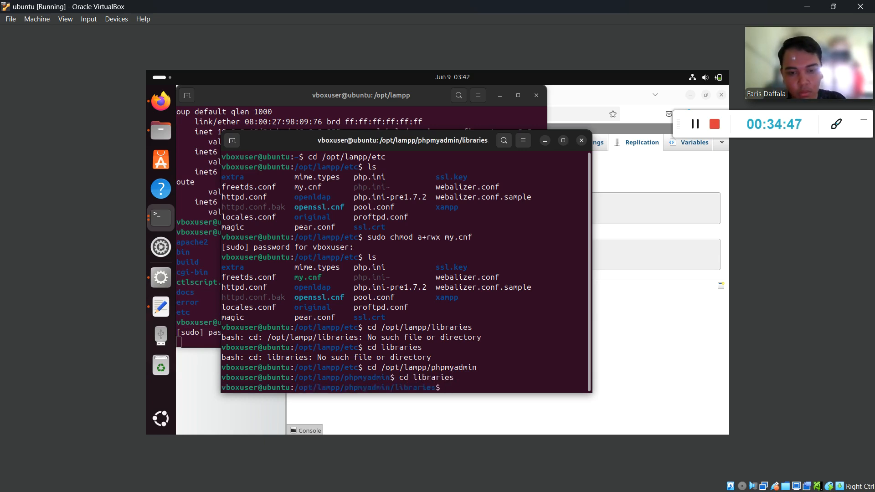
Scroll the PDF guide for the next command, then return to the VM terminal.
key("super")
left_click(343, 367)
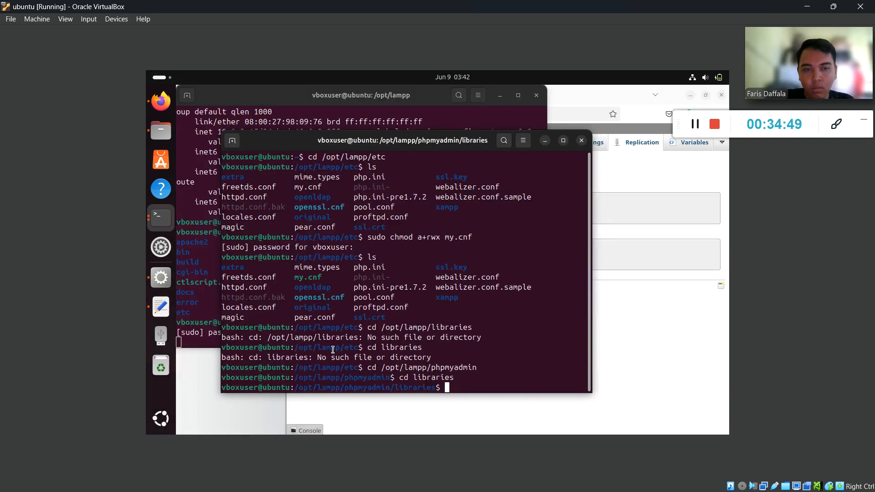
left_click(811, 5)
key("super")
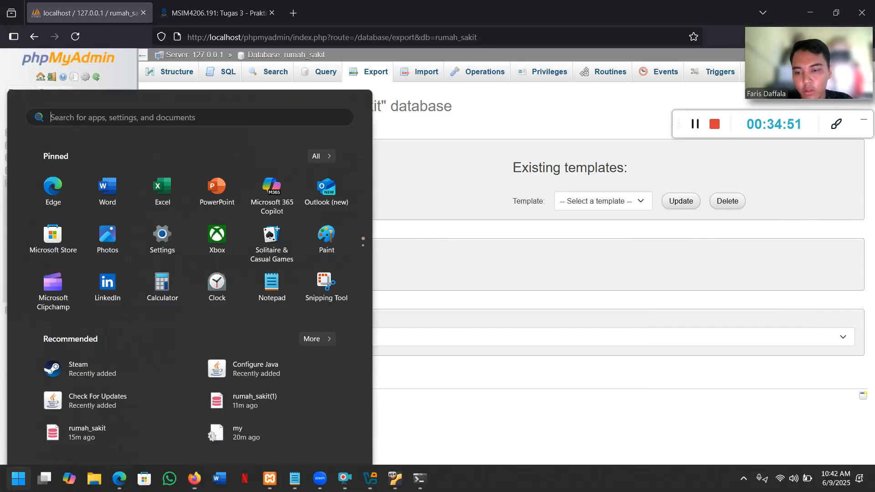
left_click(120, 480)
scroll(470, 291, "down", 2)
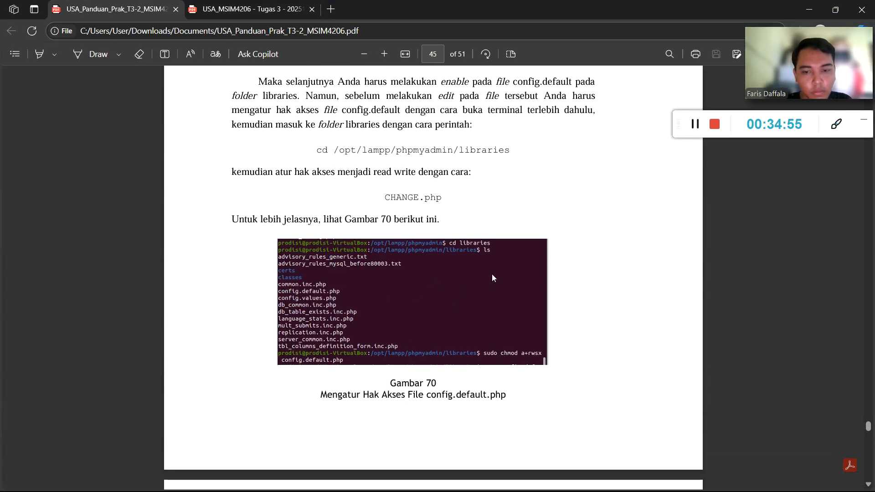
scroll(492, 278, "down", 2)
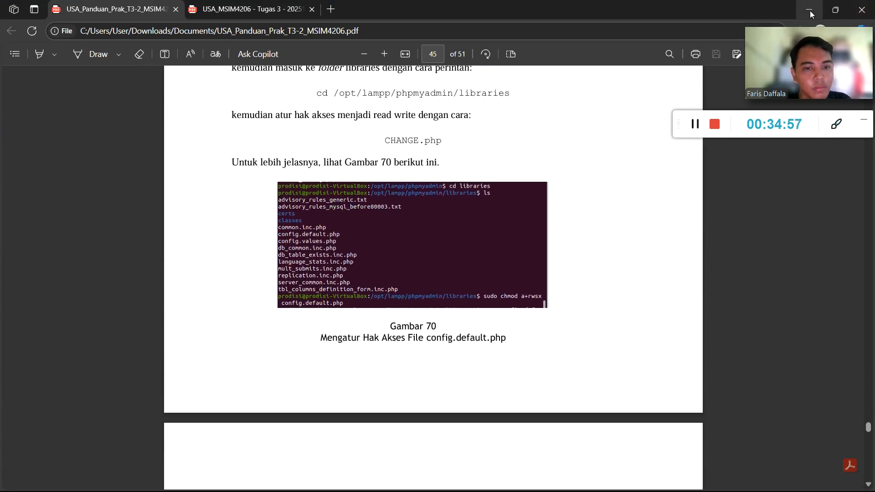
key("alt+Tab")
key("super")
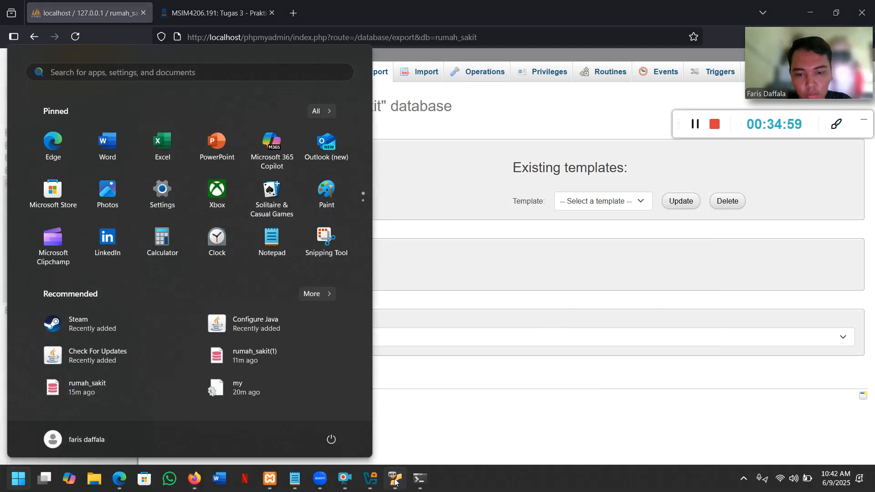
left_click(395, 479)
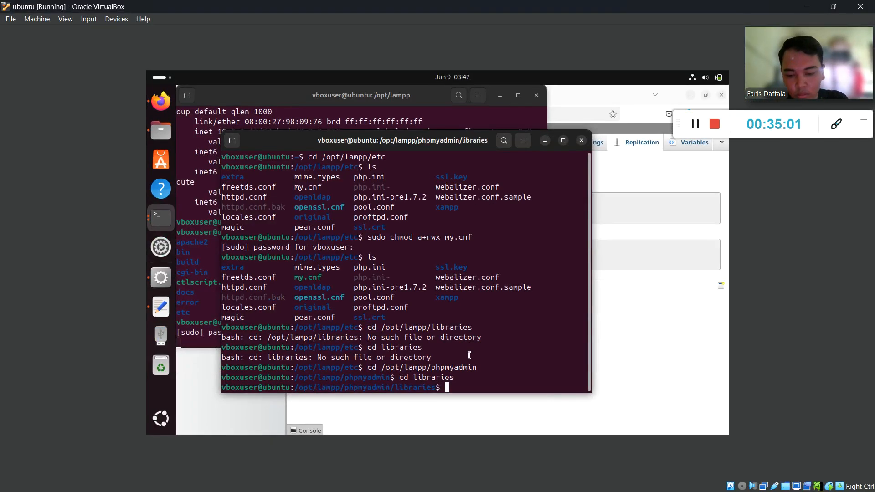
List the files in the libraries folder with ls from command history.
key("Up")
key("Up")
key("Up")
key("Up")
key("Up")
key("Up")
key("Up")
key("Up")
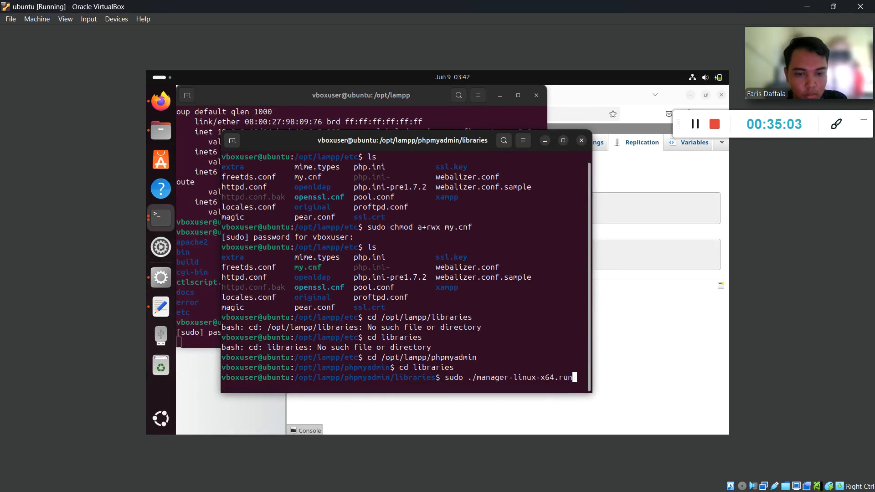
key("Up")
key("Up")
key("Up")
key("Up")
key("Up")
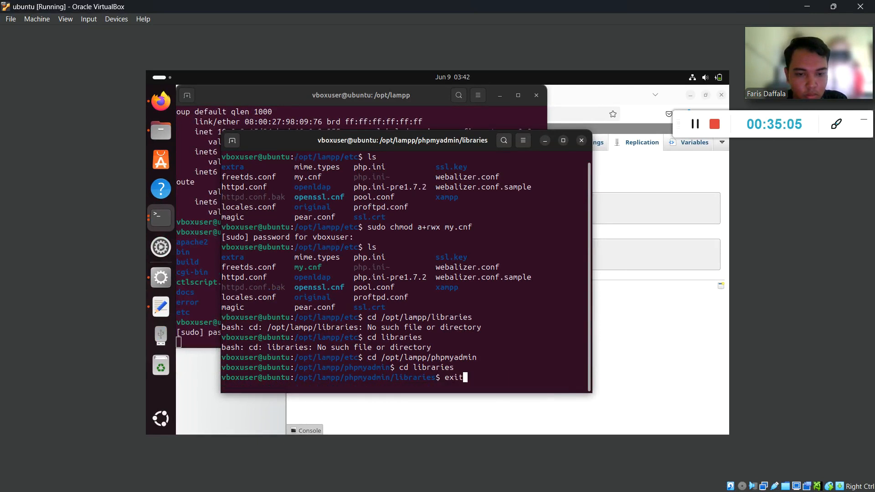
key("Up")
key("Up")
key("Up")
key("Up")
key("Up")
key("Return")
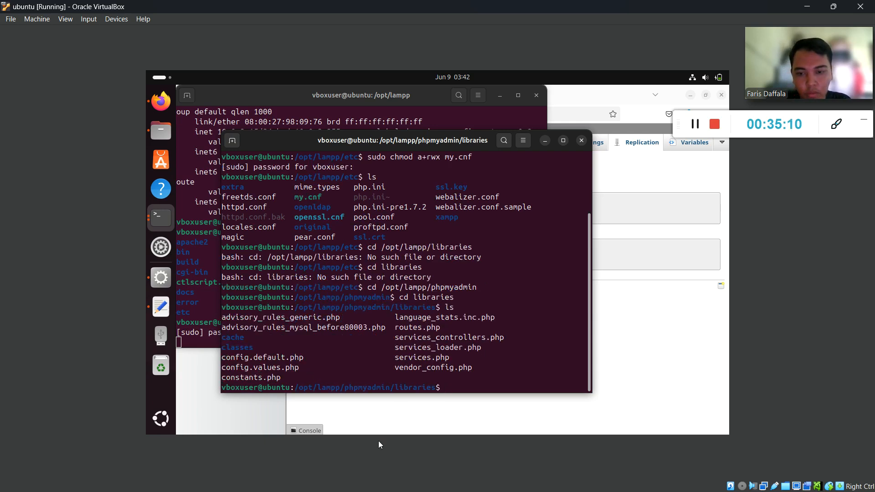
Begin typing sudo chmod a+rwsx, checking the guide for the command syntax.
type("sudo")
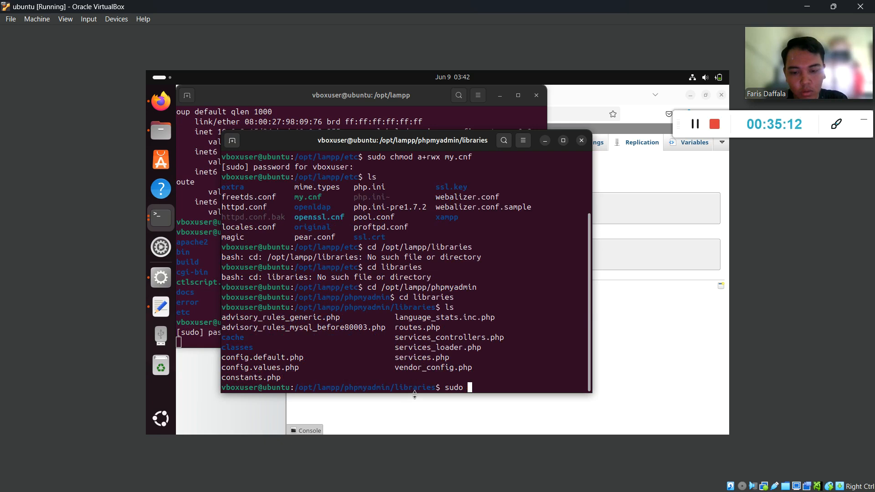
type(" chmod")
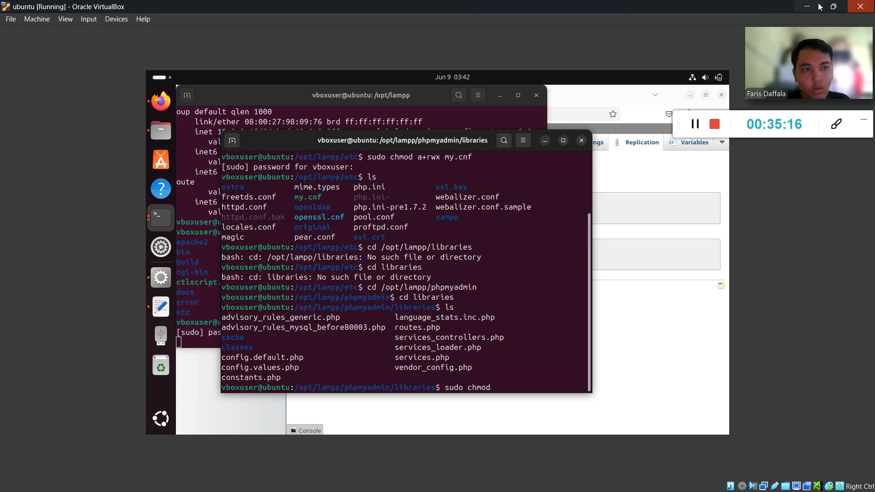
key("alt+Tab")
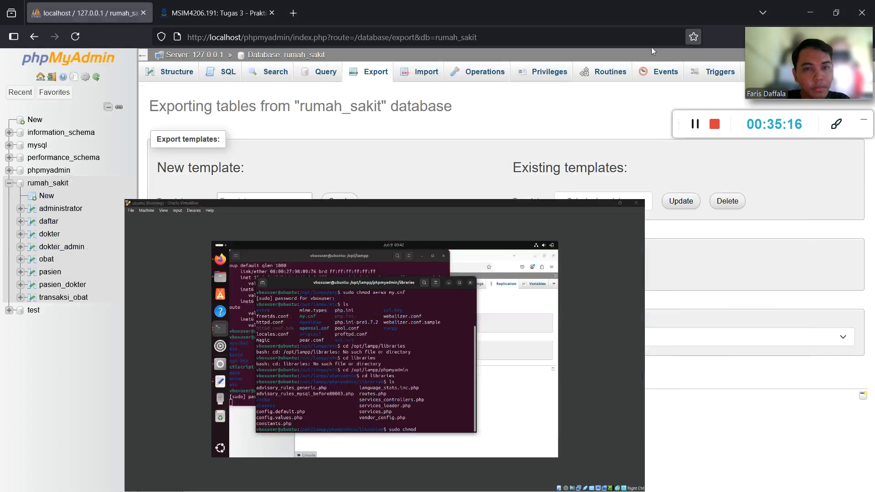
key("super")
left_click(107, 480)
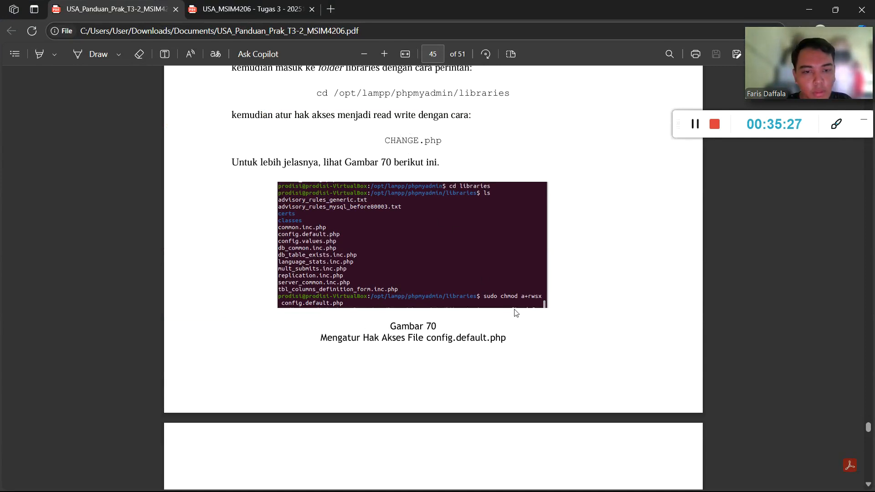
key("alt+Tab")
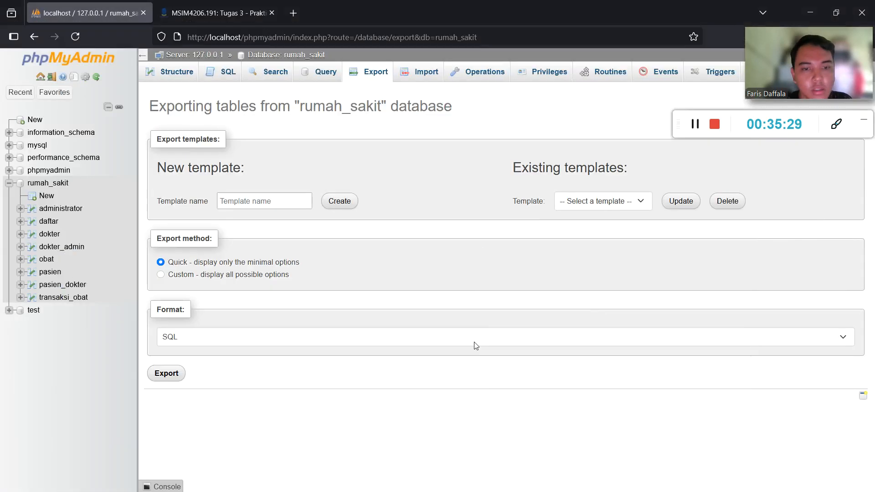
key("super")
left_click(393, 477)
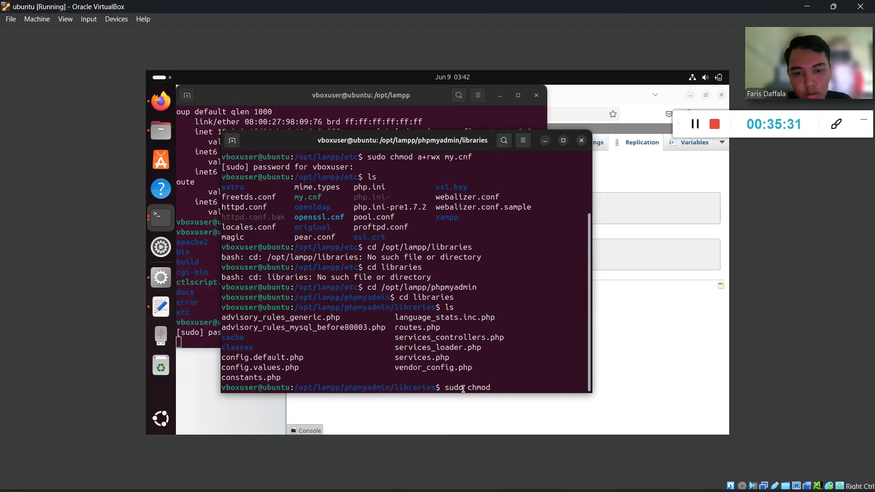
type("a+")
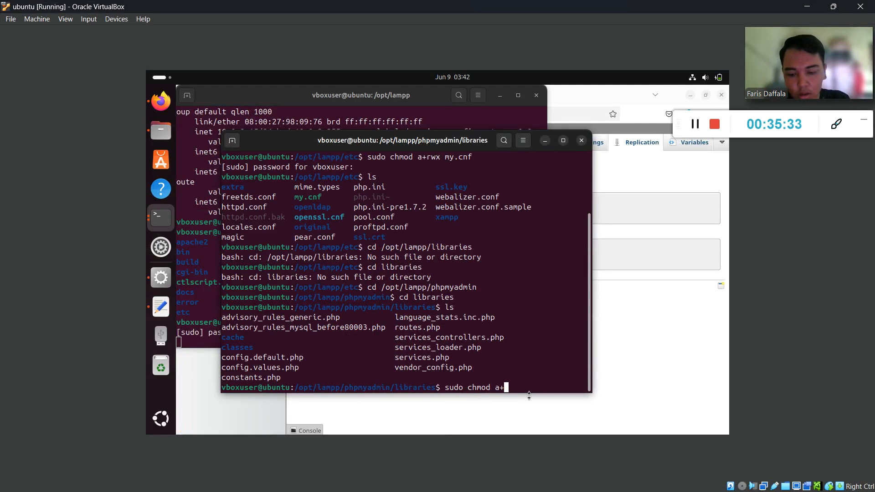
type("rws")
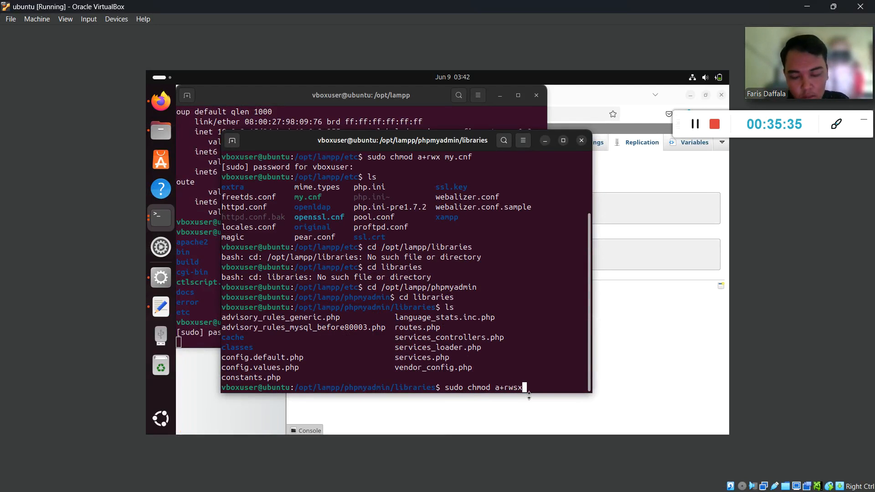
type("x")
Complete and run sudo chmod a+rwsx config.default.php after rechecking the guide.
left_click(803, 6)
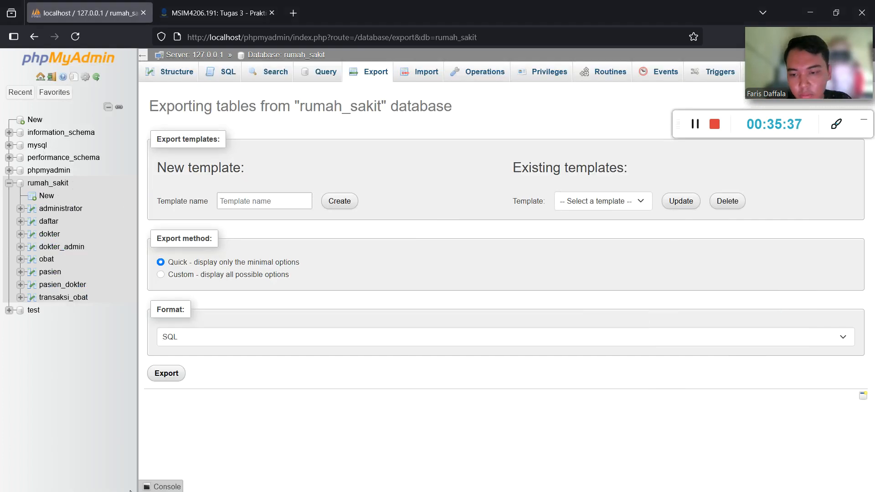
key("super")
left_click(119, 479)
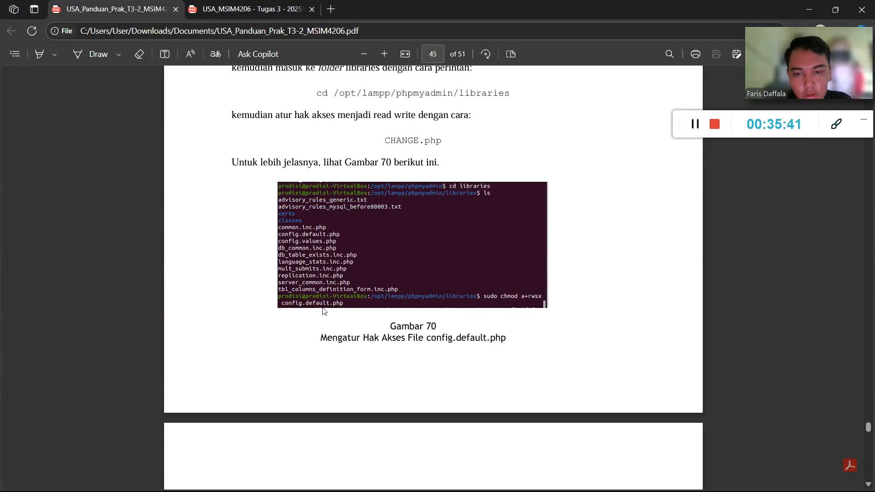
key("super")
left_click(394, 481)
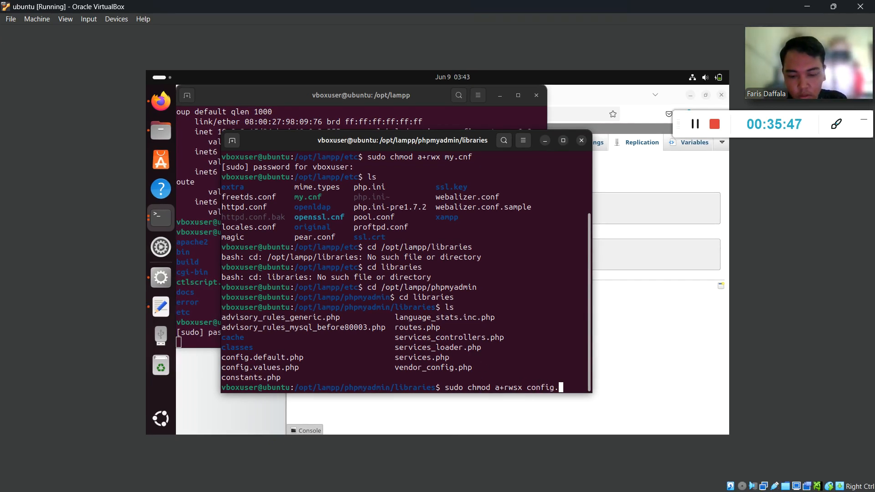
type("config.default")
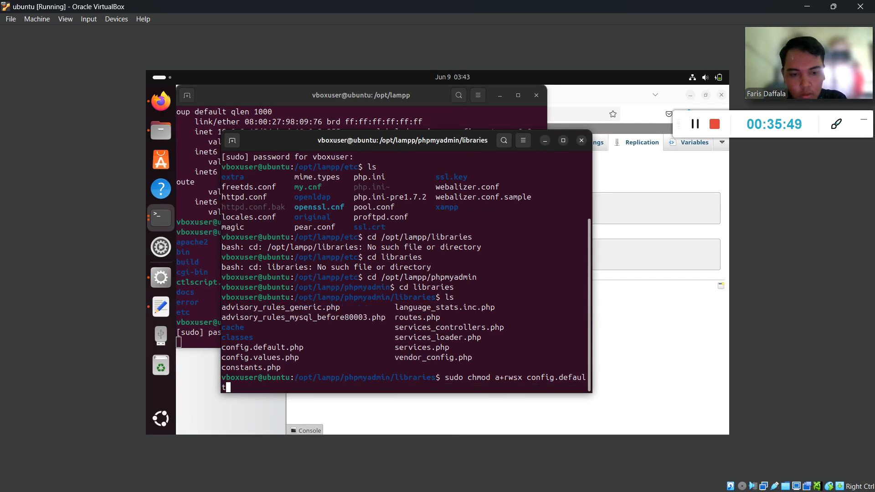
type(".php")
key("Return")
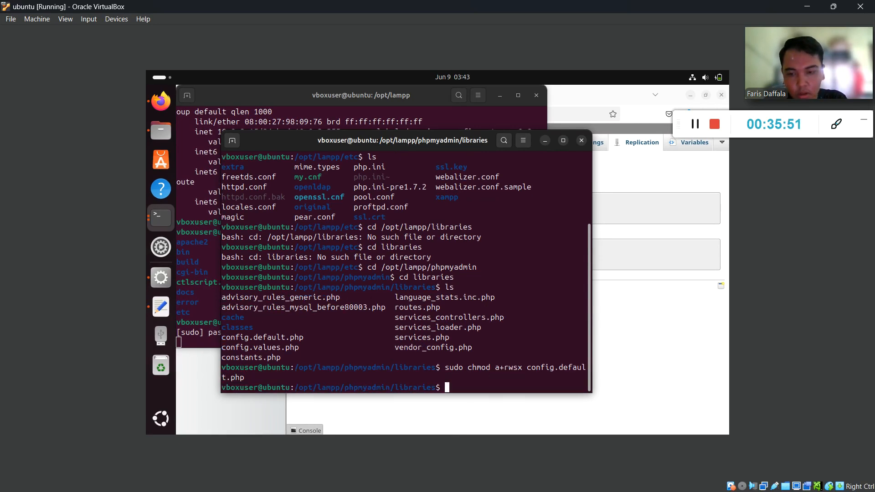
key("super")
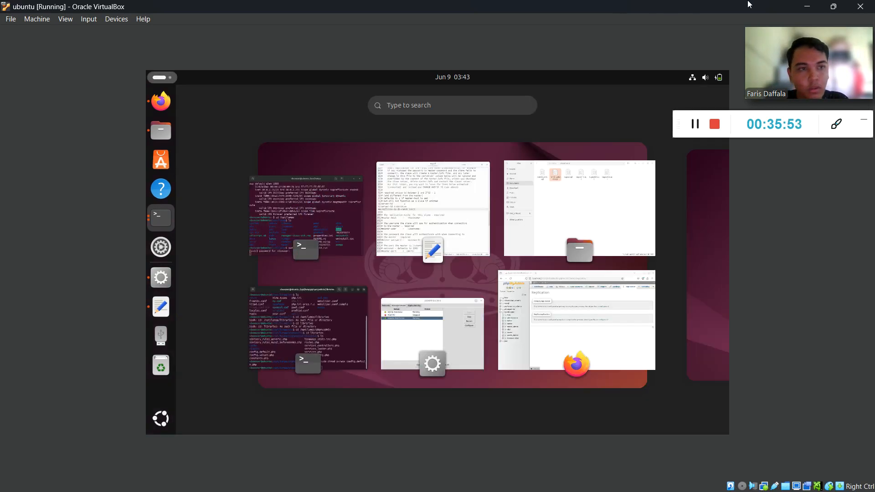
Read page 46 of the guide on setting AllowArbitraryServer, then return to the VM terminal.
left_click(314, 319)
left_click(808, 6)
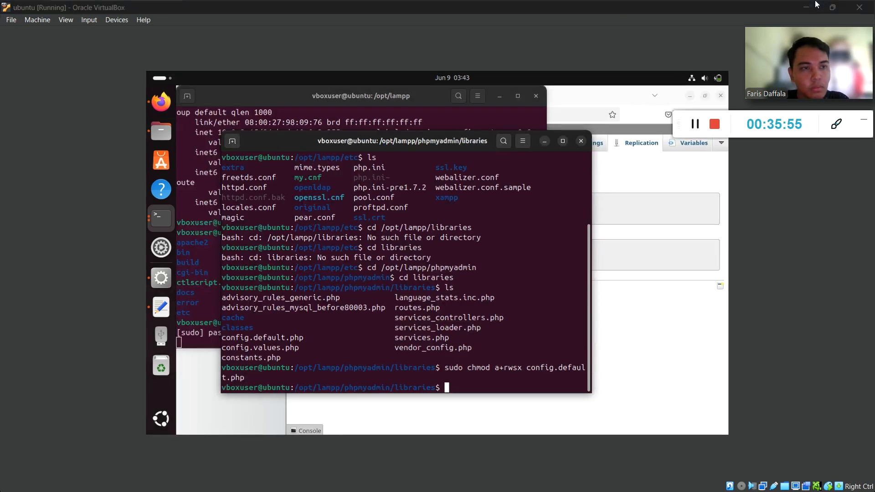
scroll(380, 291, "down", 8)
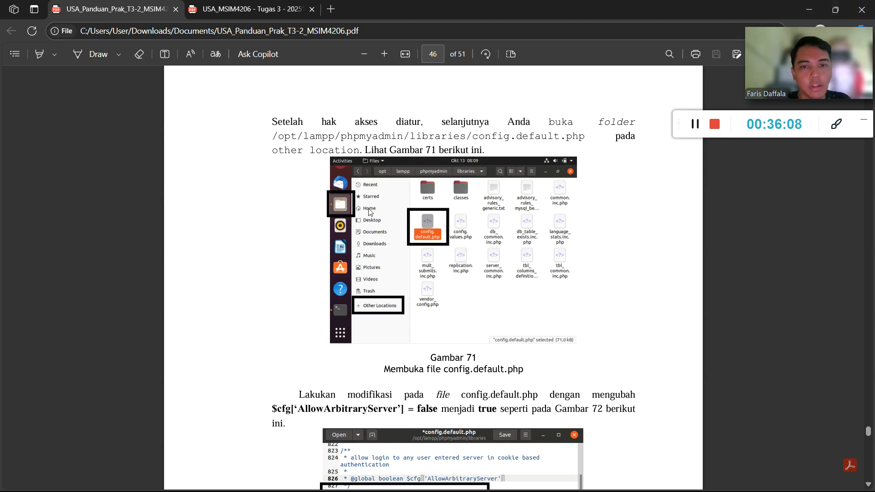
left_click(805, 7)
key("super")
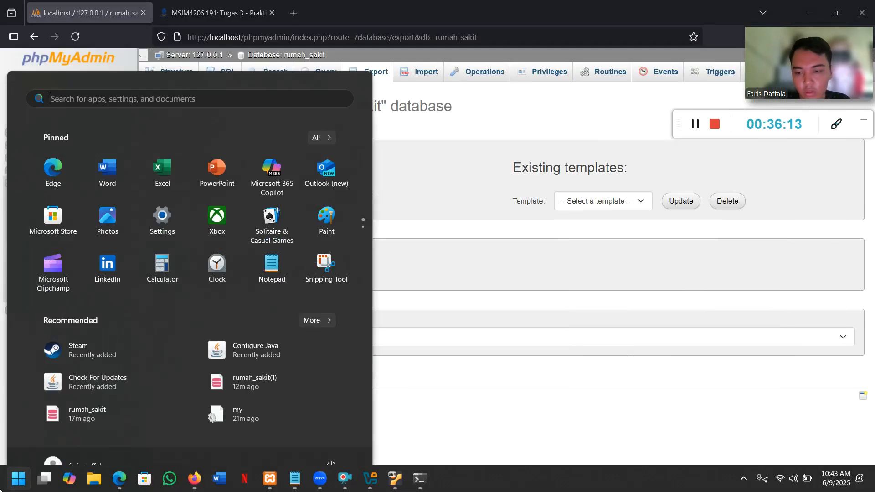
left_click(119, 478)
key("super")
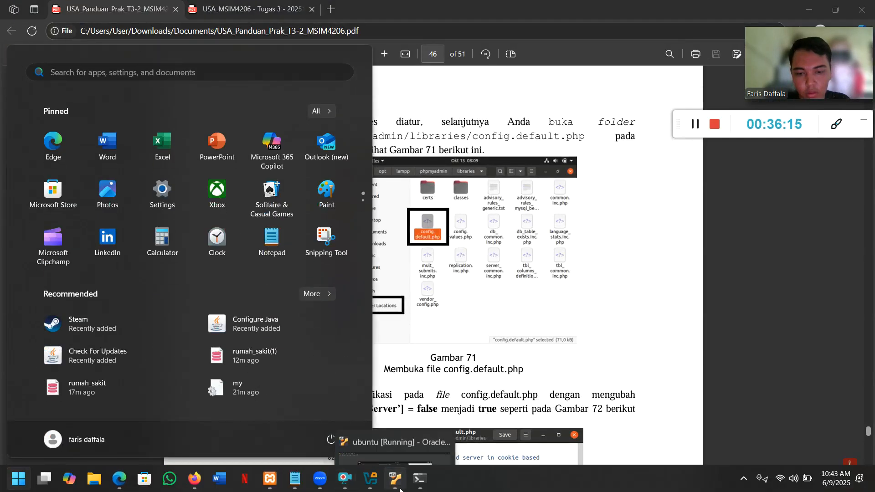
left_click(396, 478)
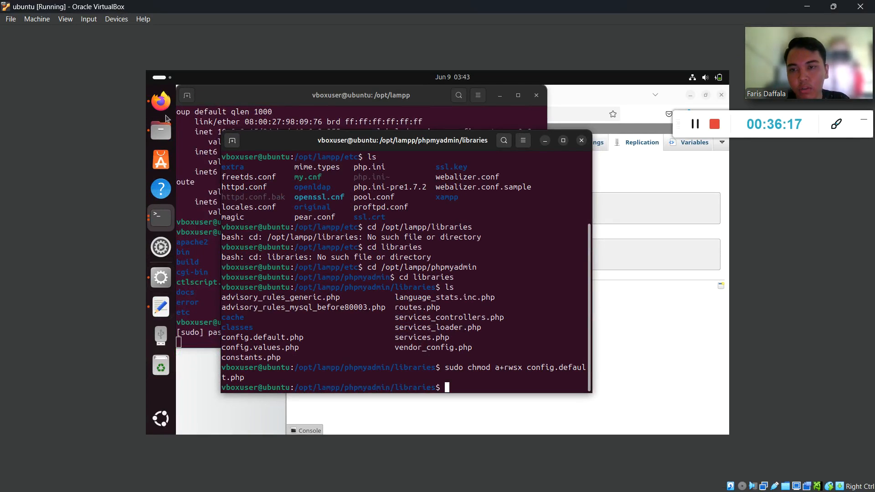
Browse Files via Other Locations to /opt/lampp/phpmyadmin/libraries and open config.default.php in the editor.
left_click(162, 133)
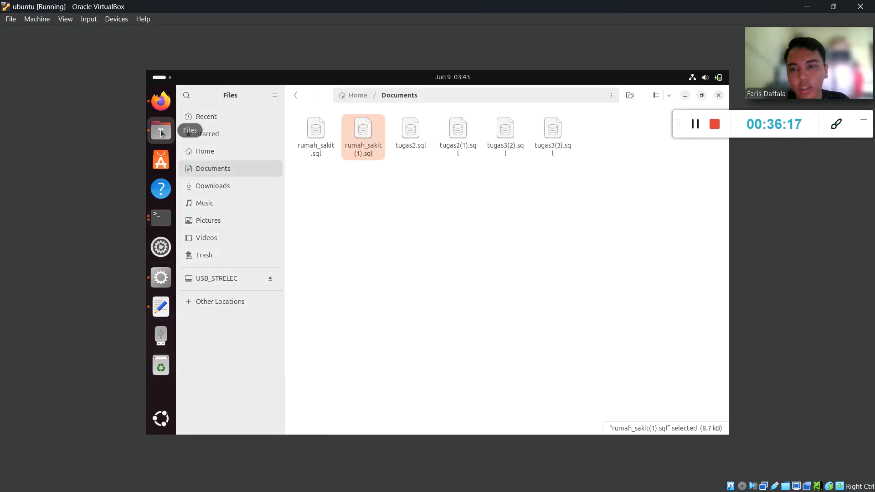
left_click(226, 302)
left_click(320, 135)
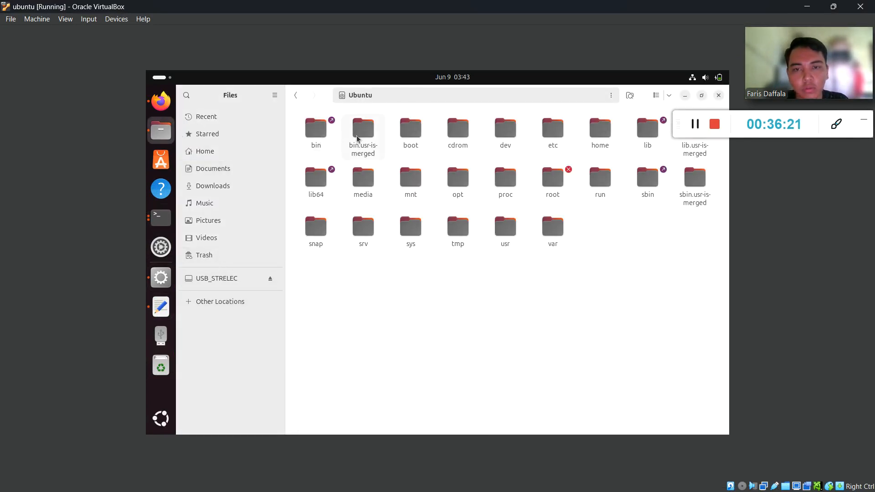
double_click(460, 184)
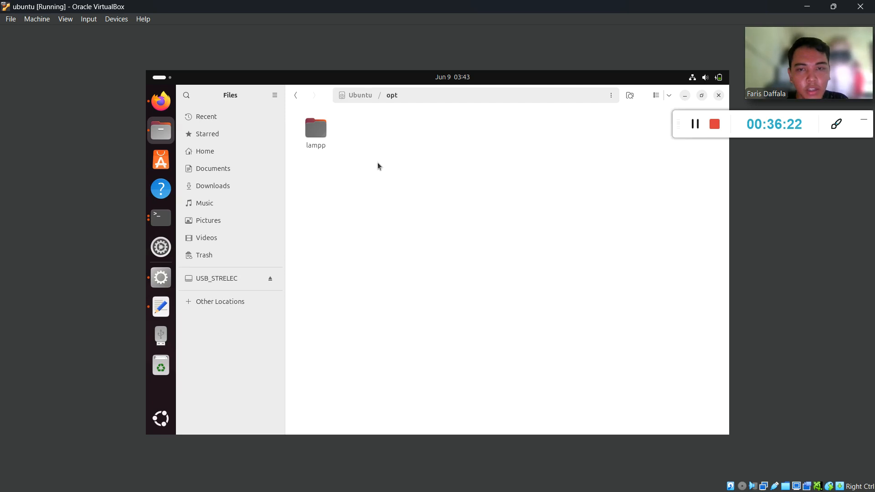
double_click(314, 133)
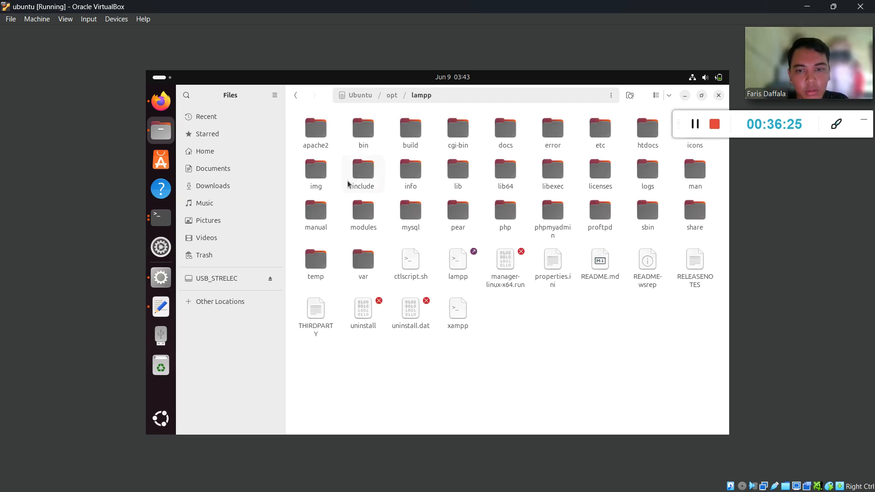
double_click(542, 204)
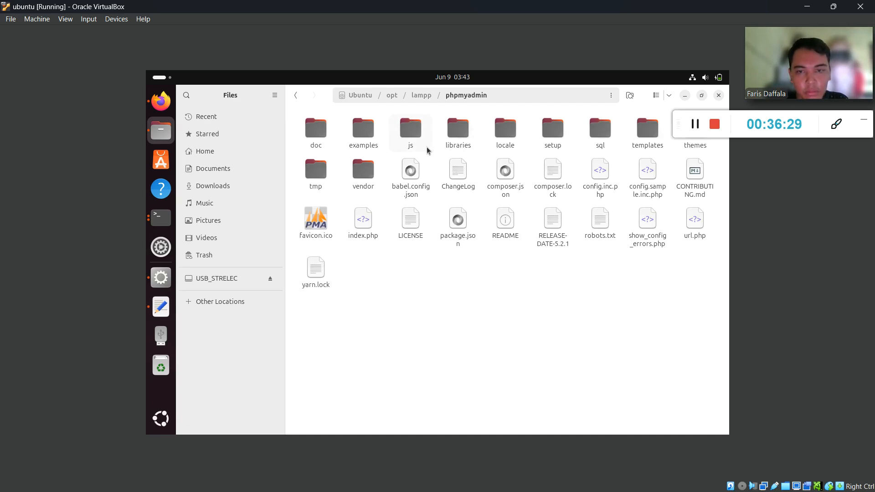
double_click(452, 138)
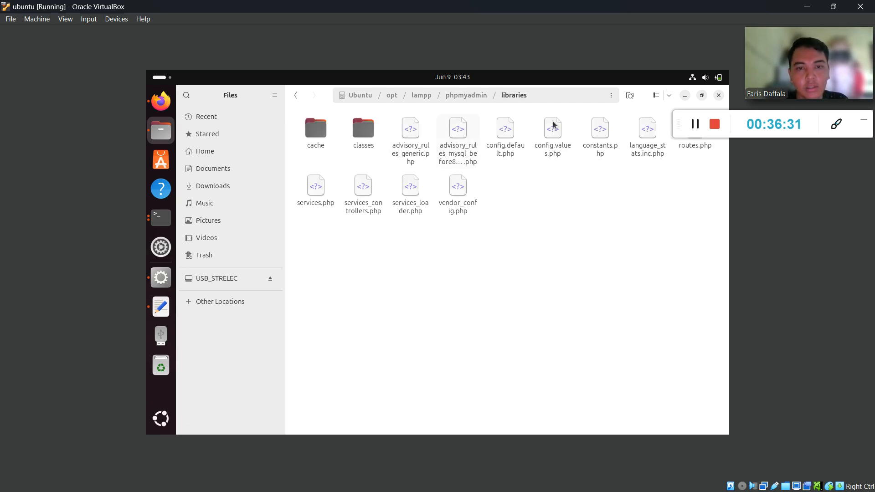
left_click(506, 152)
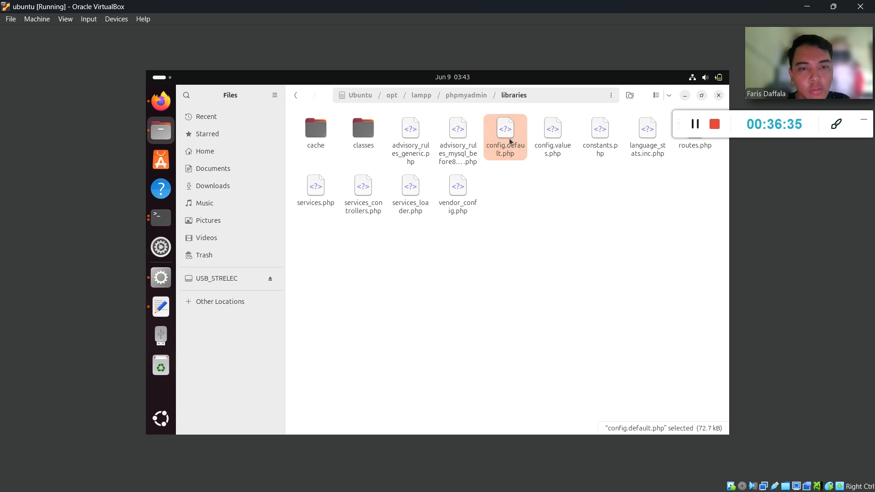
double_click(509, 143)
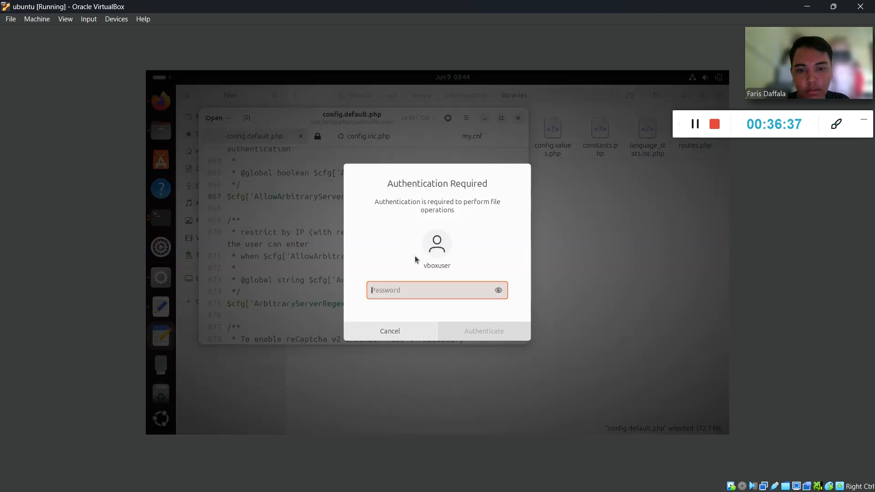
Authenticate with the account password and bring the config.default.php editor forward.
key("Return")
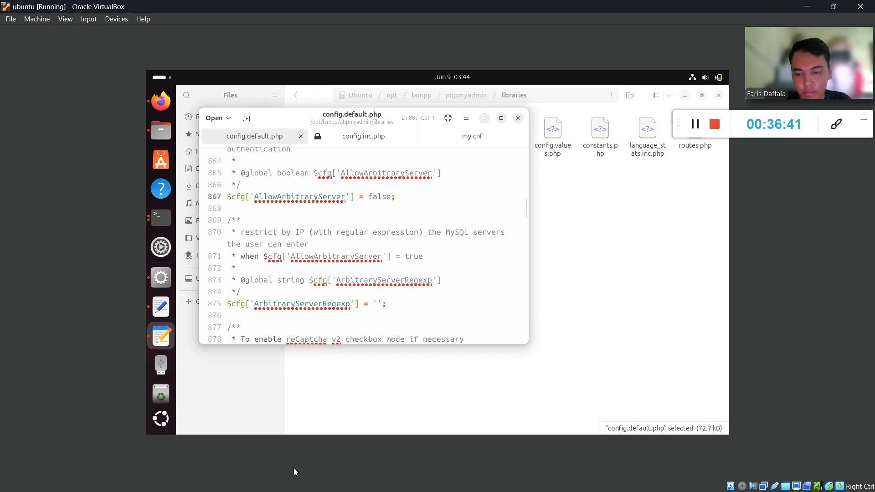
key("super")
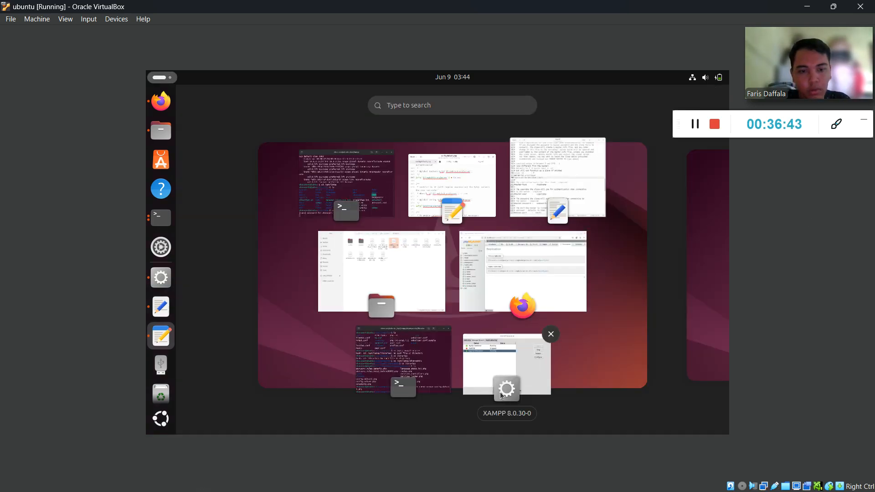
left_click(473, 197)
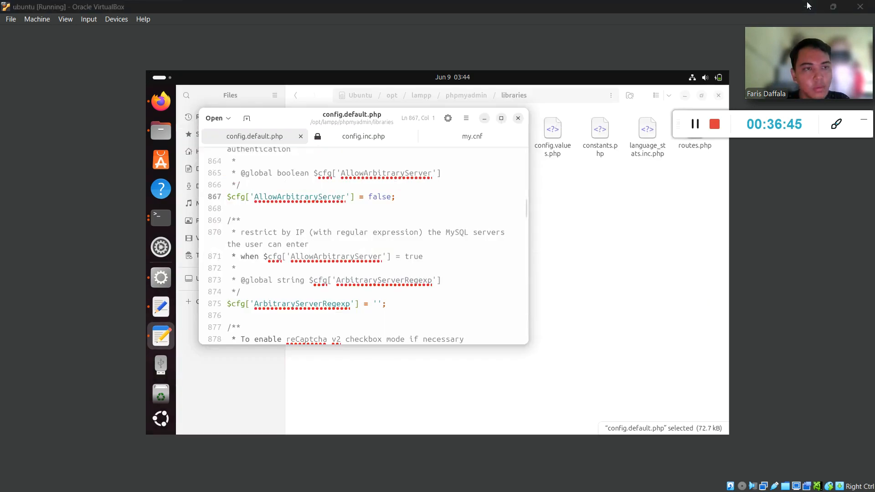
Look up the AllowArbitraryServer = false line in the PDF guide, then return to the VM.
key("alt+Tab")
scroll(464, 256, "down", 3)
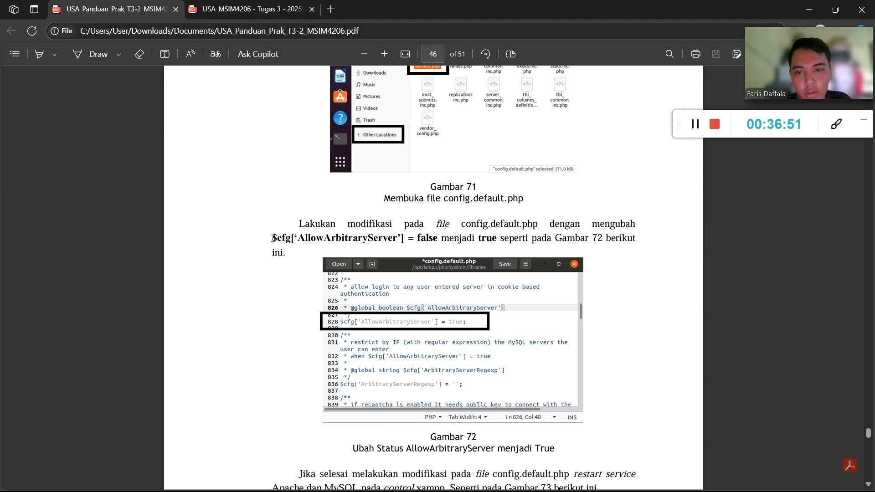
left_click_drag(272, 238, 436, 244)
left_click(466, 248)
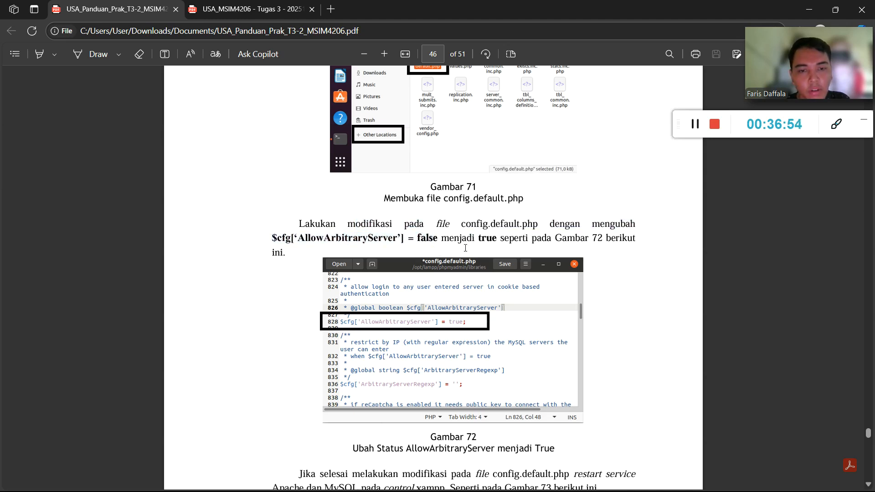
left_click(818, 9)
key("super")
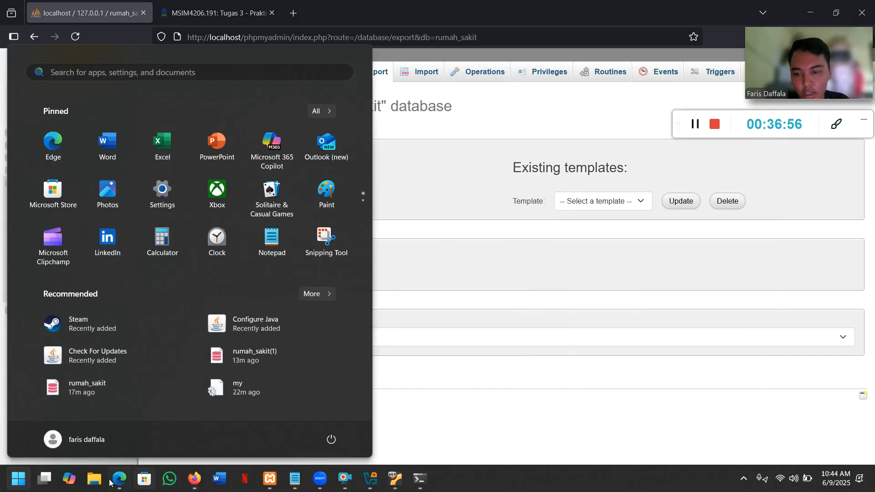
left_click(113, 482)
key("super")
left_click(395, 480)
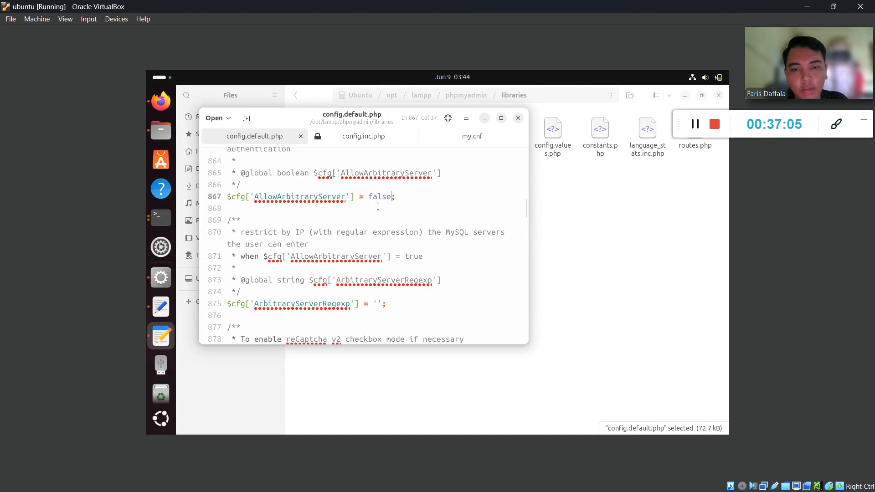
Change line 867 to $cfg['AllowArbitraryServer'] = true and save config.default.php.
key("BackSpace")
key("BackSpace")
key("BackSpace")
key("BackSpace")
key("BackSpace")
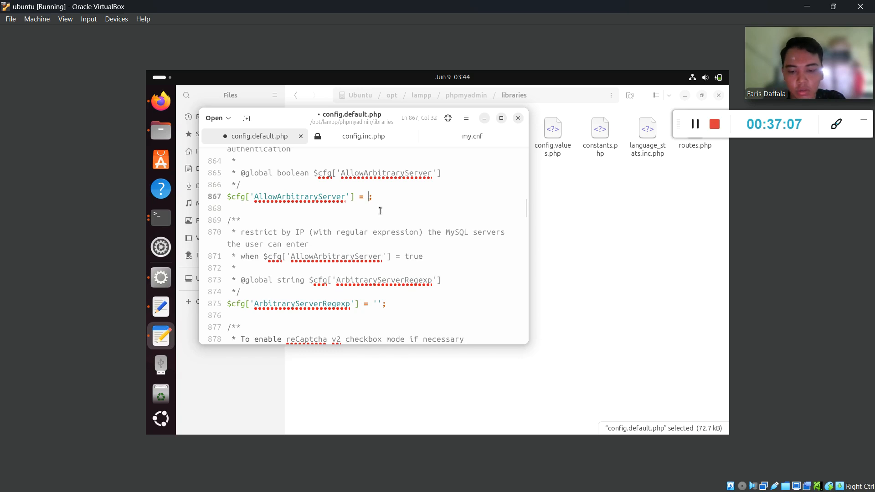
type("ture")
key("BackSpace")
key("BackSpace")
key("BackSpace")
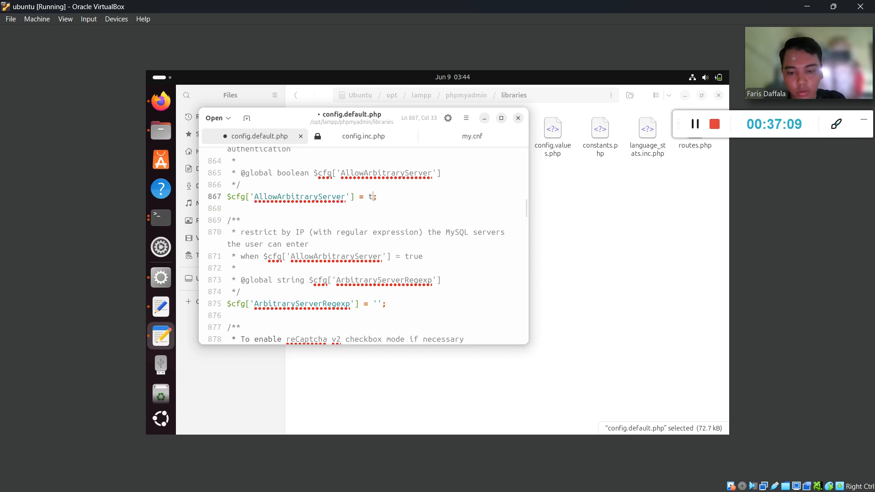
type("rue")
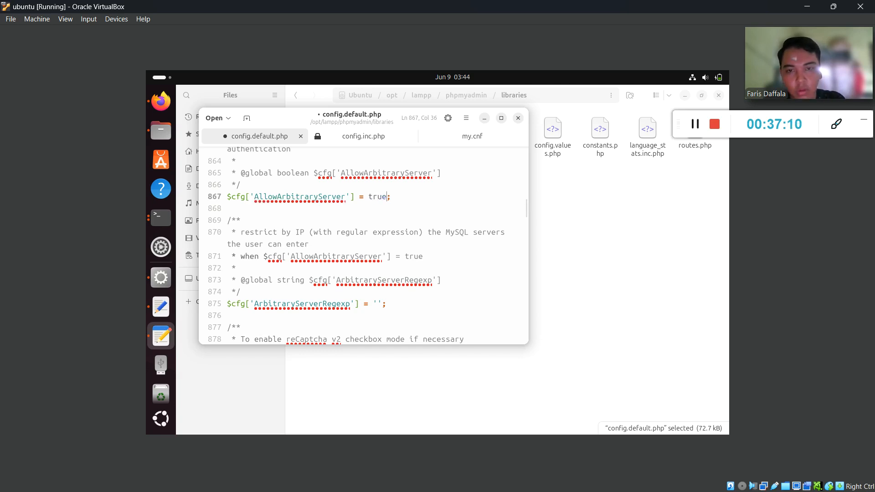
left_click(465, 118)
left_click(460, 219)
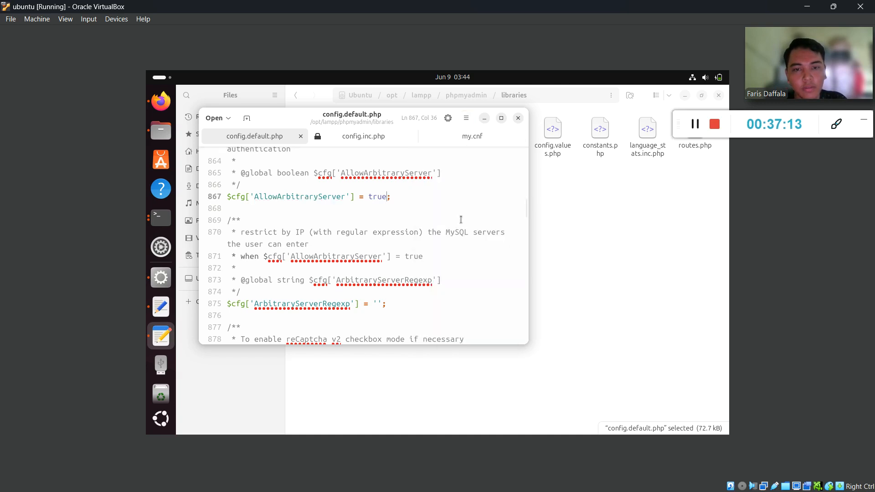
Scroll the PDF guide to the next step, then restore the Ubuntu VM window.
key("super")
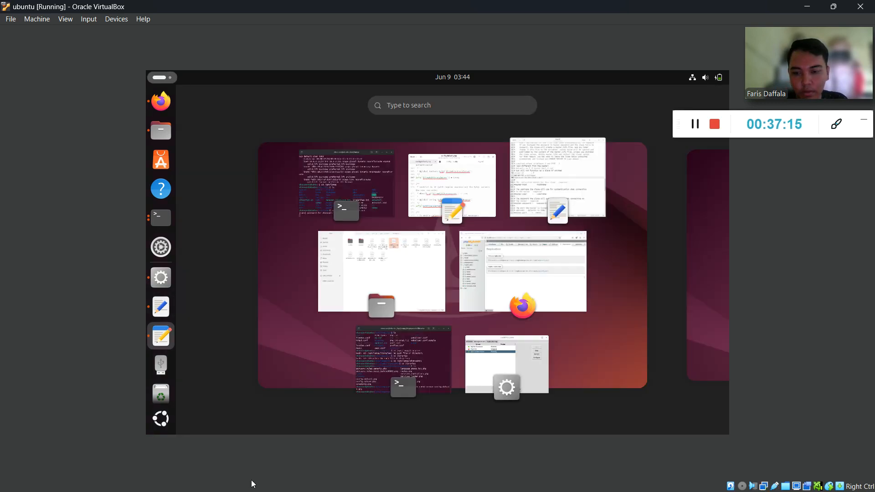
left_click(435, 182)
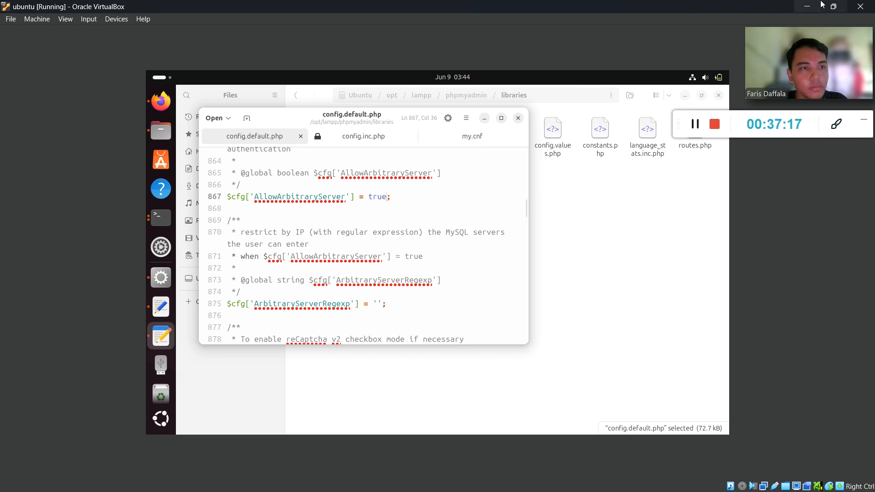
left_click(808, 8)
scroll(412, 264, "down", 6)
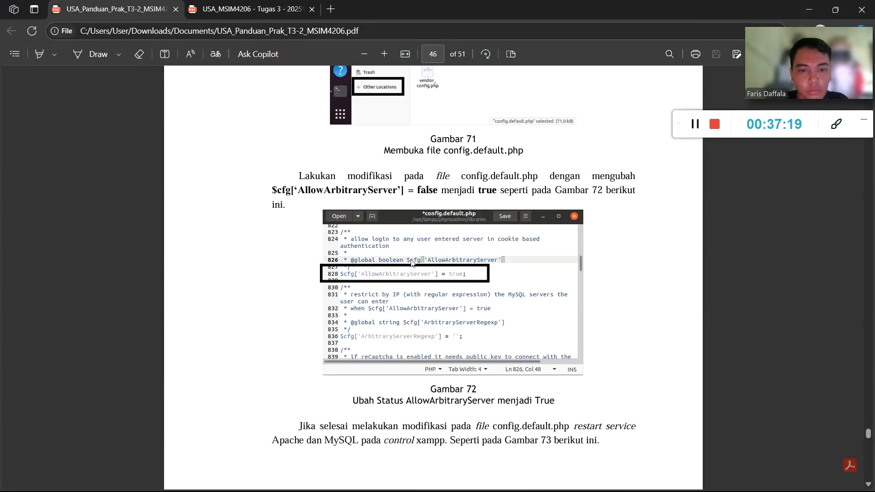
scroll(440, 206, "down", 3)
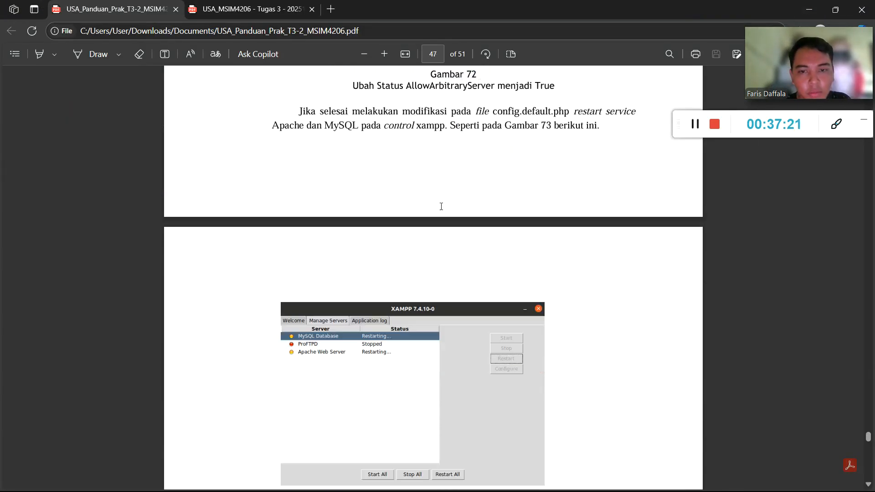
key("super")
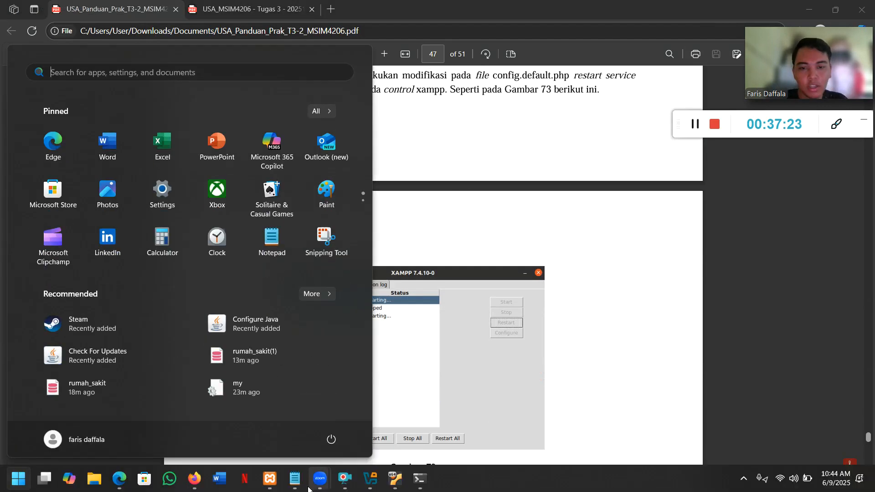
left_click(394, 479)
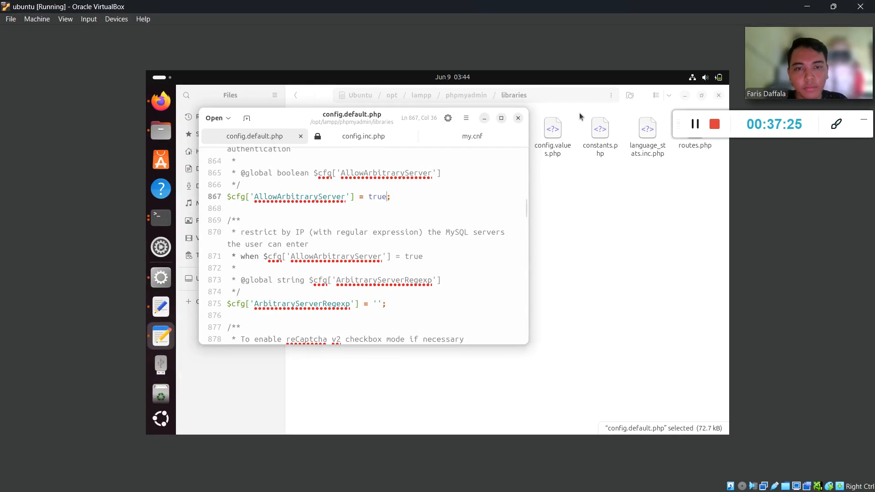
Restart Apache Web Server and MySQL Database from the XAMPP Control Panel.
left_click(160, 277)
left_click(546, 223)
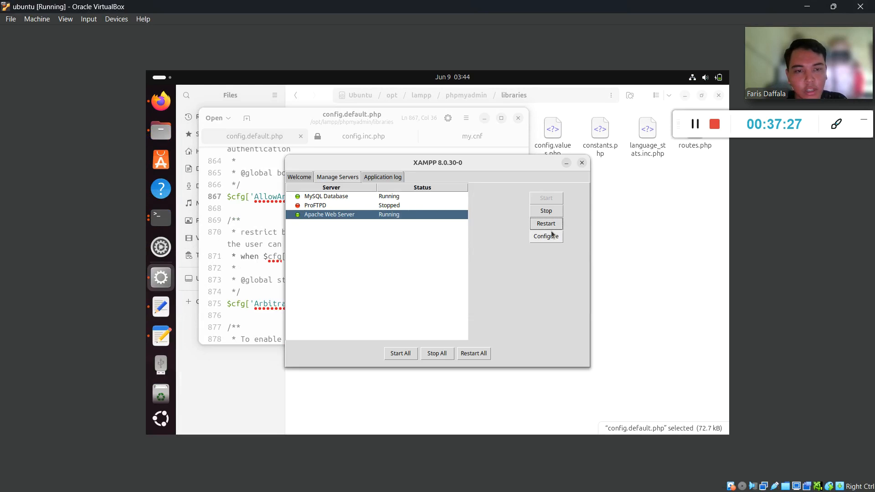
left_click(400, 199)
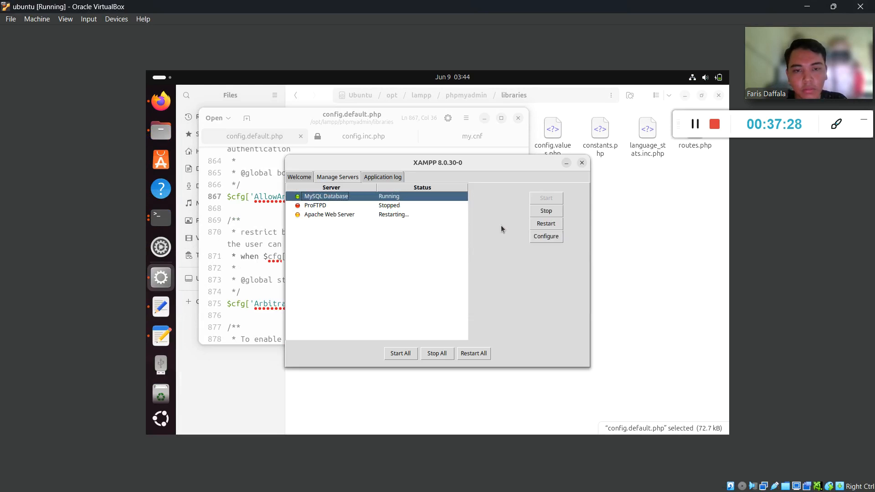
left_click(538, 226)
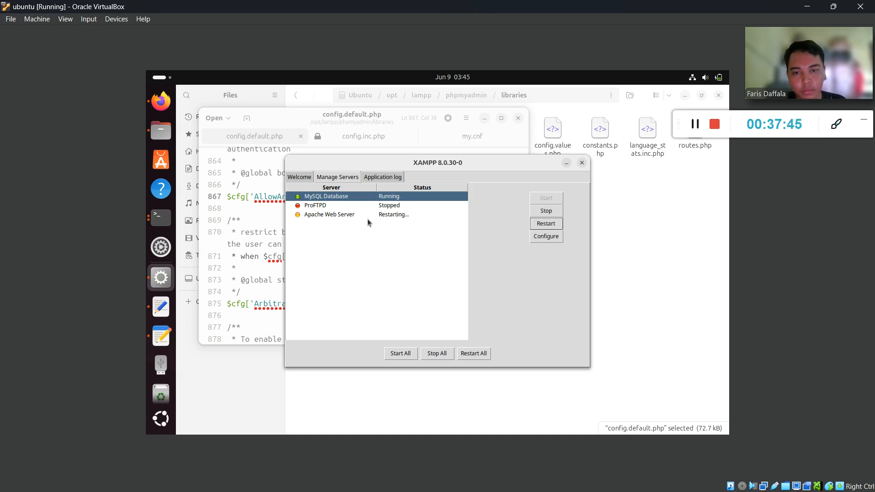
Scroll the PDF guide to the next step, then return to the Ubuntu VM.
key("super")
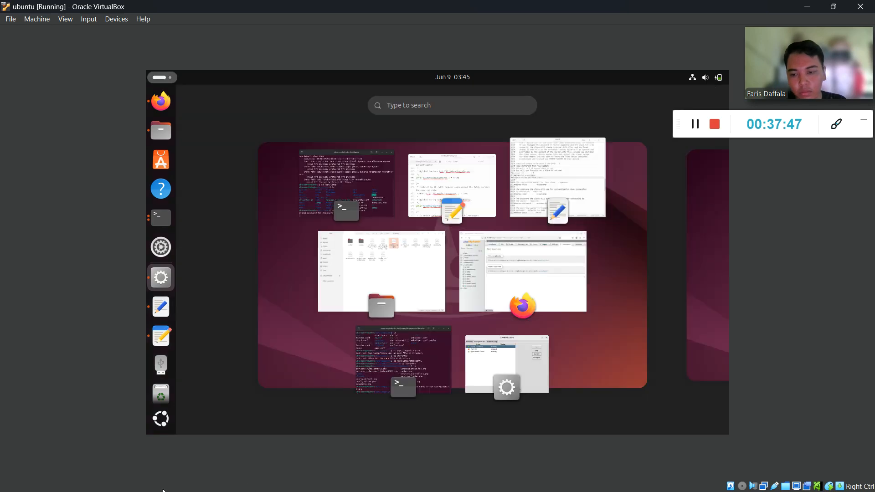
left_click(498, 356)
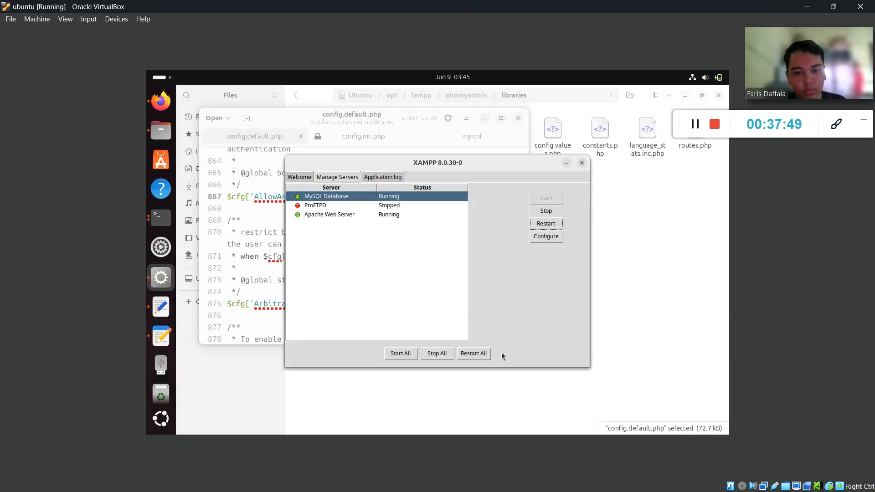
key("alt+Tab")
scroll(277, 414, "down", 5)
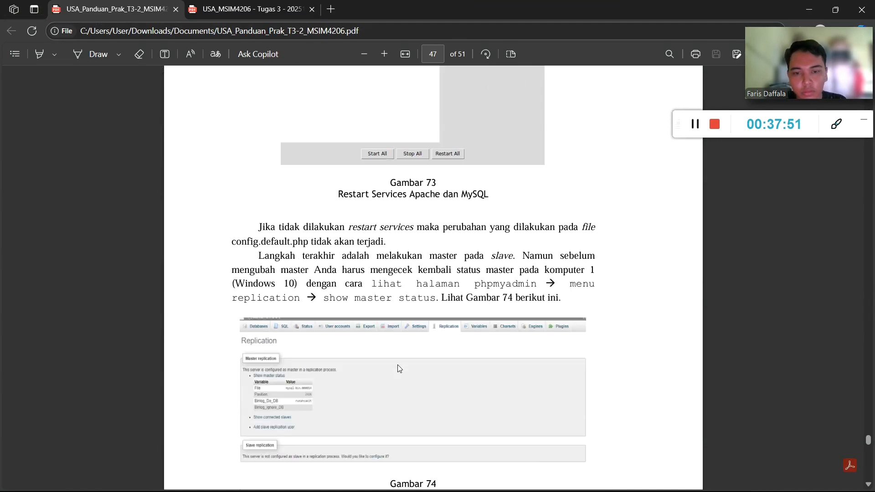
scroll(397, 367, "down", 1)
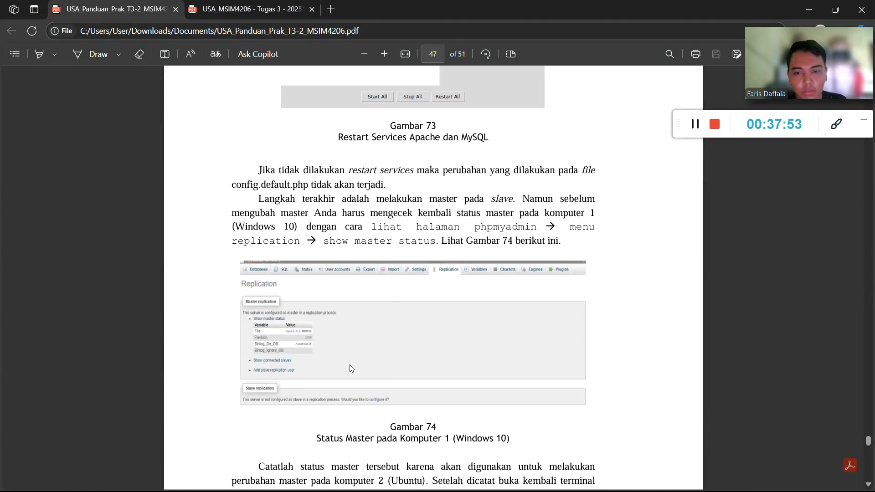
key("super")
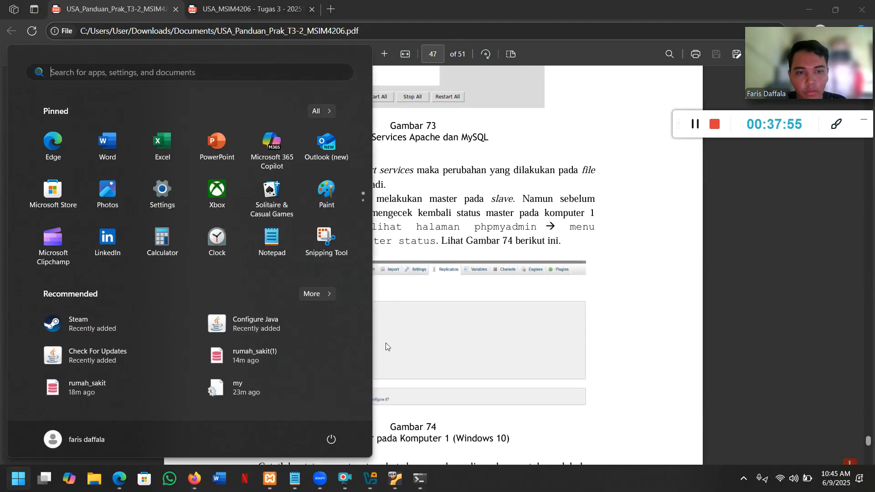
left_click(395, 478)
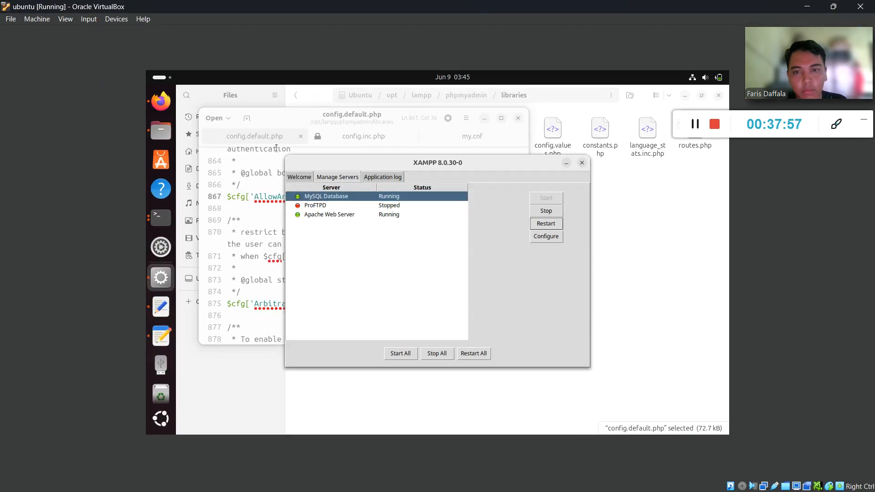
Reload the Replication page and start the replica form, filling user name and password from saved login.
left_click(160, 101)
left_click(220, 114)
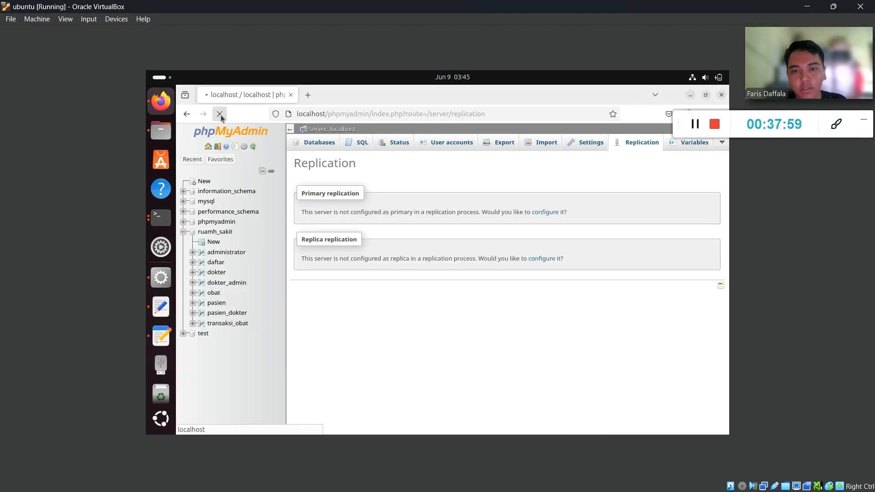
left_click(547, 258)
left_click(410, 244)
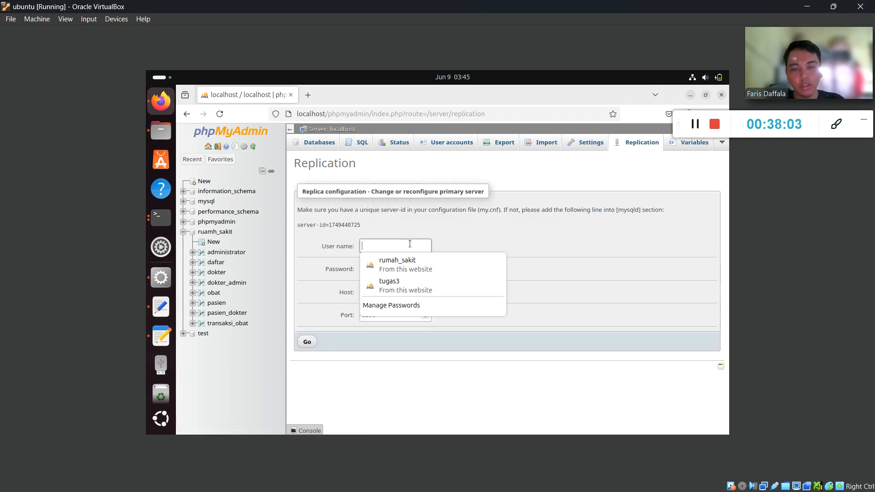
left_click(414, 260)
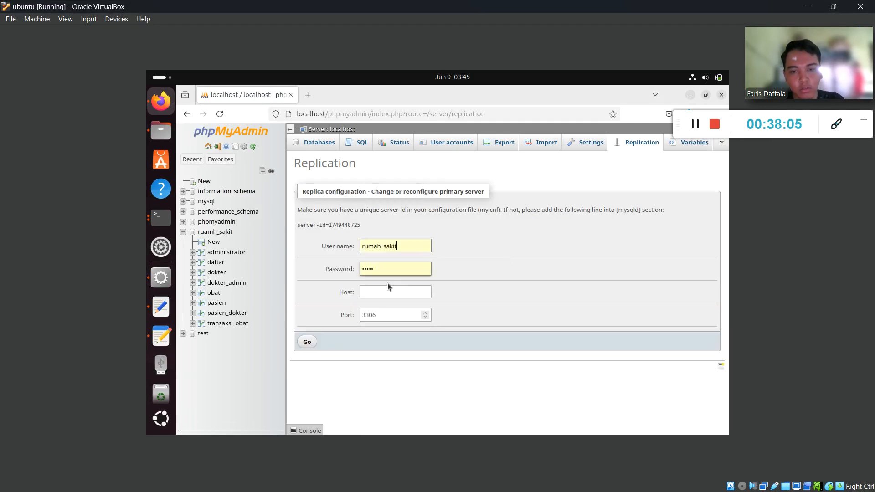
left_click(379, 294)
type("192.168.1.30")
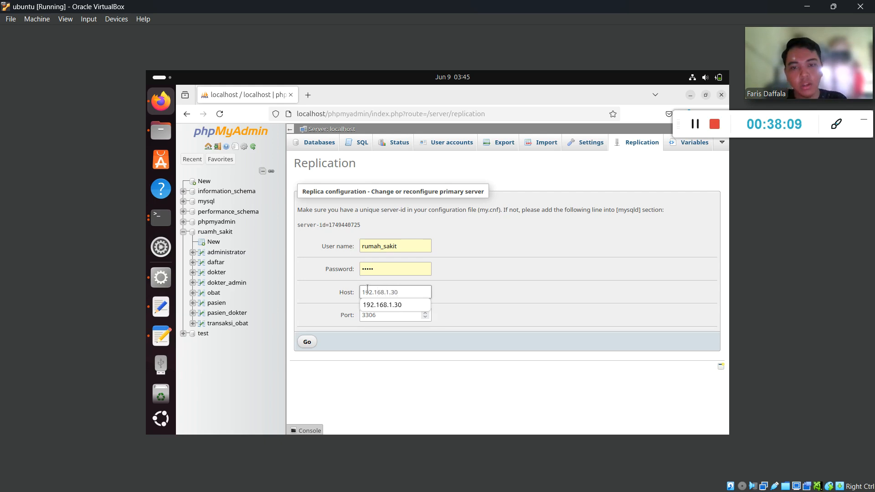
left_click_drag(362, 225, 290, 227)
key("ctrl+c")
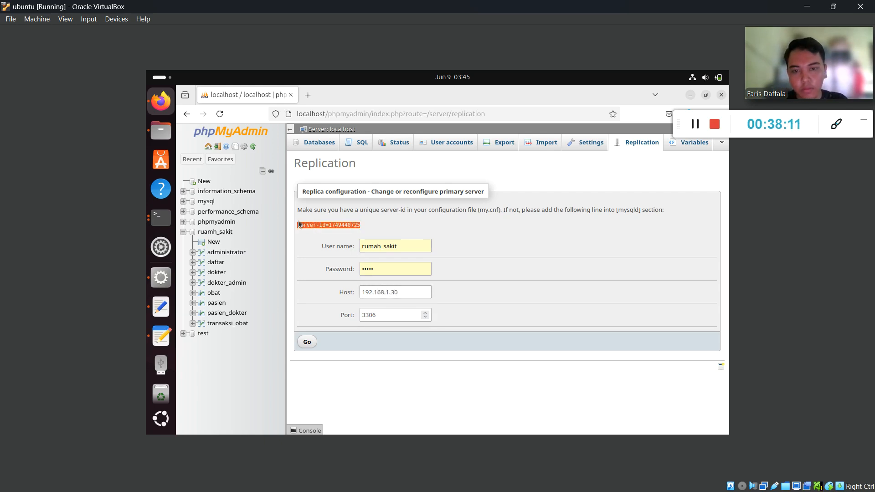
left_click(163, 311)
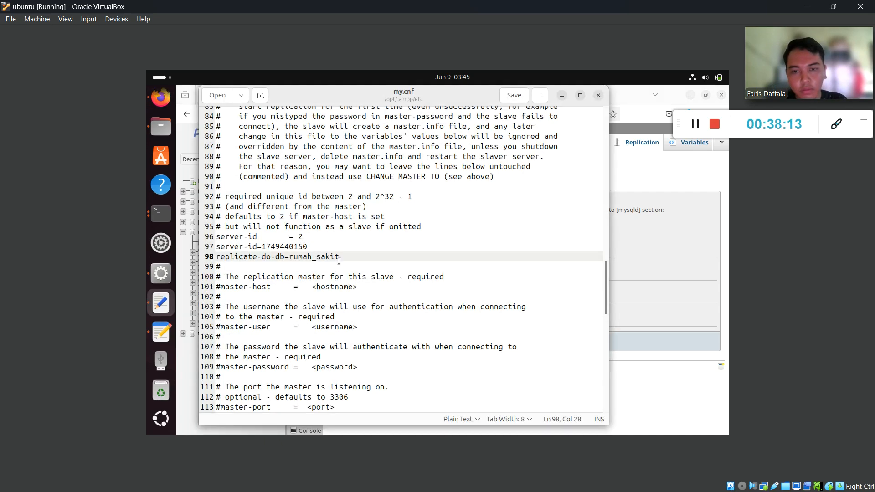
left_click_drag(318, 243, 219, 247)
key("ctrl+v")
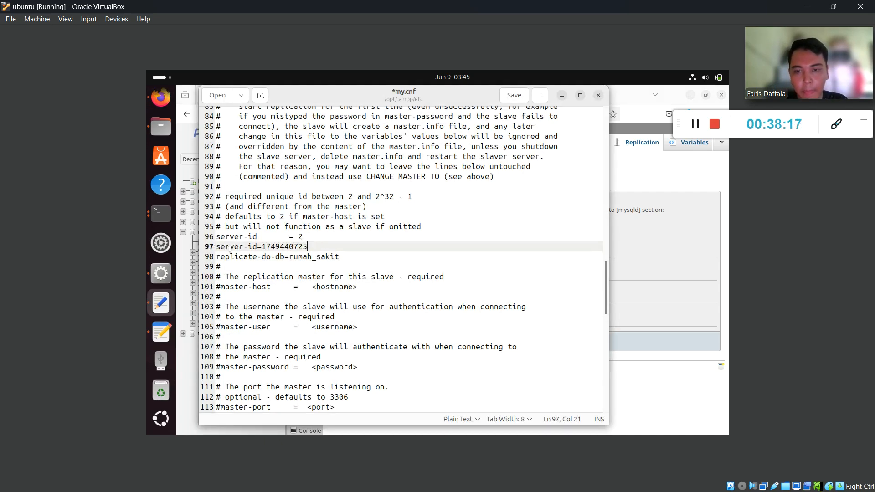
left_click(519, 99)
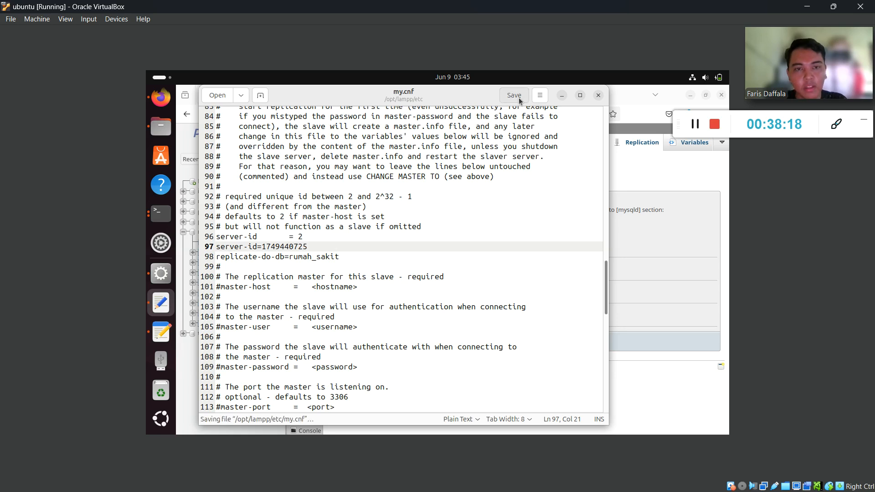
left_click(562, 96)
left_click(169, 280)
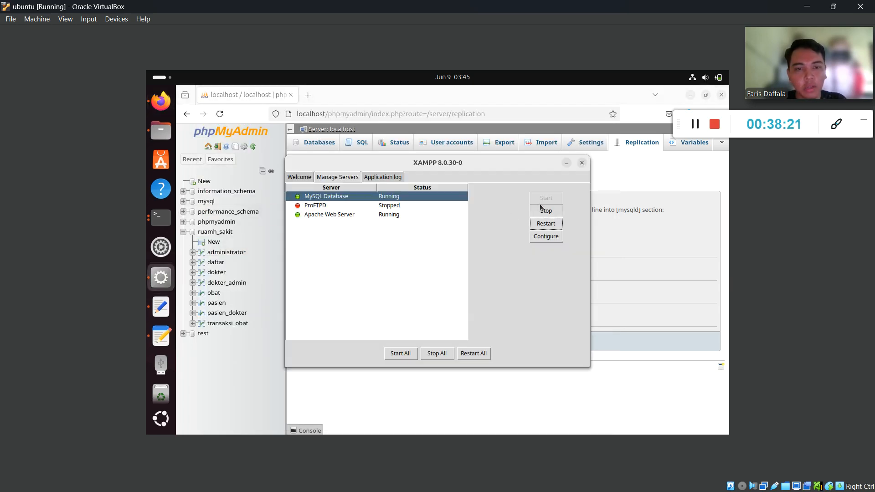
Restart the MySQL and Apache servers in XAMPP, then close the control panel.
left_click(546, 223)
left_click(391, 215)
left_click(541, 223)
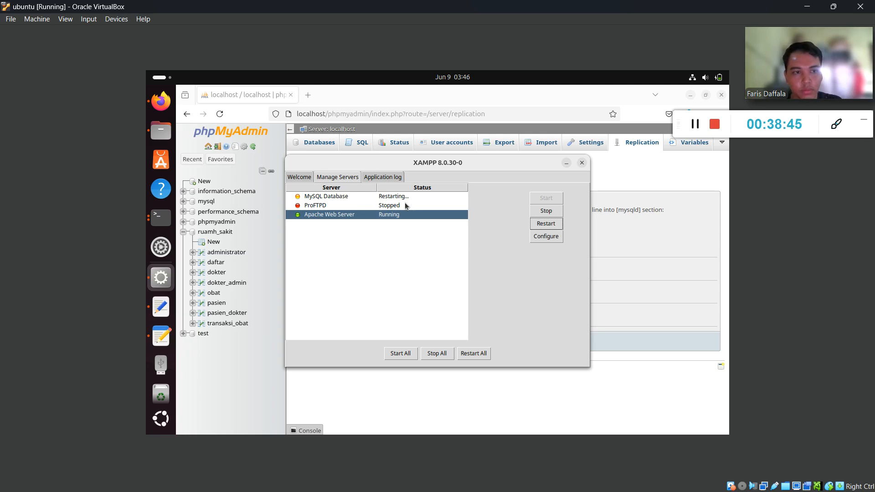
left_click(583, 162)
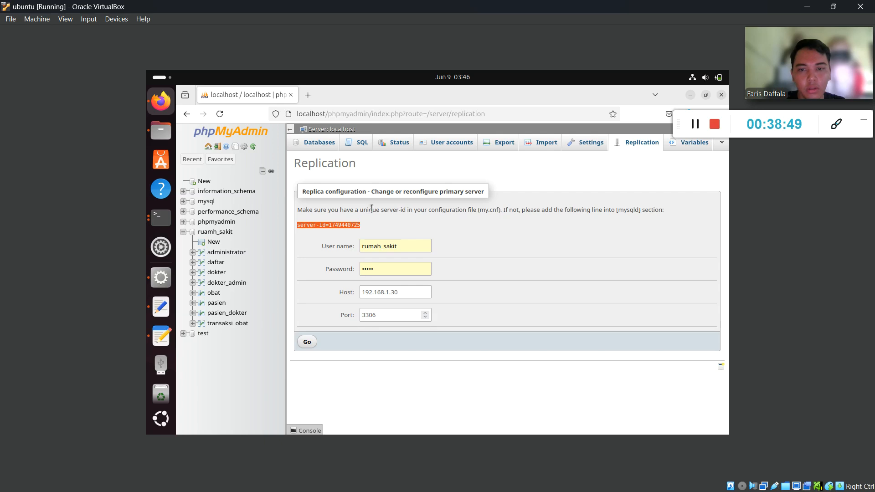
left_click(309, 345)
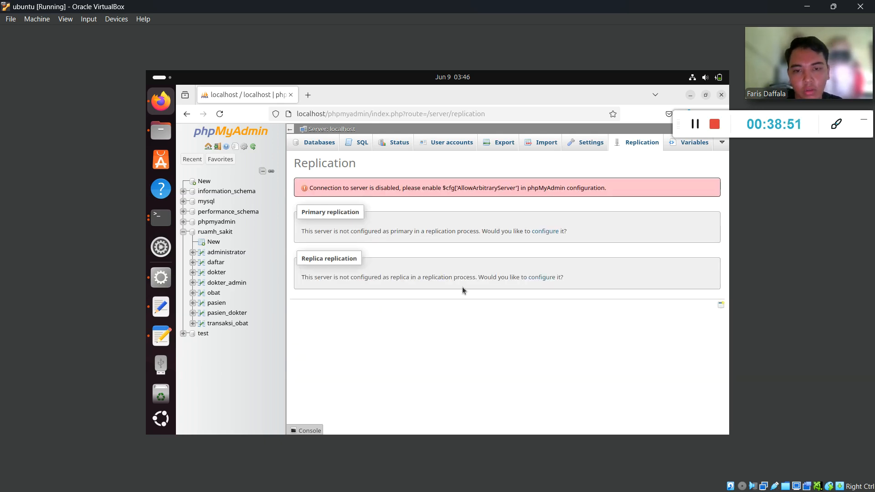
left_click(547, 279)
left_click_drag(367, 224, 298, 232)
key("ctrl+c")
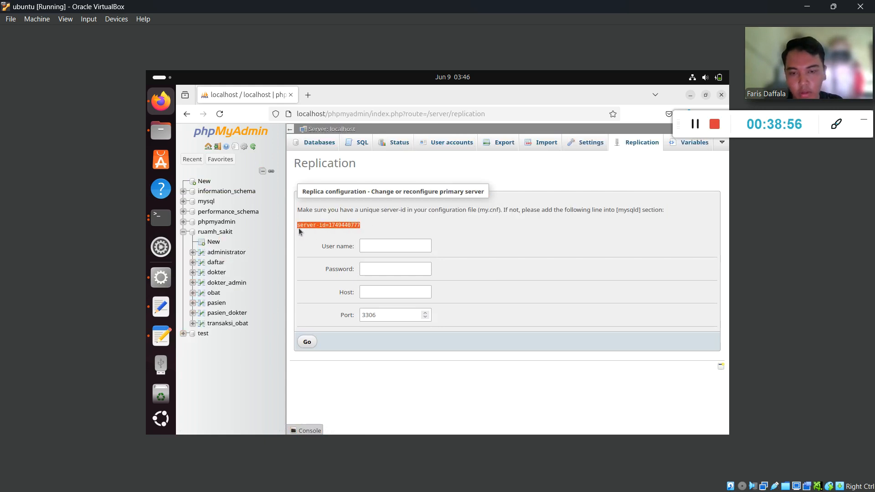
Fill the replica form with the rumah_sakit login and host 192.168.1.30.
left_click(385, 247)
left_click(388, 285)
double_click(386, 247)
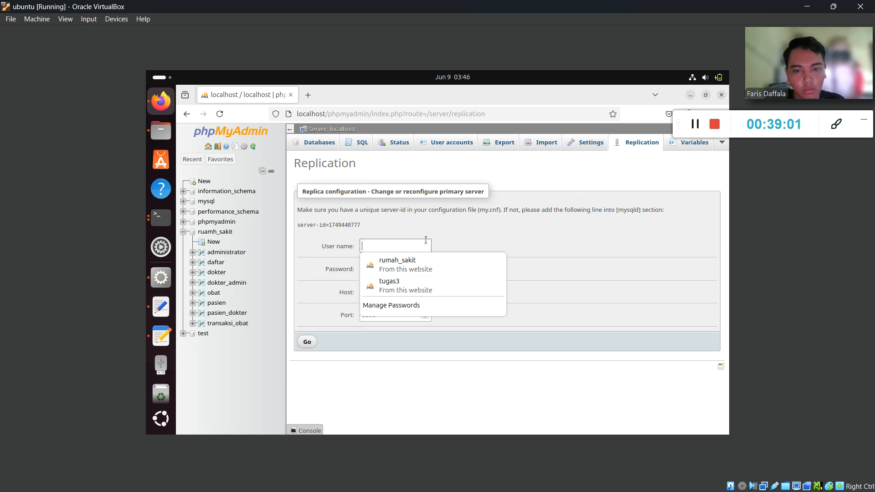
left_click(415, 263)
left_click(396, 288)
type("192.168.1.30")
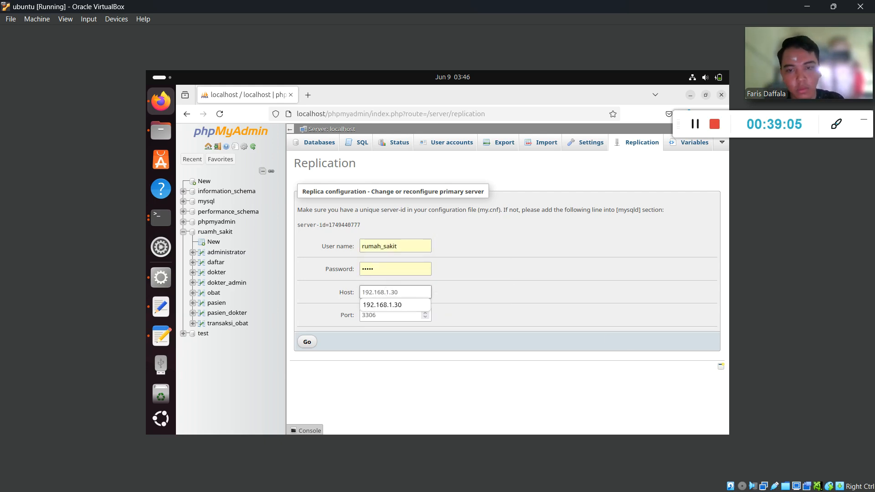
left_click(160, 307)
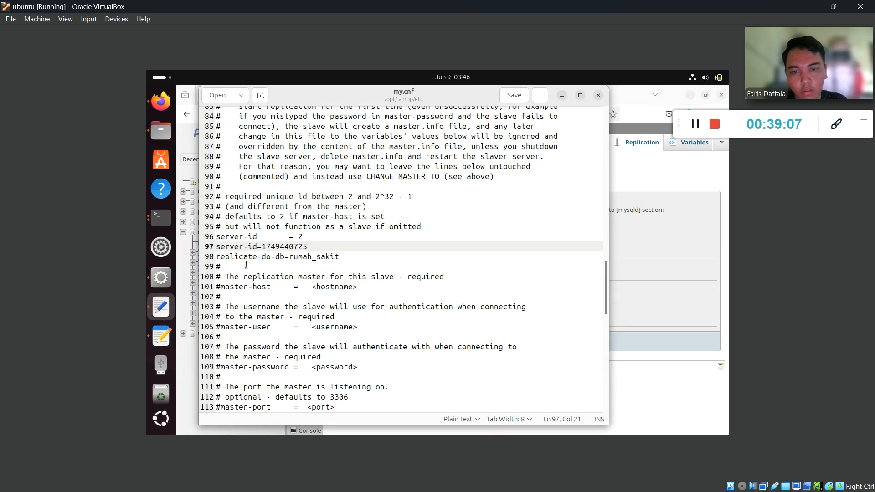
left_click_drag(306, 246, 207, 248)
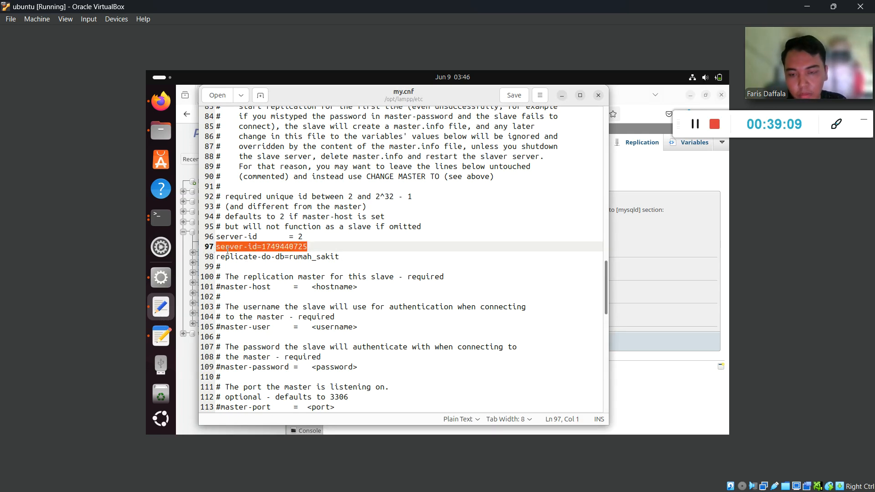
key("ctrl+v")
left_click(518, 97)
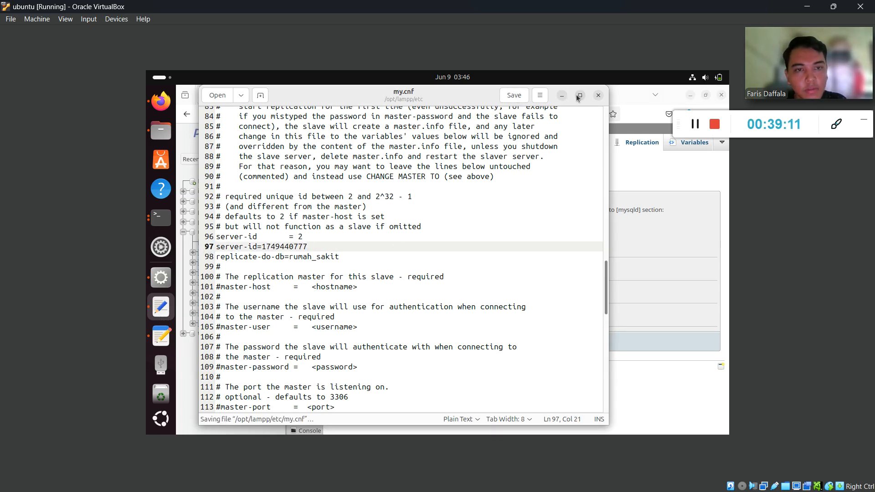
left_click(562, 95)
left_click(161, 277)
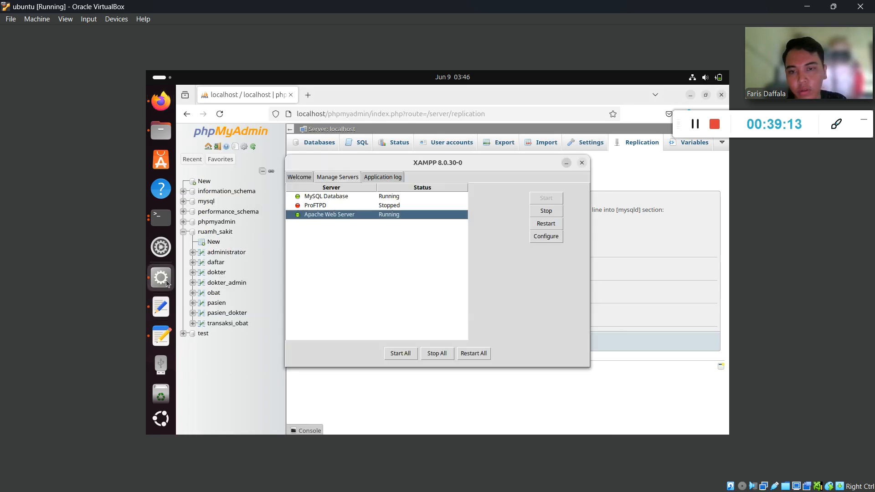
left_click(547, 225)
left_click(399, 198)
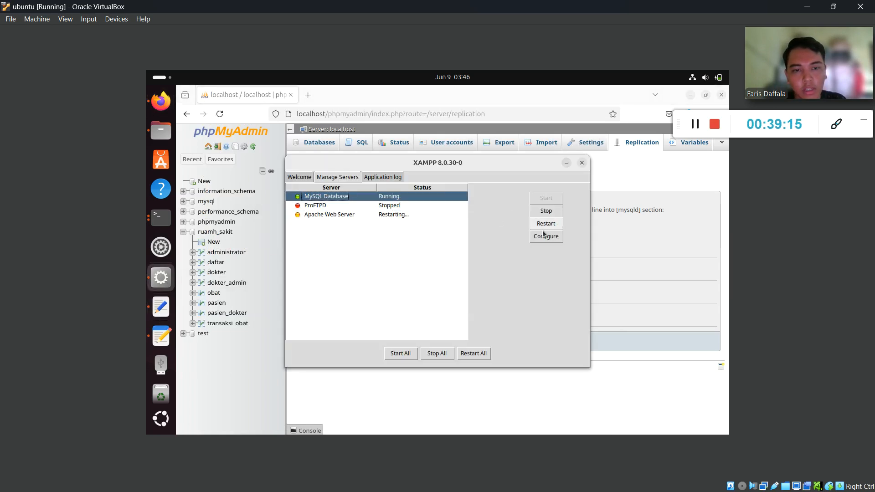
left_click(547, 226)
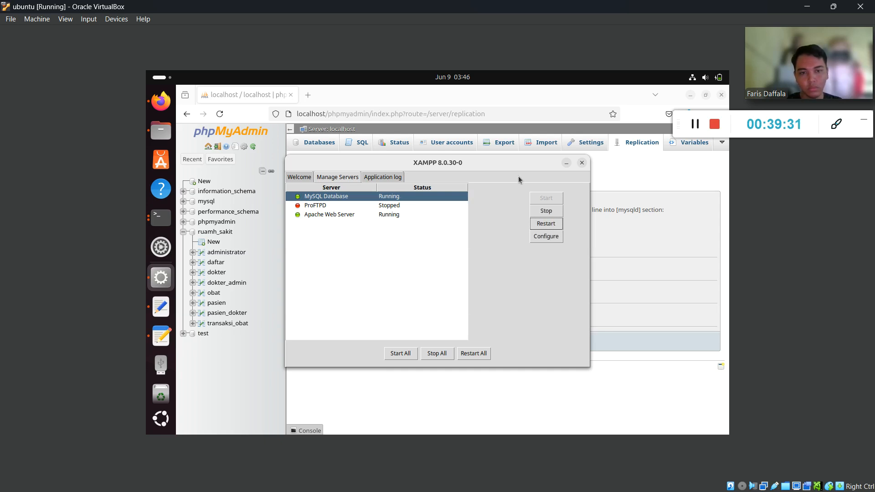
left_click(566, 164)
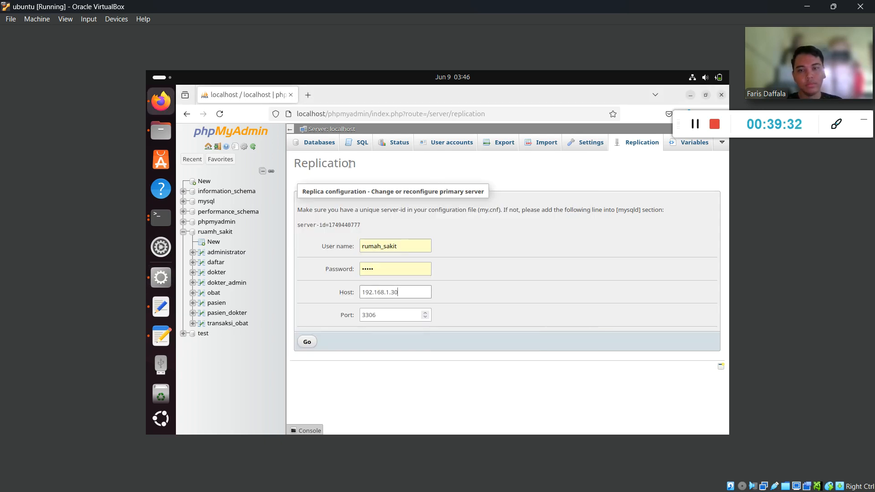
Submit the replica form to set primary 192.168.1.30, then check the host's PDF guide.
left_click(308, 342)
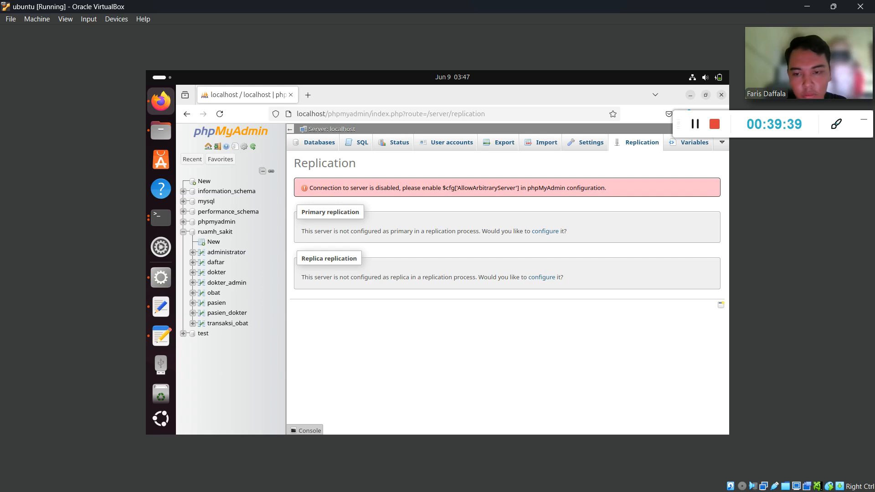
key("super")
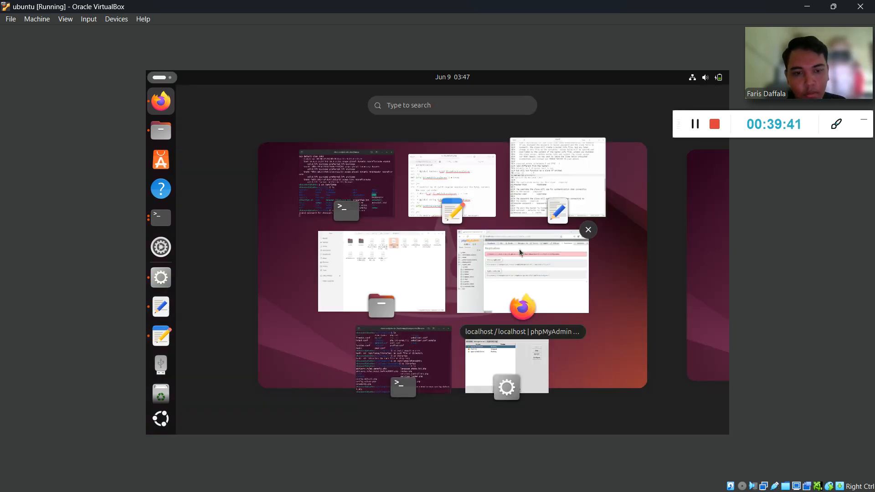
left_click(520, 257)
key("alt+Tab")
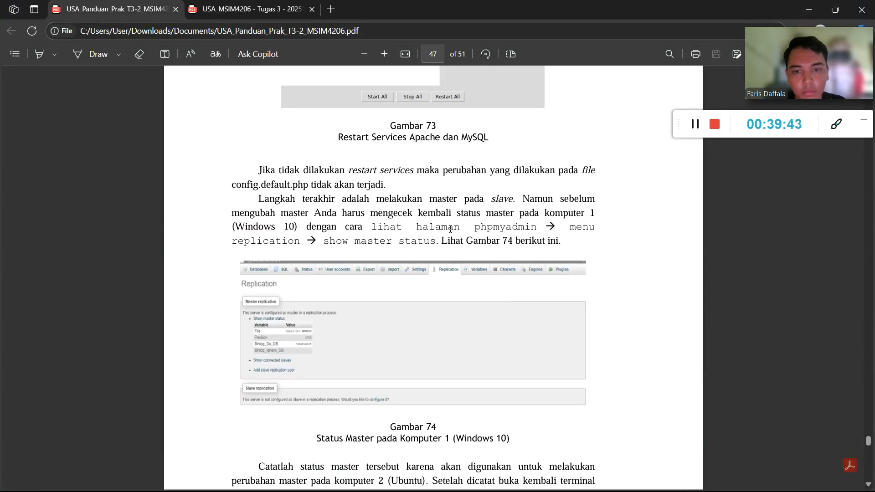
scroll(450, 233, "down", 3)
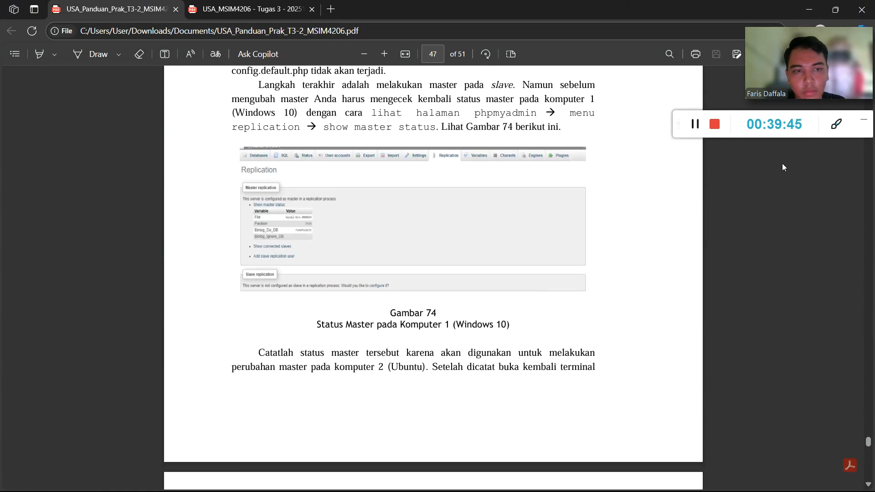
key("alt+Tab")
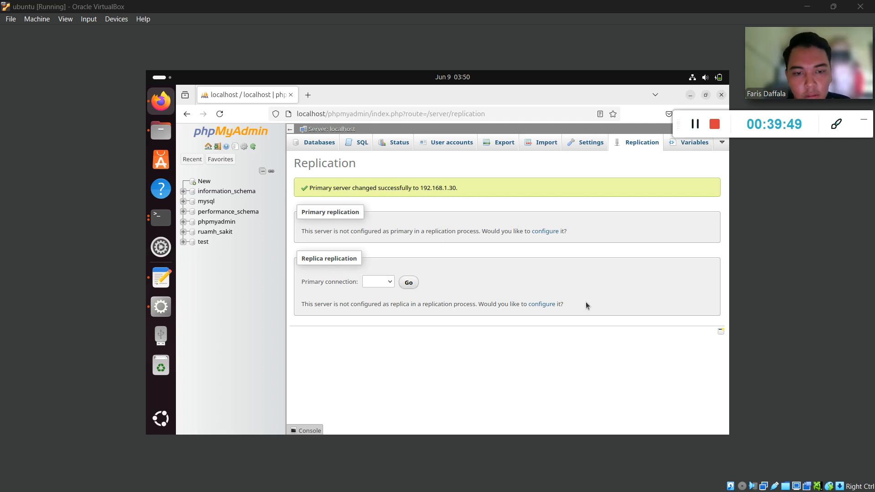
Show the replica status table: Master_Host 192.168.1.30, user rumah_sakit, port 3306, threads stopped.
left_click(409, 288)
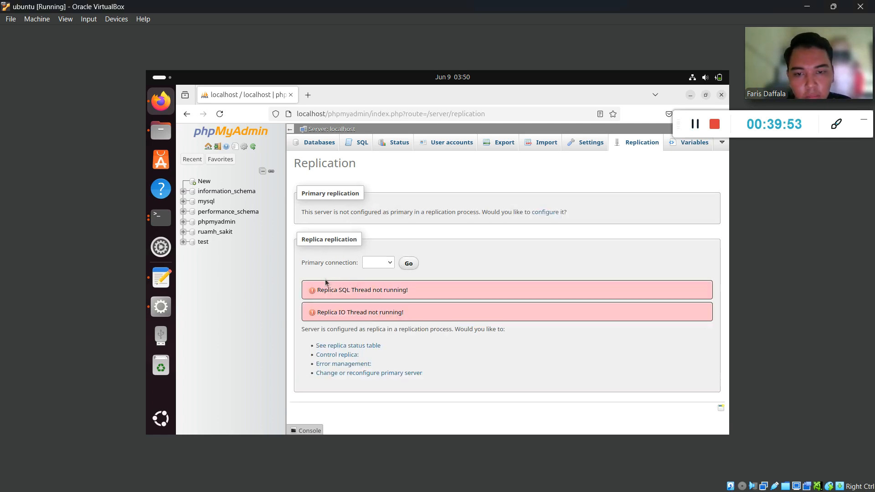
left_click(352, 374)
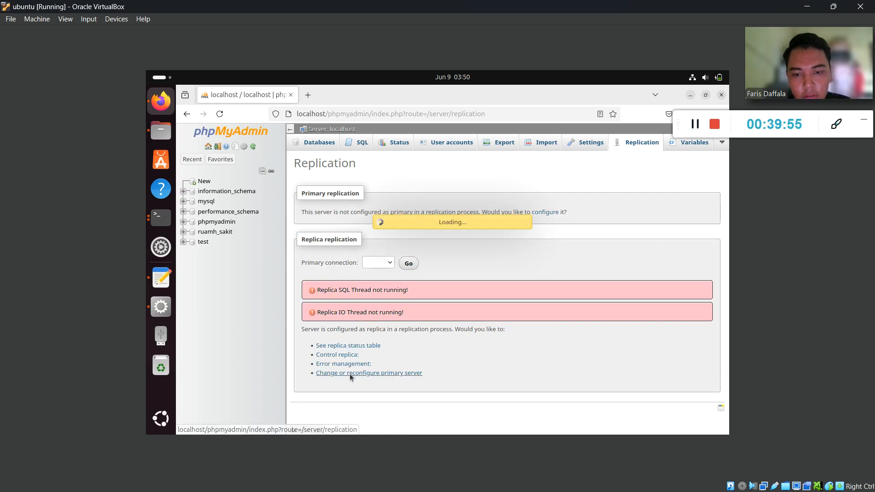
left_click(636, 143)
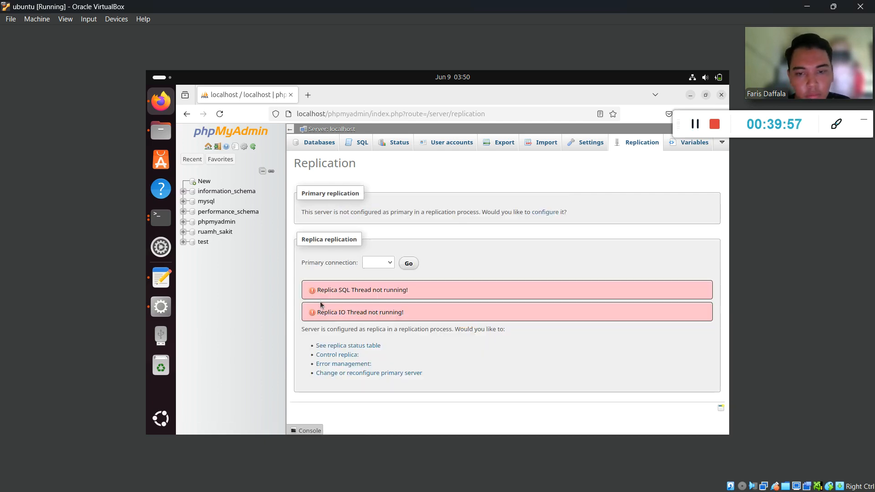
left_click(347, 347)
scroll(404, 301, "up", 4)
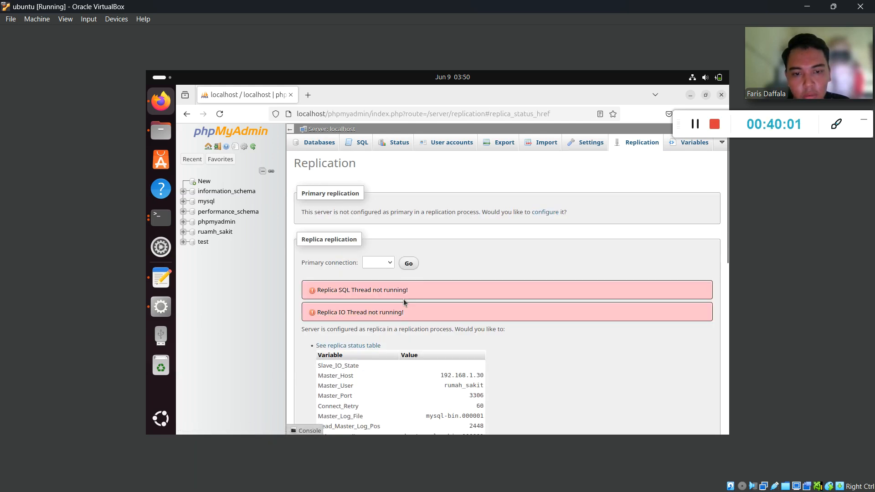
scroll(405, 303, "down", 2)
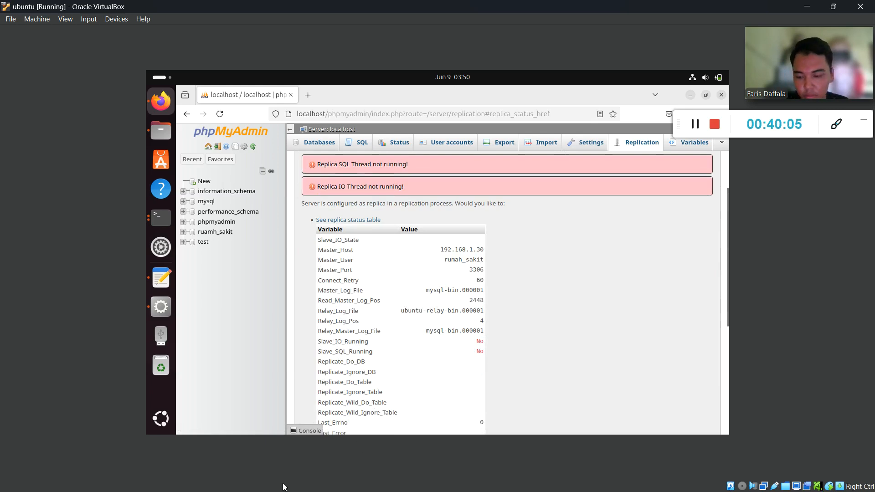
Switch to the host's PDF guide at page 48 for the MariaDB terminal commands.
key("super")
left_click(586, 196)
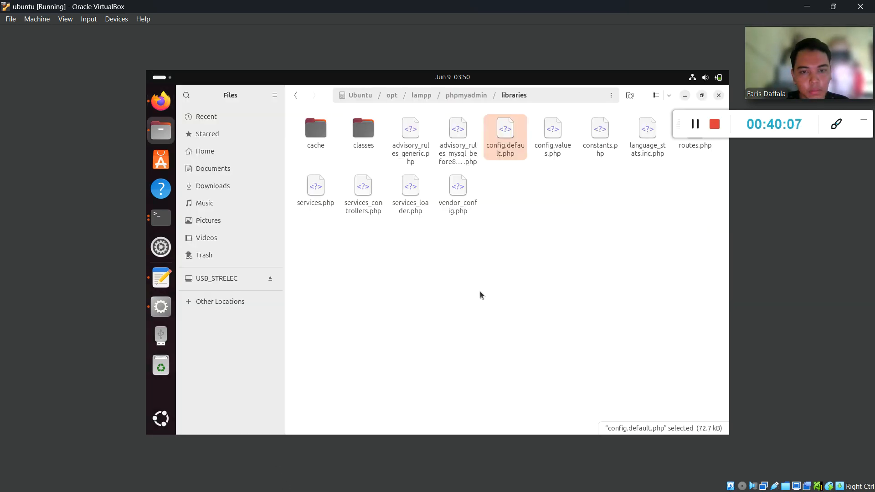
key("super")
left_click(534, 347)
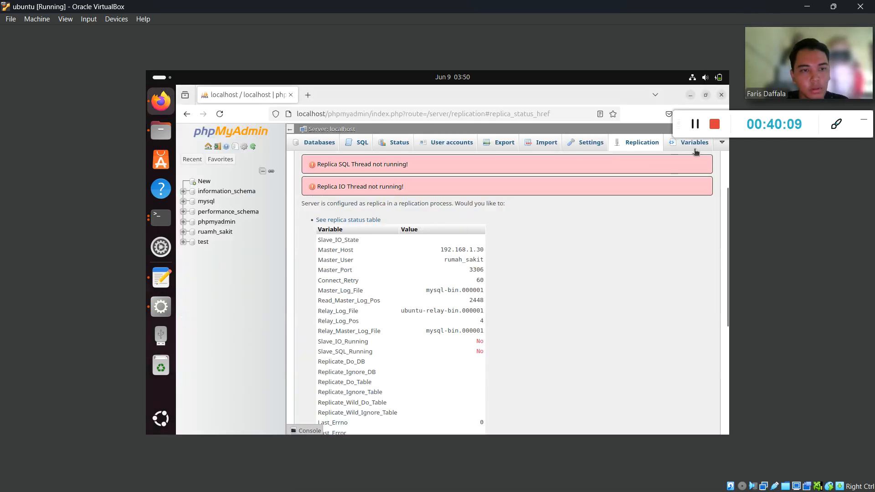
key("alt+Tab")
scroll(419, 219, "up", 3)
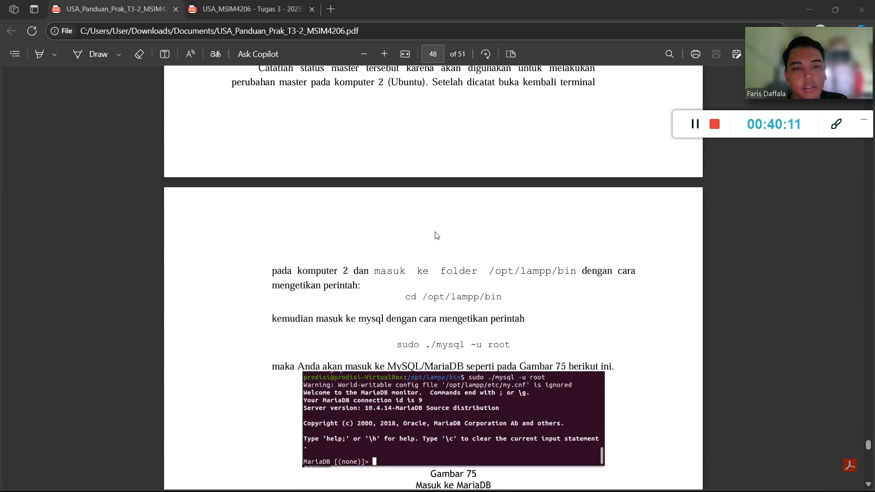
Scroll the PDF guide to Gambar 76 (Cek Status Slave), then return to the Ubuntu VM.
scroll(394, 272, "down", 1)
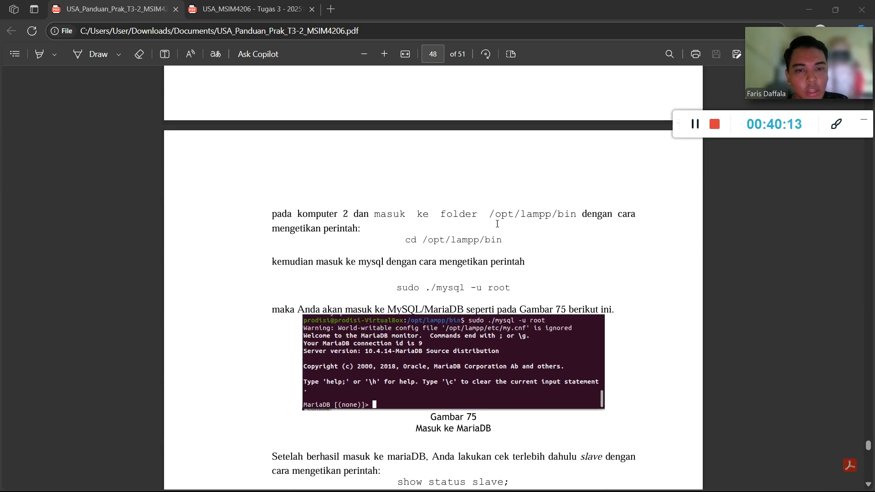
scroll(498, 224, "down", 1)
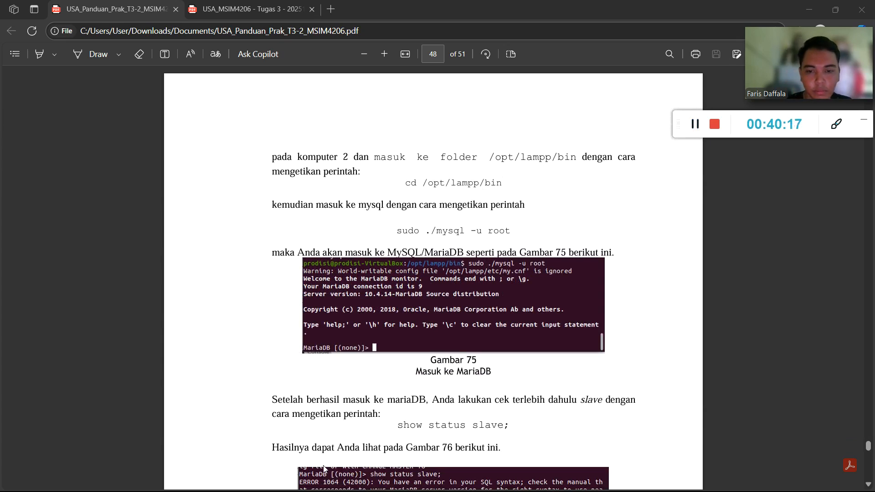
scroll(363, 383, "down", 1)
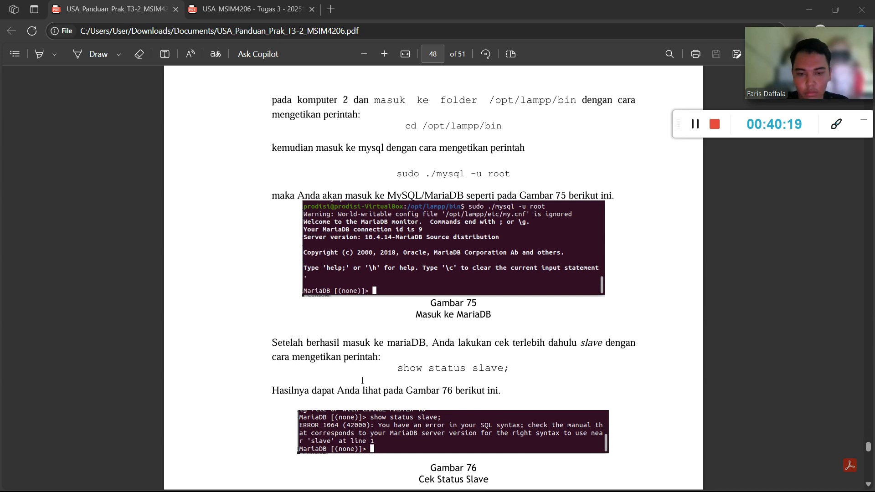
key("super")
left_click(395, 476)
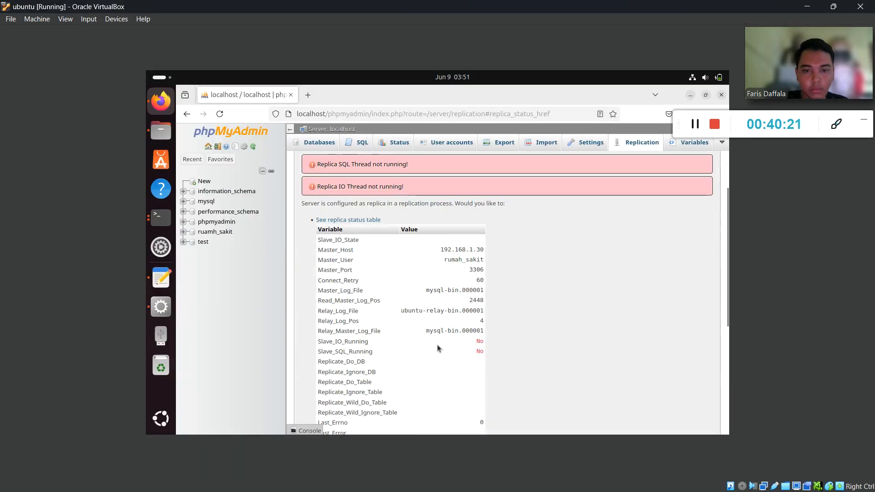
Bring the phpmyadmin libraries terminal forward and minimize the other terminal window.
left_click(162, 219)
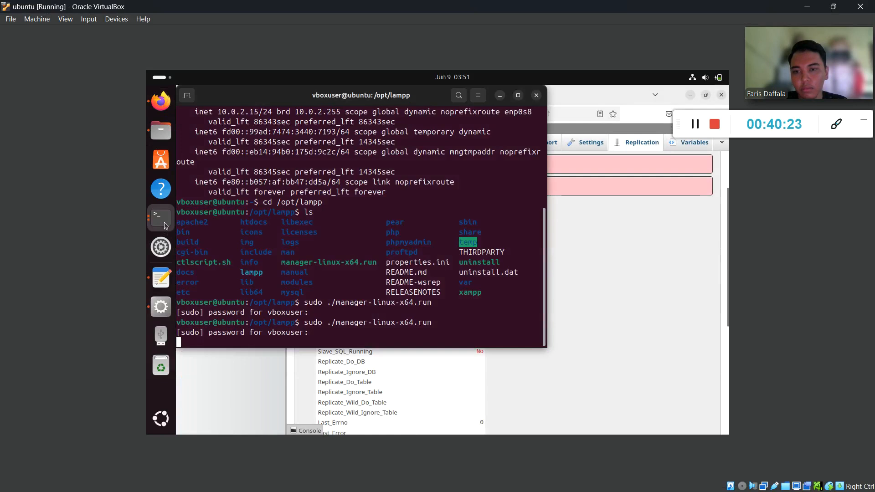
right_click(160, 221)
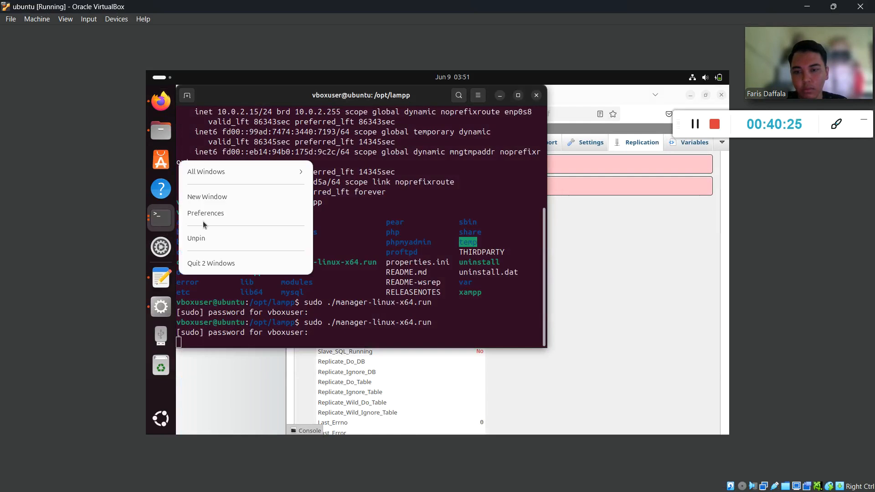
left_click(222, 172)
left_click(223, 232)
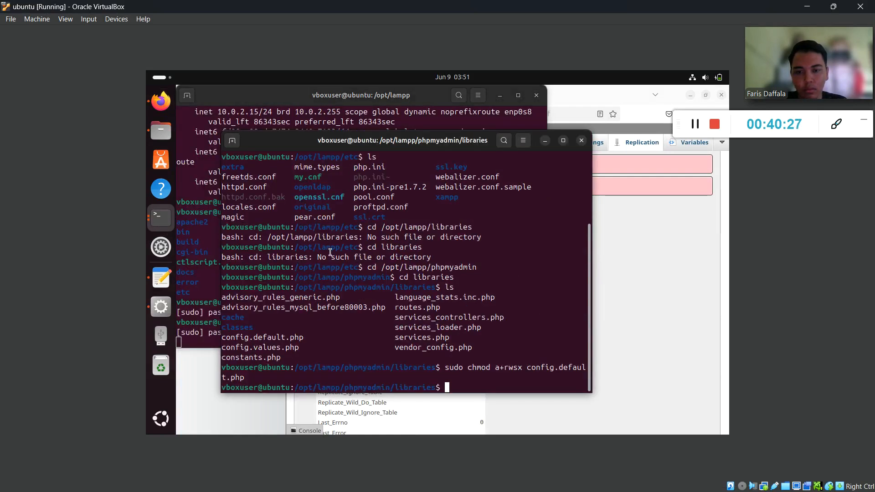
left_click(500, 95)
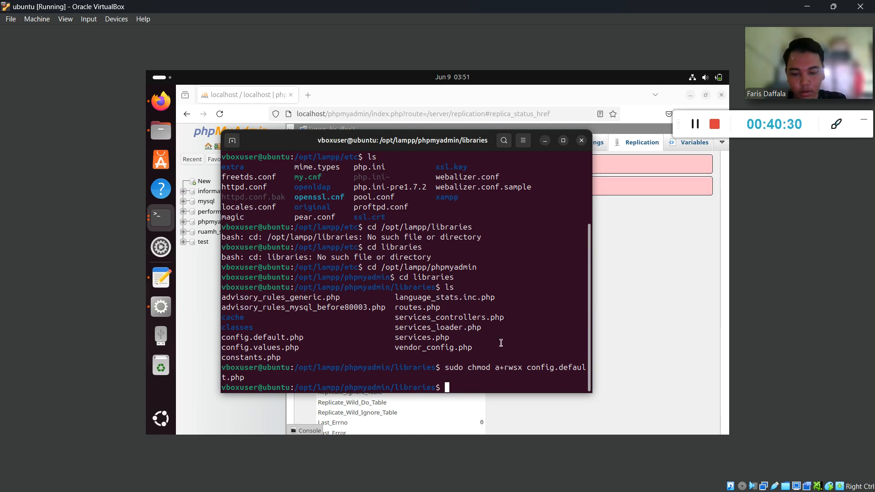
Run cd /opt/lampp/bin, then recall and run sudo ./mysql -u root.
type("cd")
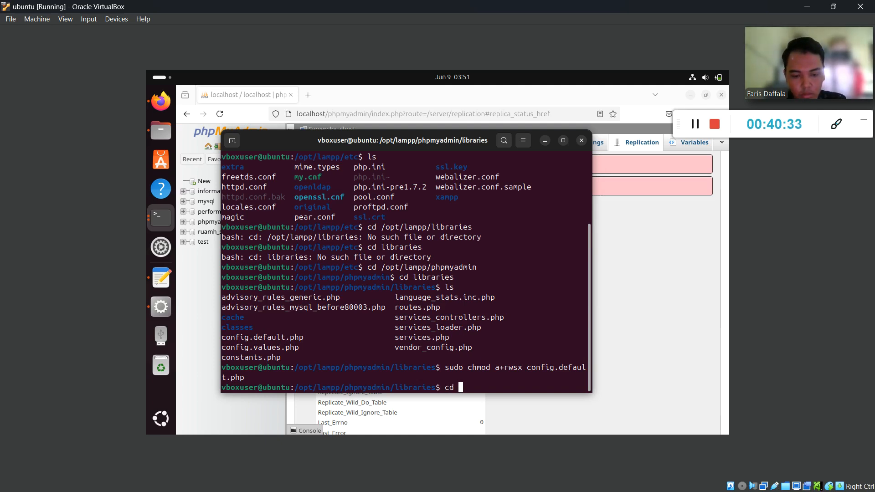
type(" /op")
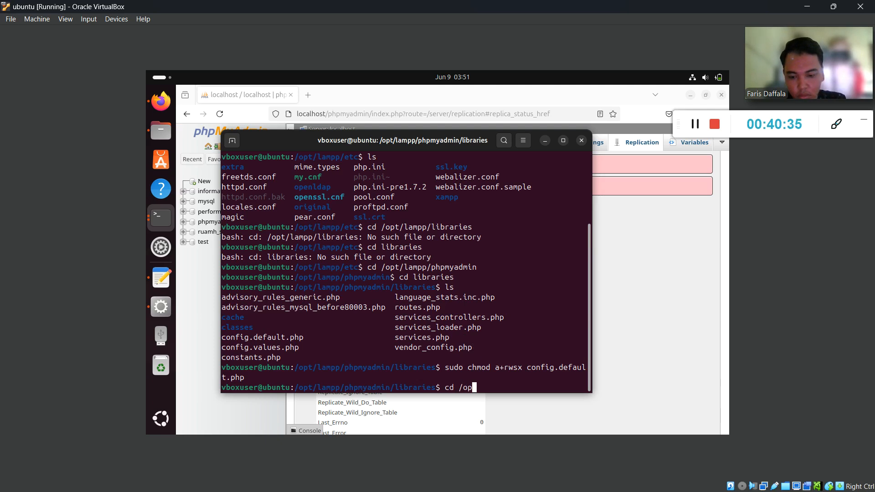
type("t/lampp/")
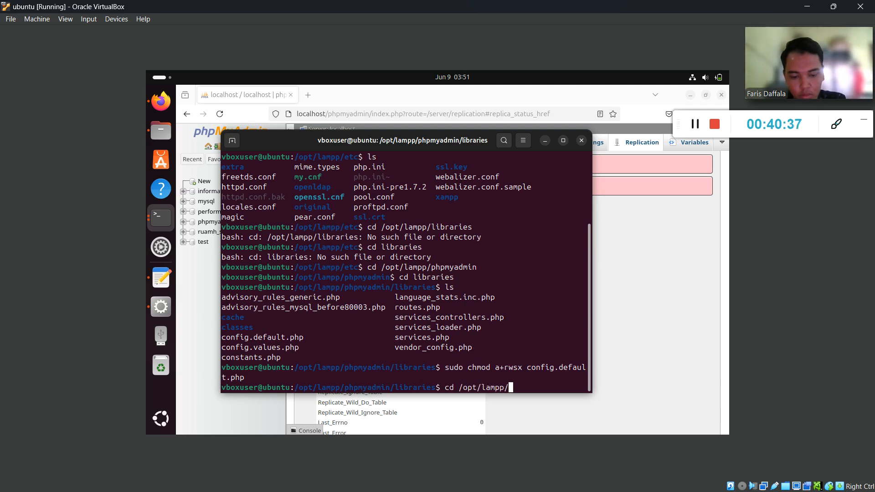
type("bin")
key("Return")
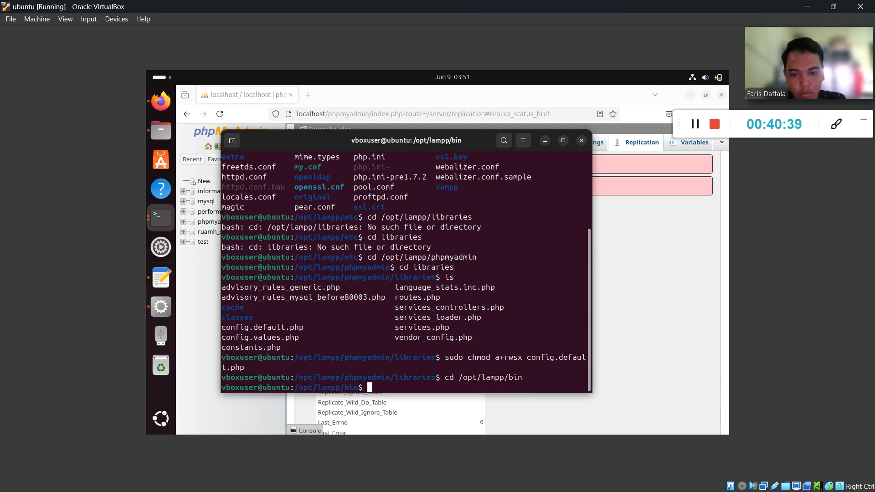
key("Up")
key("Up")
key("Up")
key("Up")
key("Up")
key("Up")
key("Up")
key("Up")
key("Up")
key("Up")
key("Up")
key("Up")
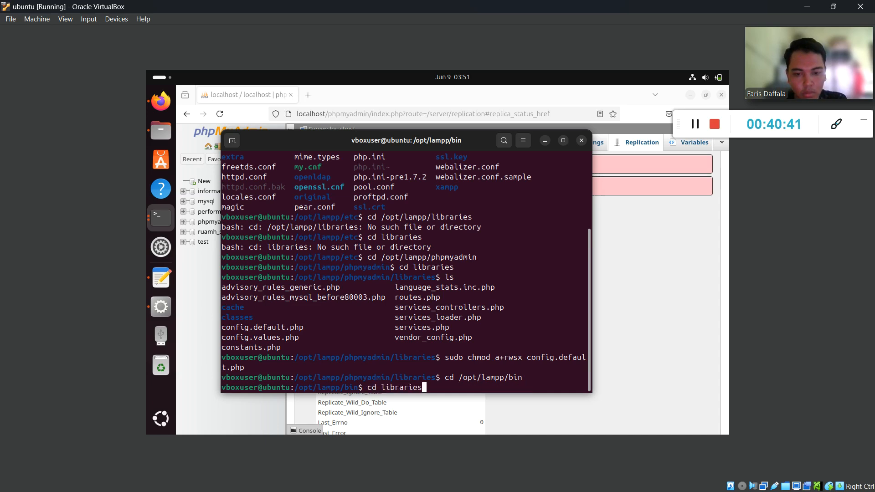
key("Up")
key("Up")
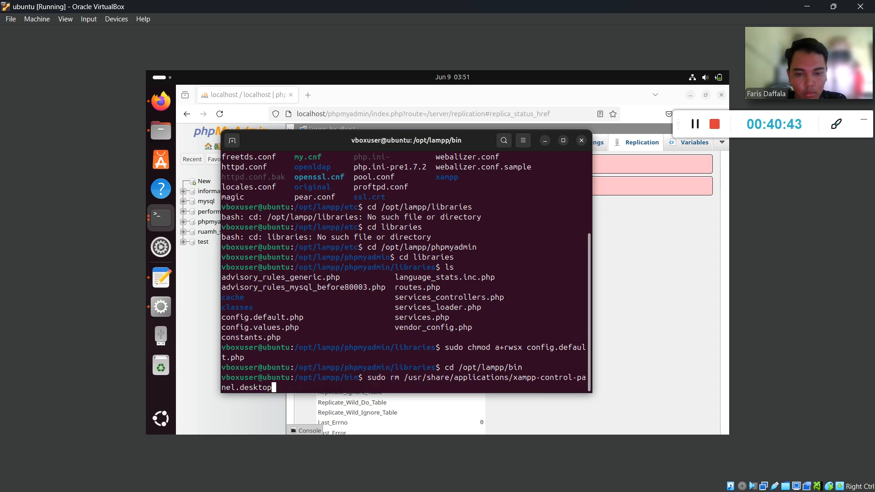
key("Up")
key("Up")
key("Up")
key("Up")
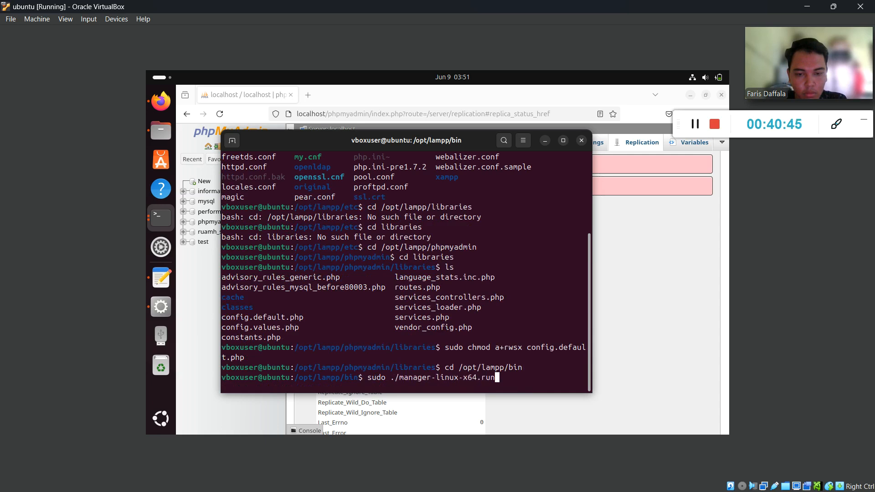
key("Up")
key("Up")
key("Up")
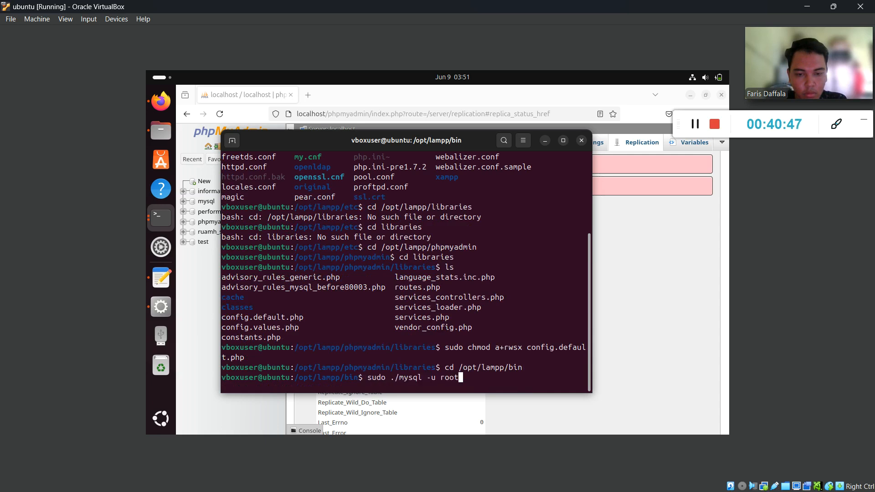
key("Return")
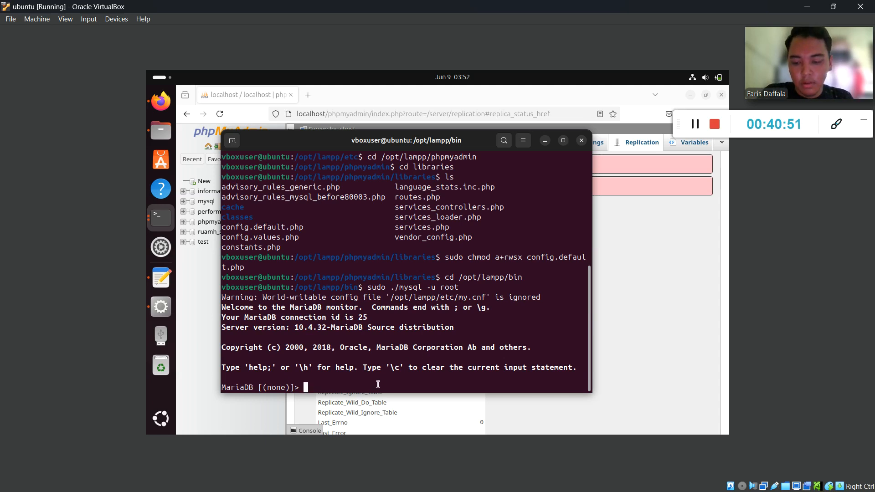
Run stop slave; and show slave status \G; showing Master_Host 192.168.1.30 with both threads No.
type("st")
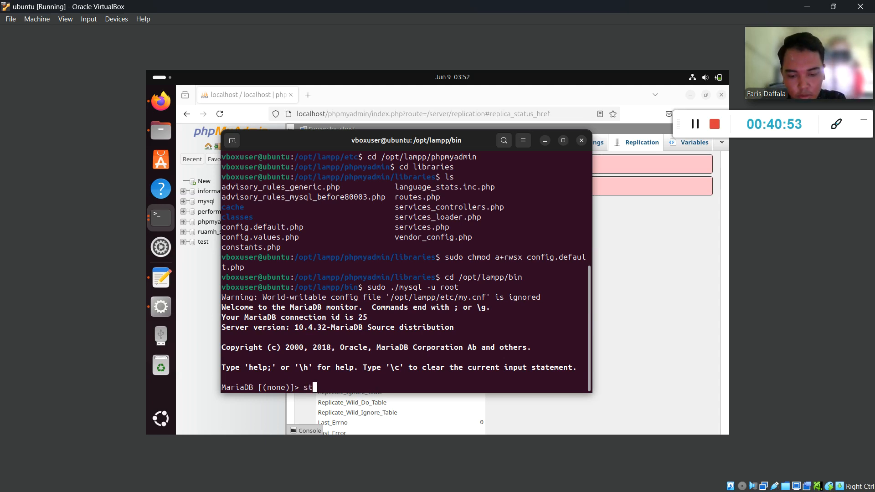
type("op slave")
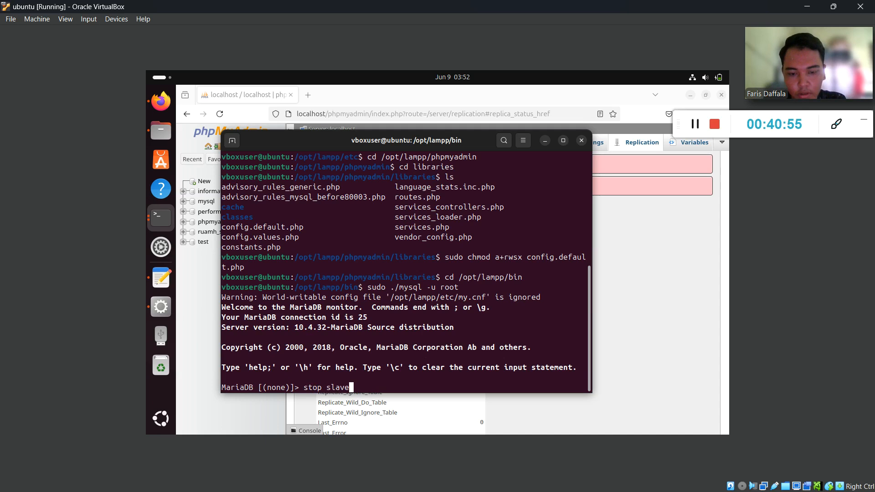
type(";")
key("Return")
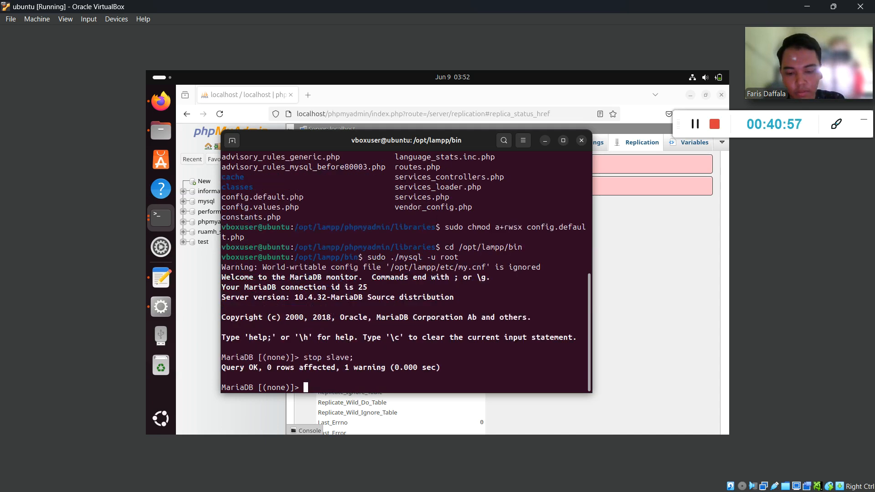
type("show ")
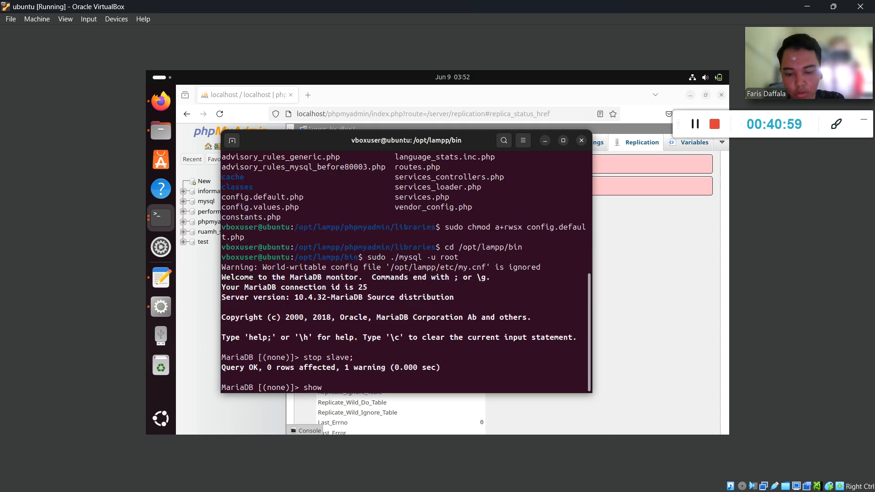
type("slave sta")
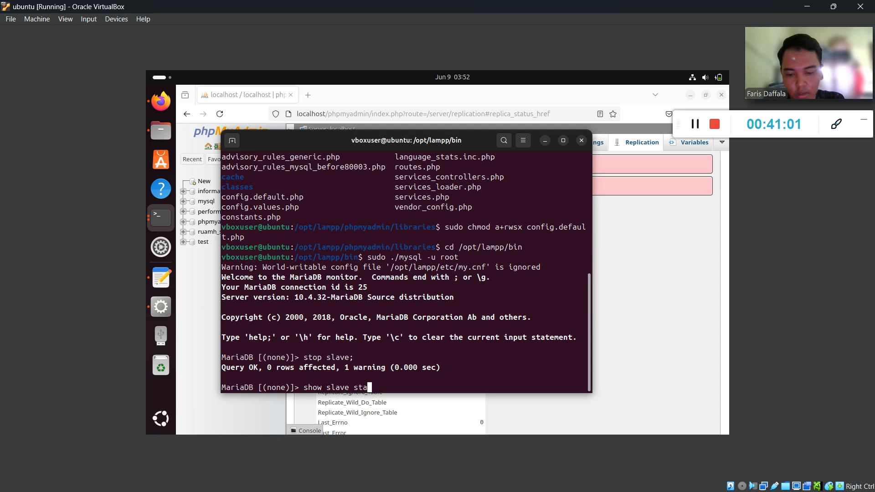
type("uts")
key("BackSpace")
key("BackSpace")
type("tus")
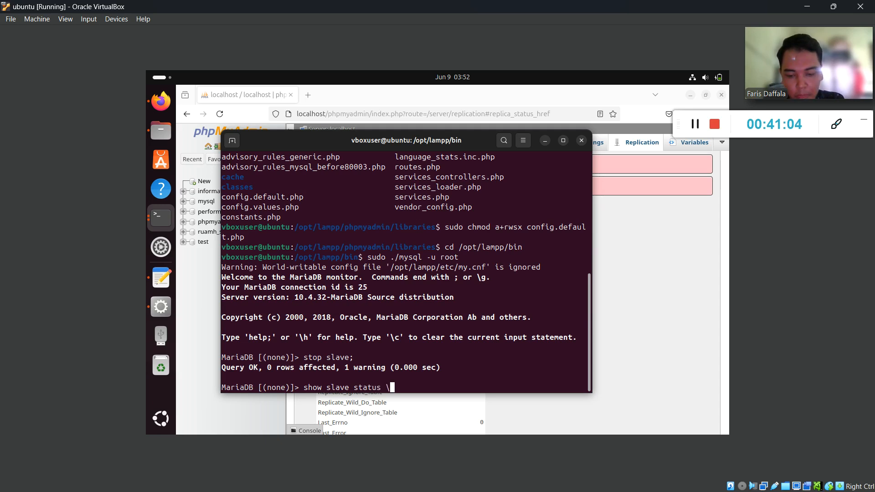
type(" \\G;")
key("Return")
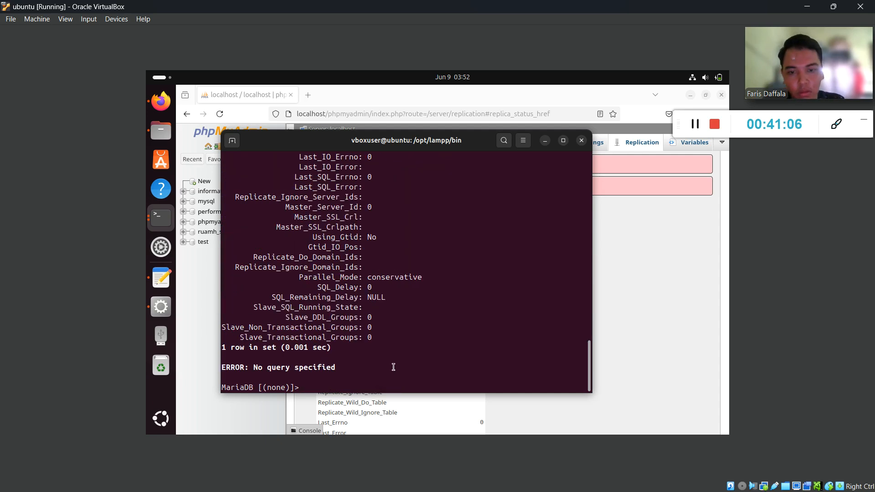
scroll(393, 367, "up", 13)
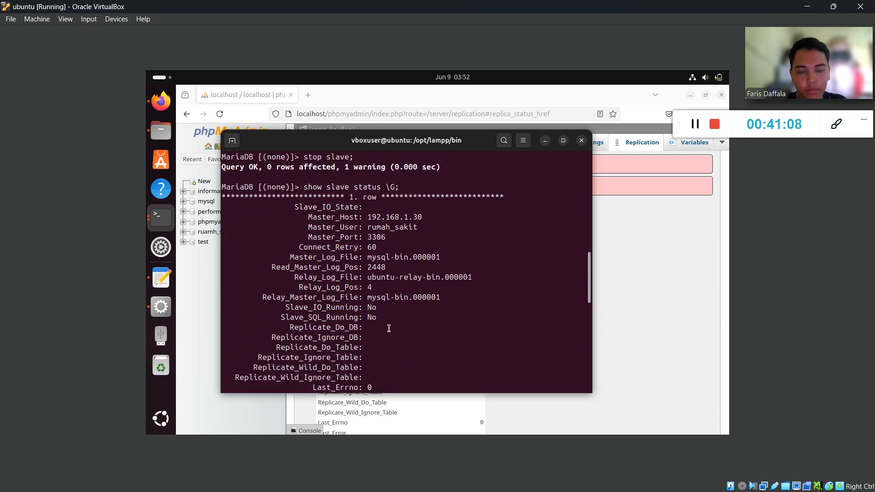
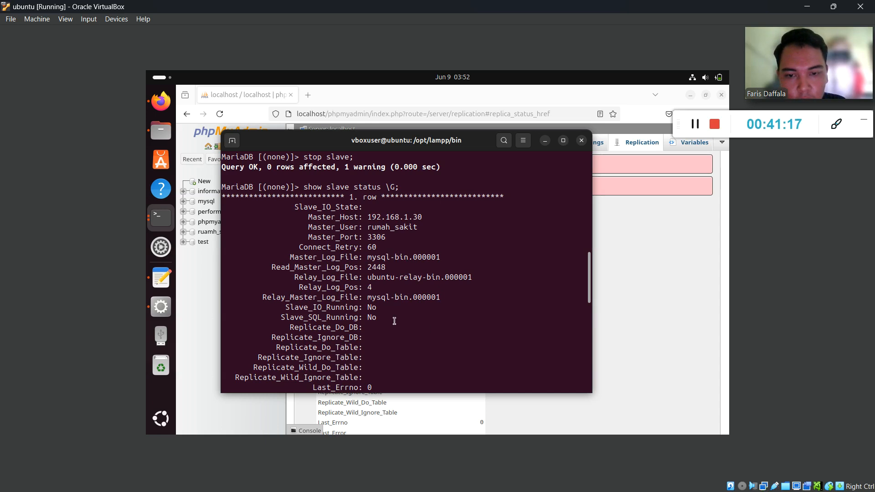
Review the stopped slave status, type CHANGE MASTER TO at the MariaDB prompt, then consult the PDF guide.
scroll(391, 319, "down", 5)
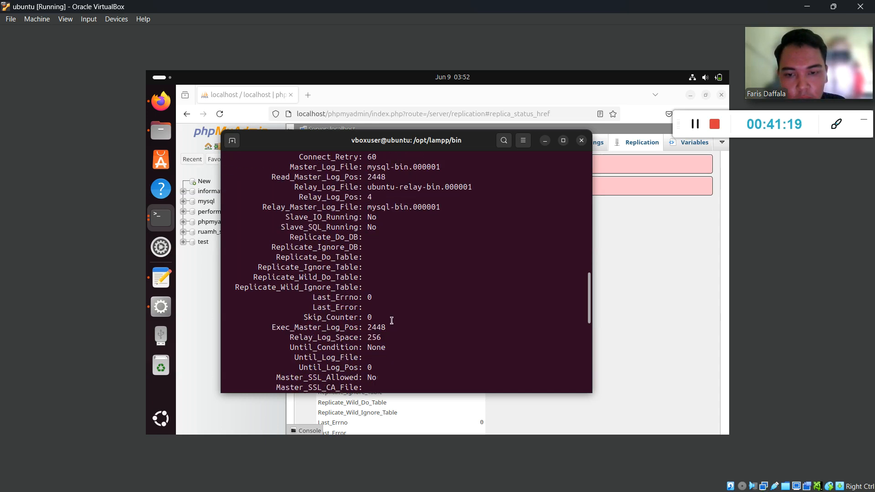
scroll(392, 322, "up", 1)
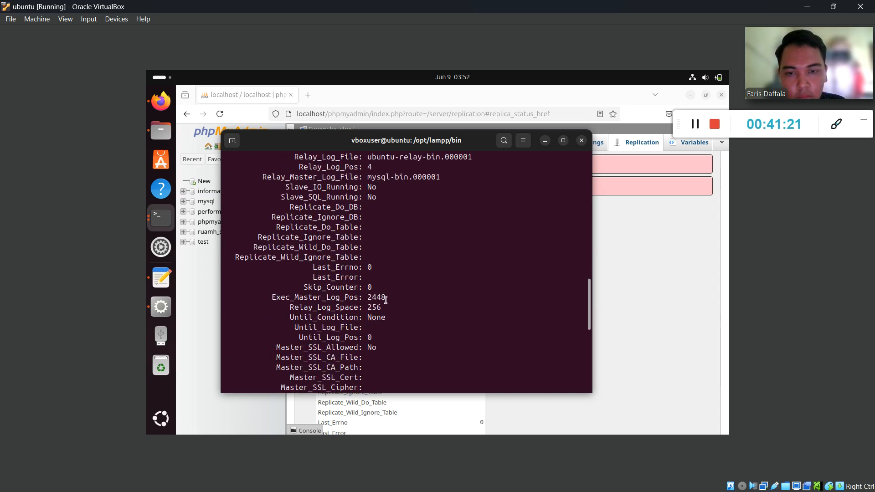
scroll(385, 300, "down", 12)
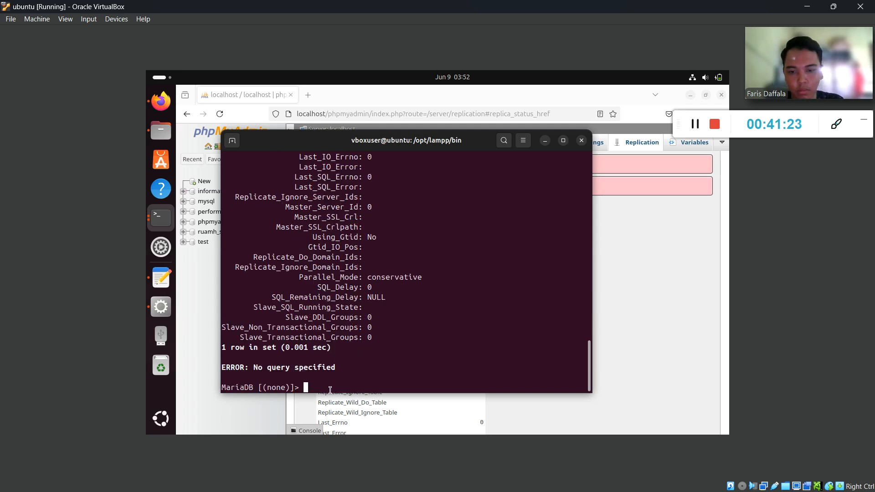
type("change")
key("BackSpace")
key("BackSpace")
key("BackSpace")
key("BackSpace")
key("BackSpace")
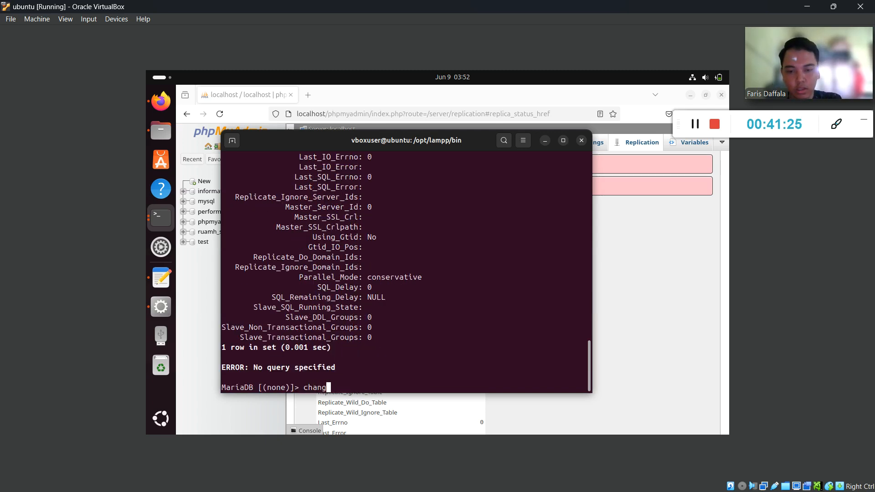
type("CHANGEM")
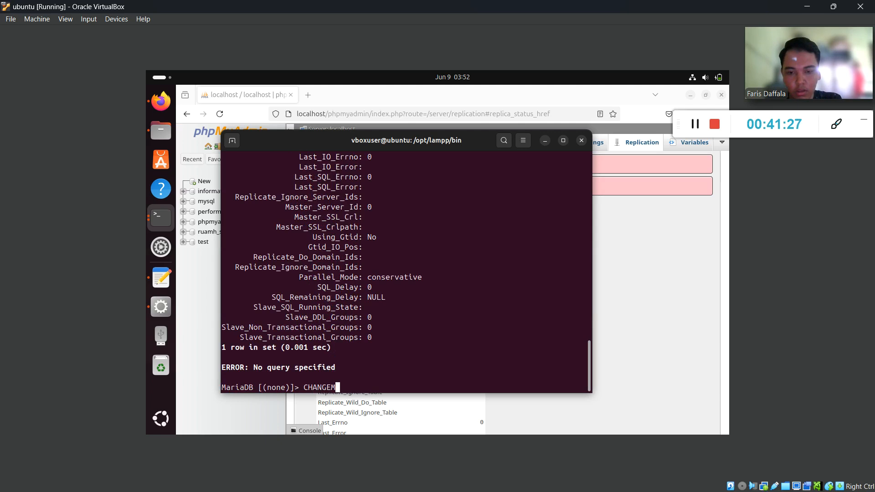
type("MASTER TO")
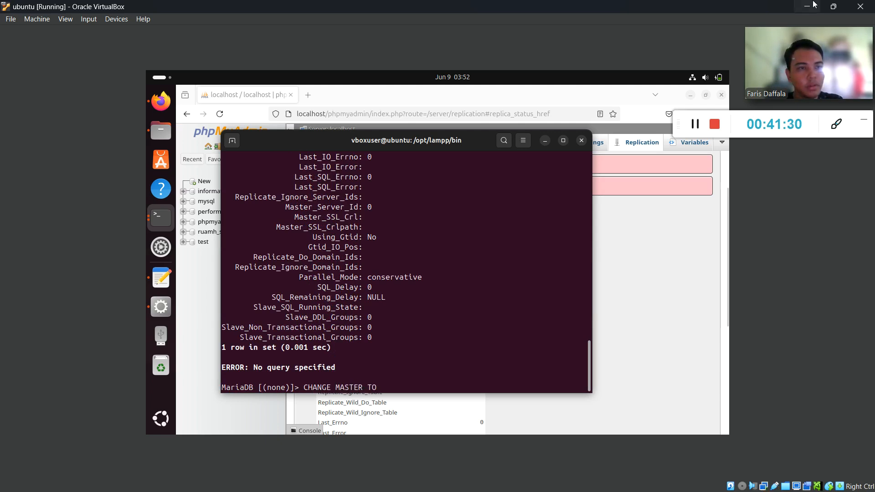
key("alt+Tab")
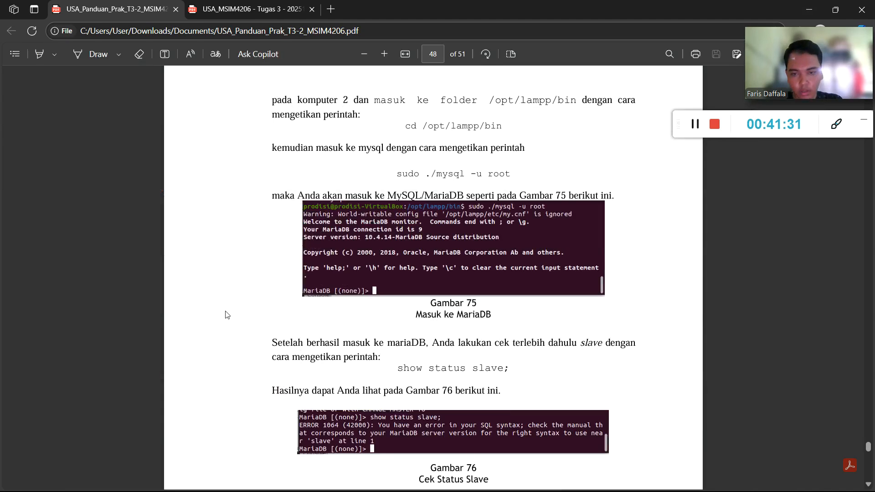
Scroll the PDF guide to the CHANGE MASTER TO example and Tabel 6.
scroll(396, 272, "down", 4)
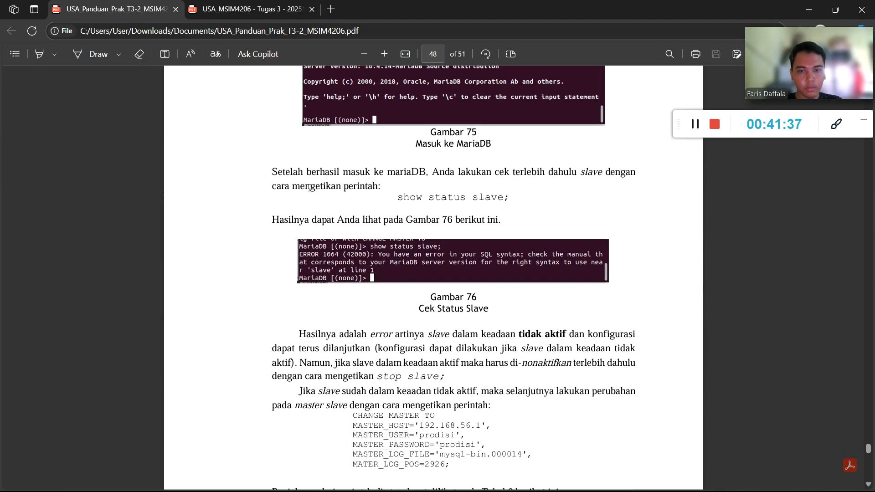
scroll(370, 189, "down", 4)
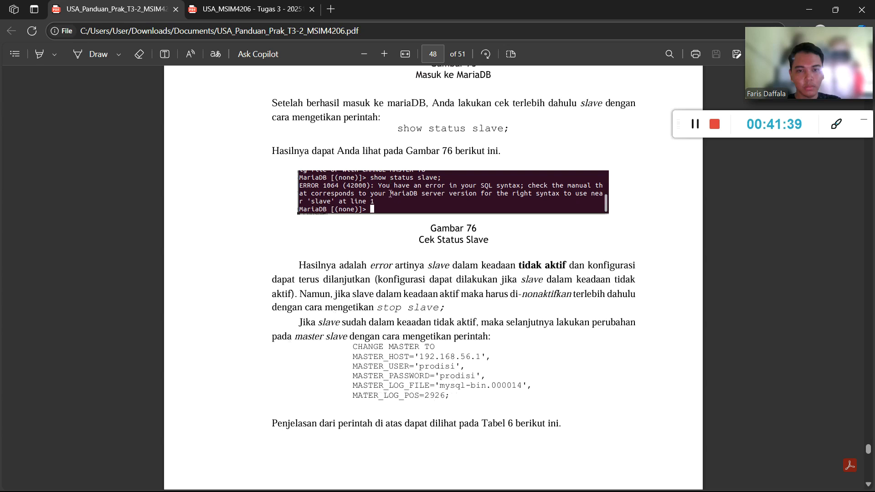
scroll(390, 194, "down", 1)
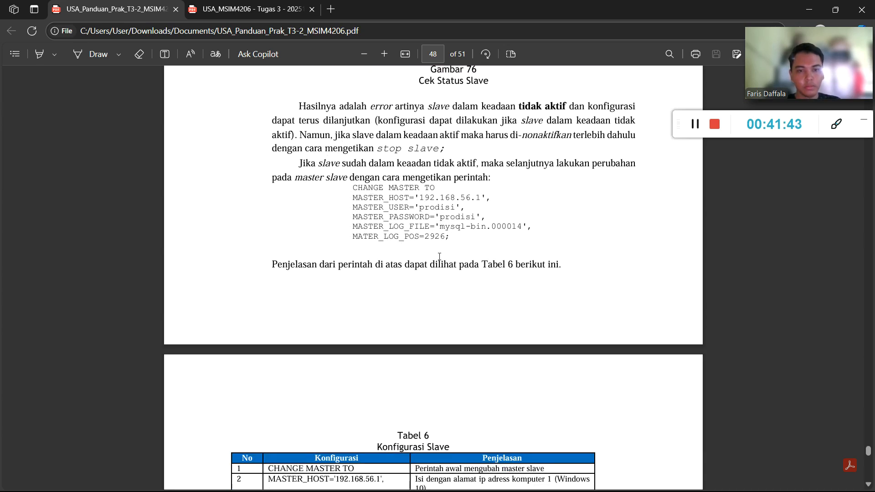
scroll(447, 179, "down", 4)
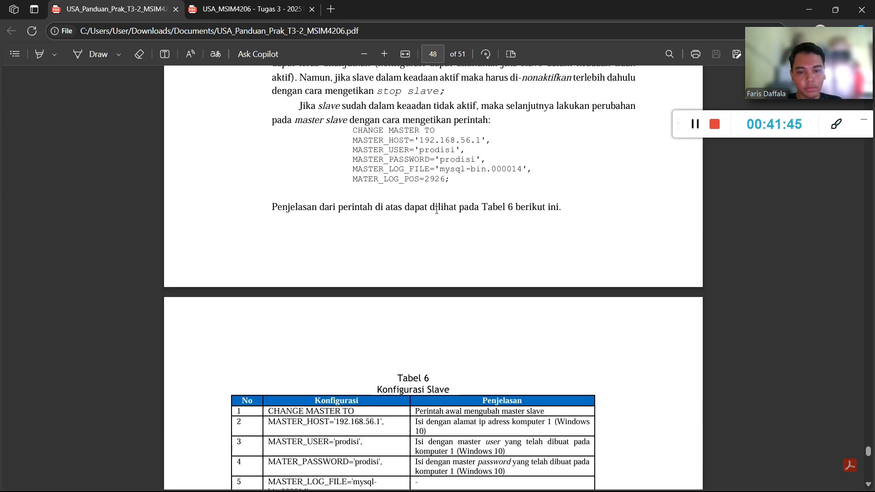
Minimize Edge and return to the Ubuntu virtual machine window.
left_click(820, 10)
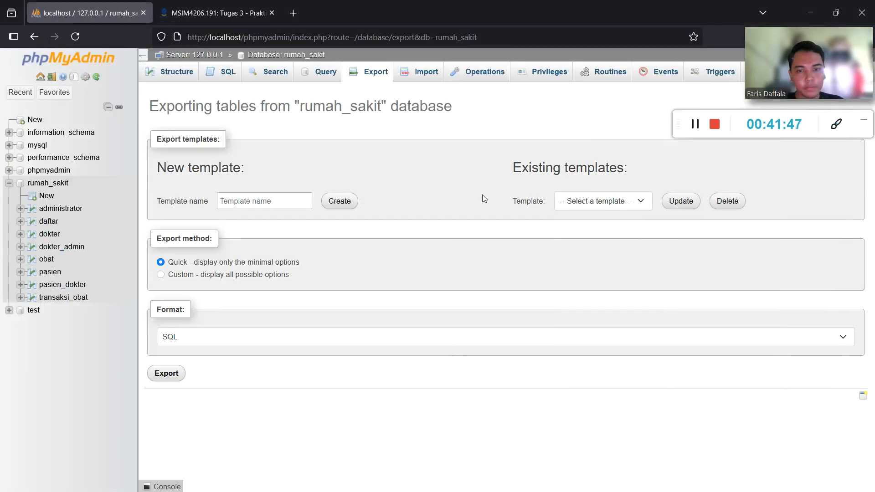
key("super")
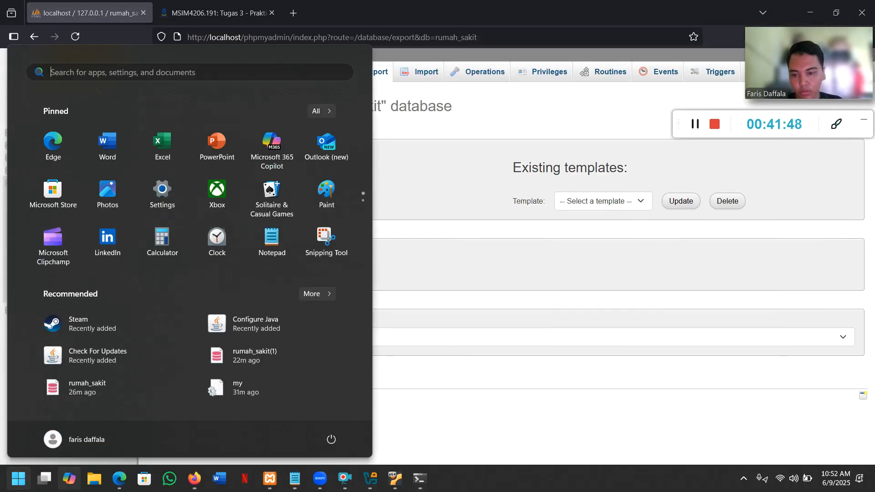
left_click(123, 480)
key("super")
left_click(386, 488)
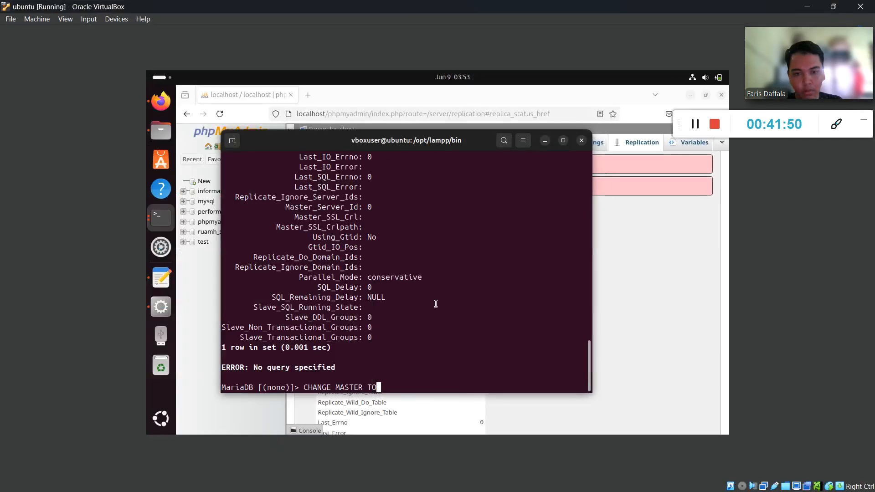
Add the MASTER_HOST='192.168.1.30', line to the CHANGE MASTER TO statement.
key("Return")
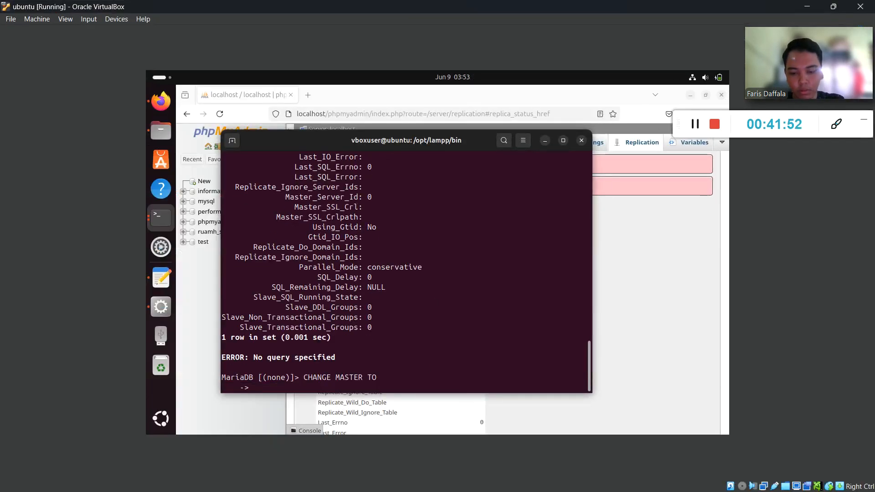
type("MASTE")
key("BackSpace")
key("BackSpace")
key("BackSpace")
key("BackSpace")
key("BackSpace")
type("MASTER")
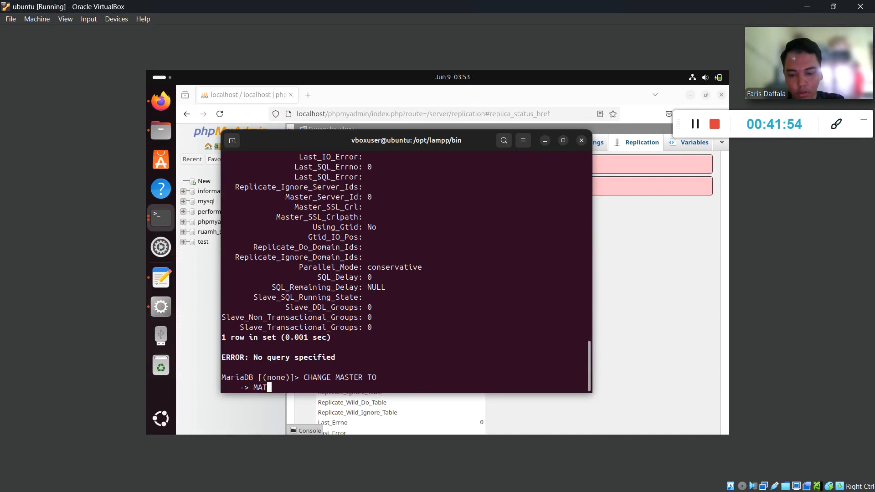
key("BackSpace")
key("BackSpace")
key("BackSpace")
key("BackSpace")
type("STER")
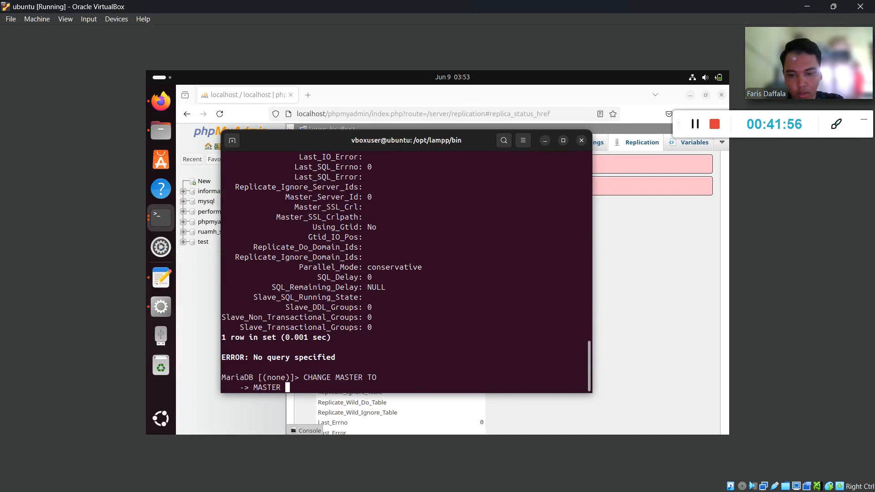
type("_HOST='192.168.1")
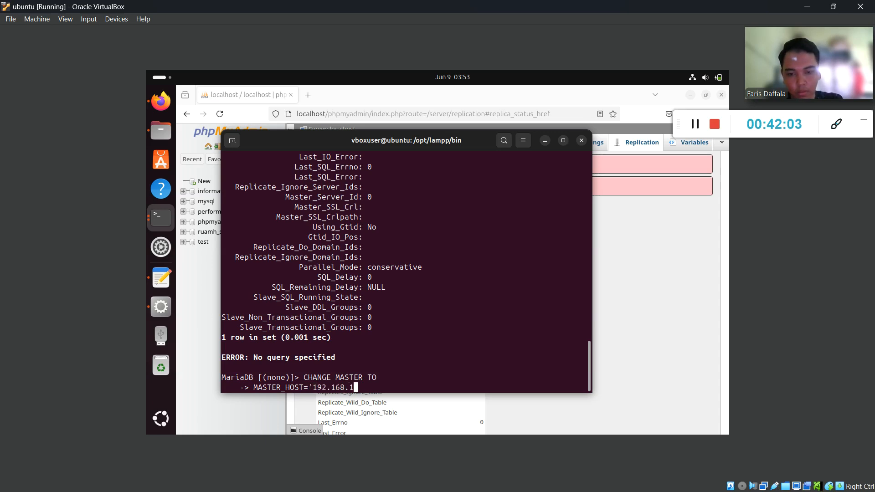
type("/")
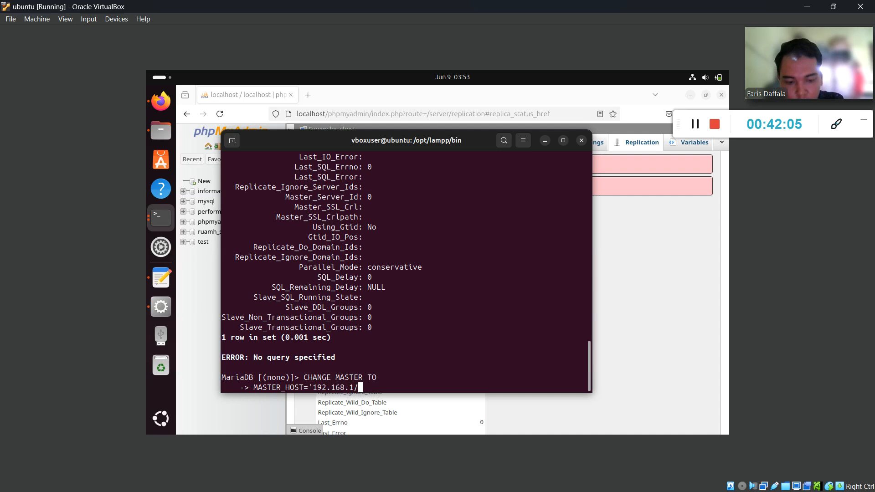
key("BackSpace")
type(".30")
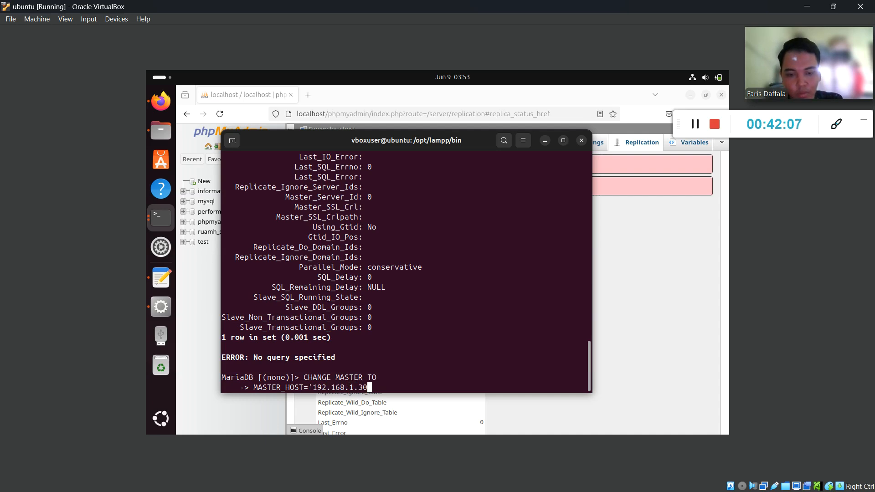
type("',")
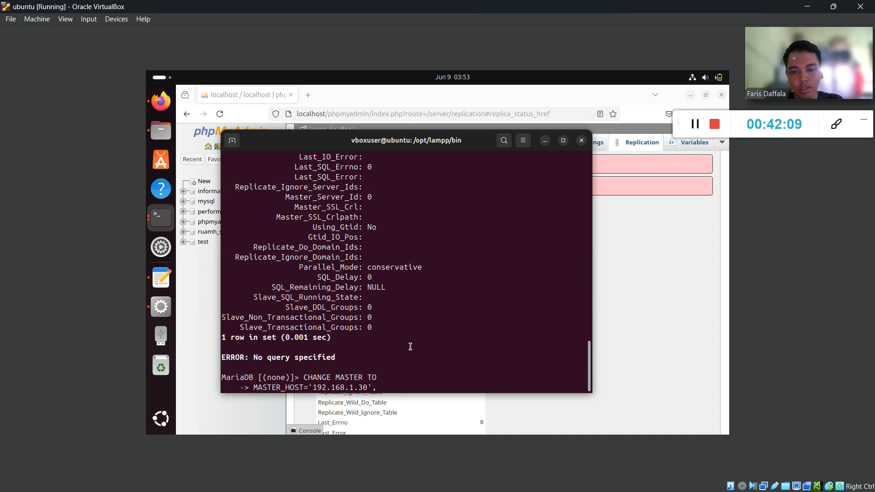
double_click(319, 387)
left_click(403, 387)
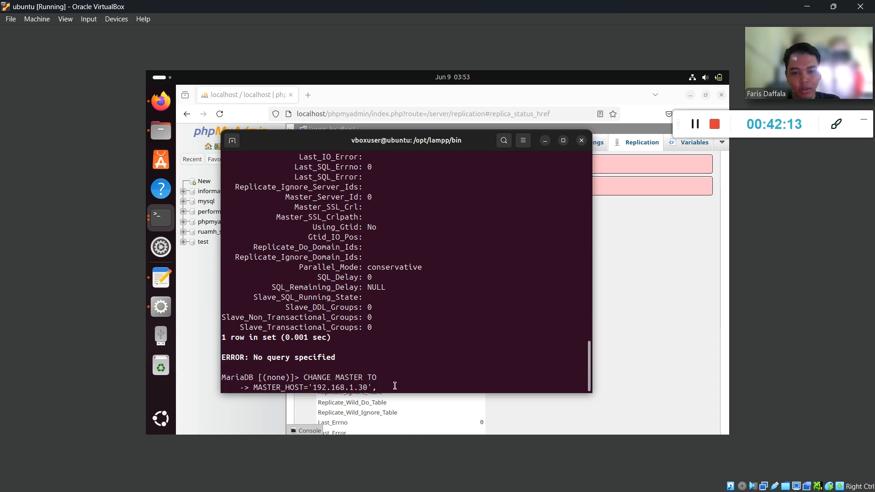
key("Return")
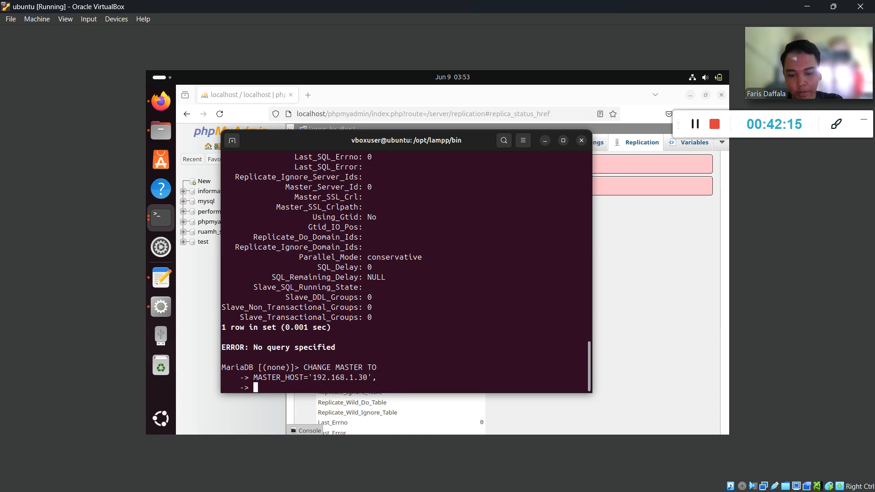
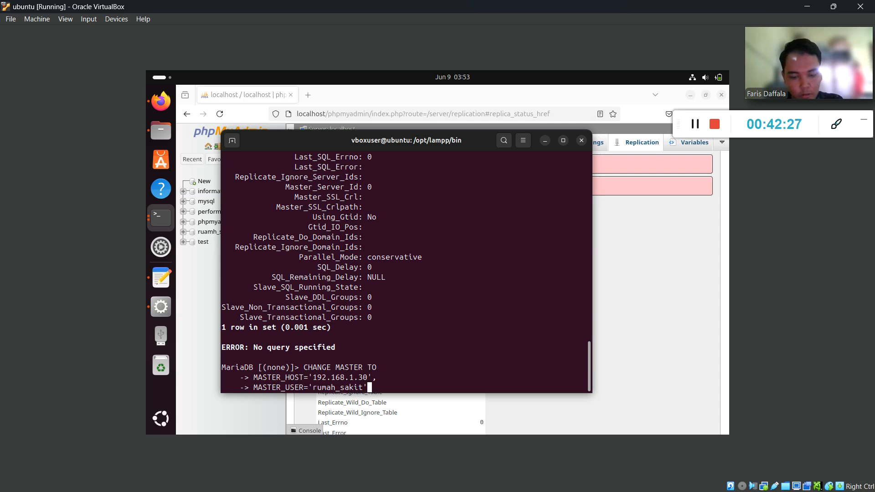
key("Return")
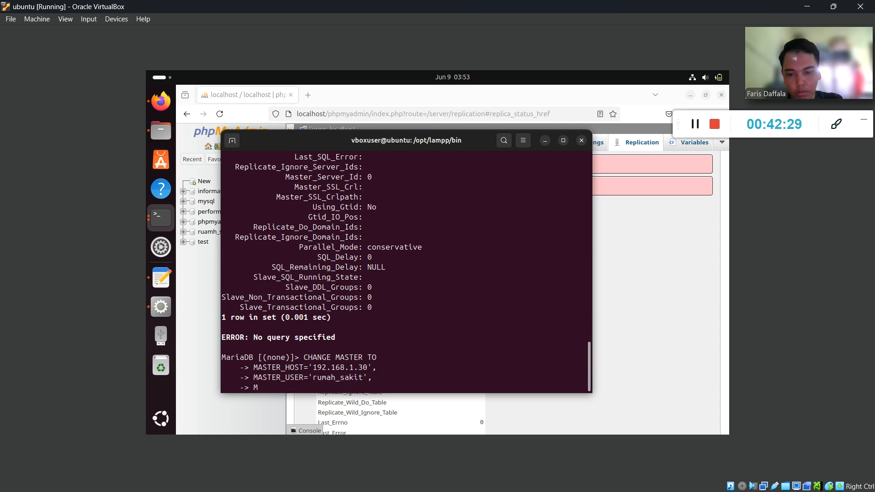
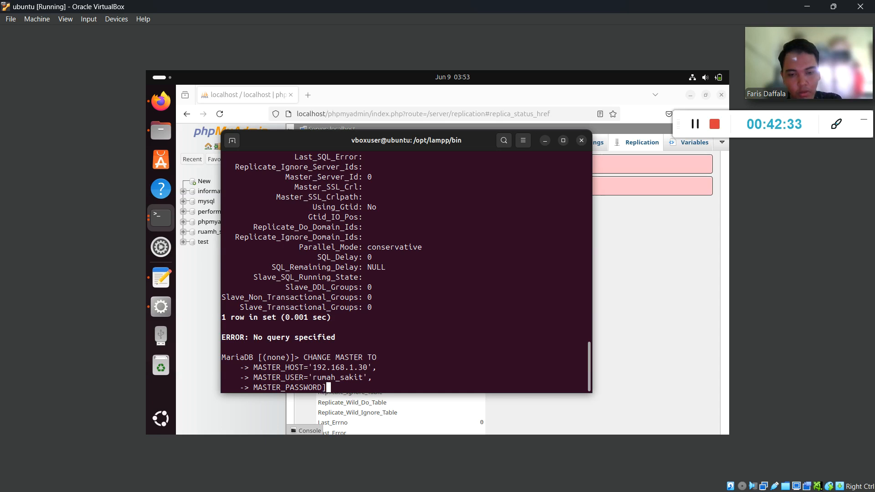
key("BackSpace")
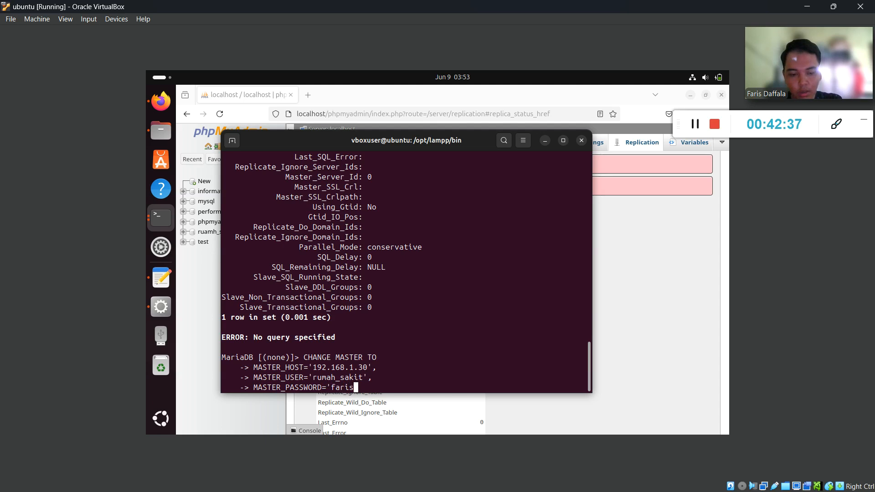
key("Return")
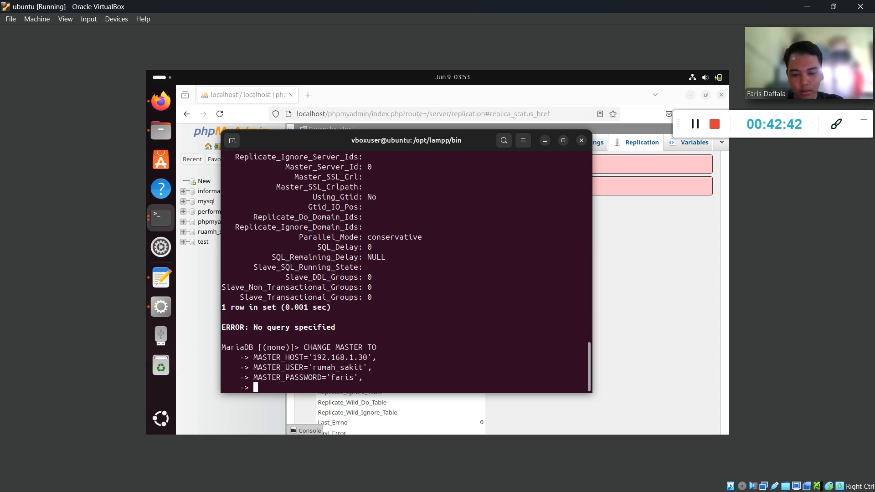
Begin the MASTER_LOG_FILE='mysql-bin line, then bring the phpMyAdmin browser window forward.
type("MASTER_")
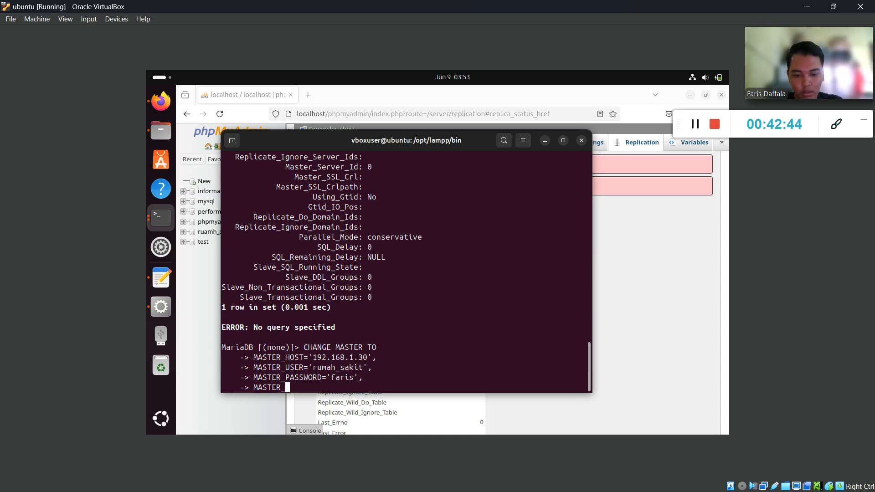
type("LOG")
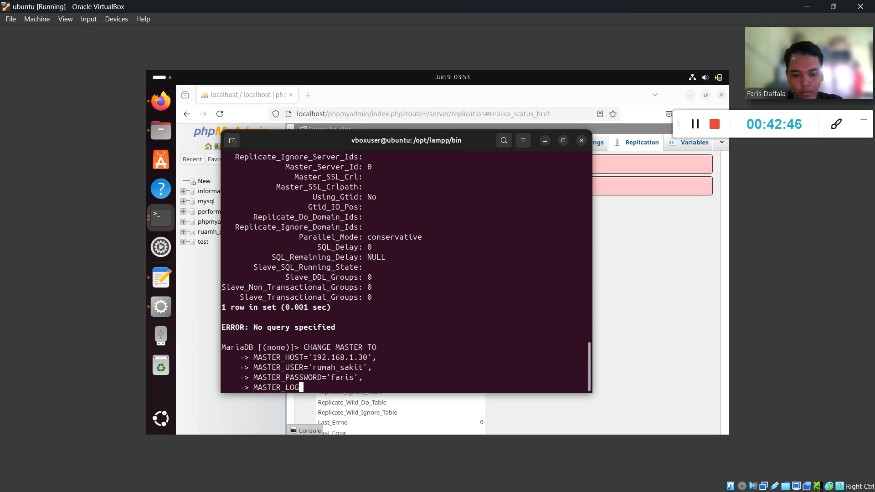
type("_FILE")
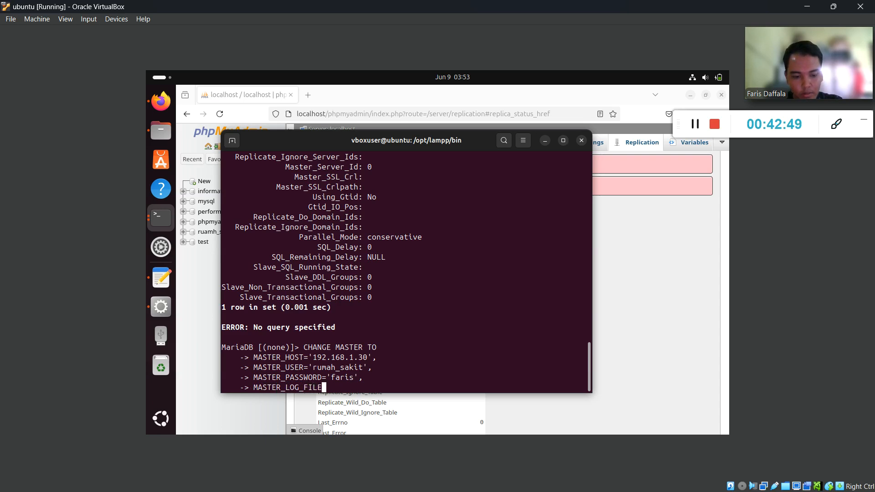
type("='")
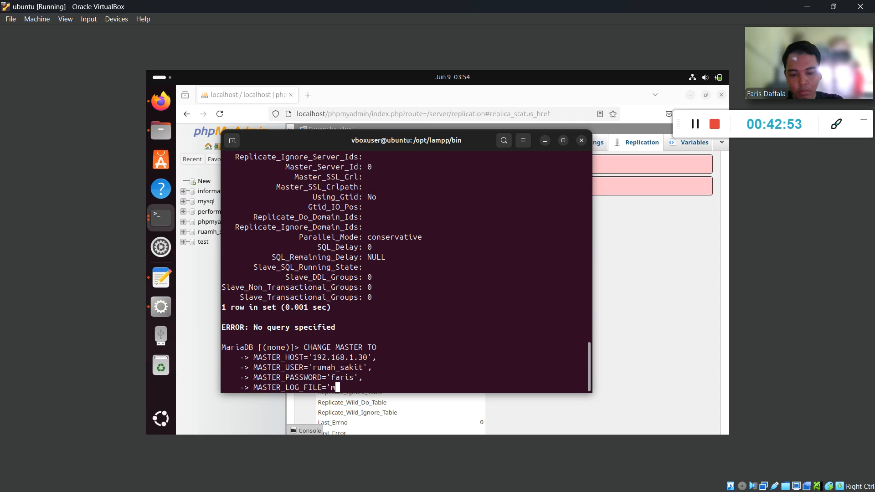
type("mysql-bin.")
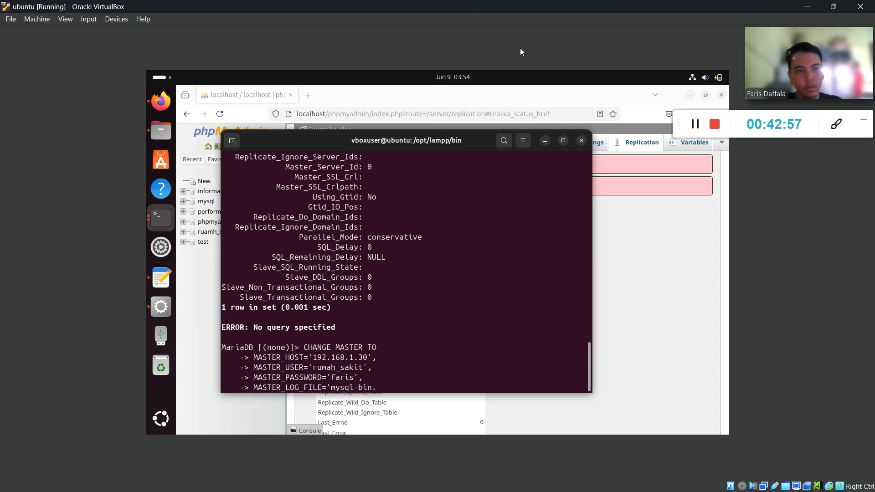
key("alt+Tab")
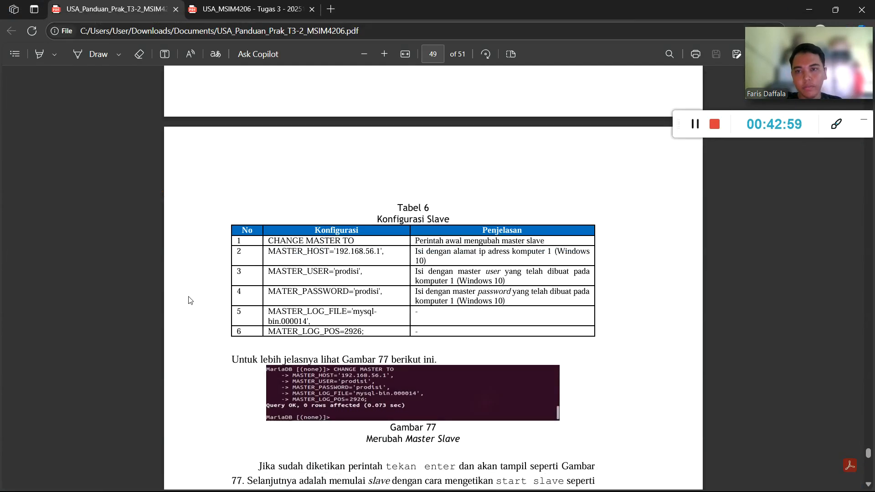
key("super")
mouse_move(194, 479)
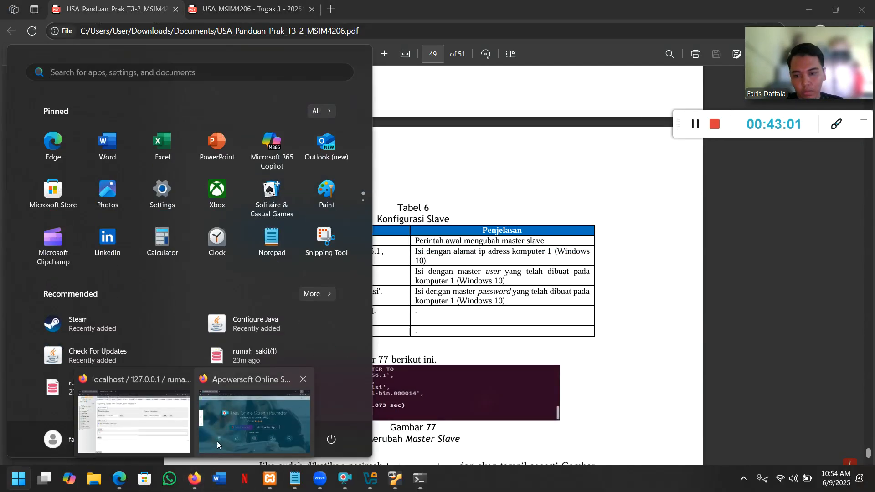
left_click(180, 410)
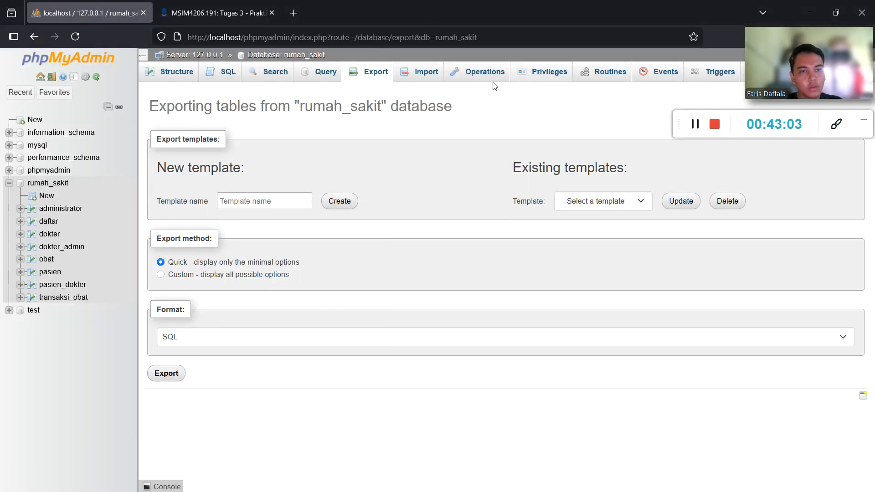
Show primary status on phpMyAdmin's Replication page: binlog mysql-bin.000001 at position 2448.
left_click(50, 184)
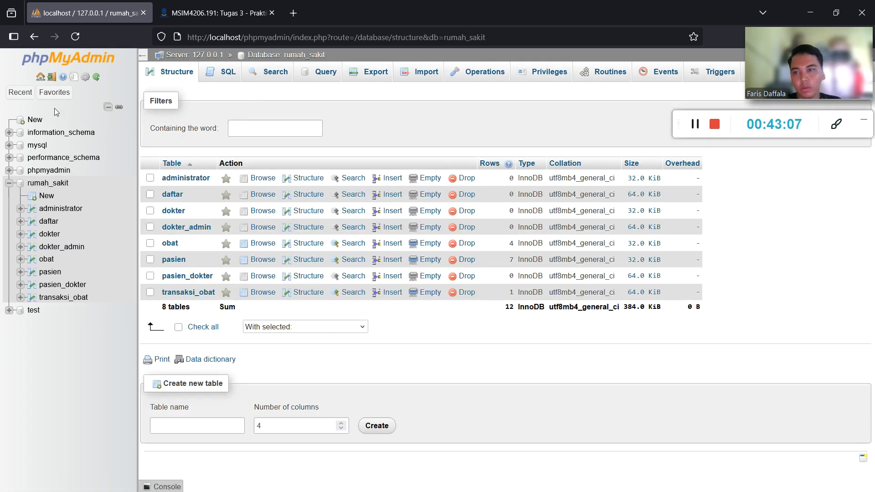
left_click(65, 61)
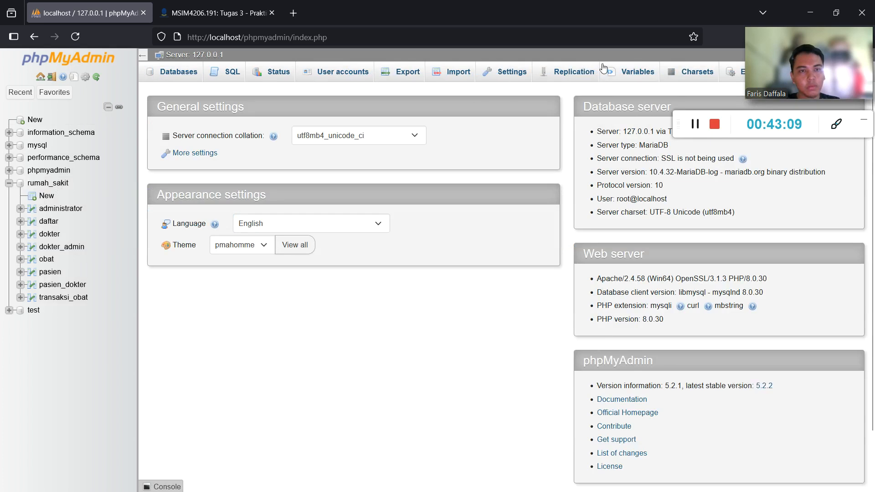
left_click(570, 72)
left_click(228, 170)
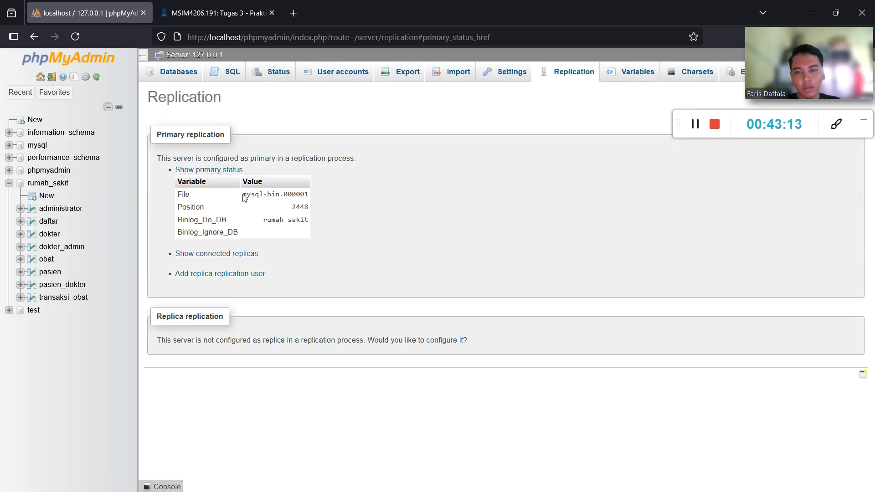
left_click_drag(244, 195, 314, 195)
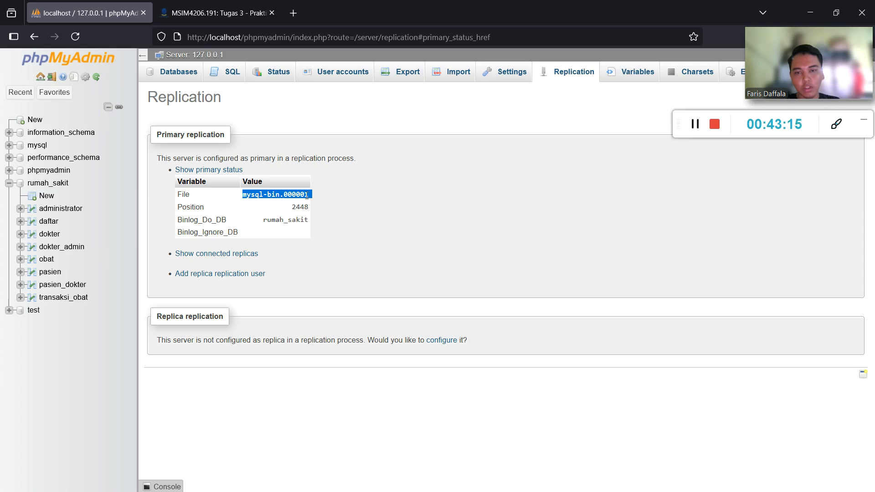
left_click(308, 196)
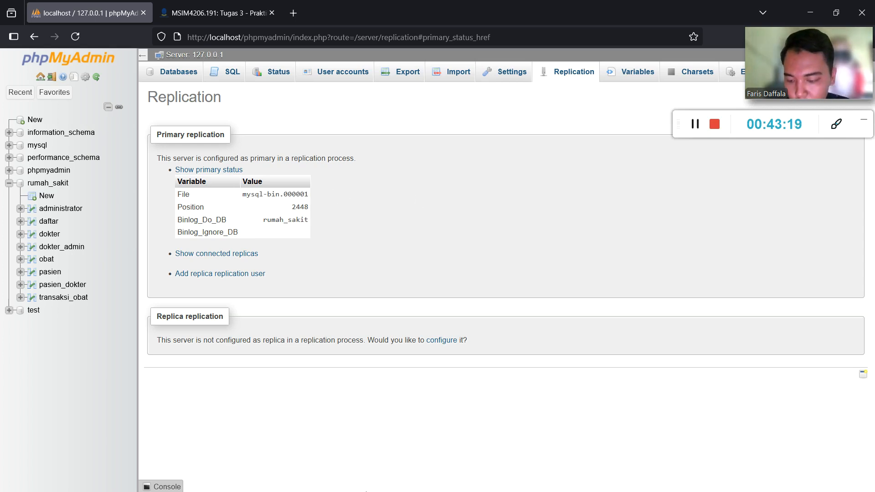
key("super")
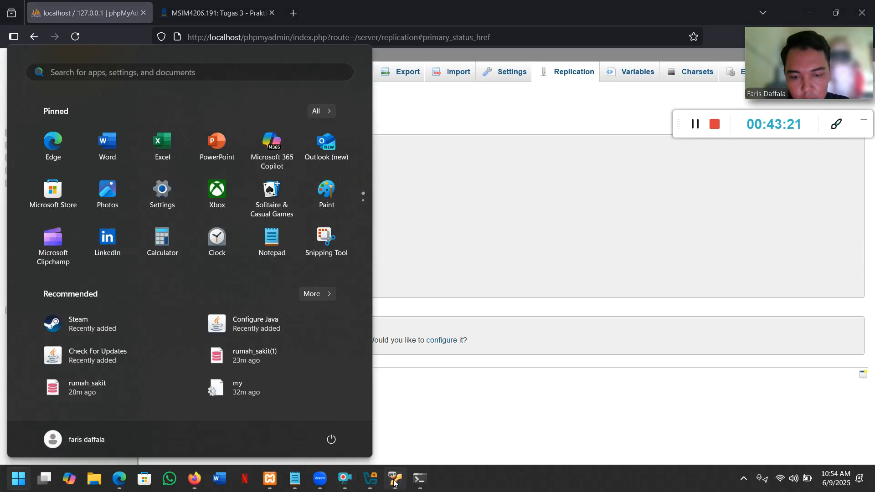
Finish and run CHANGE MASTER TO with log file mysql-bin.000001 and MASTER_LOG_POS=2448.
left_click(395, 479)
type("0")
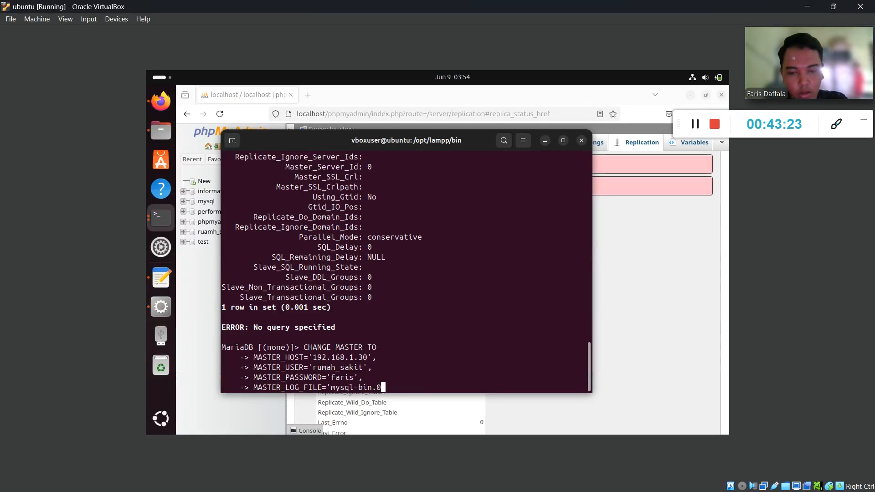
type("00001")
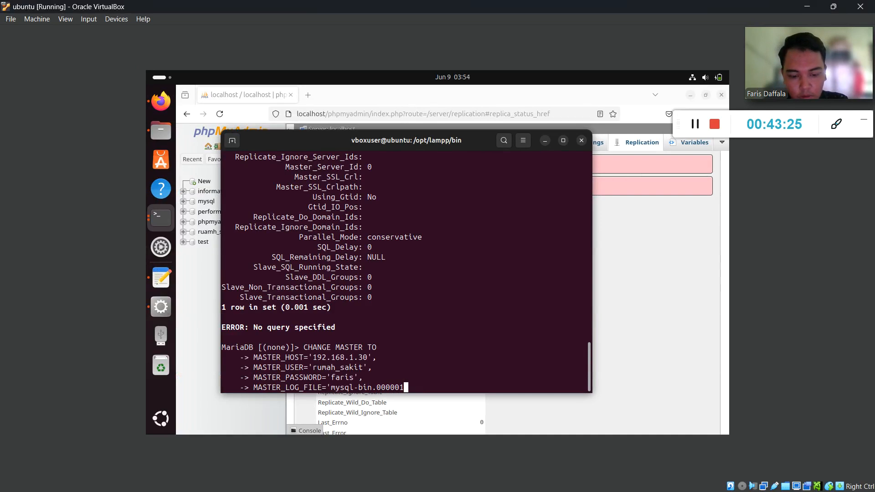
type("',")
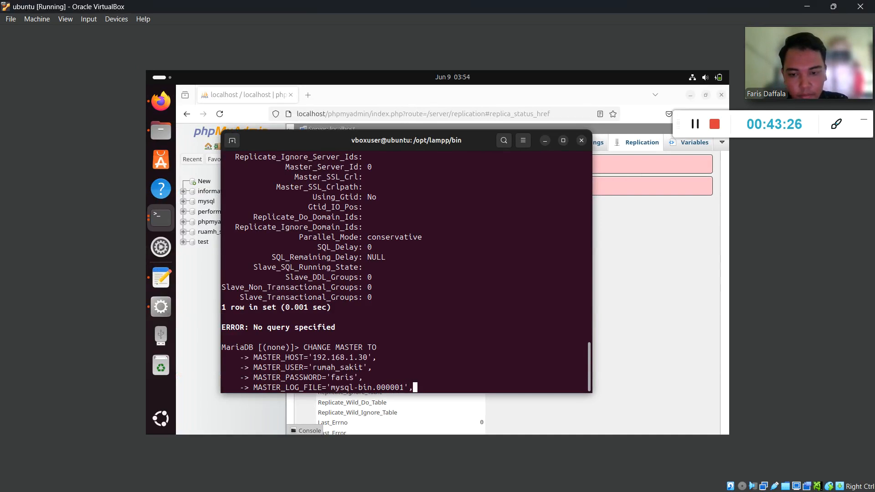
key("Return")
type("MASTER")
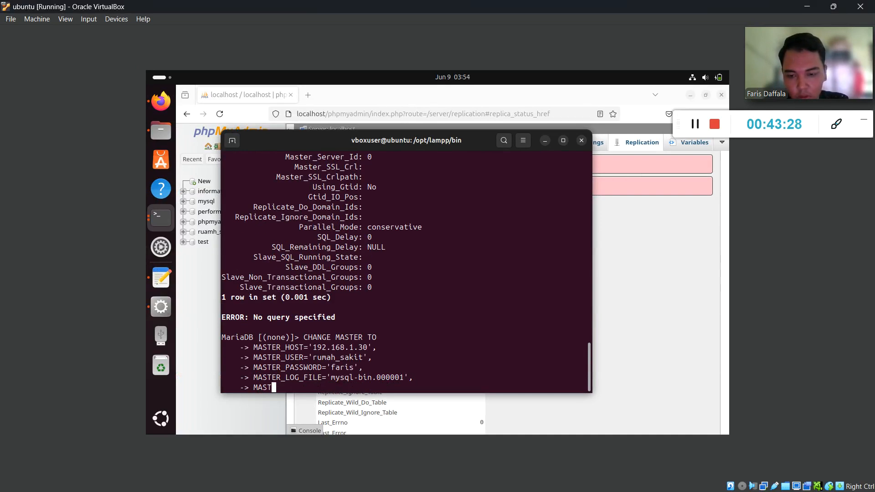
type("G")
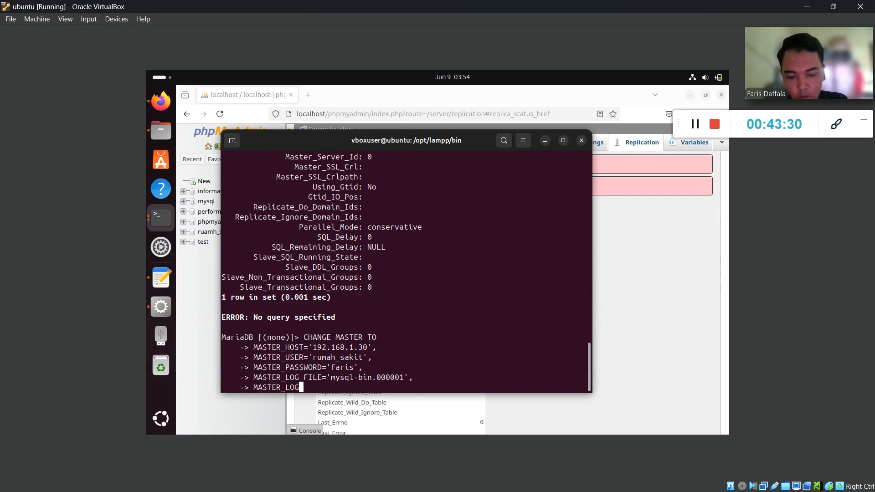
type("_POS=")
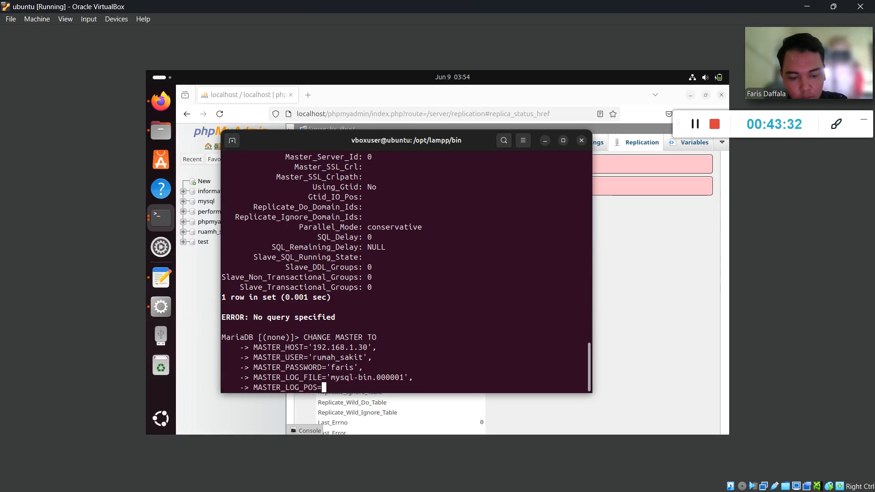
key("alt+Tab")
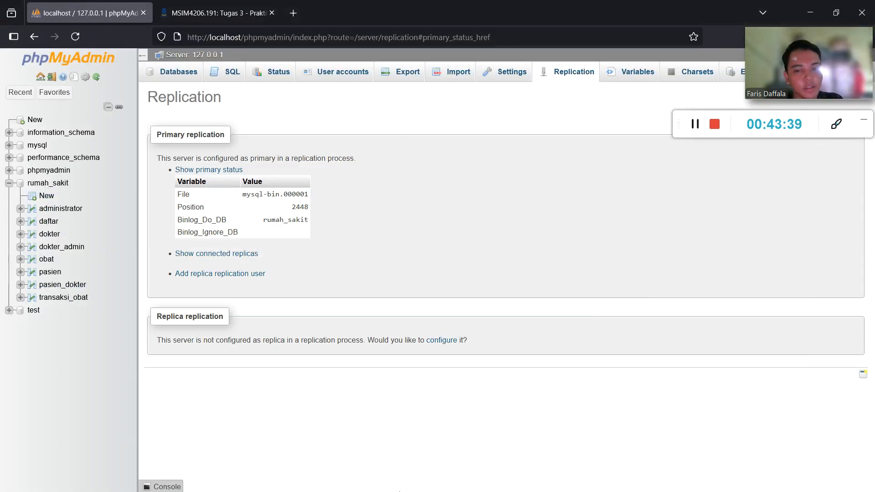
left_click(22, 483)
left_click(392, 484)
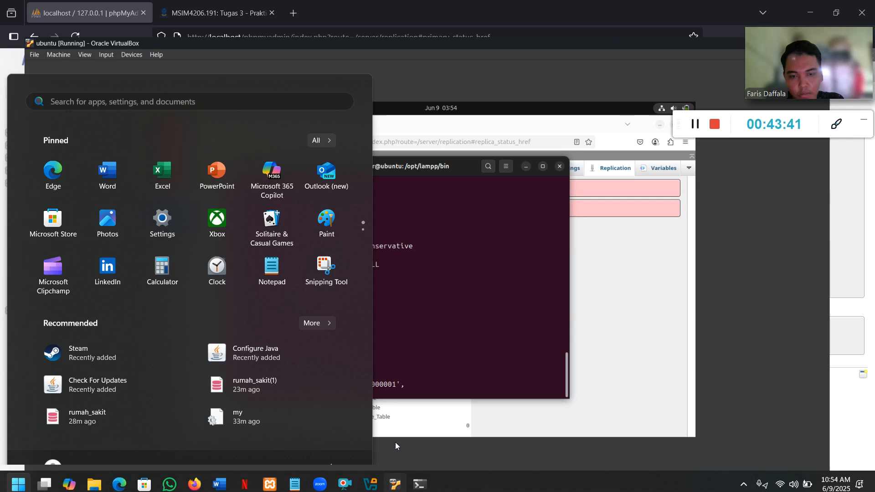
type("2448")
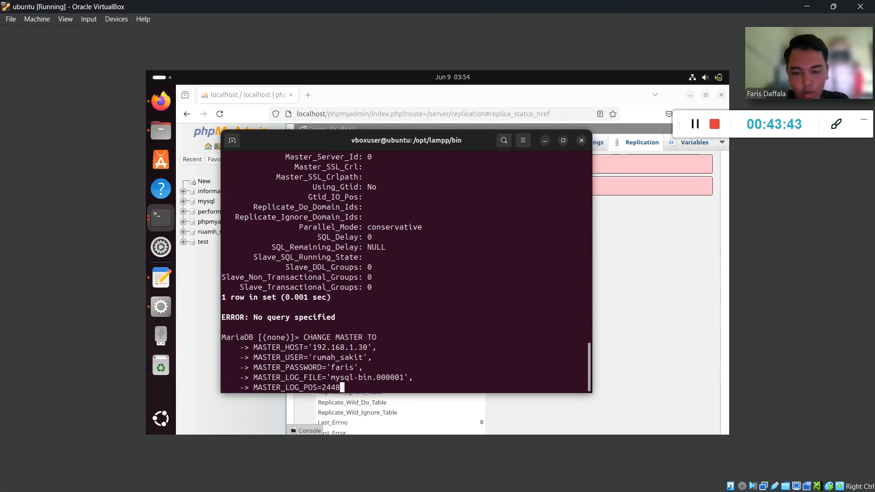
type(";")
key("Return")
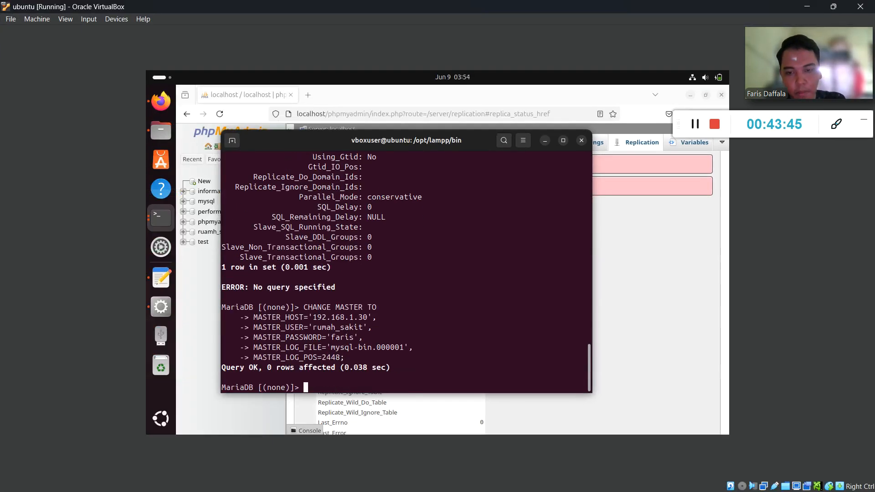
Run start slave;, correcting the misspelled 'salve' and re-running it.
type("start")
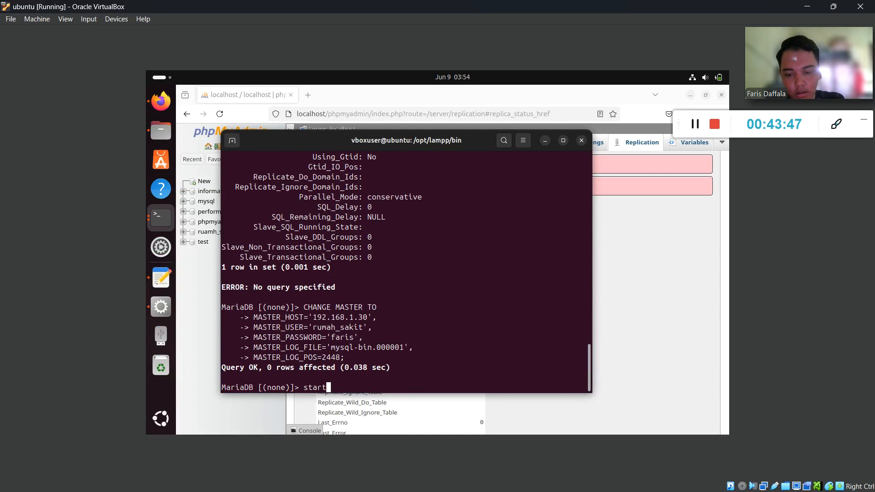
type(" salve;")
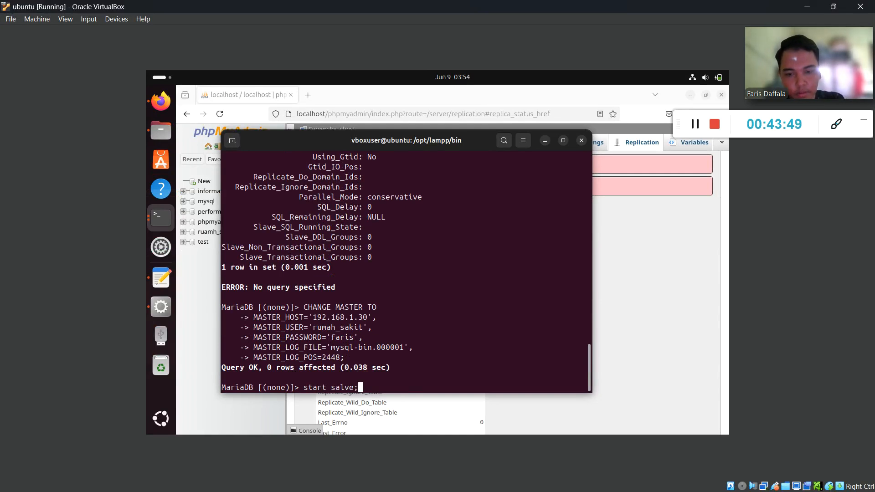
key("Return")
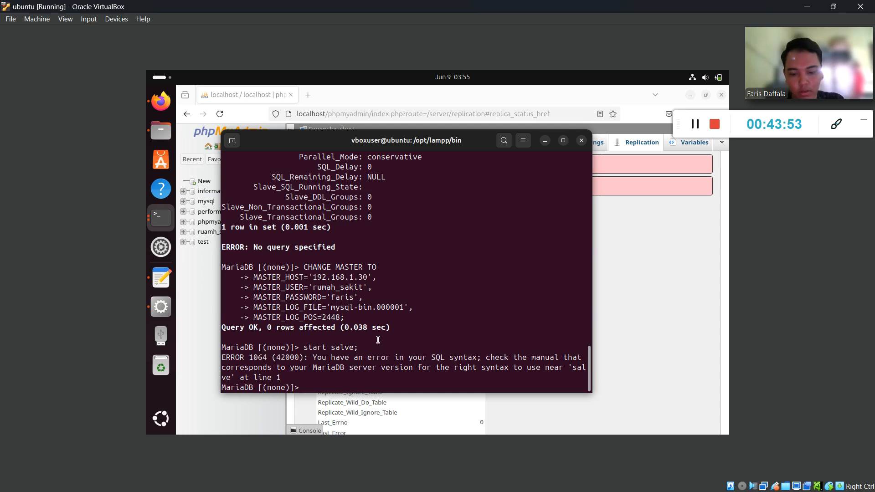
key("Up")
key("BackSpace")
key("BackSpace")
key("BackSpace")
key("BackSpace")
key("BackSpace")
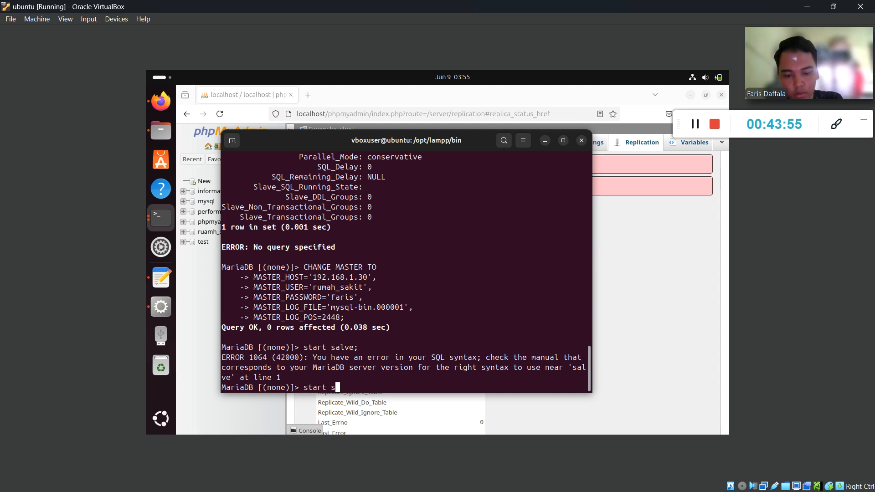
type("lave;")
key("Return")
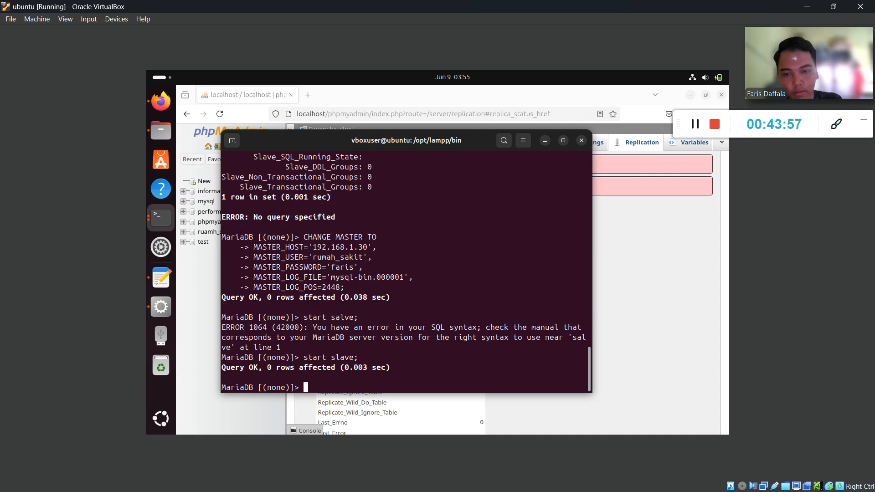
Reload Replication, open the replica status table, and highlight Slave_SQL_Running Yes and Slave_IO_Running No.
left_click(161, 101)
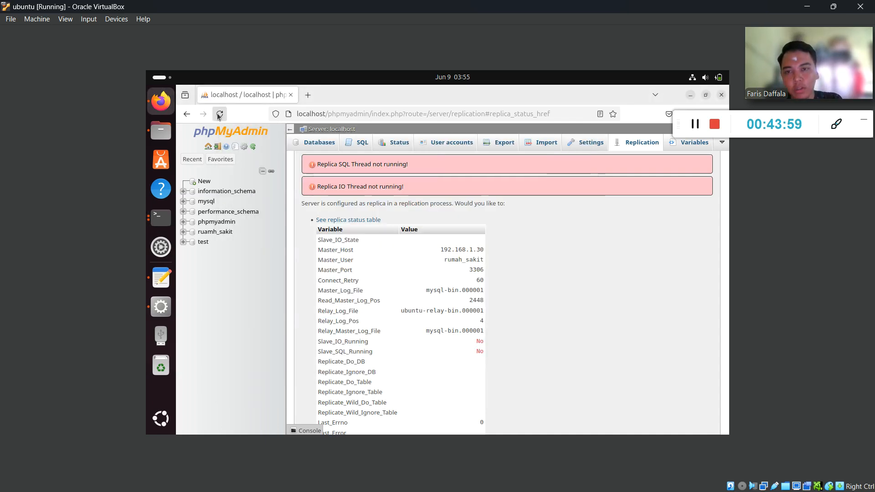
left_click(219, 115)
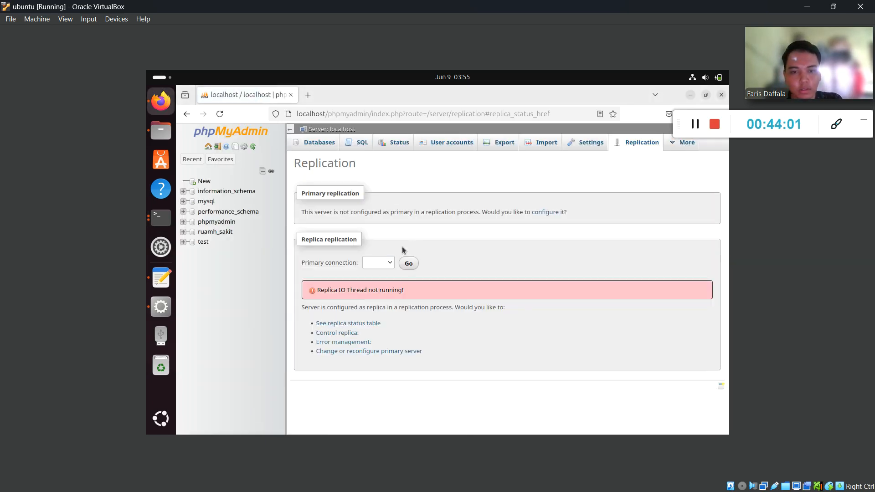
left_click(353, 324)
scroll(422, 297, "down", 3)
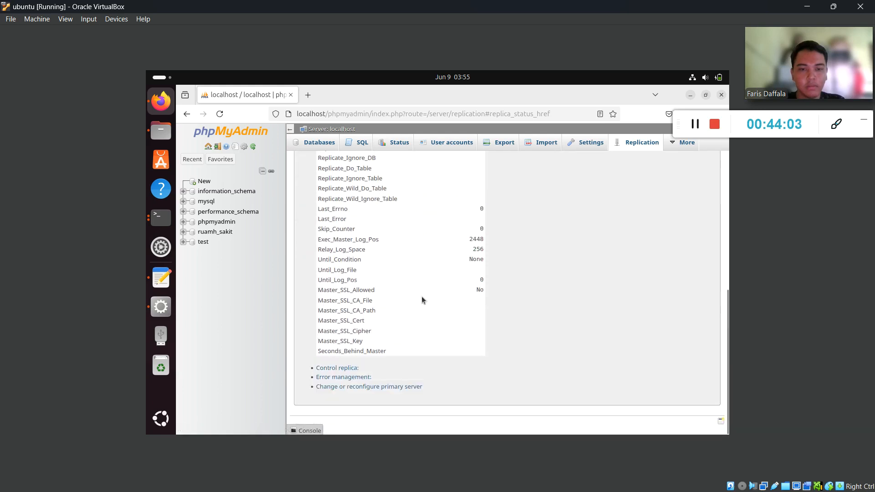
scroll(423, 299, "up", 3)
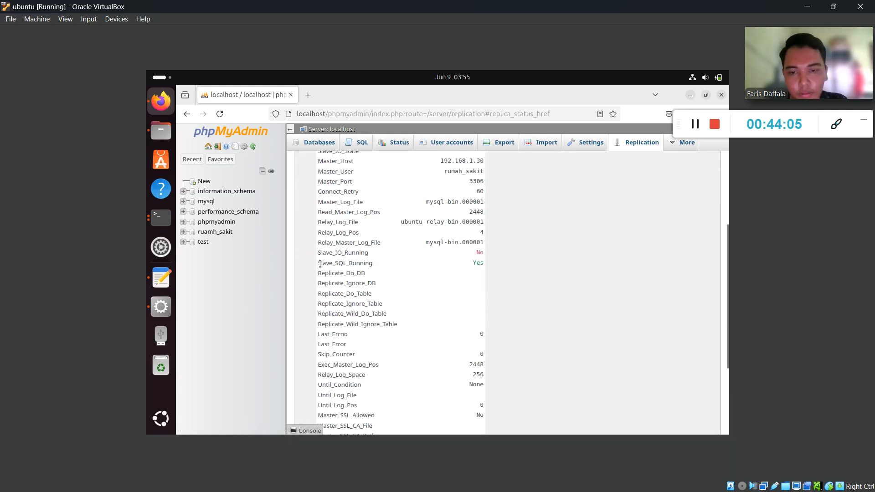
left_click_drag(320, 264, 484, 264)
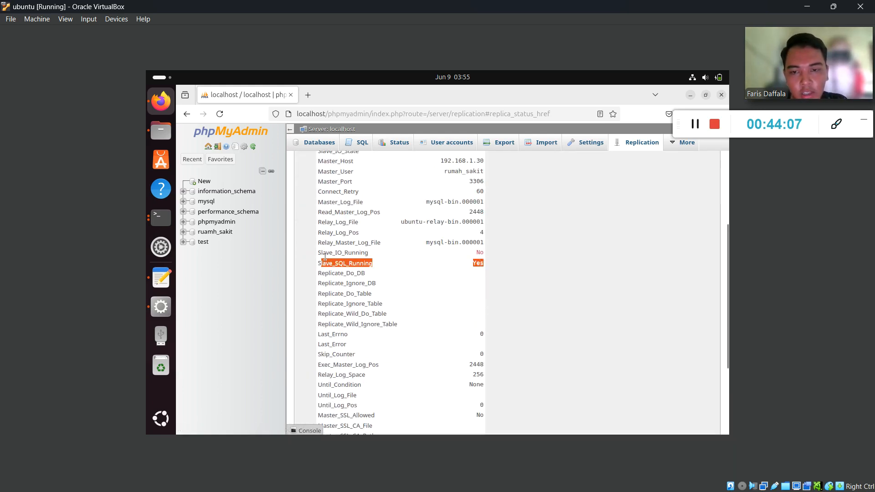
left_click_drag(322, 253, 484, 256)
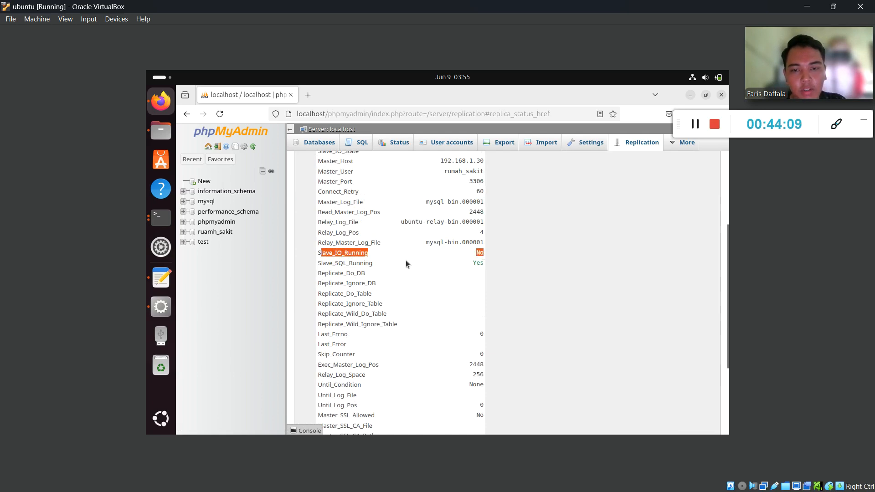
Return to the Ubuntu virtual machine and scroll through its output.
left_click(806, 7)
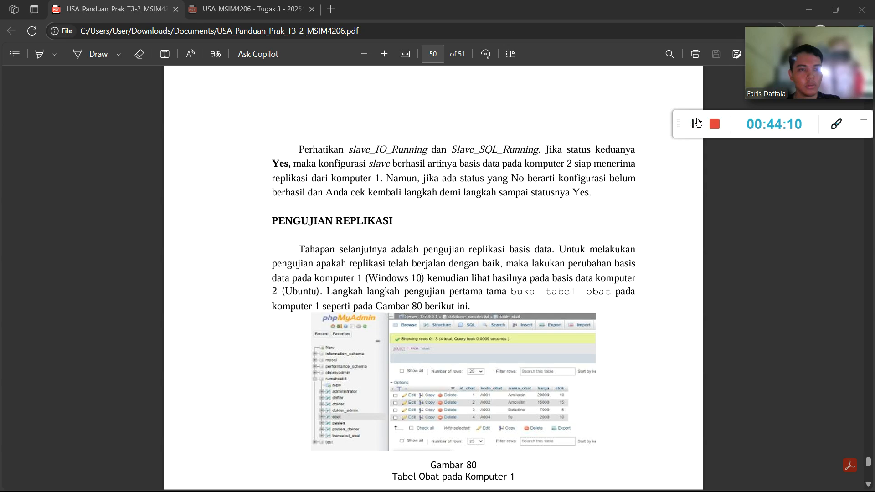
key("super")
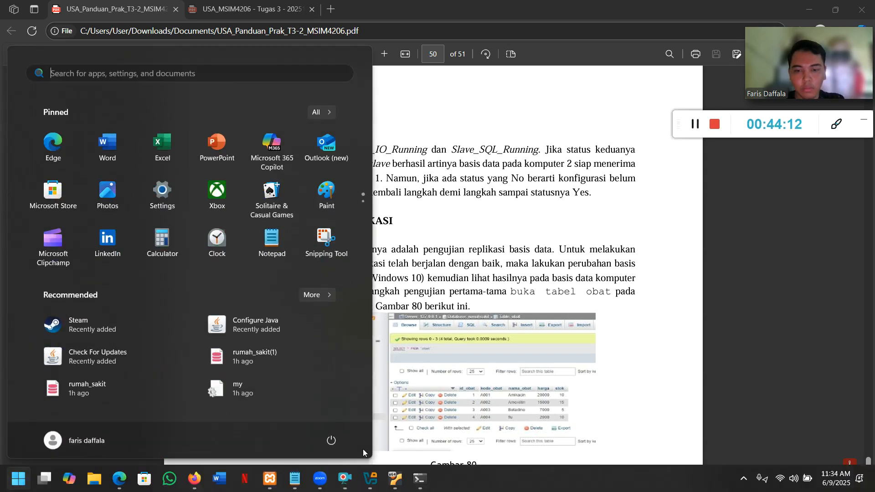
left_click(394, 479)
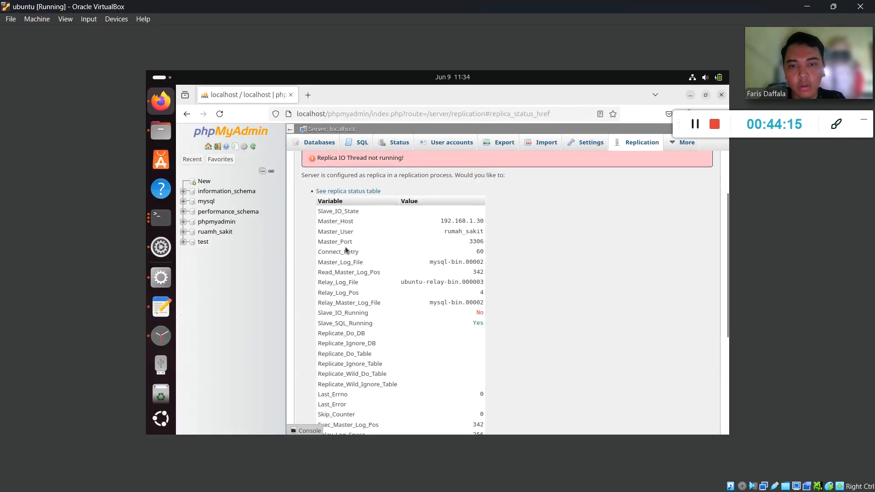
scroll(370, 250, "down", 1)
scroll(371, 251, "down", 2)
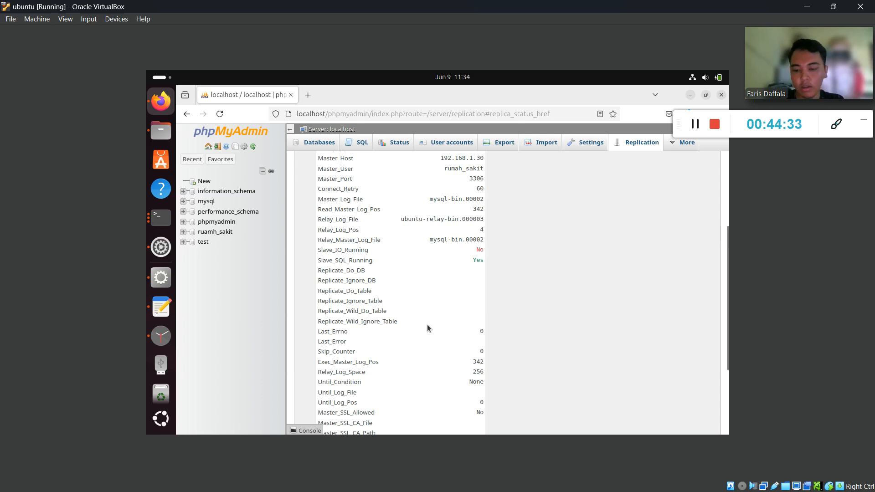
key("super")
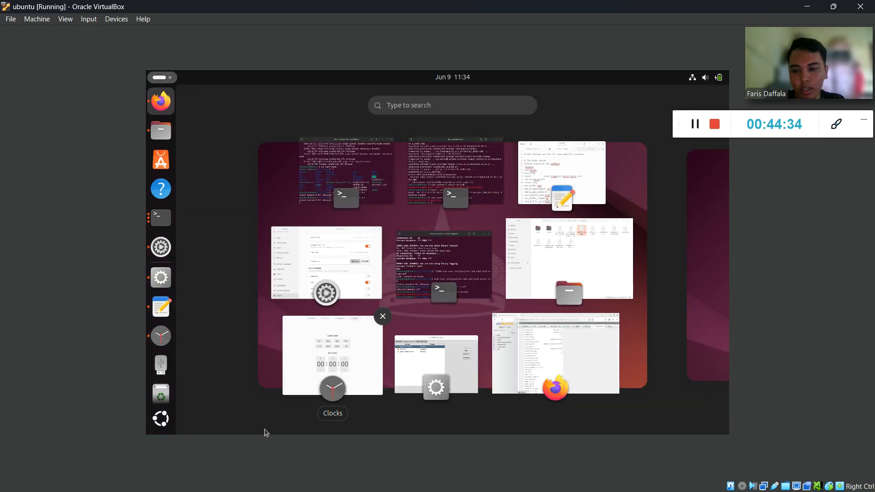
Minimize VirtualBox and scroll the PDF guide to the Pengujian Replikasi section on page 50.
left_click(808, 7)
scroll(334, 226, "down", 3)
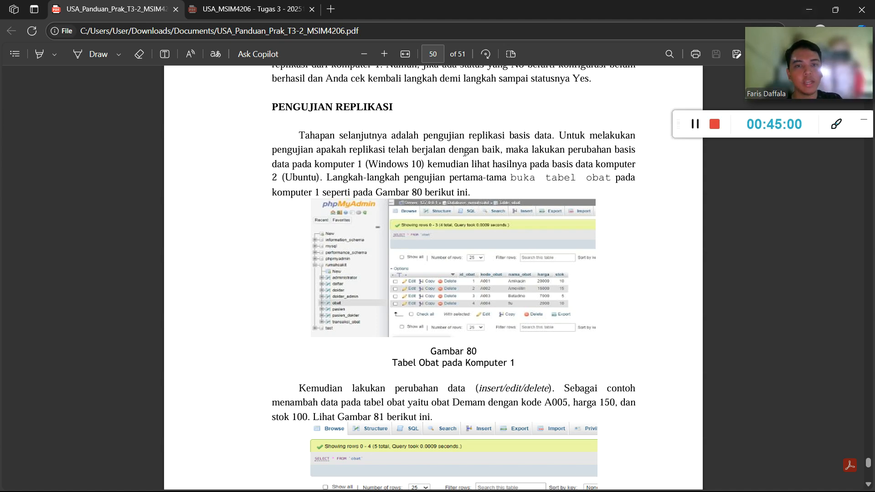
mouse_move(772, 31)
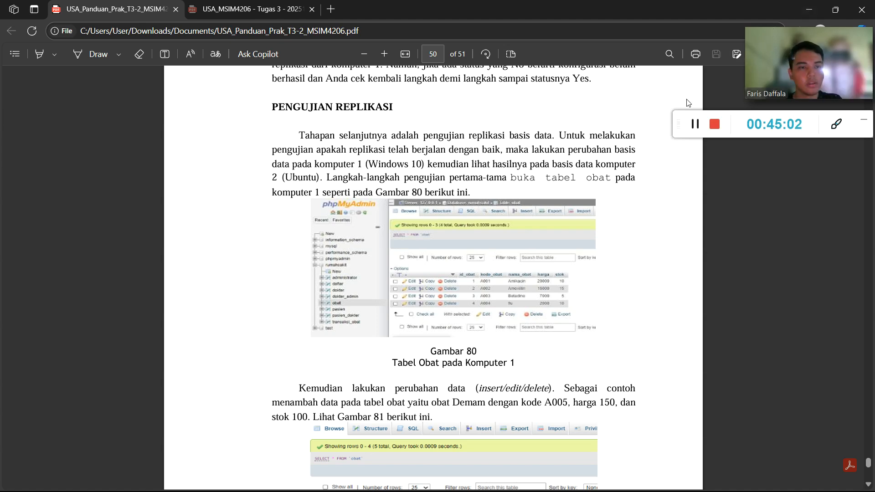